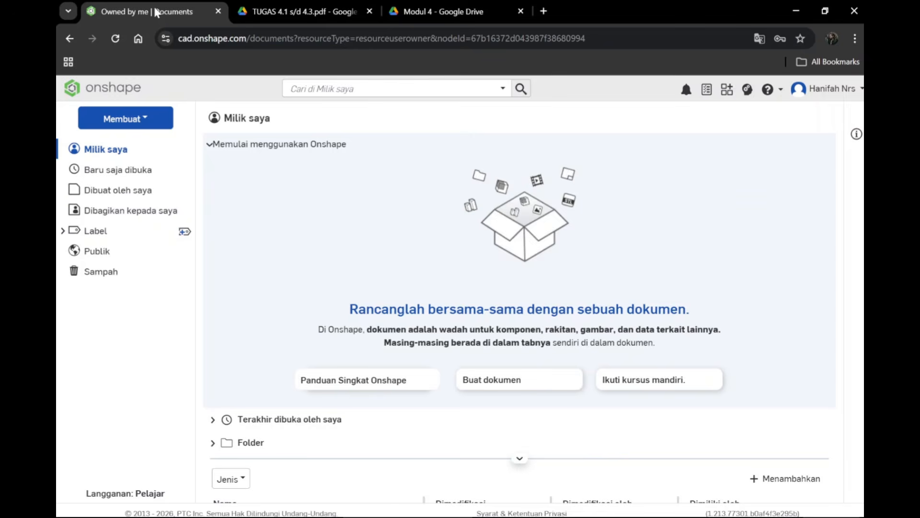
# Step: View the task drawing TUGAS 4.1 s/d 4.3.pdf in Google Drive and return to the Onshape documents page
pyautogui.click(292, 11)
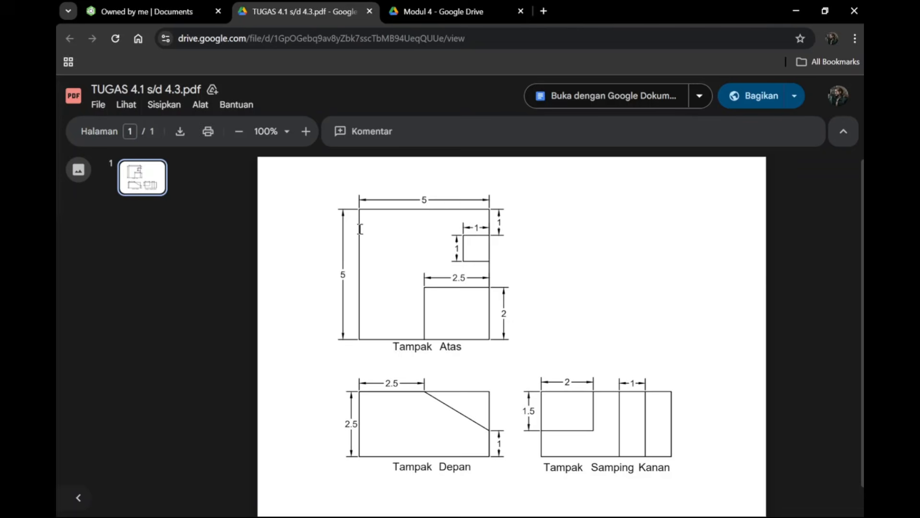
pyautogui.click(154, 13)
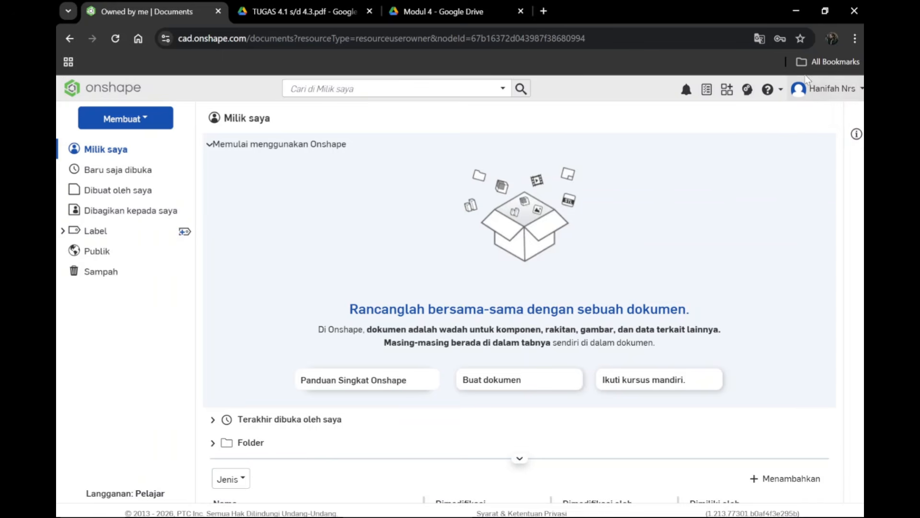
# Step: Open the account preferences and switch the translated page back to its original English
pyautogui.click(833, 96)
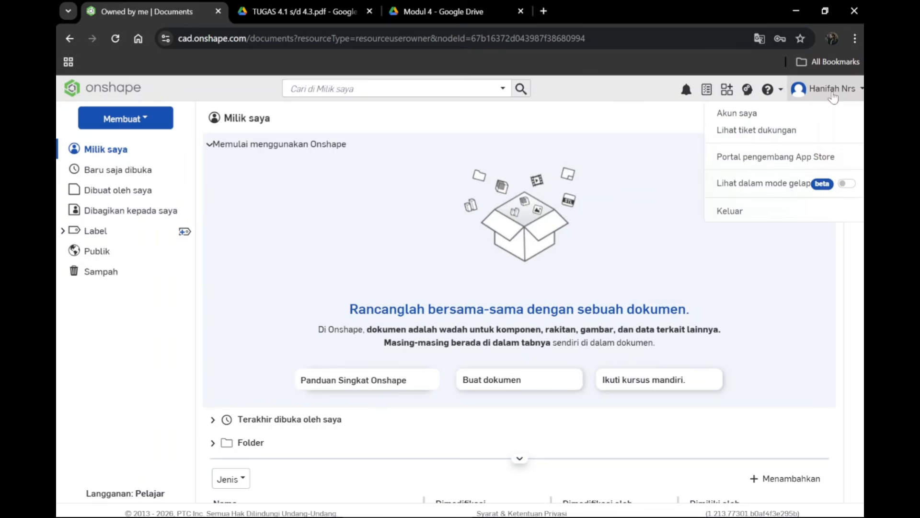
pyautogui.click(746, 115)
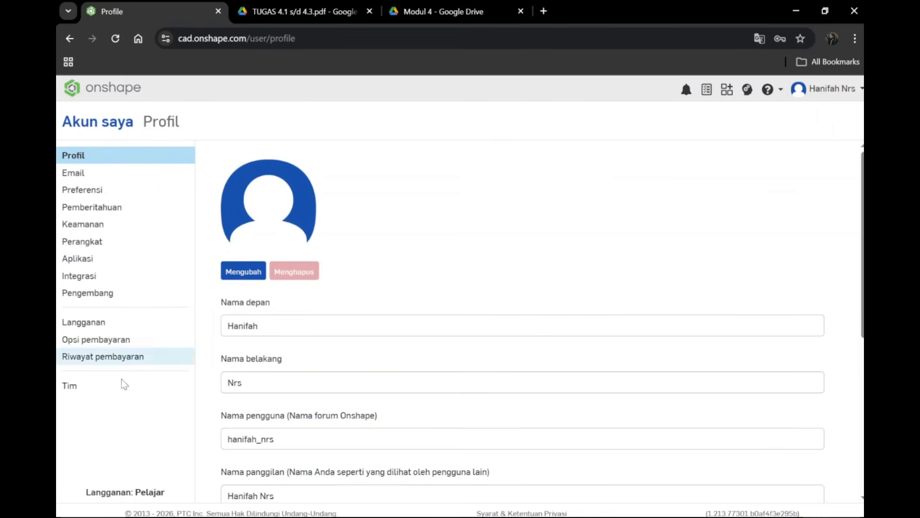
pyautogui.click(148, 196)
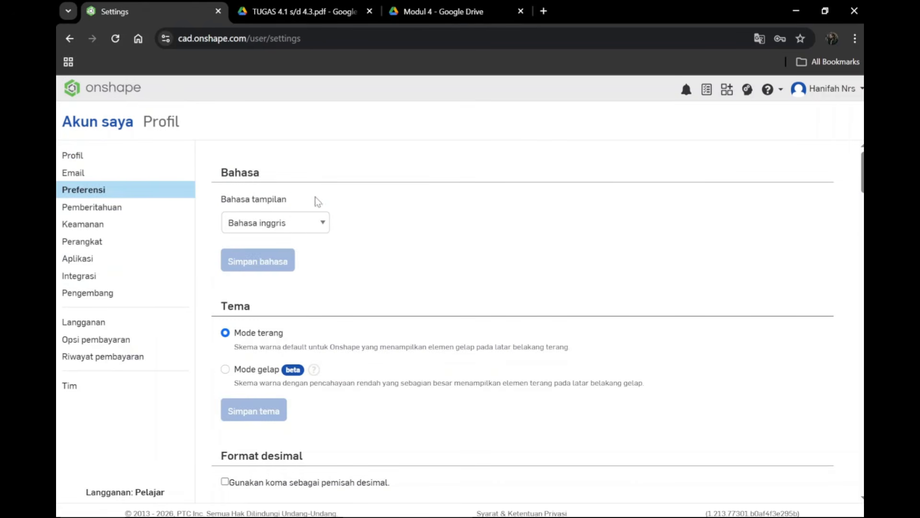
pyautogui.click(761, 40)
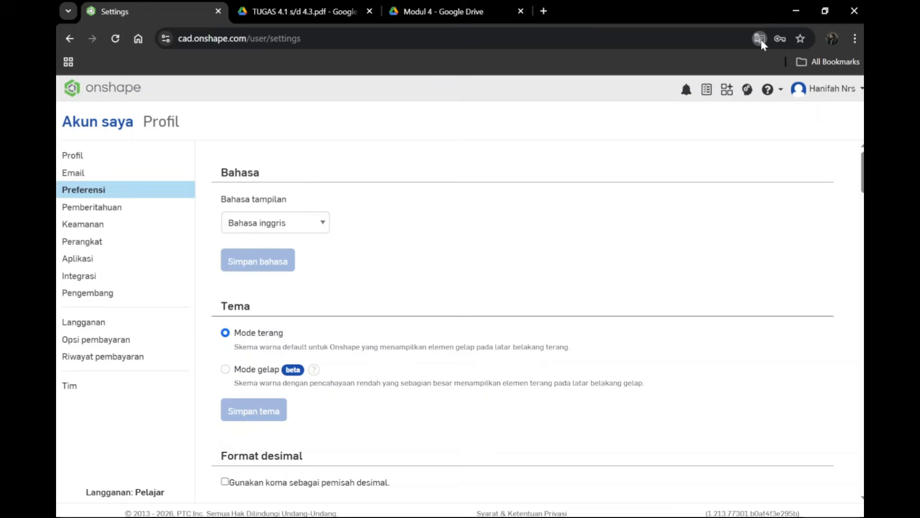
pyautogui.click(651, 71)
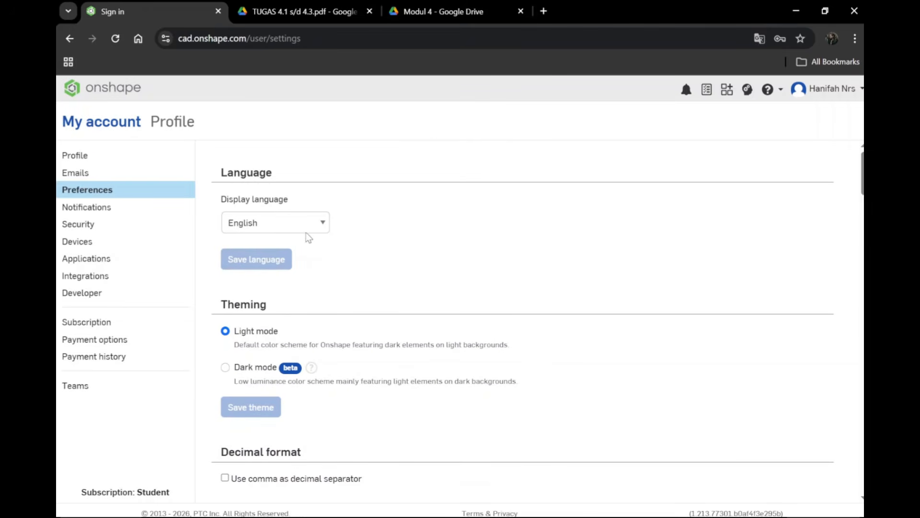
# Step: Review the display language options, theming and decimal format preferences
pyautogui.click(326, 227)
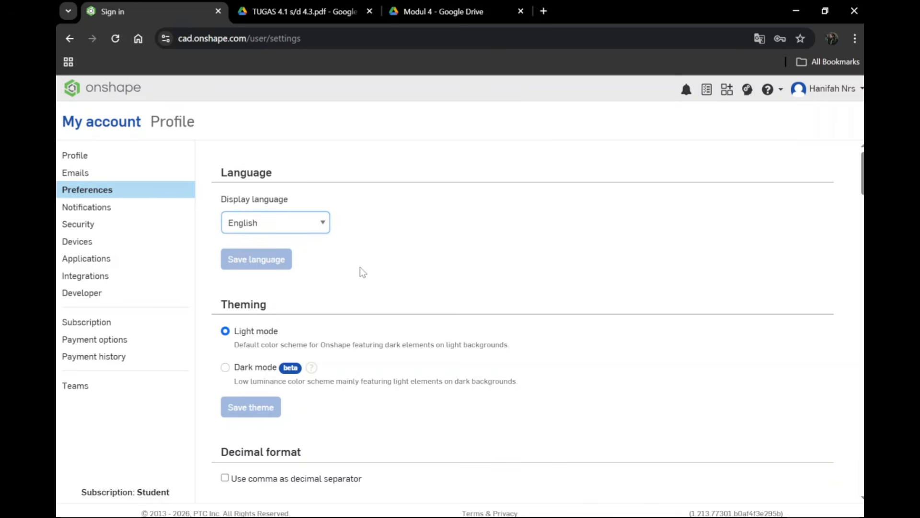
pyautogui.scroll(-4, 361, 270)
pyautogui.scroll(1, 361, 270)
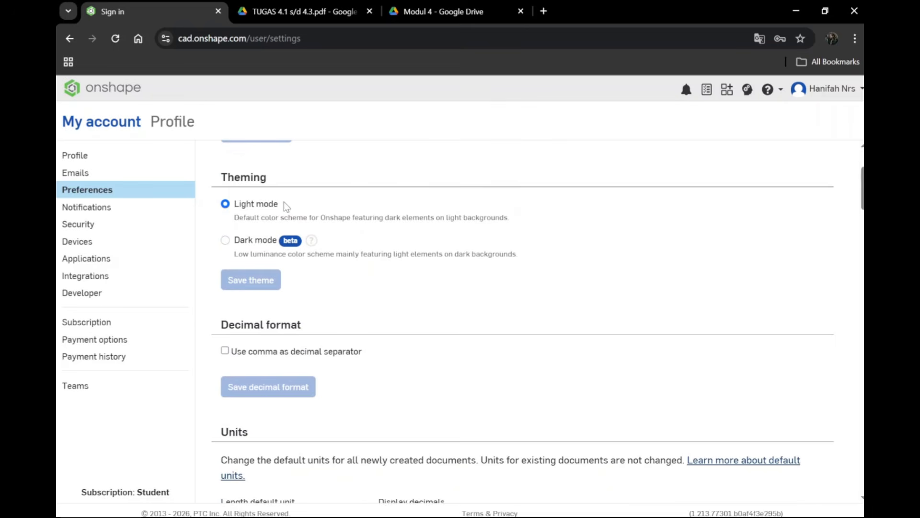
pyautogui.scroll(-1, 315, 235)
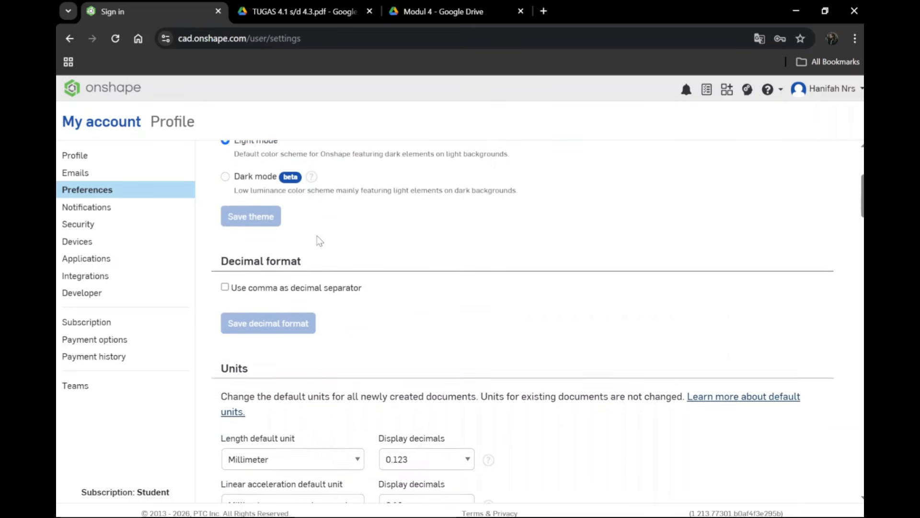
pyautogui.scroll(-4, 318, 238)
pyautogui.scroll(2, 343, 283)
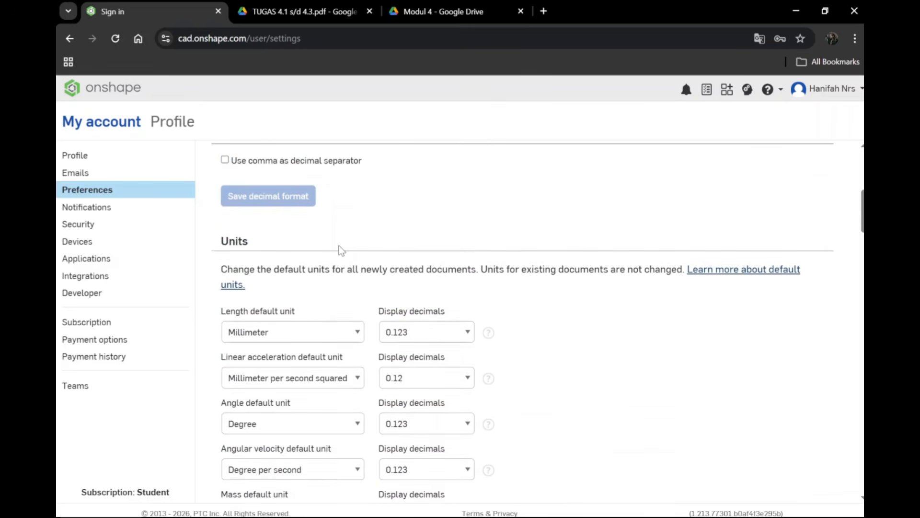
pyautogui.scroll(-1, 343, 234)
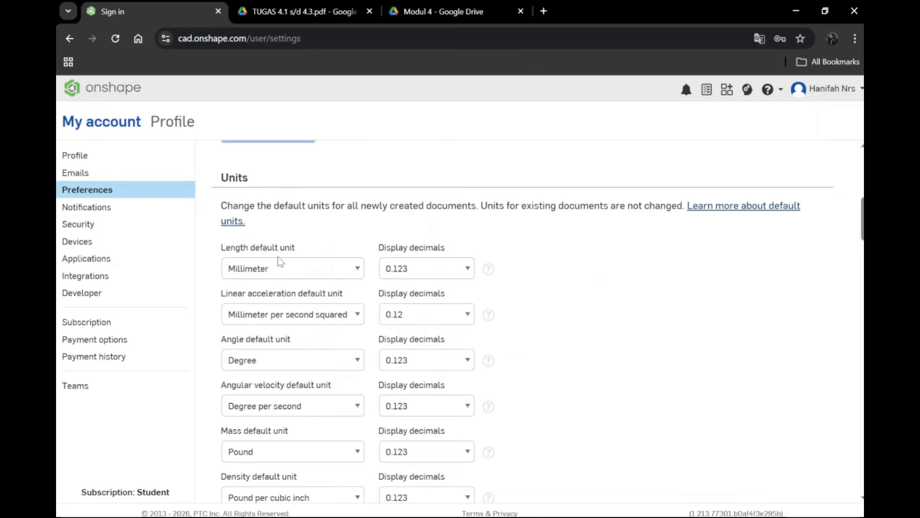
# Step: Keep the default length unit at Millimeter with 0.123 decimals and set the linear acceleration display decimals to 0.123
pyautogui.click(357, 270)
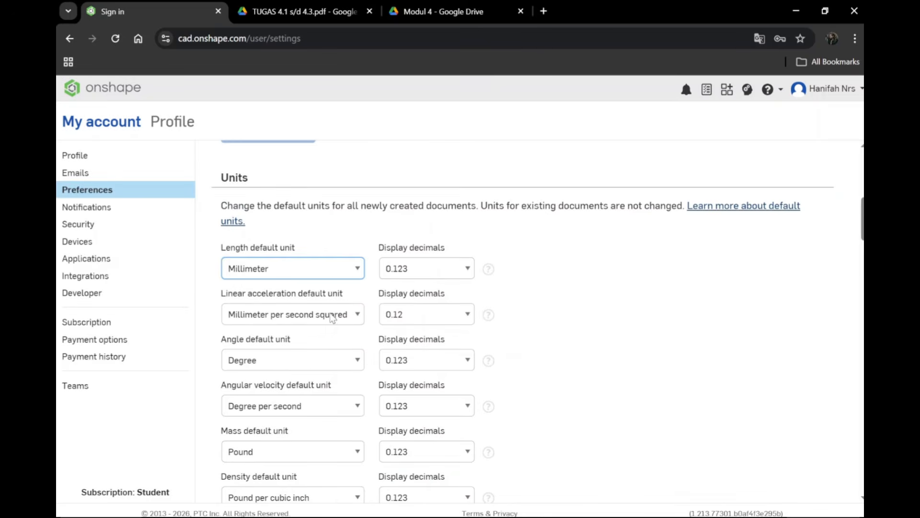
pyautogui.click(468, 269)
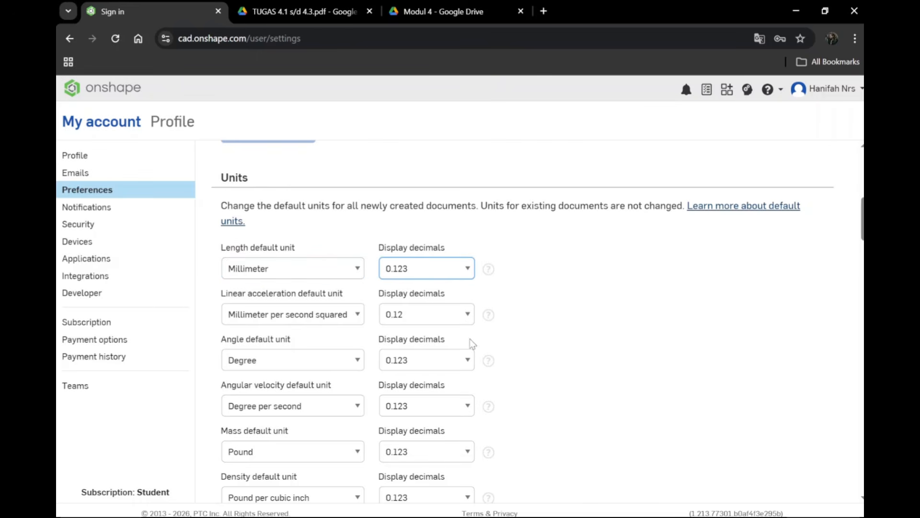
pyautogui.click(510, 226)
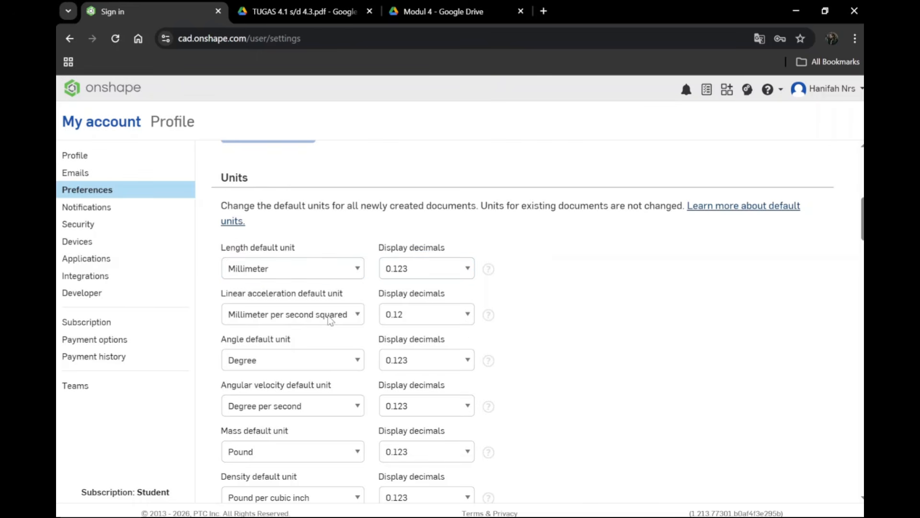
pyautogui.click(468, 315)
# Step: Set the default angle unit to Radian with display decimals of 0.123
pyautogui.scroll(-1, 345, 329)
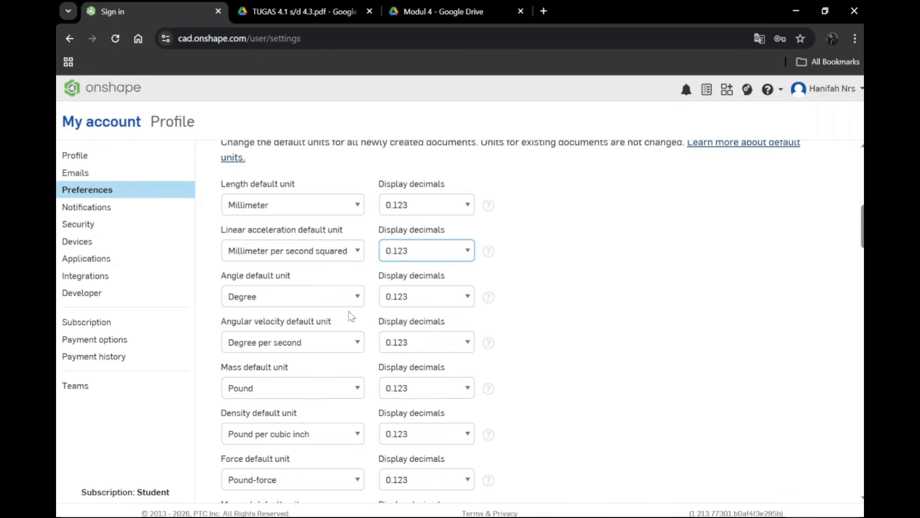
pyautogui.click(301, 306)
pyautogui.press('Down')
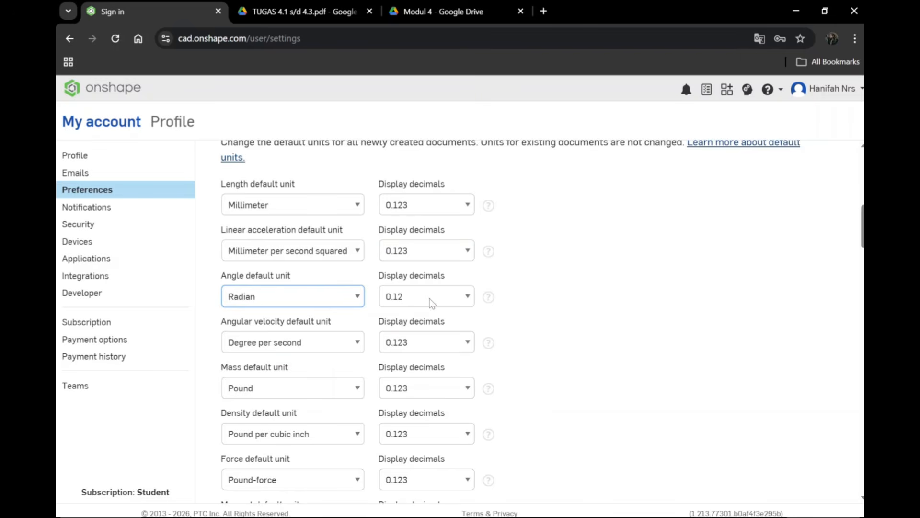
pyautogui.click(470, 297)
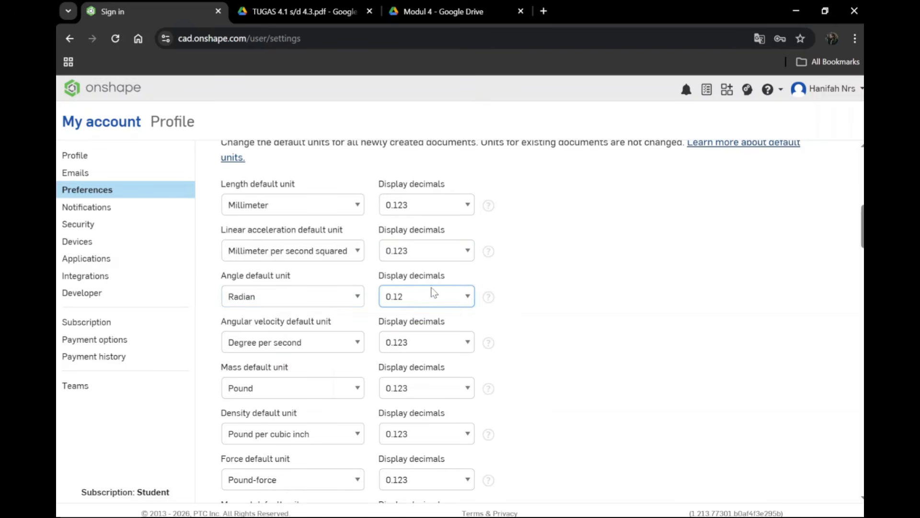
pyautogui.press('Down')
# Step: Set the default angular velocity unit to Radian per second with display decimals of 0.123
pyautogui.scroll(-1, 366, 312)
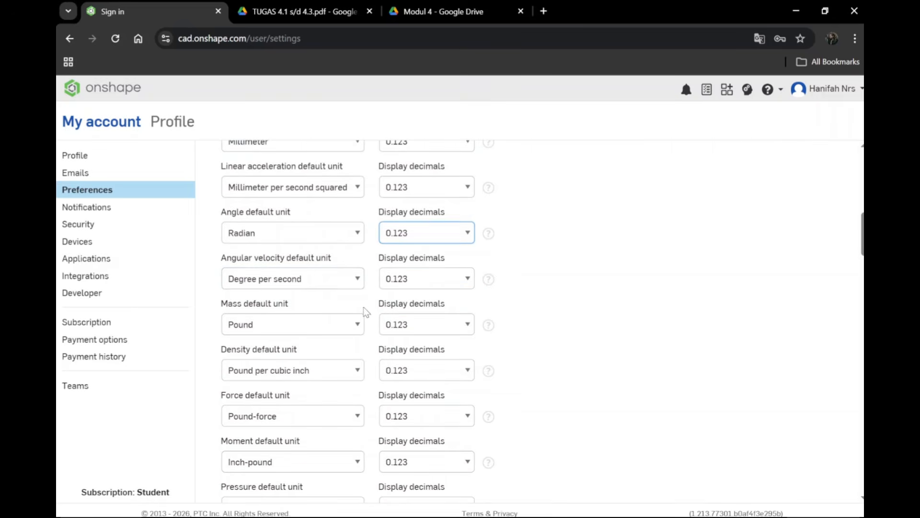
pyautogui.click(358, 279)
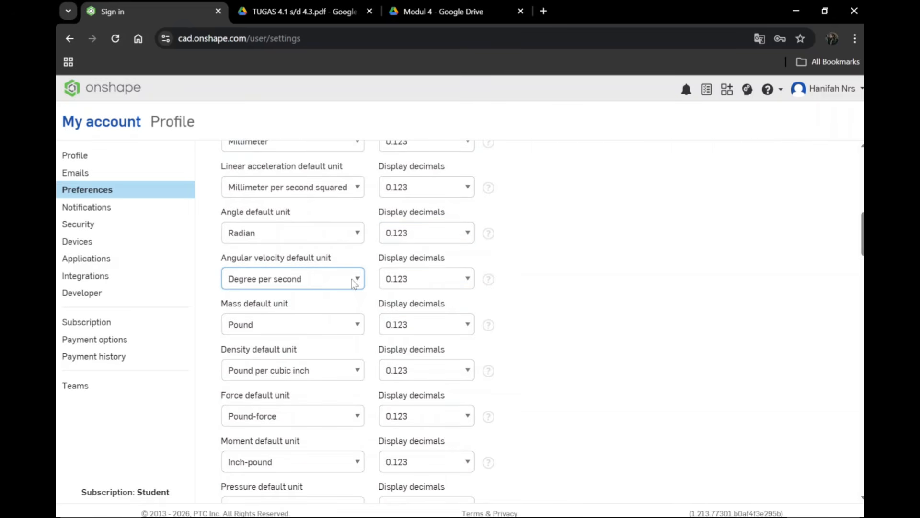
pyautogui.click(330, 316)
pyautogui.click(469, 280)
pyautogui.click(410, 323)
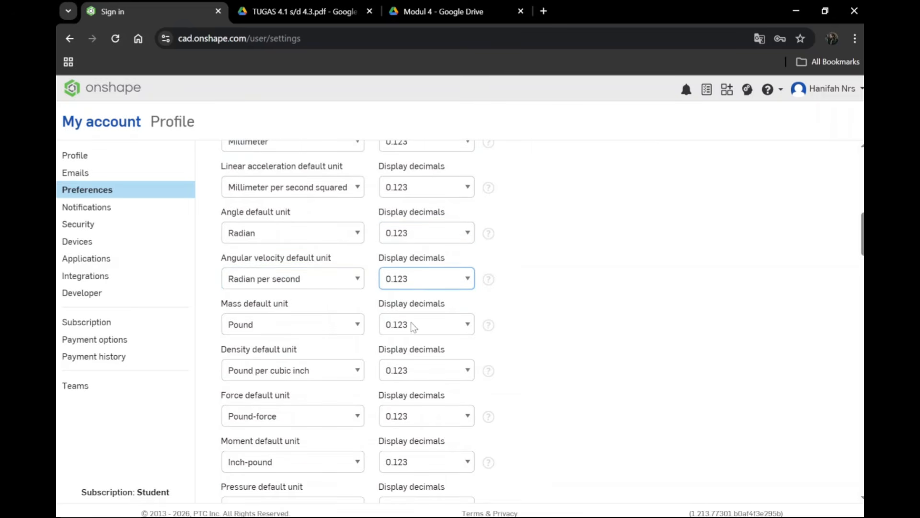
# Step: Check the full list of default units and save the unit changes
pyautogui.scroll(-2, 327, 296)
pyautogui.scroll(-2, 328, 296)
pyautogui.scroll(7, 352, 354)
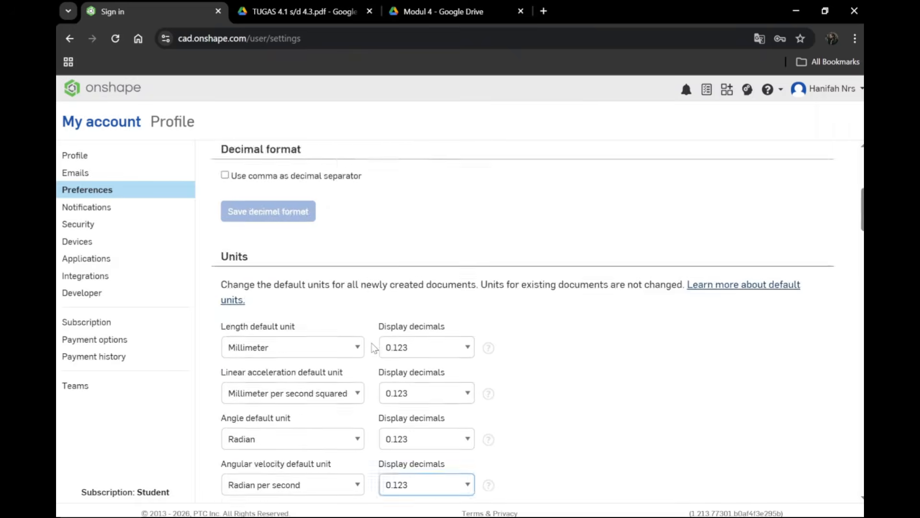
pyautogui.scroll(-3, 353, 354)
pyautogui.scroll(-1, 333, 333)
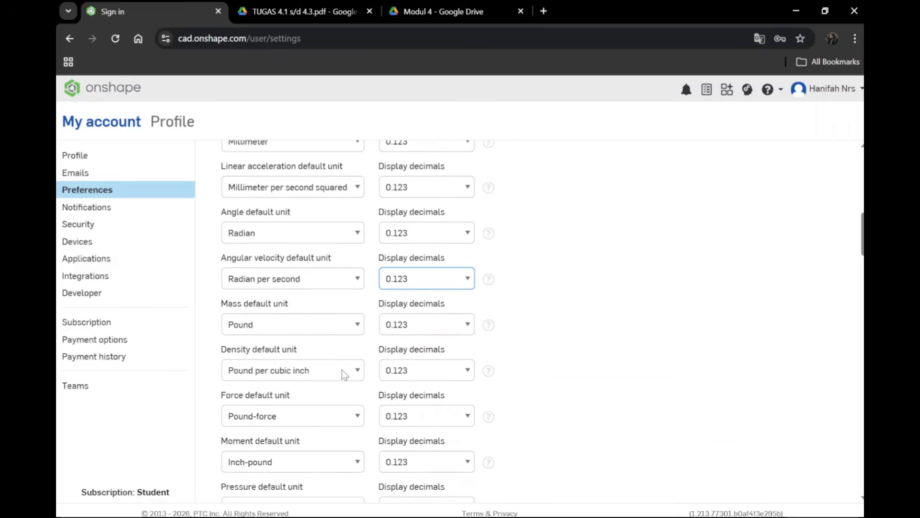
pyautogui.scroll(1, 341, 370)
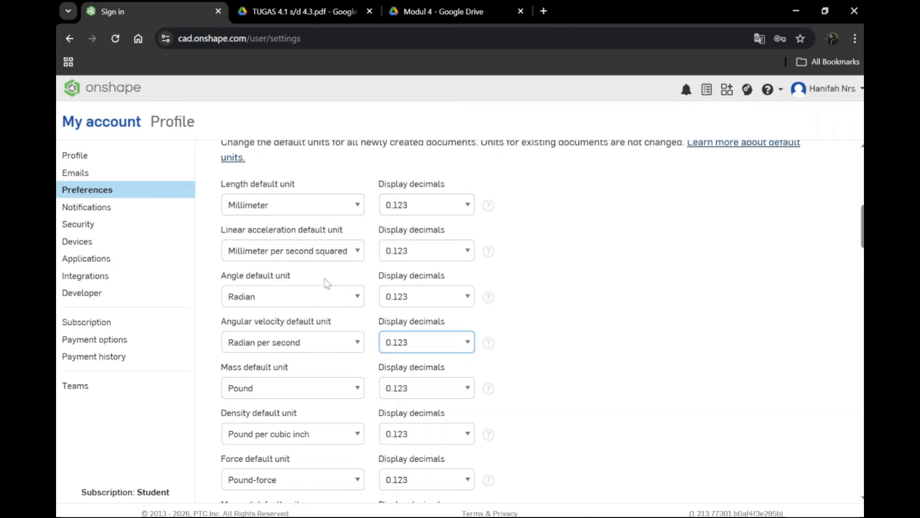
pyautogui.scroll(-3, 360, 335)
pyautogui.scroll(3, 368, 234)
pyautogui.scroll(-8, 360, 242)
pyautogui.scroll(1, 313, 261)
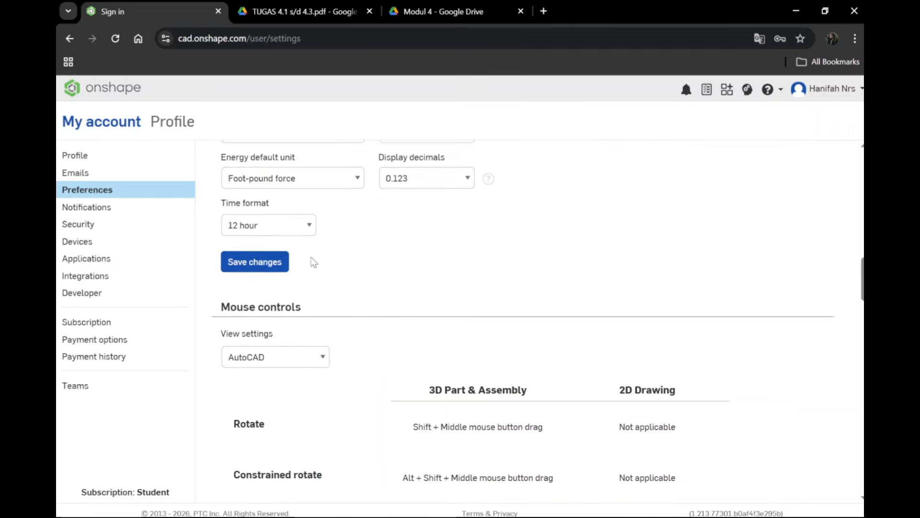
pyautogui.scroll(1, 314, 261)
pyautogui.click(270, 323)
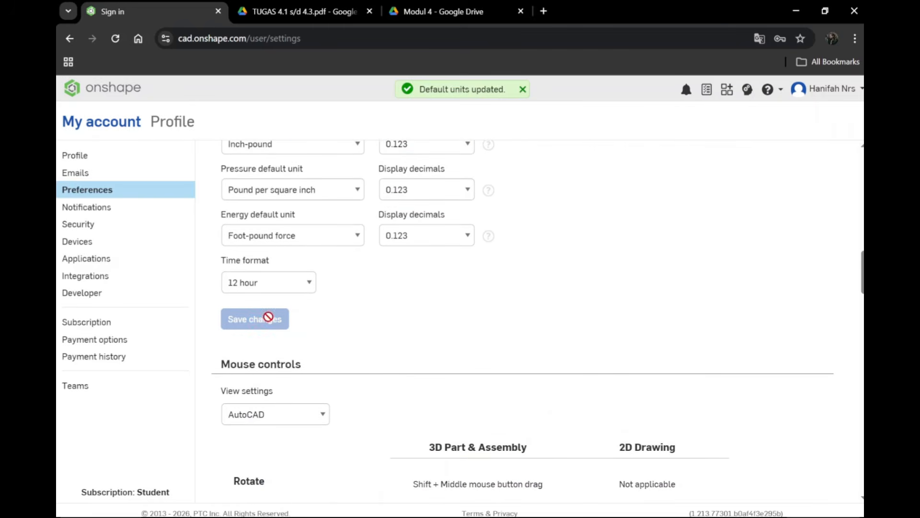
# Step: Examine the AutoCAD mouse controls for rotating, panning and zooming, and recheck the preferences from the language section down
pyautogui.scroll(-2, 343, 266)
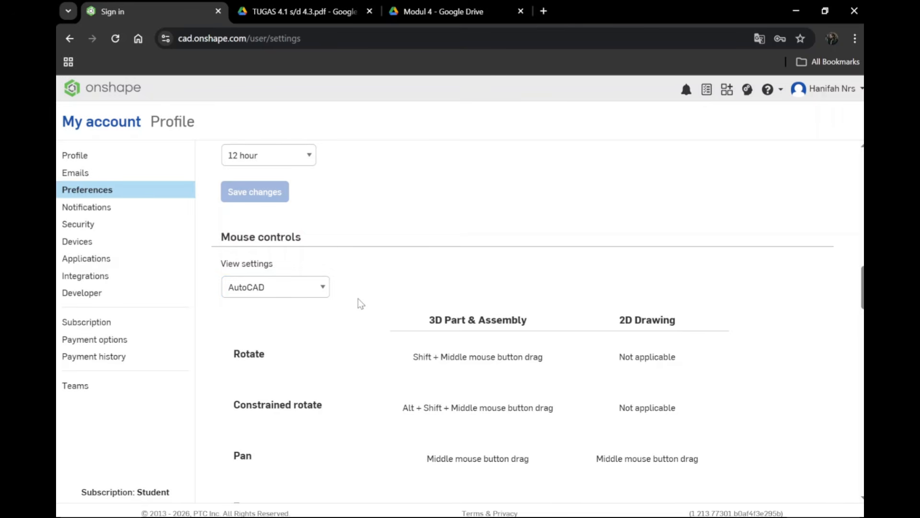
pyautogui.scroll(-2, 365, 306)
pyautogui.scroll(-2, 367, 306)
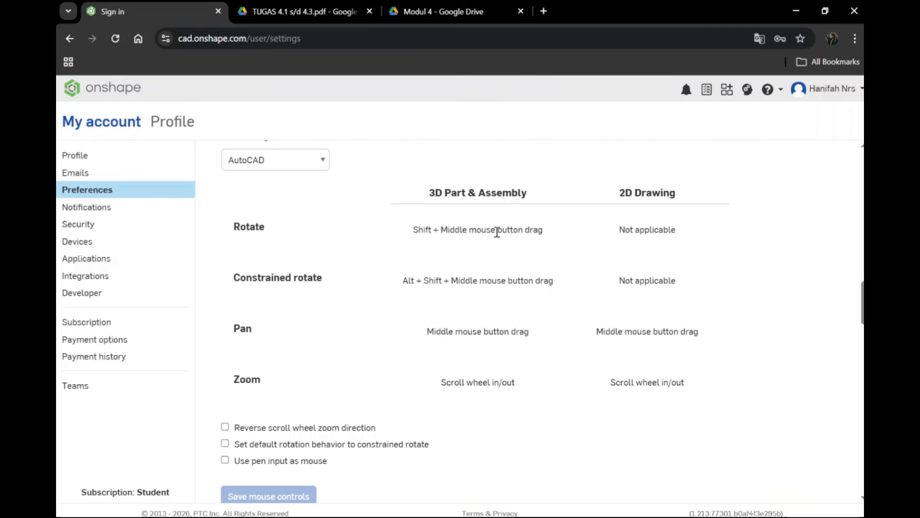
pyautogui.scroll(2, 480, 245)
pyautogui.scroll(-2, 326, 244)
pyautogui.scroll(1, 499, 381)
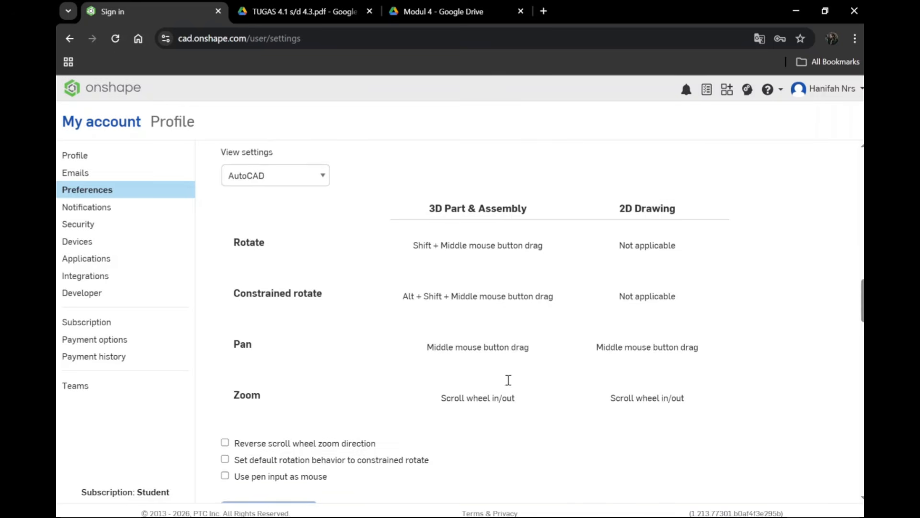
pyautogui.scroll(-1, 498, 381)
pyautogui.scroll(-2, 474, 329)
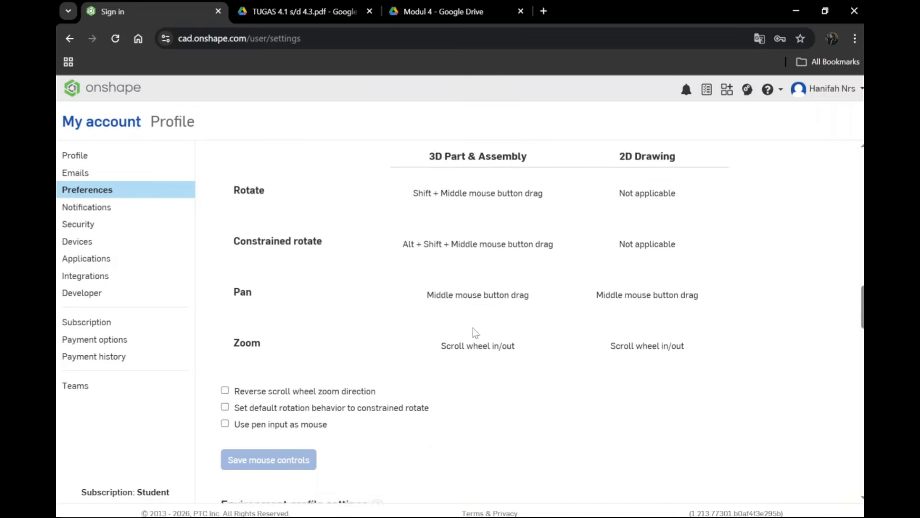
pyautogui.scroll(10, 473, 288)
pyautogui.scroll(5, 476, 290)
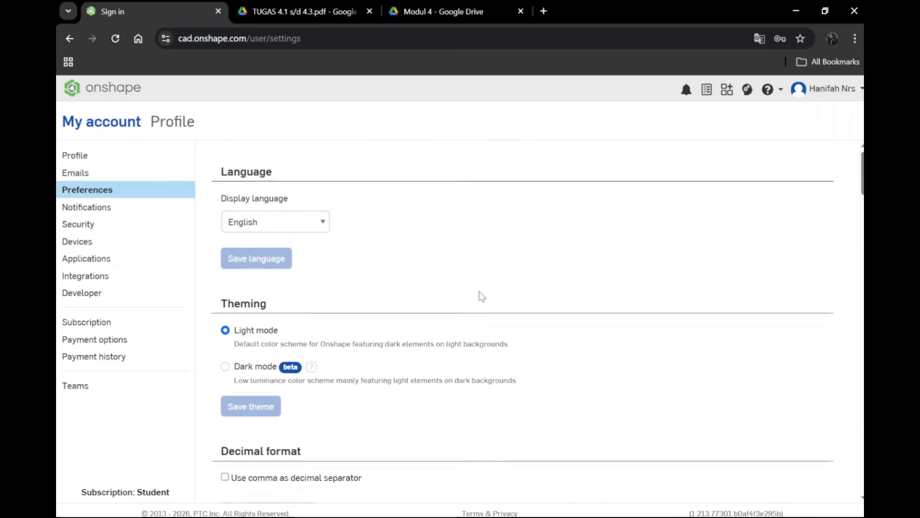
pyautogui.scroll(-10, 422, 379)
pyautogui.scroll(-2, 503, 285)
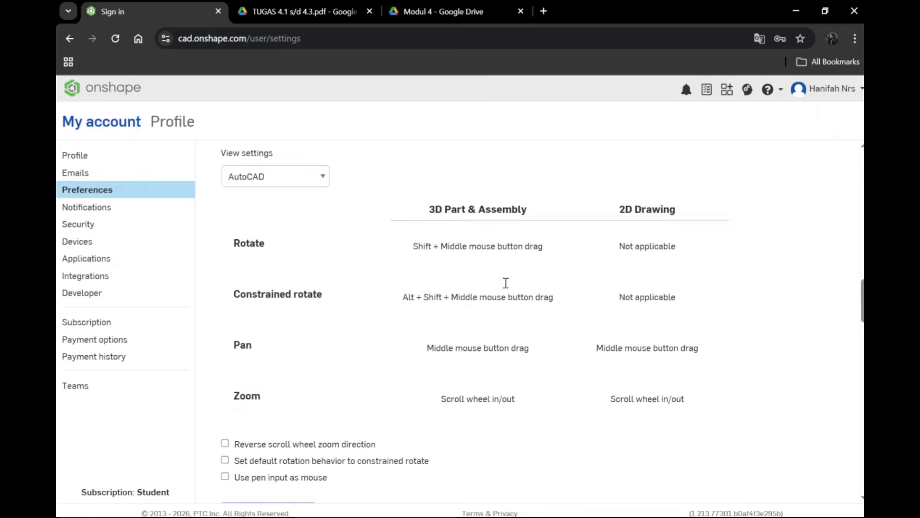
pyautogui.scroll(8, 504, 287)
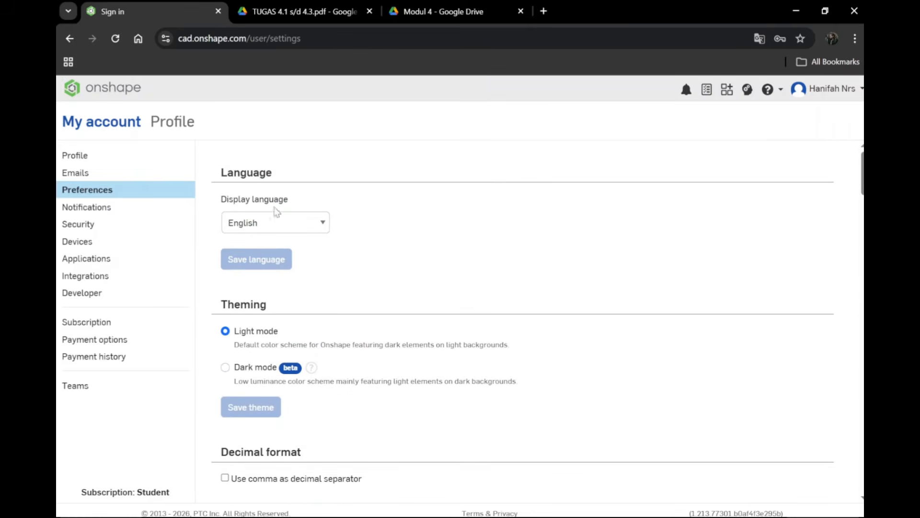
pyautogui.scroll(-10, 337, 301)
pyautogui.scroll(10, 331, 326)
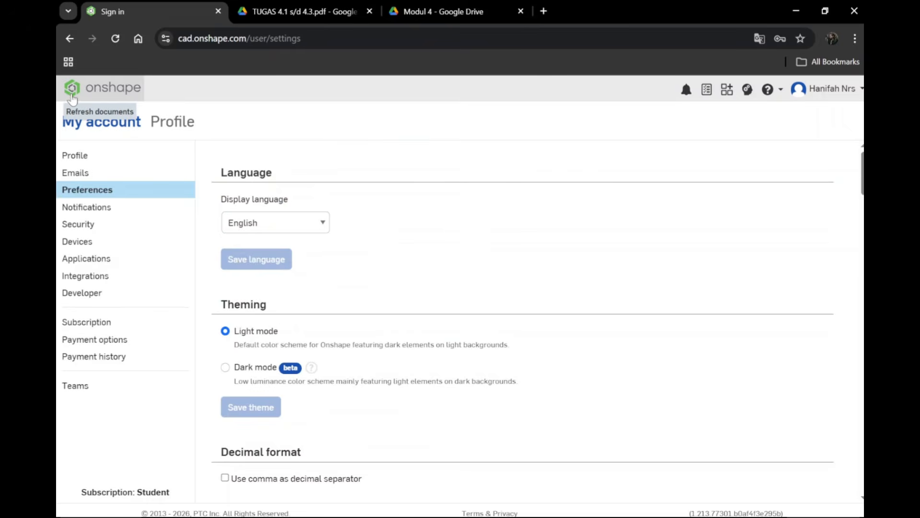
# Step: Return to the documents page and create a new document named "Penugasan 1"
pyautogui.click(90, 94)
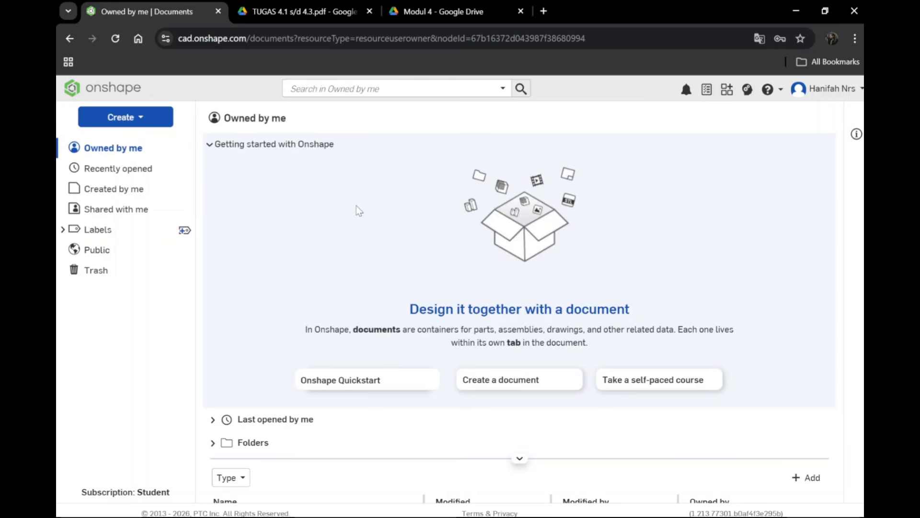
pyautogui.click(144, 118)
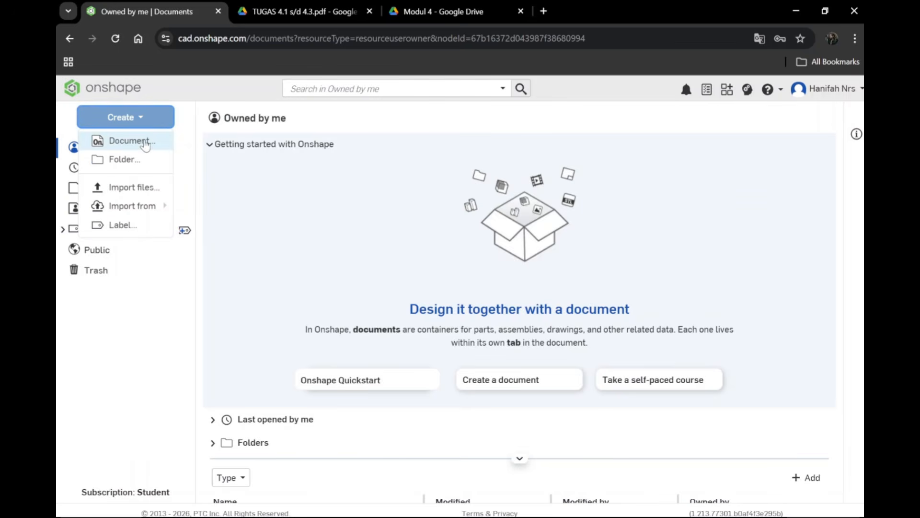
pyautogui.click(143, 141)
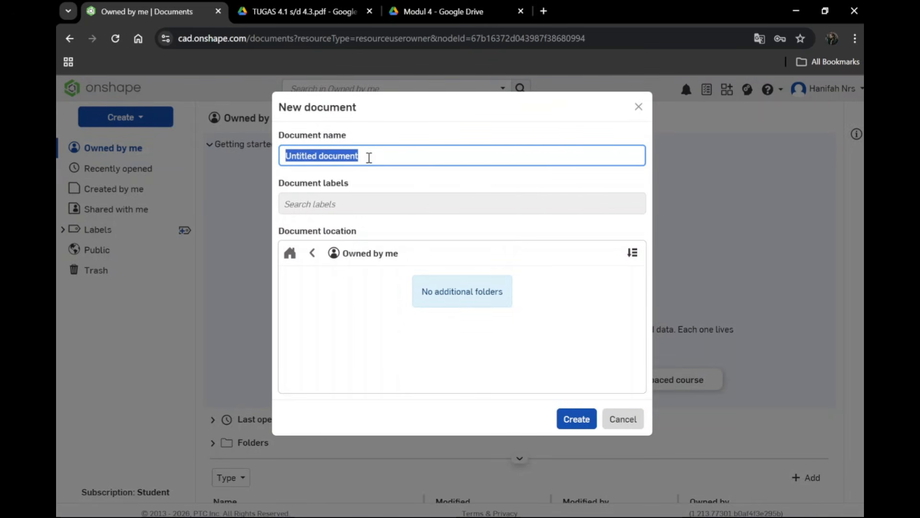
pyautogui.write('P')
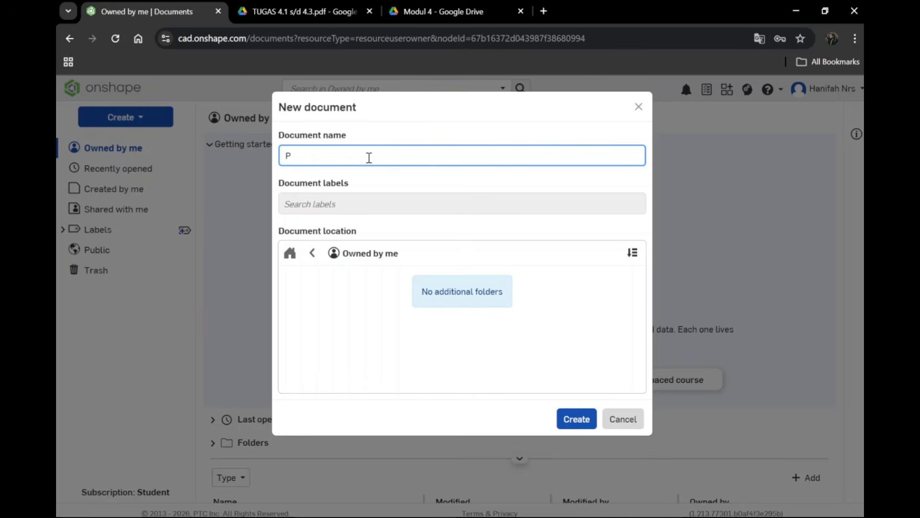
pyautogui.write('enugasan 1')
pyautogui.click(576, 418)
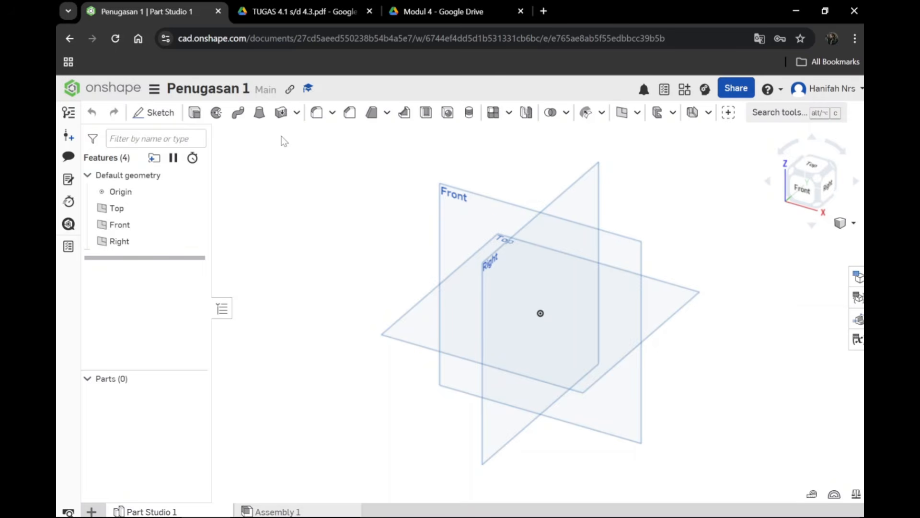
pyautogui.scroll(2, 419, 312)
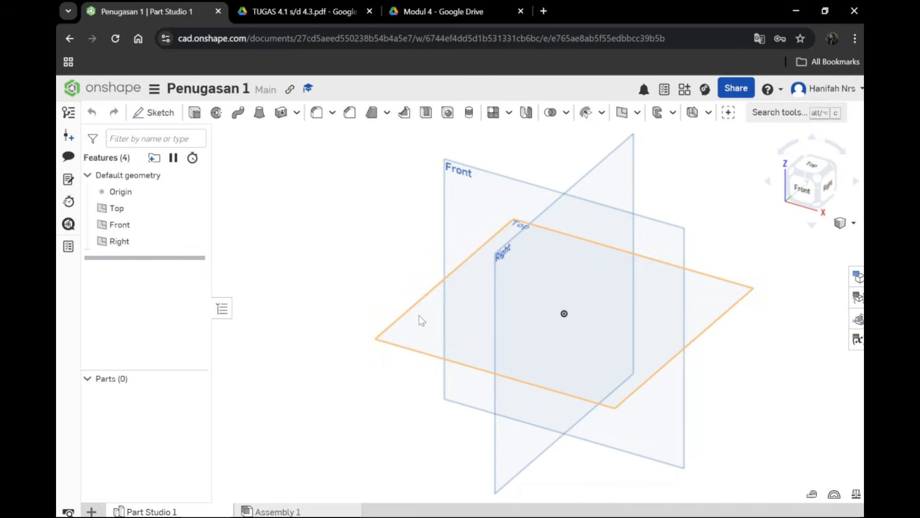
pyautogui.scroll(-2, 374, 312)
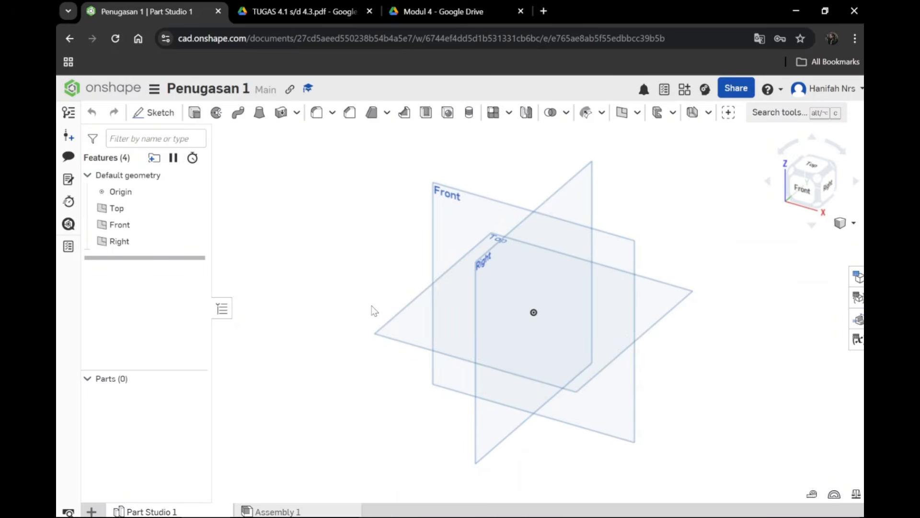
pyautogui.scroll(3, 374, 312)
pyautogui.scroll(-3, 373, 311)
pyautogui.scroll(2, 374, 312)
pyautogui.scroll(-2, 373, 311)
# Step: View the default planes from the front and back, return to the isometric view, and look over the available view options
pyautogui.click(806, 199)
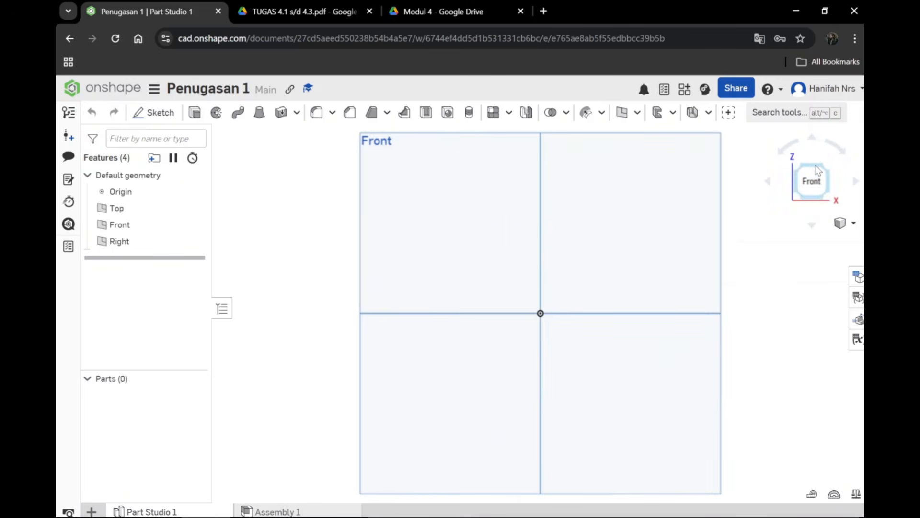
pyautogui.click(817, 185)
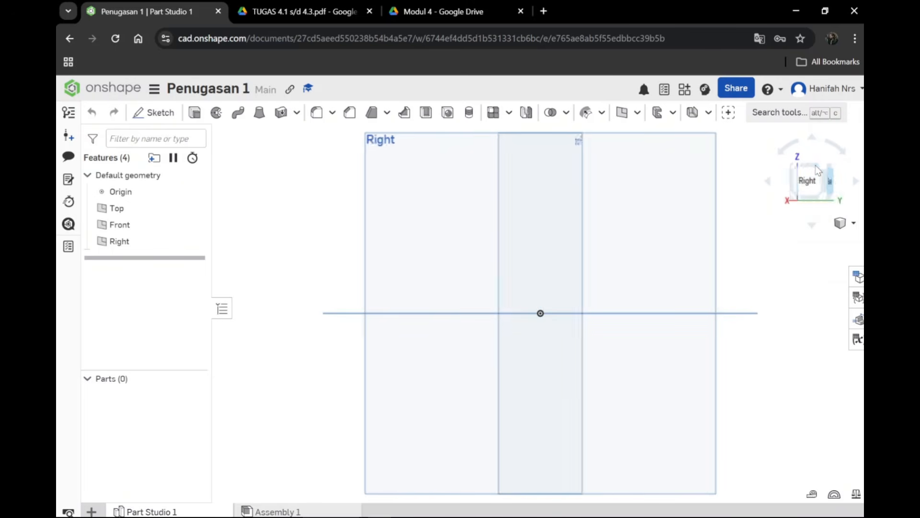
pyautogui.click(841, 223)
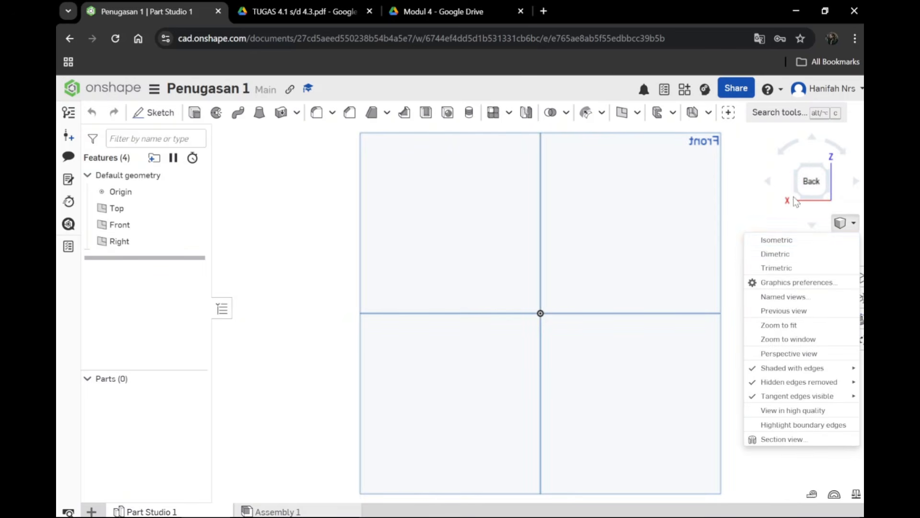
pyautogui.click(815, 244)
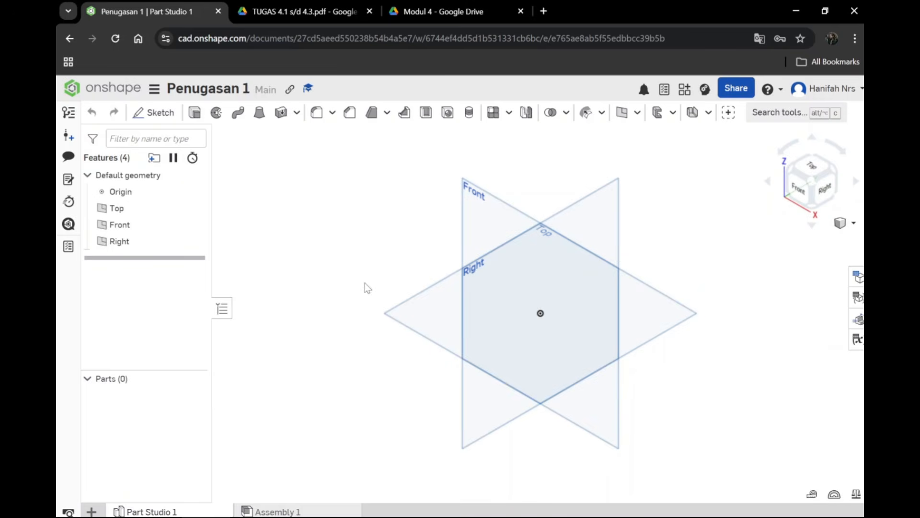
pyautogui.click(852, 223)
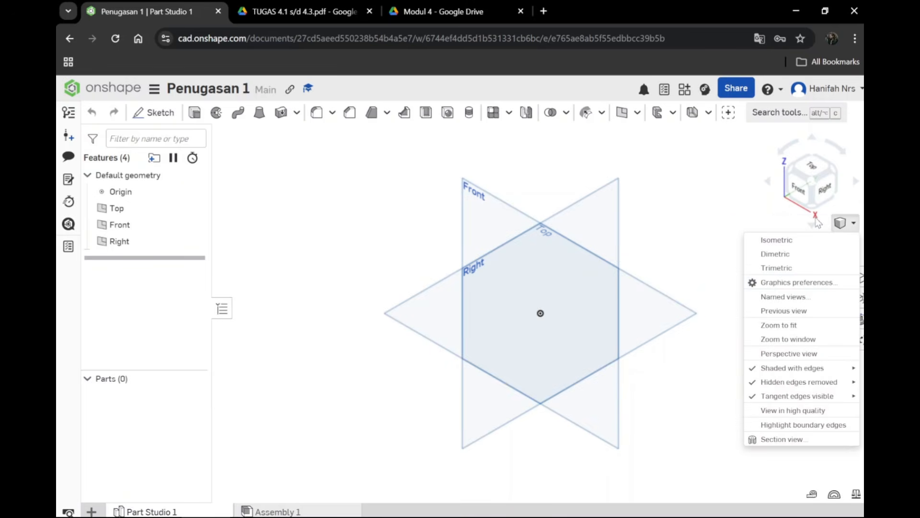
pyautogui.click(854, 224)
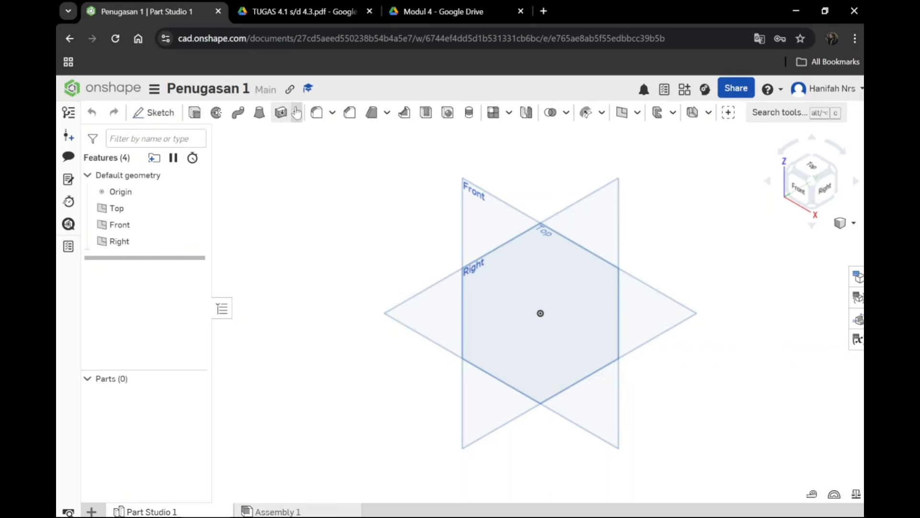
pyautogui.click(147, 113)
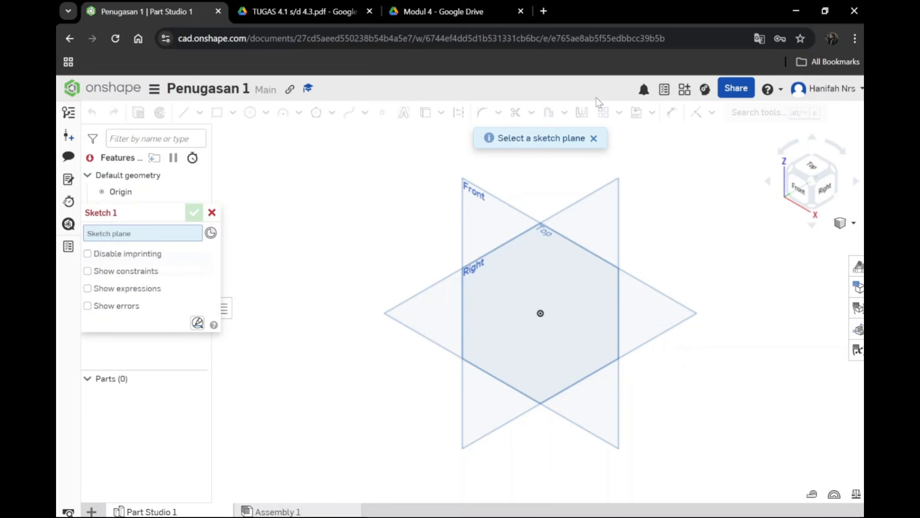
pyautogui.click(592, 140)
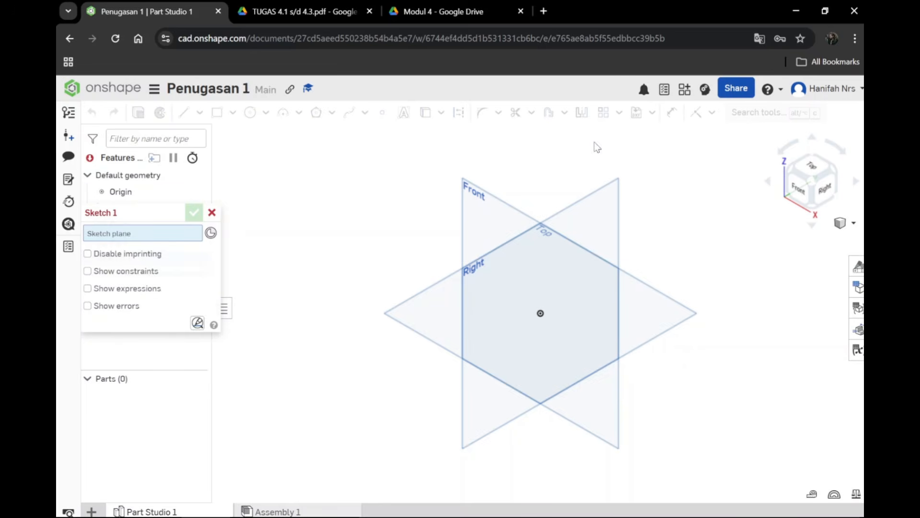
pyautogui.click(212, 214)
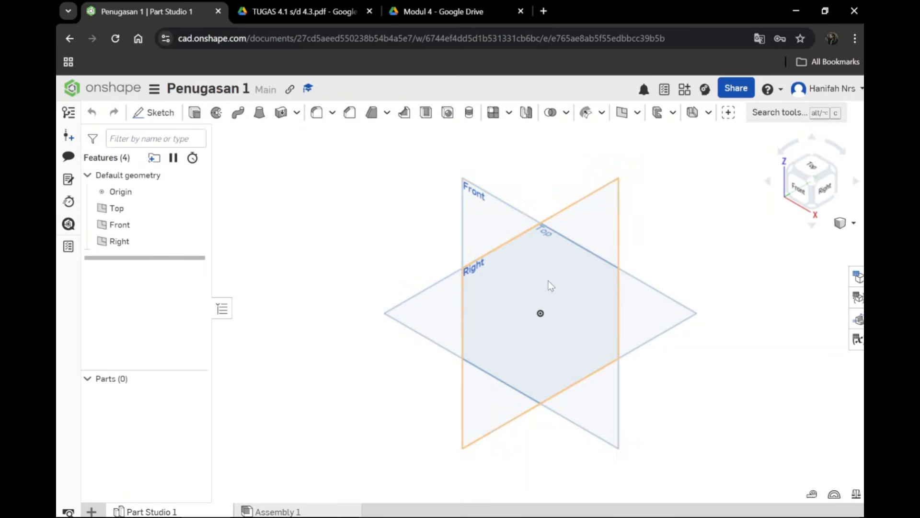
# Step: Start a new sketch on the Top plane
pyautogui.click(114, 209)
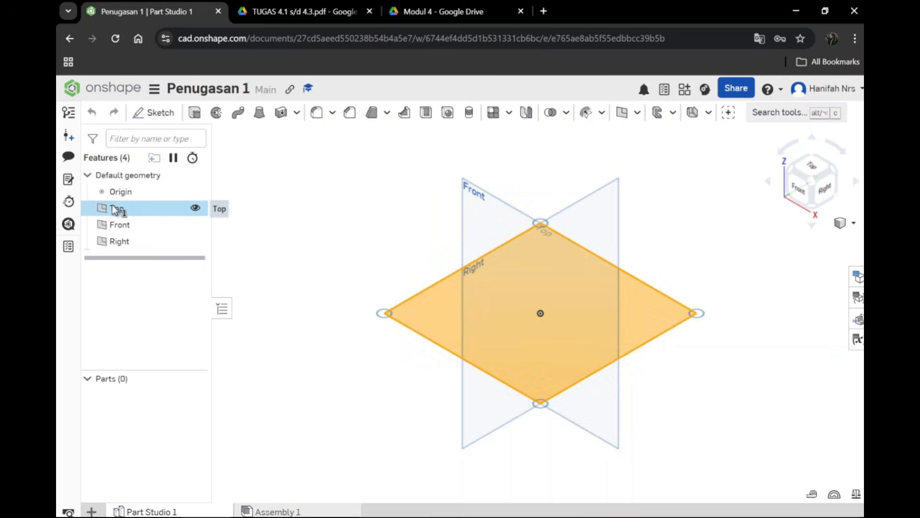
pyautogui.click(131, 212)
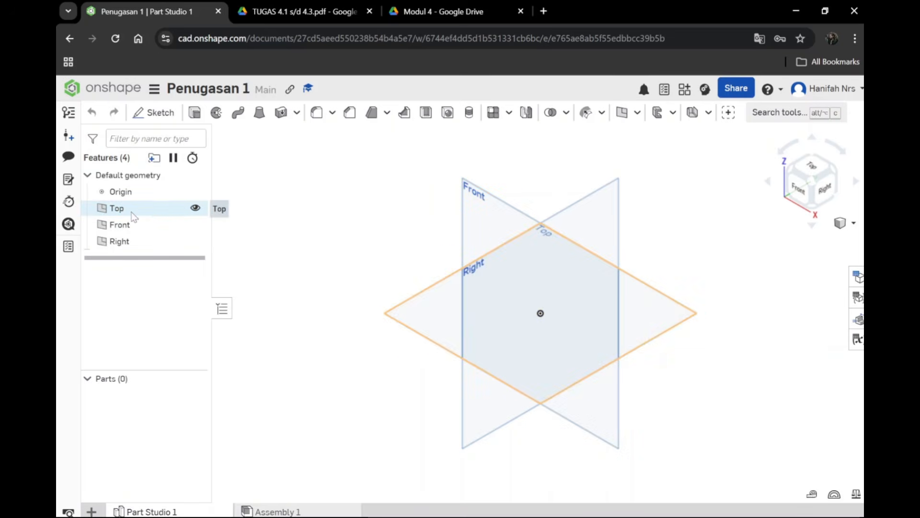
pyautogui.click(167, 208)
pyautogui.click(167, 208)
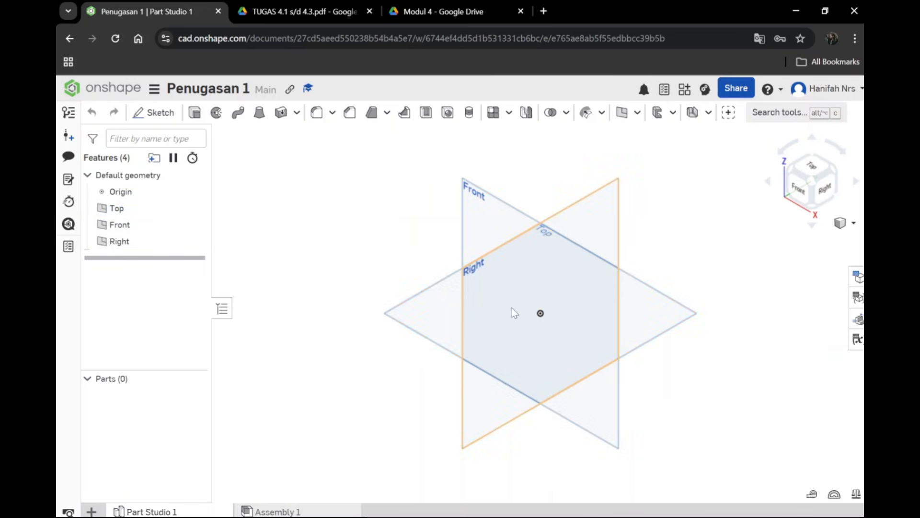
pyautogui.click(429, 315)
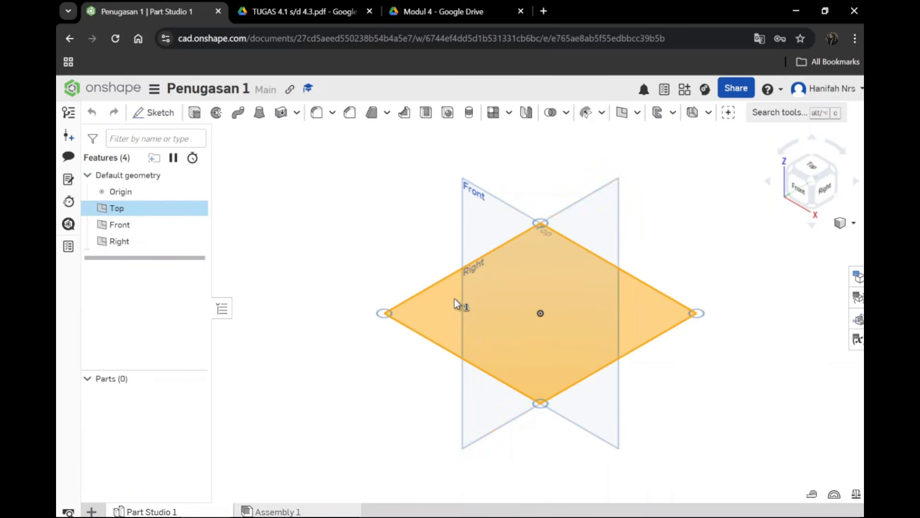
pyautogui.click(153, 112)
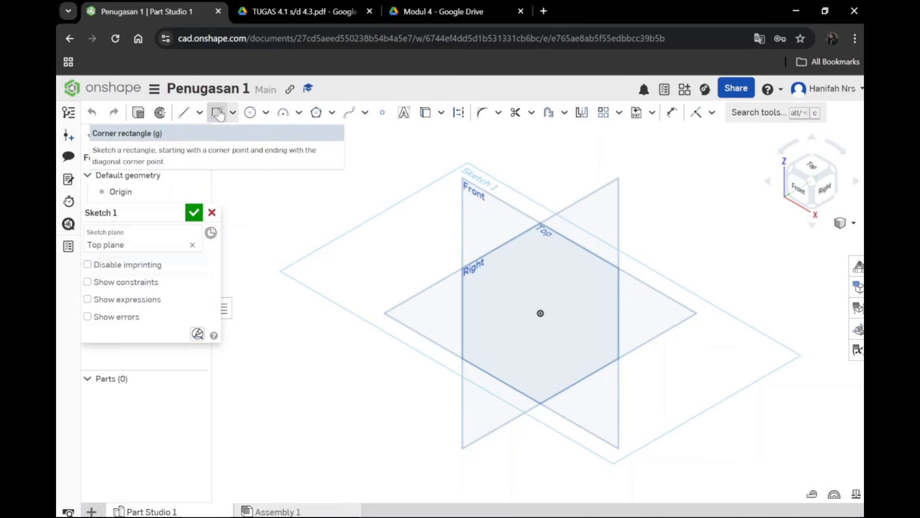
# Step: Examine the circle, arc, polygon, spline and fillet variants among the sketch tools, and discard the empty sketch
pyautogui.click(266, 112)
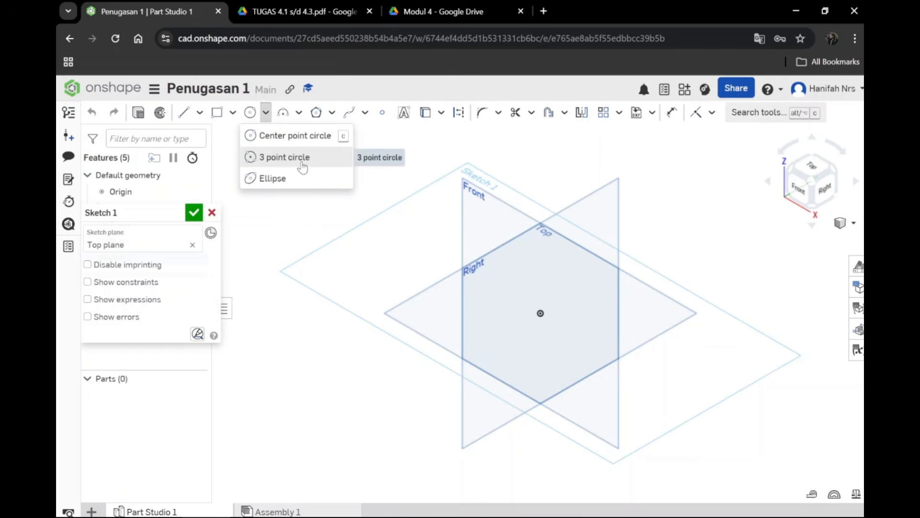
pyautogui.click(299, 113)
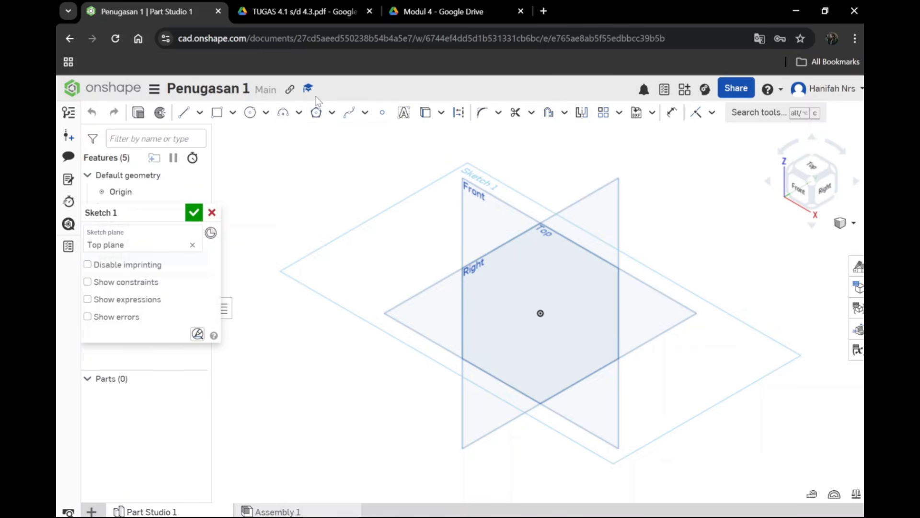
pyautogui.click(331, 113)
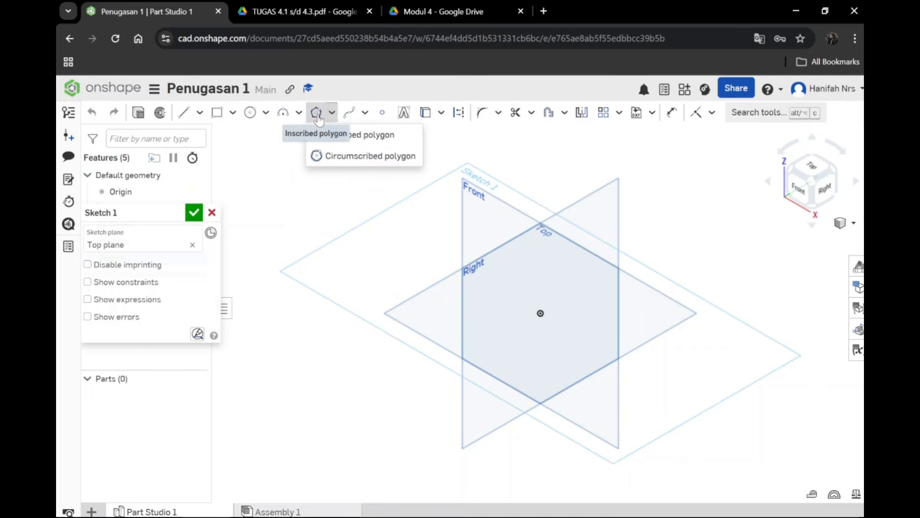
pyautogui.click(366, 113)
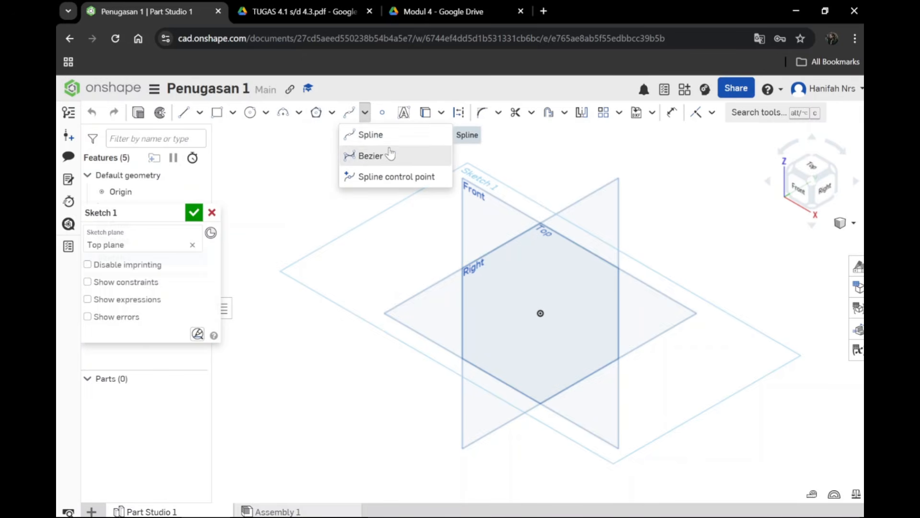
pyautogui.click(312, 131)
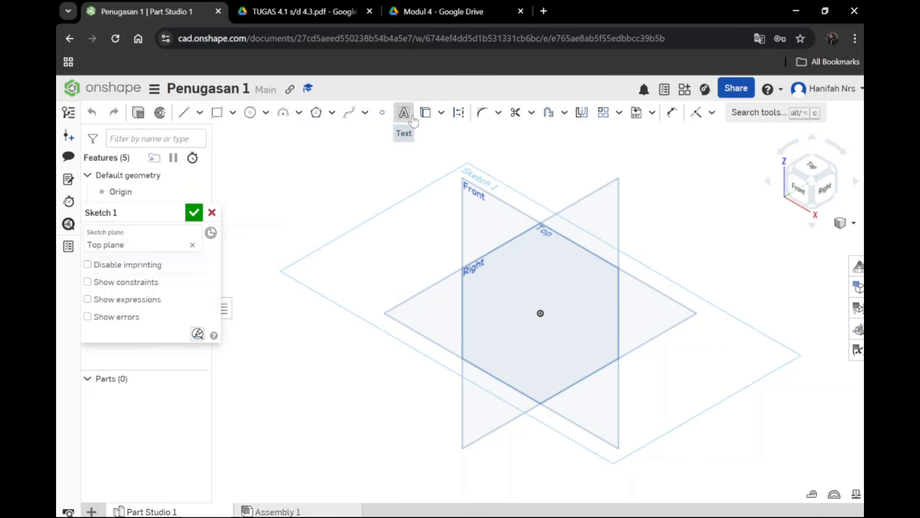
pyautogui.click(499, 114)
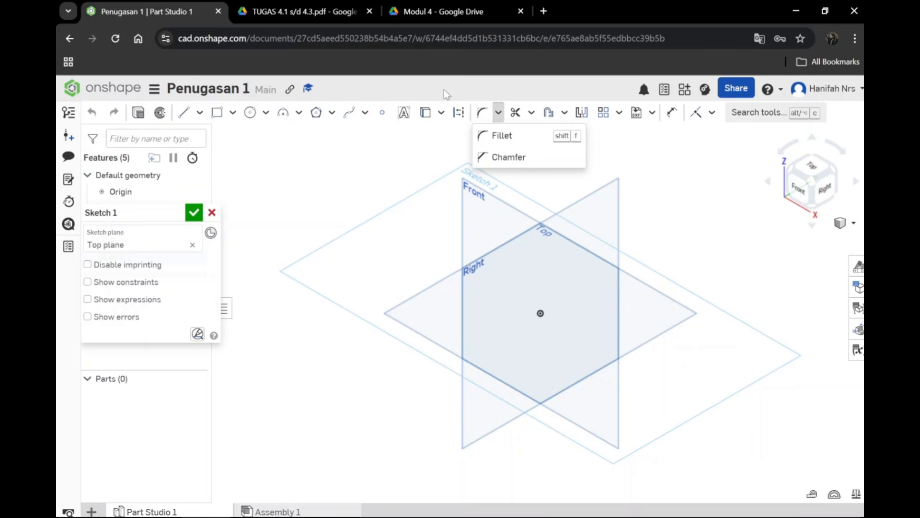
pyautogui.click(498, 113)
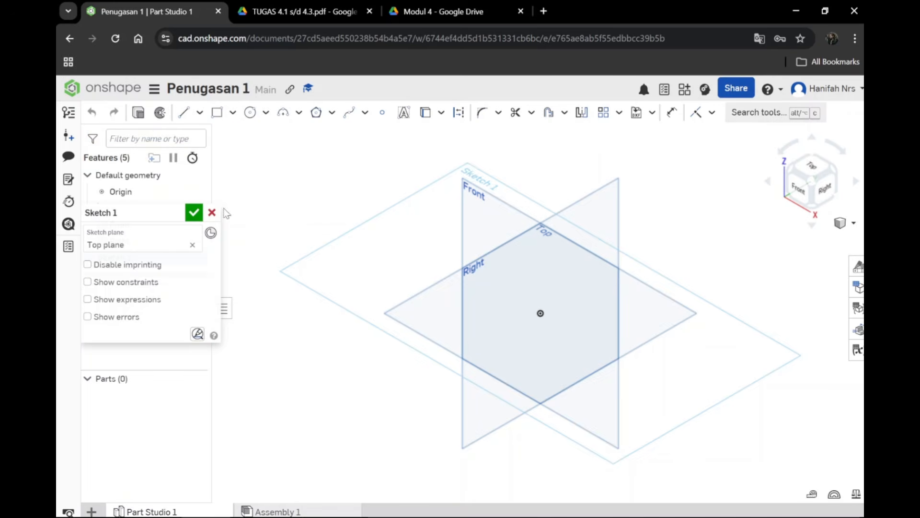
pyautogui.click(211, 212)
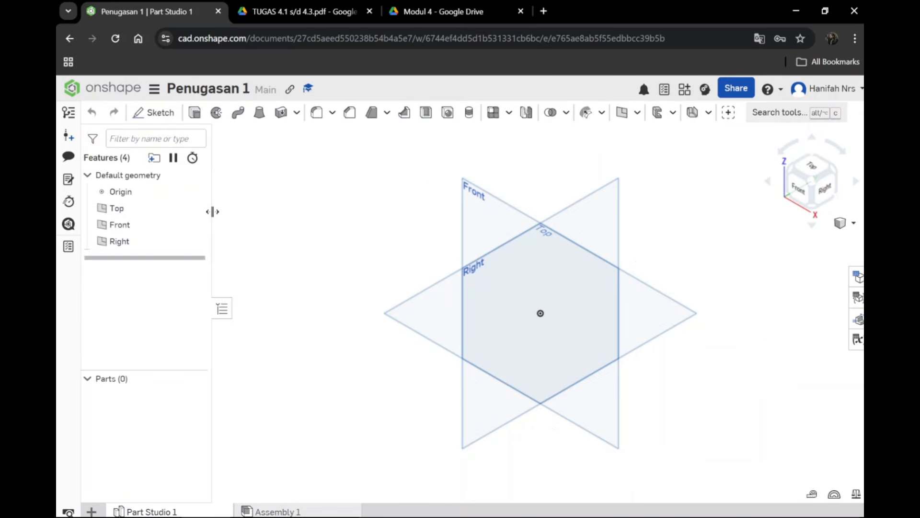
# Step: Switch to the TUGAS 4.1 s/d 4.3 drawing in Google Drive to examine the part's views and dimensions
pyautogui.click(324, 10)
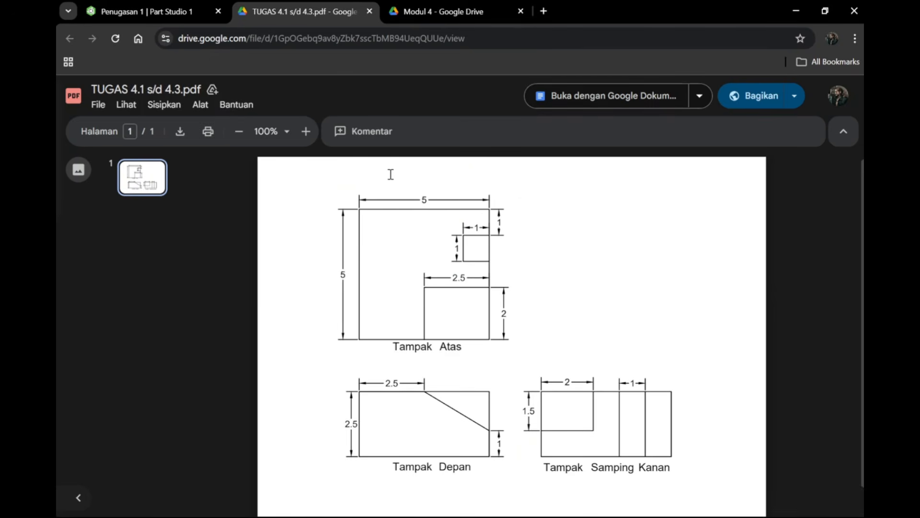
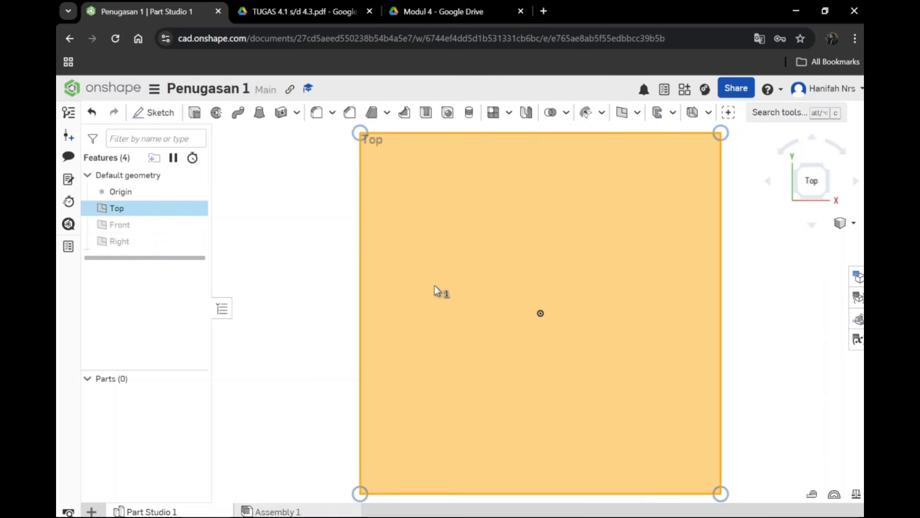
# Step: Start a sketch on the Top plane and draw a corner rectangle about 63 by 50 mm around the origin
pyautogui.click(160, 118)
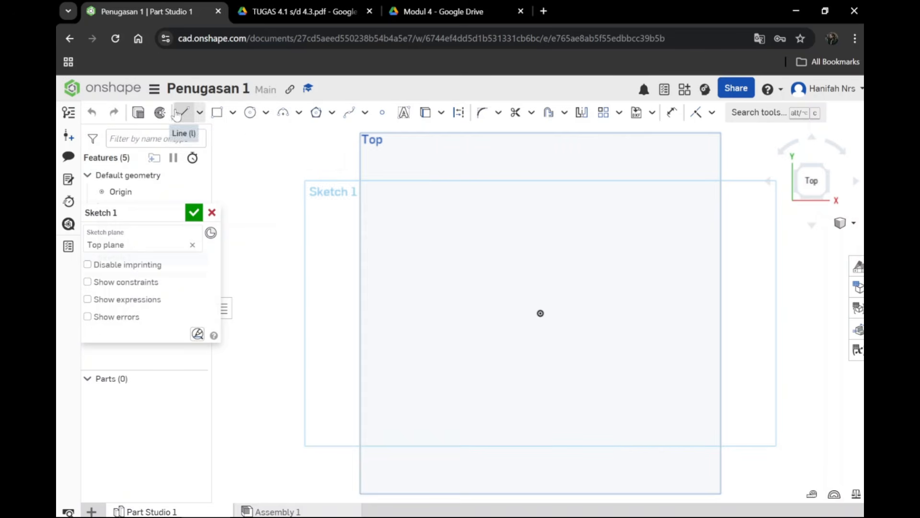
pyautogui.click(233, 113)
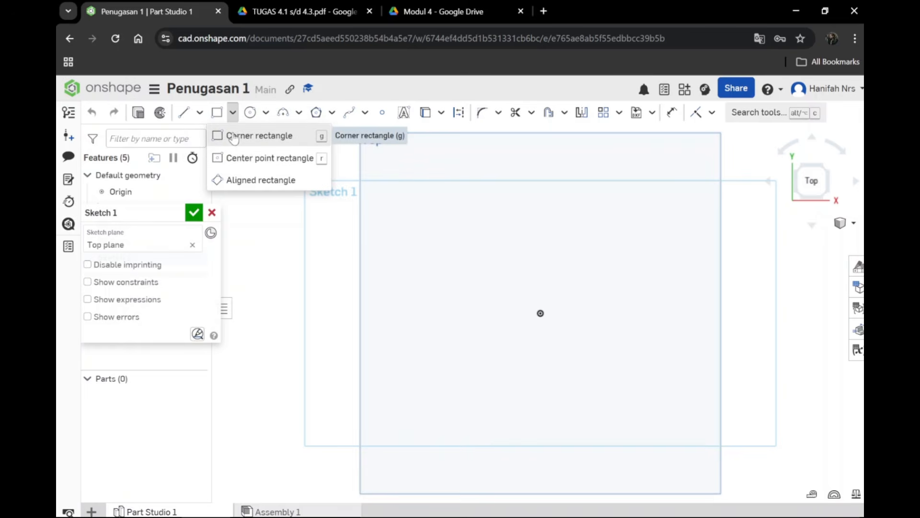
pyautogui.click(254, 136)
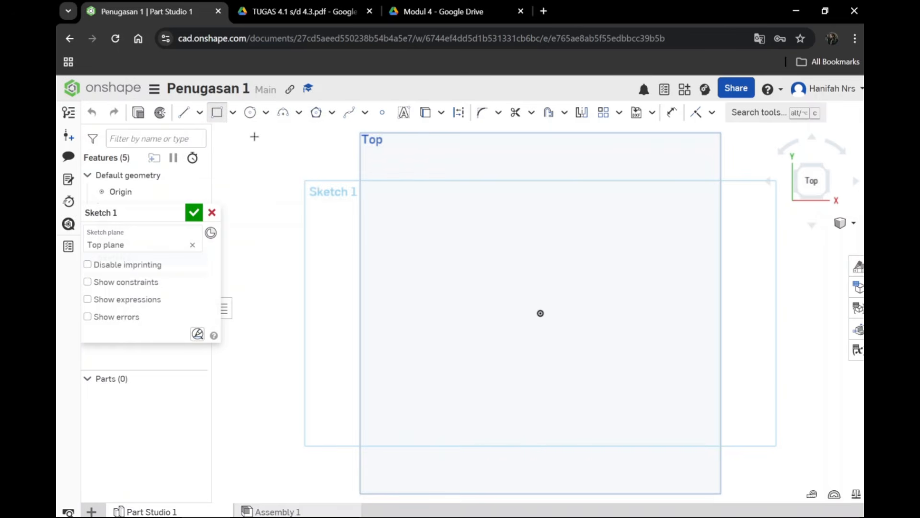
pyautogui.click(456, 265)
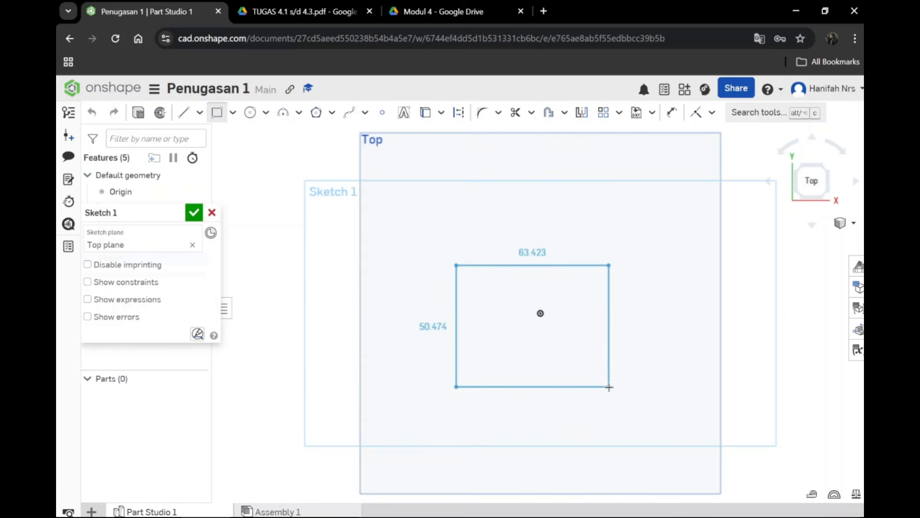
pyautogui.click(610, 387)
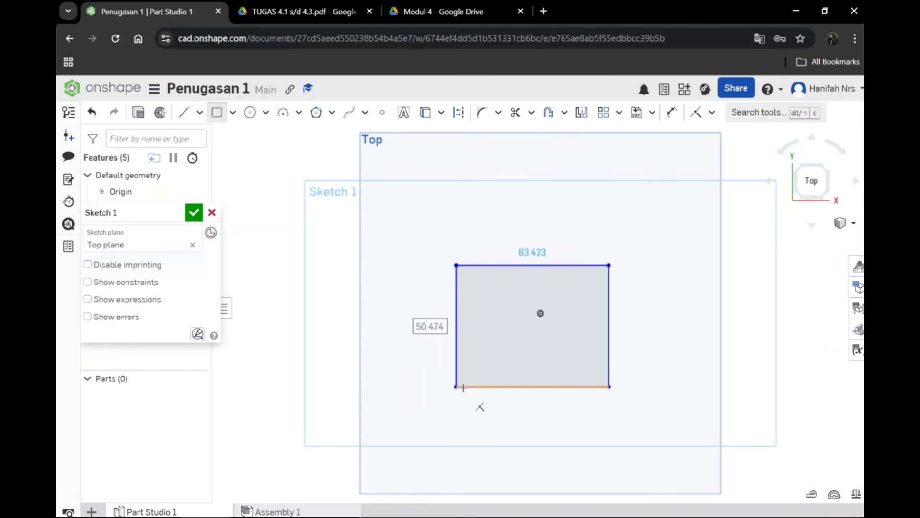
pyautogui.click(670, 115)
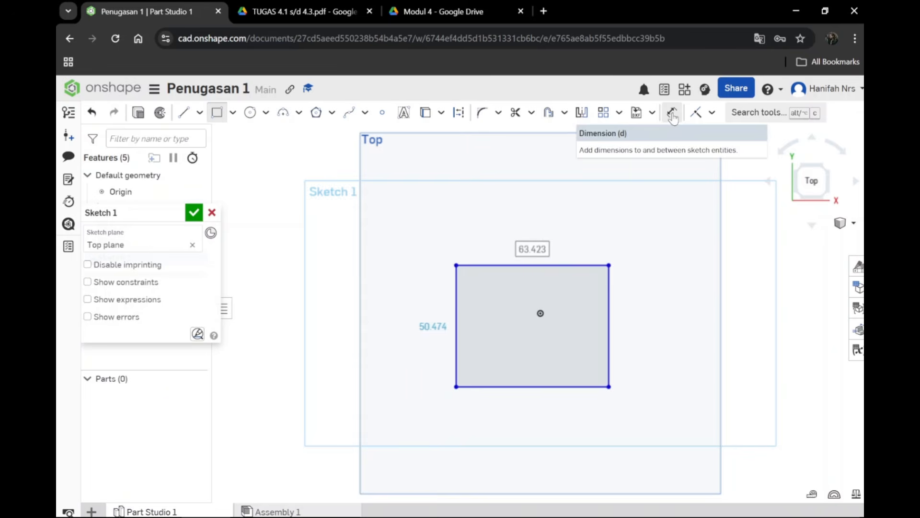
pyautogui.click(607, 382)
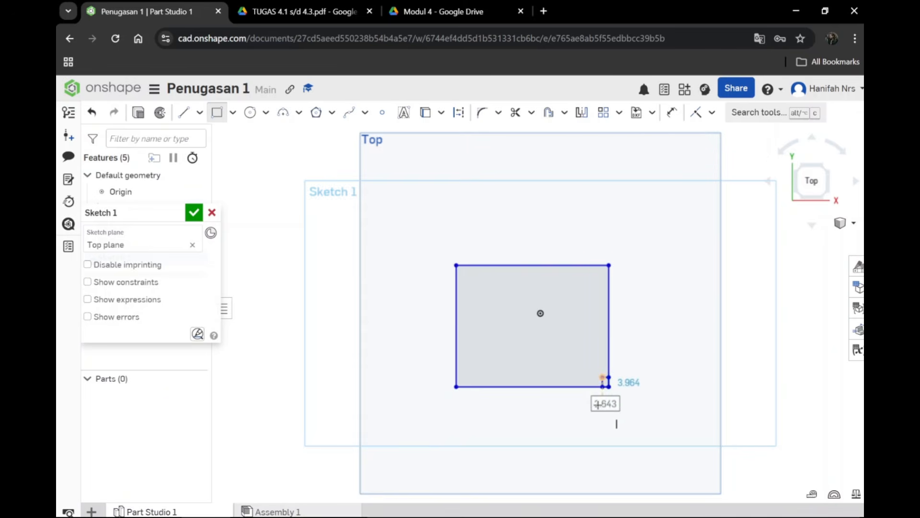
pyautogui.press('Escape')
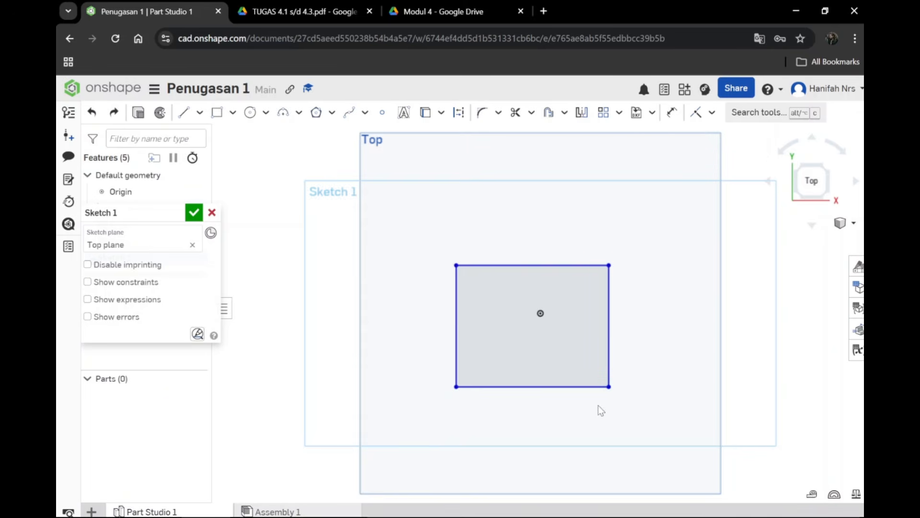
# Step: Dimension the rectangle's right edge to 50 mm
pyautogui.click(673, 114)
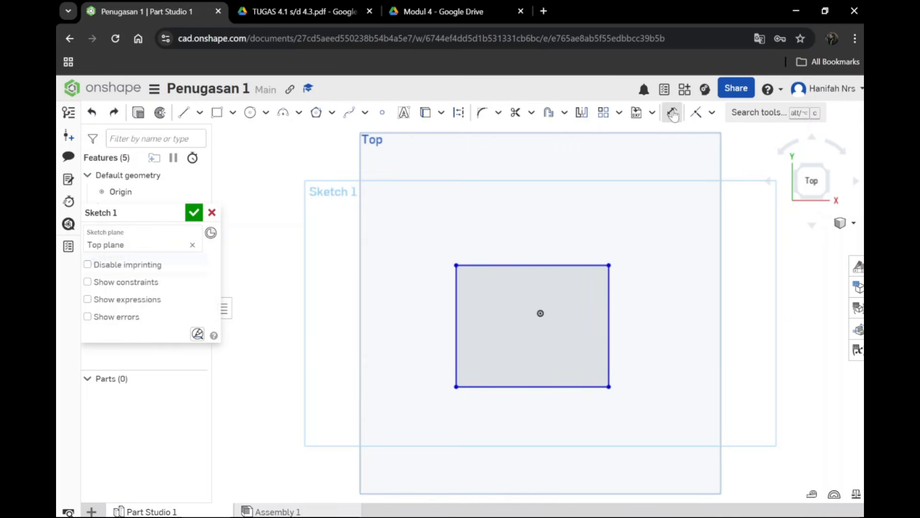
pyautogui.click(611, 322)
pyautogui.click(650, 346)
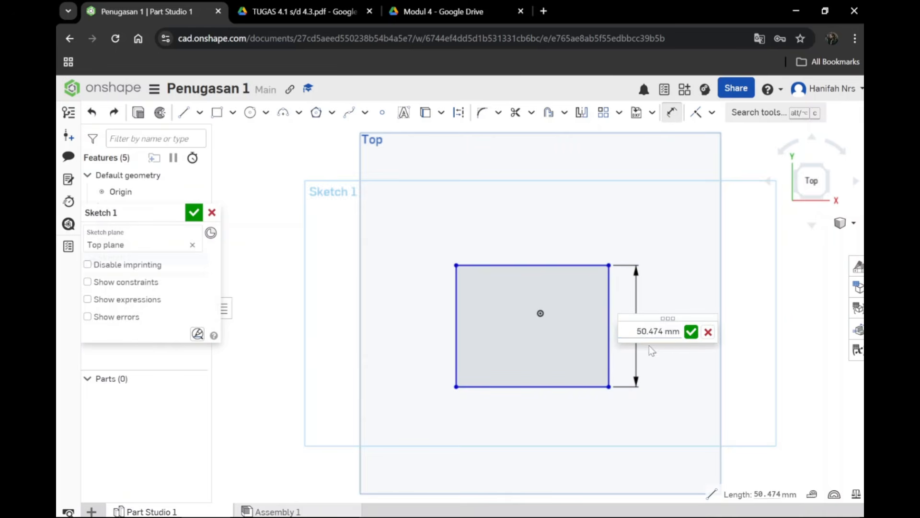
pyautogui.click(640, 341)
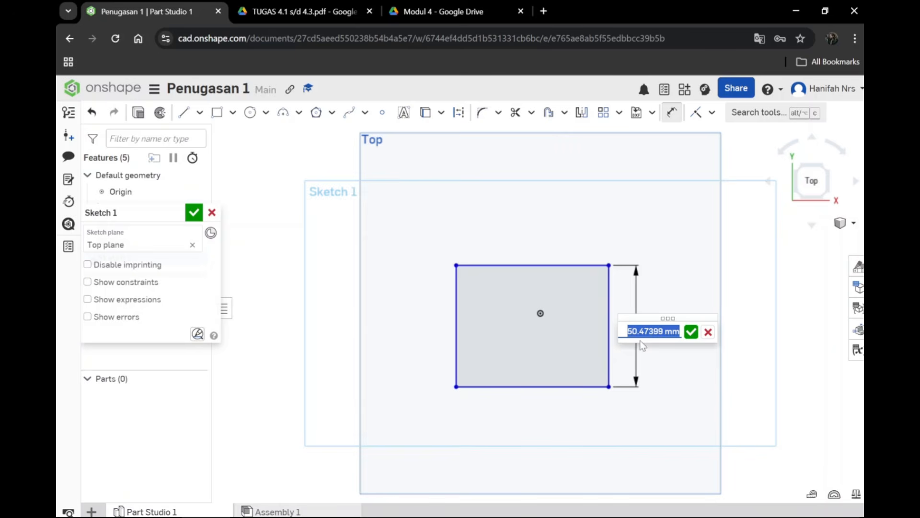
pyautogui.write('50')
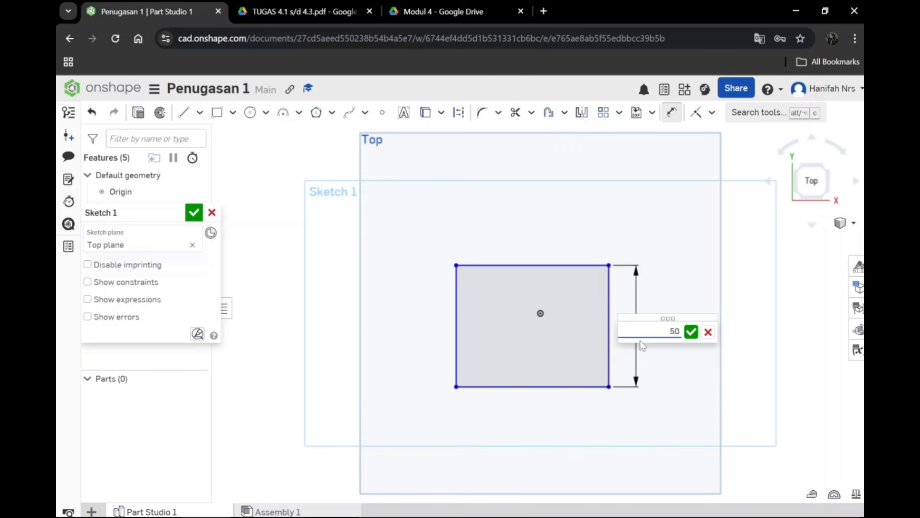
pyautogui.press('Return')
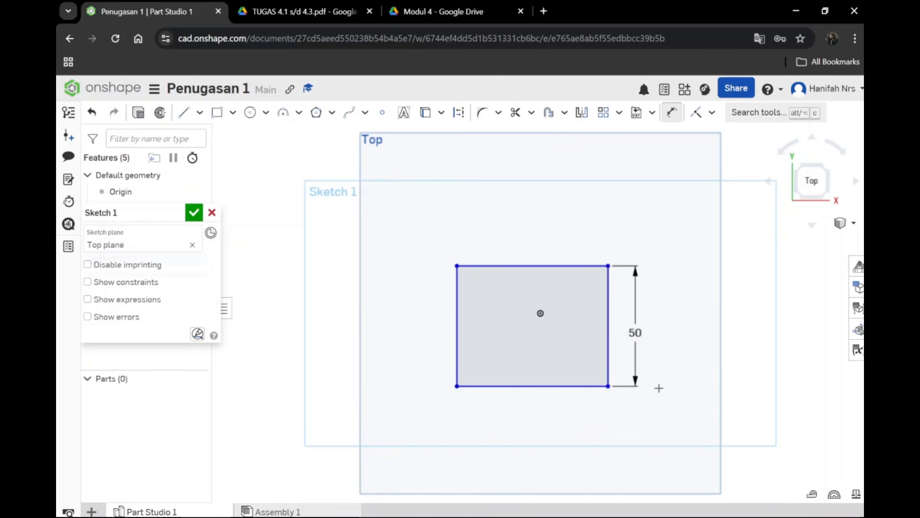
# Step: Dimension the rectangle's bottom edge to 50 mm to make it a square
pyautogui.click(497, 386)
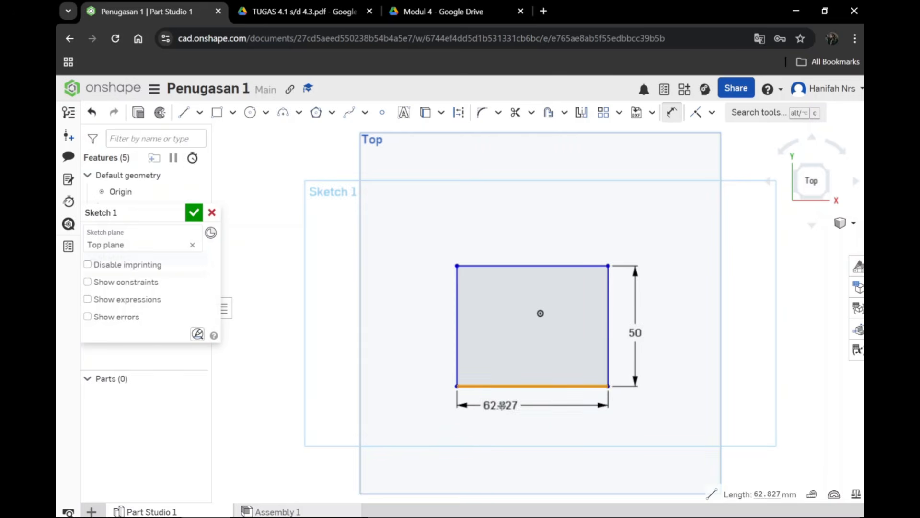
pyautogui.click(531, 417)
pyautogui.write('50')
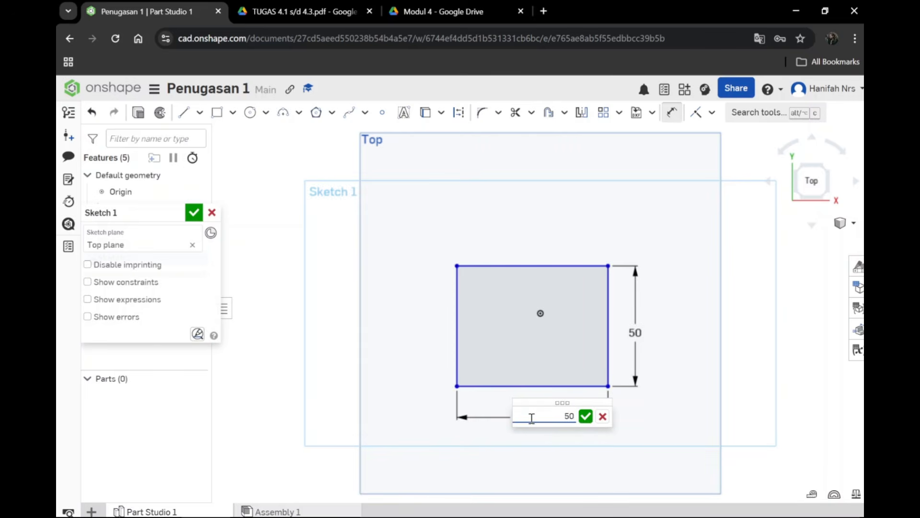
pyautogui.press('Return')
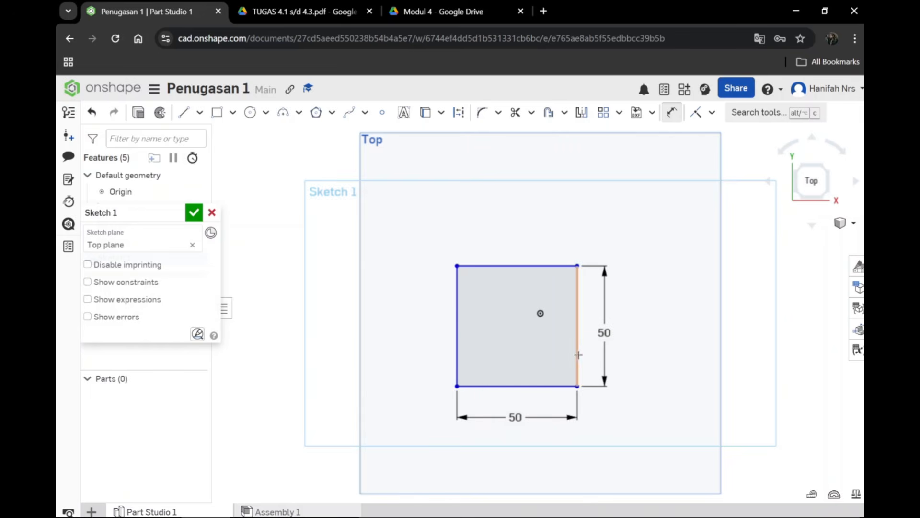
# Step: Add reference dimensions to the square's left and top edges and finish the sketch
pyautogui.click(458, 321)
pyautogui.click(431, 321)
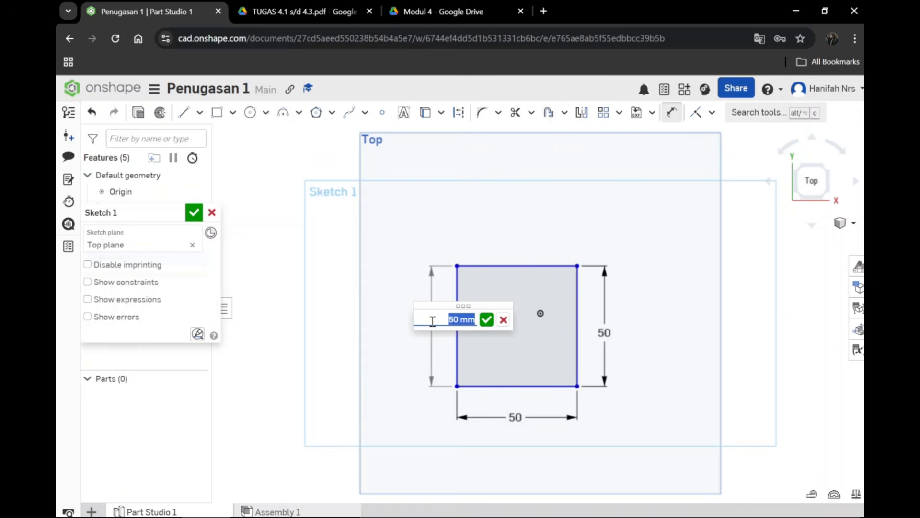
pyautogui.press('Return')
pyautogui.click(511, 265)
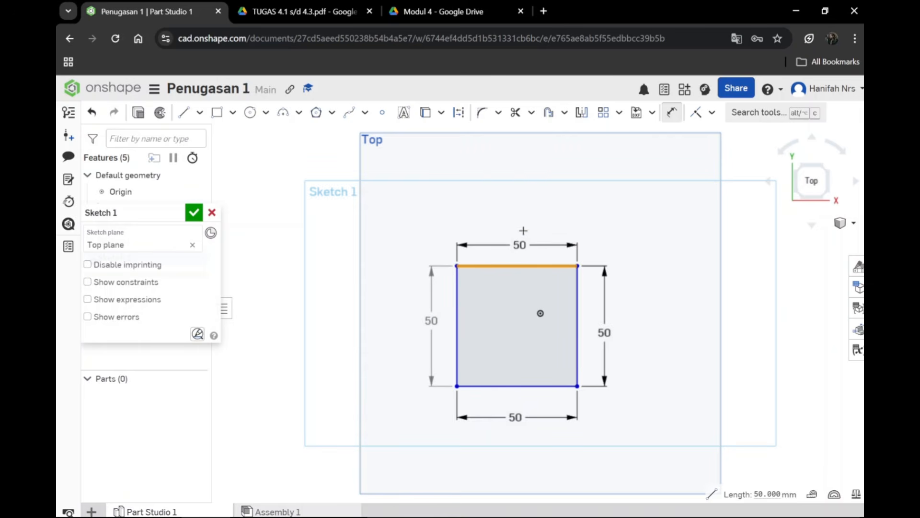
pyautogui.click(519, 241)
pyautogui.press('Return')
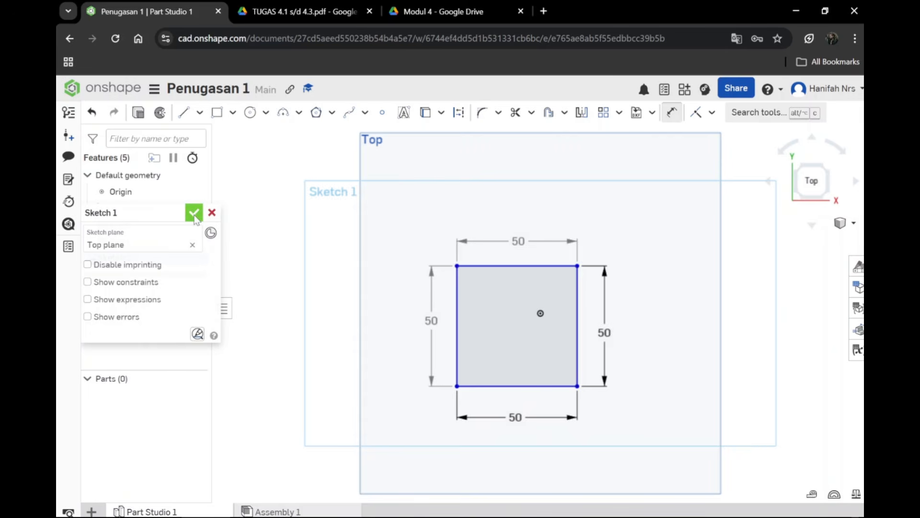
pyautogui.click(194, 213)
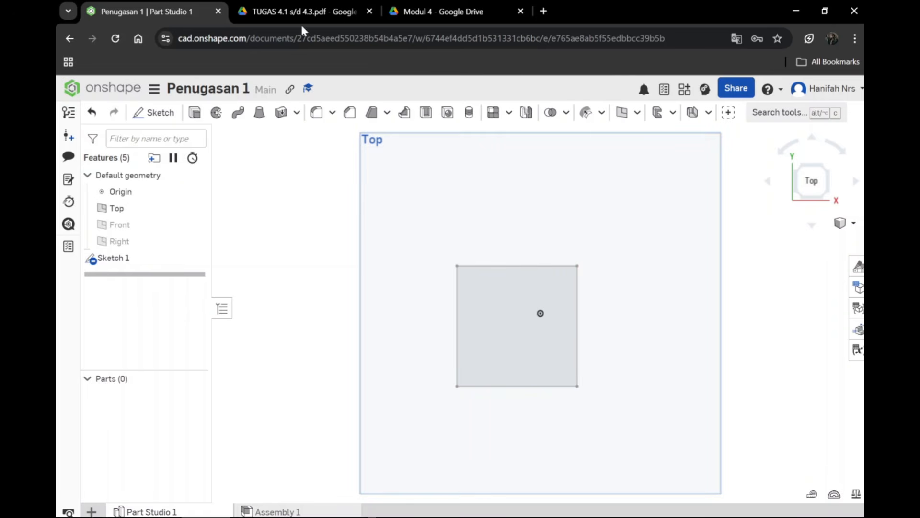
# Step: Check the part's height in the front view of the TUGAS 4.1 s/d 4.3 drawing, and return to Onshape in isometric view
pyautogui.click(307, 11)
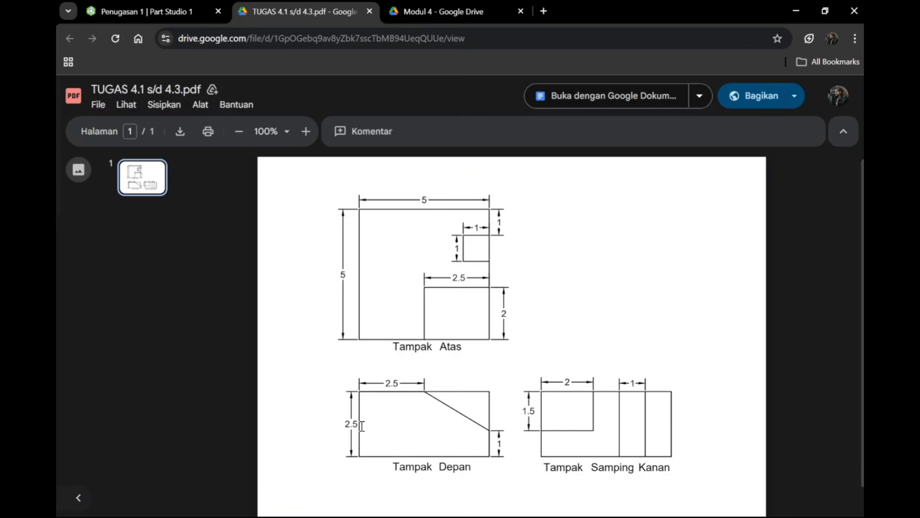
pyautogui.click(181, 12)
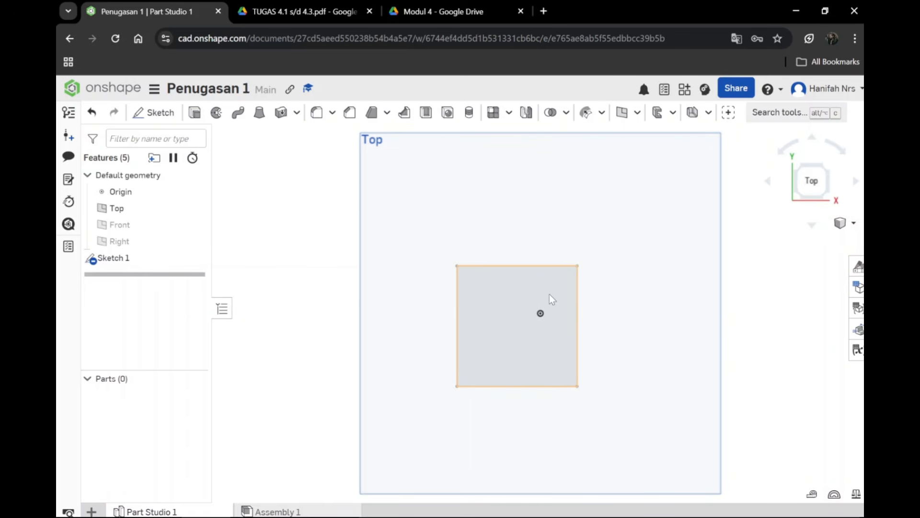
pyautogui.click(855, 224)
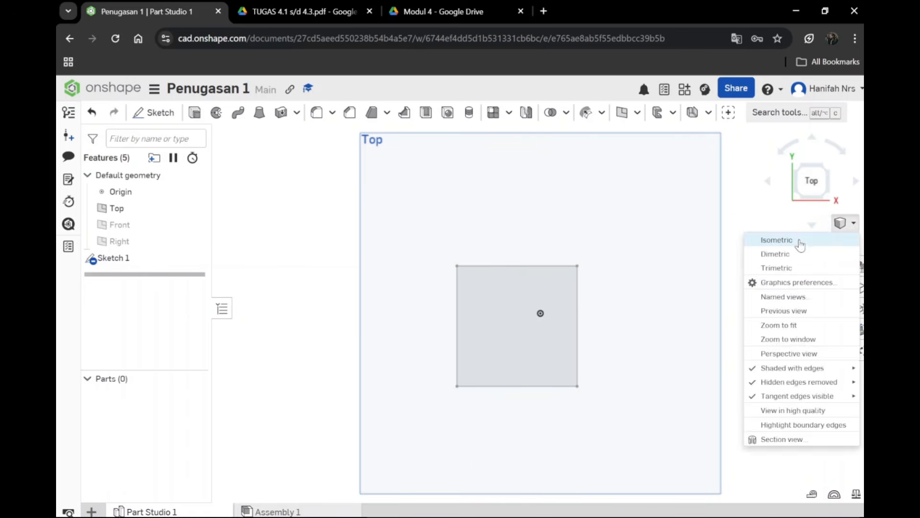
pyautogui.click(799, 244)
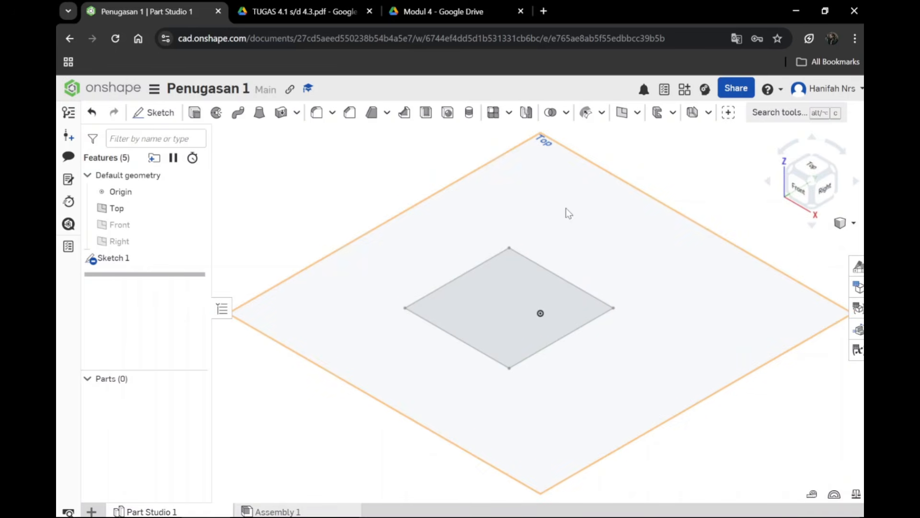
pyautogui.click(492, 309)
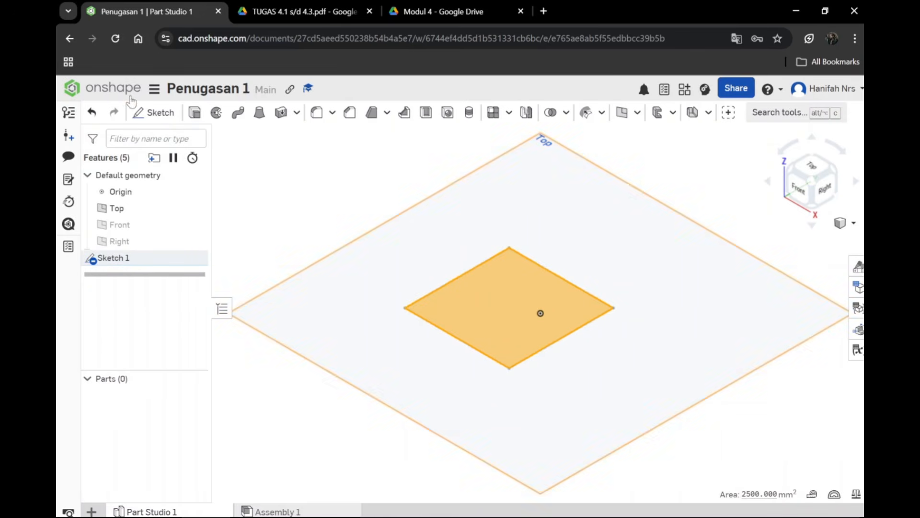
pyautogui.click(160, 114)
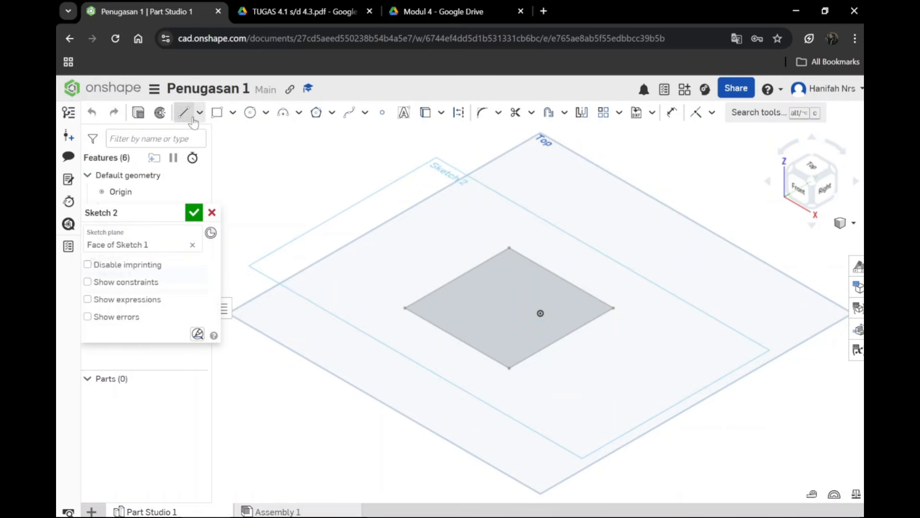
pyautogui.click(211, 213)
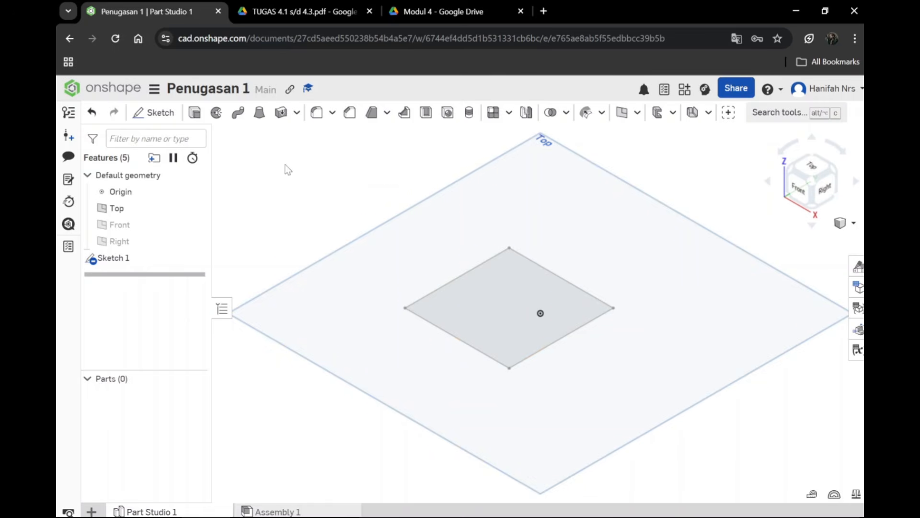
# Step: Start an Extrude of the square sketch region
pyautogui.click(467, 310)
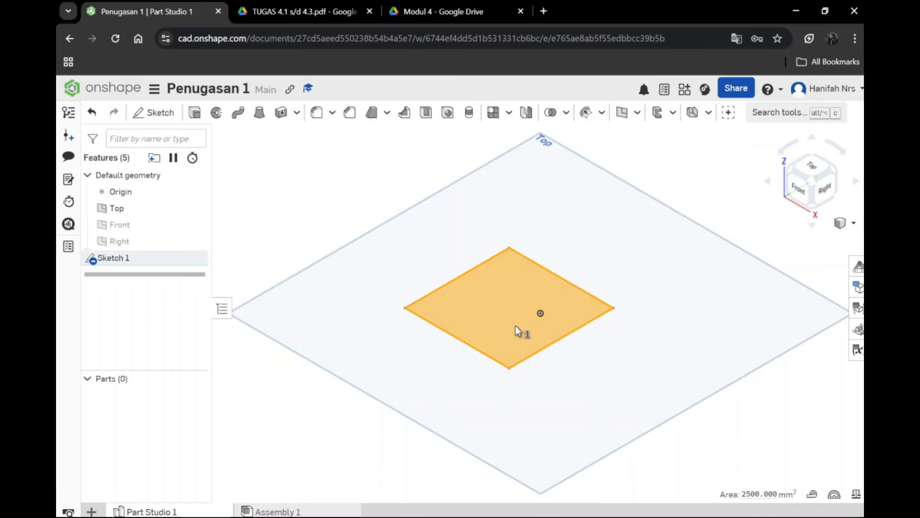
pyautogui.click(194, 113)
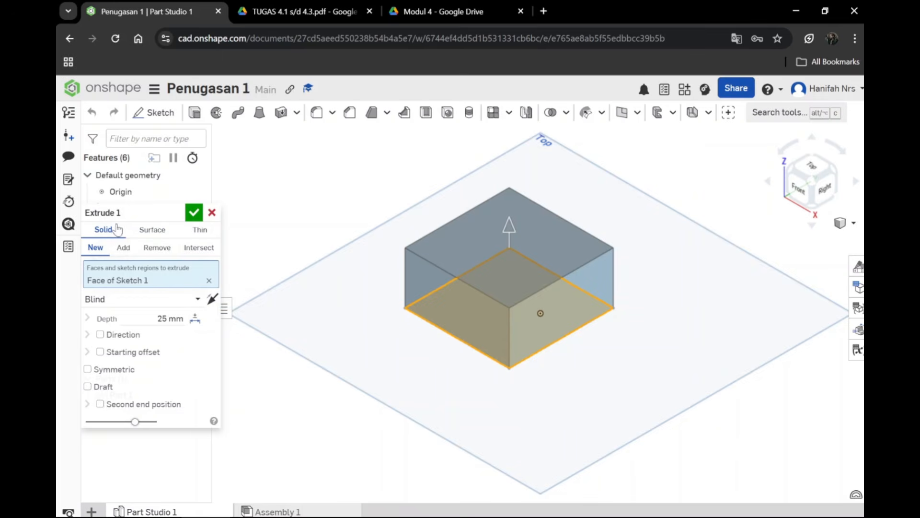
# Step: Try the Surface type and the Remove and Intersect operations for the extrusion, and return to a new solid
pyautogui.click(148, 237)
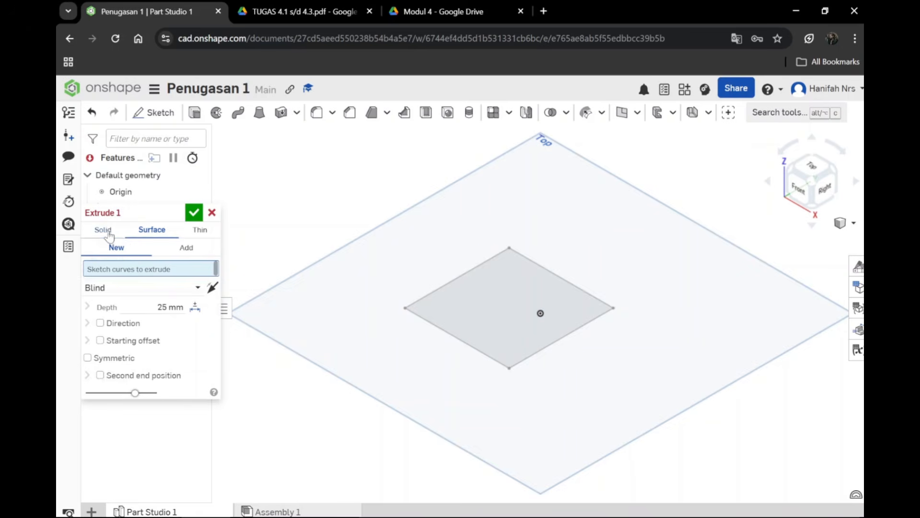
pyautogui.click(106, 232)
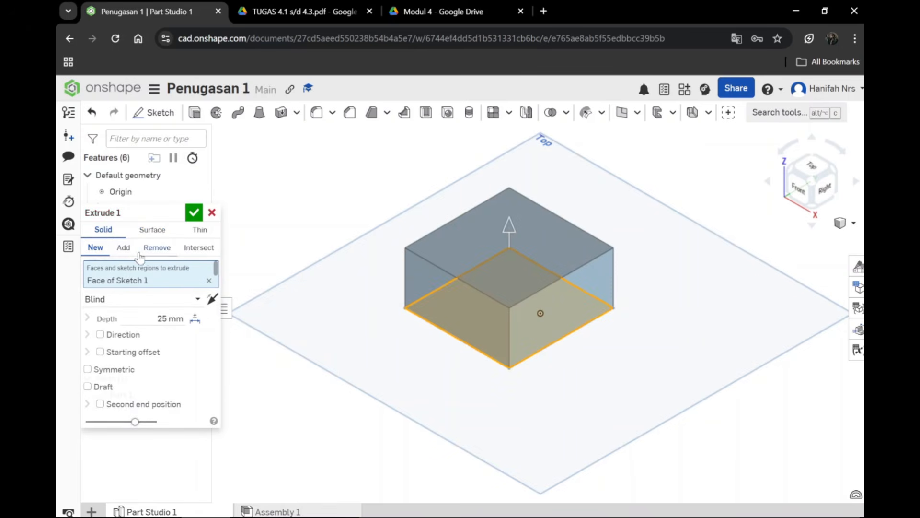
pyautogui.click(123, 248)
pyautogui.click(156, 247)
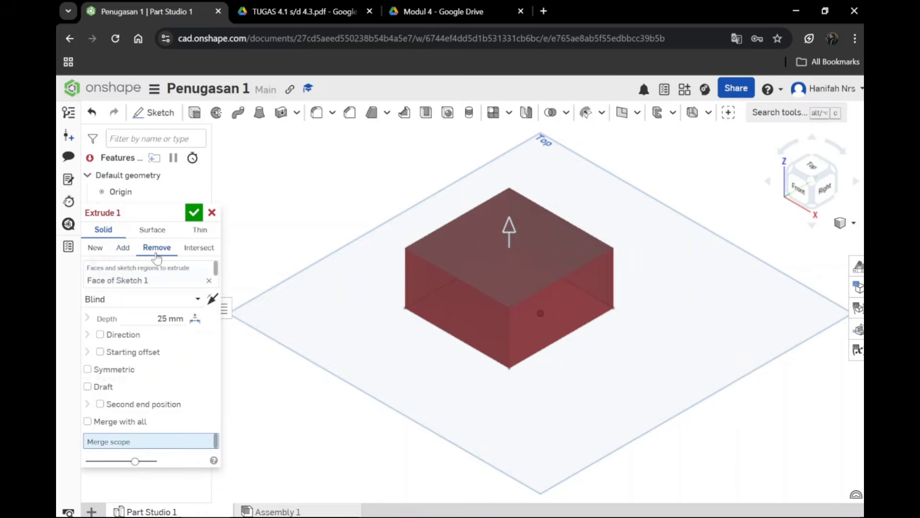
pyautogui.click(198, 248)
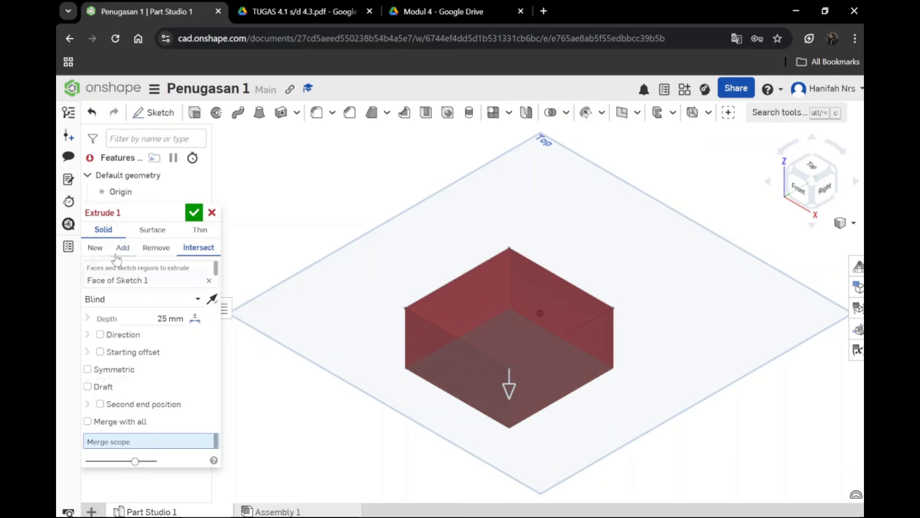
pyautogui.click(97, 248)
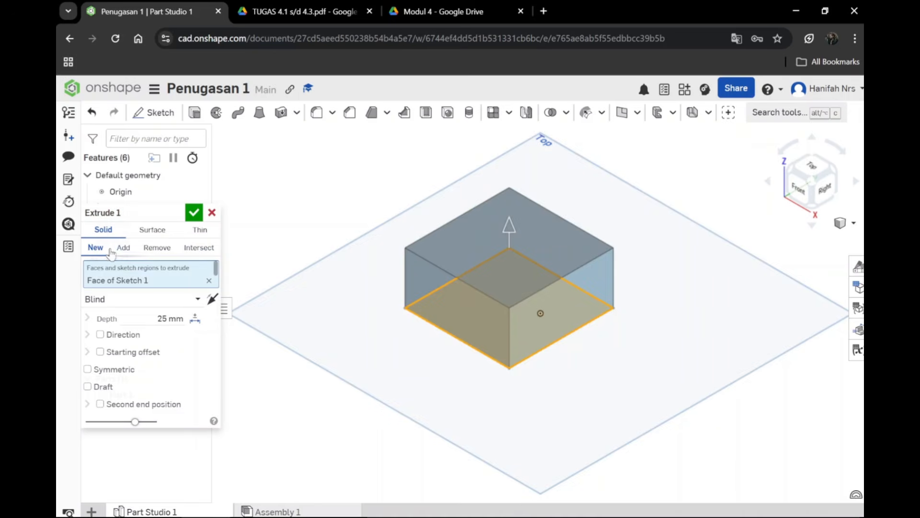
# Step: Check the extrusion depth against the block height in the TUGAS 4.1 s/d 4.3 drawing's front view, and return to Onshape
pyautogui.click(167, 321)
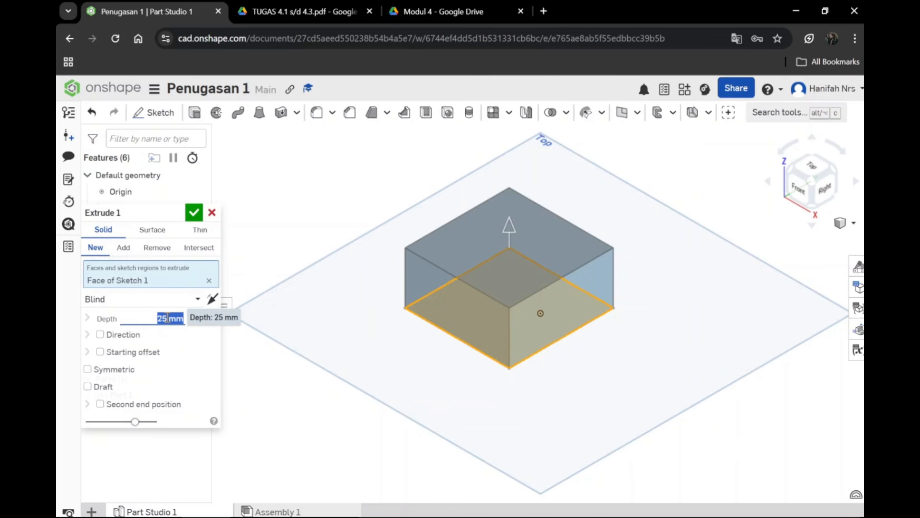
pyautogui.click(336, 11)
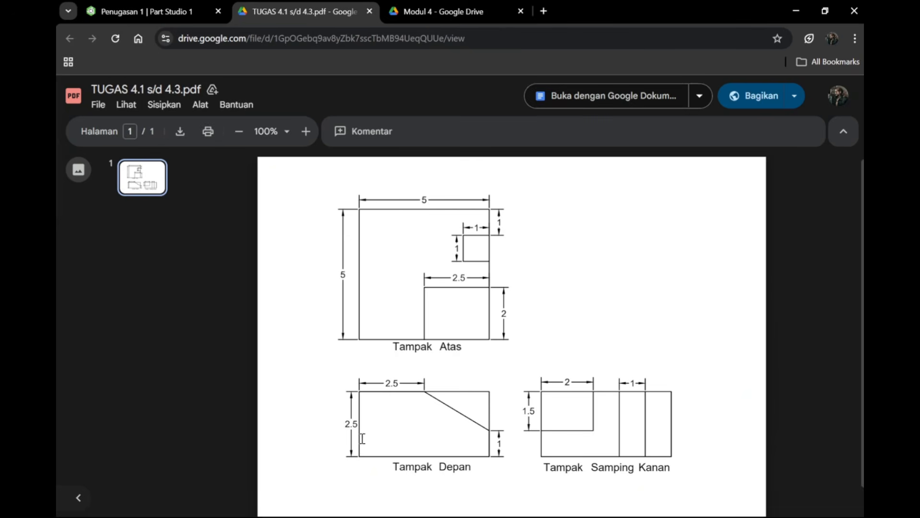
pyautogui.click(139, 12)
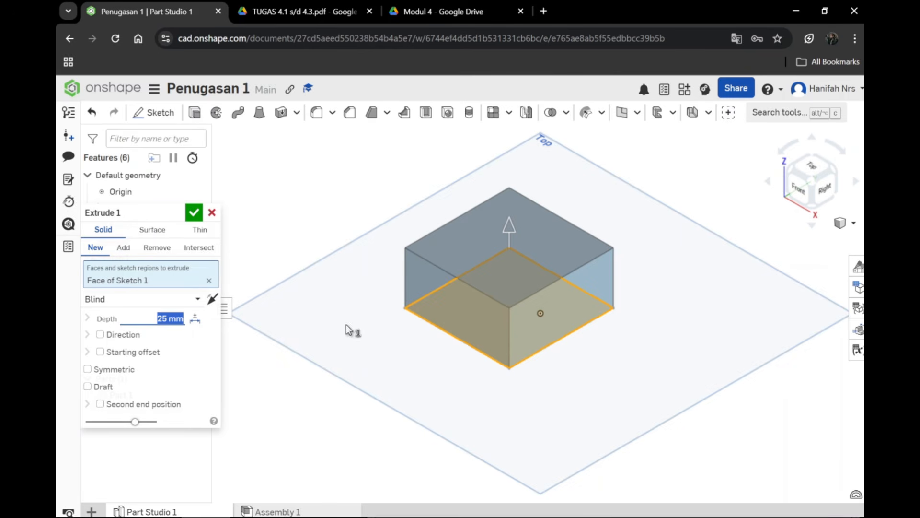
# Step: Accept the extrusion as a 25 mm blind, one-sided upward solid after previewing the reversed direction and the Symmetric option
pyautogui.click(510, 227)
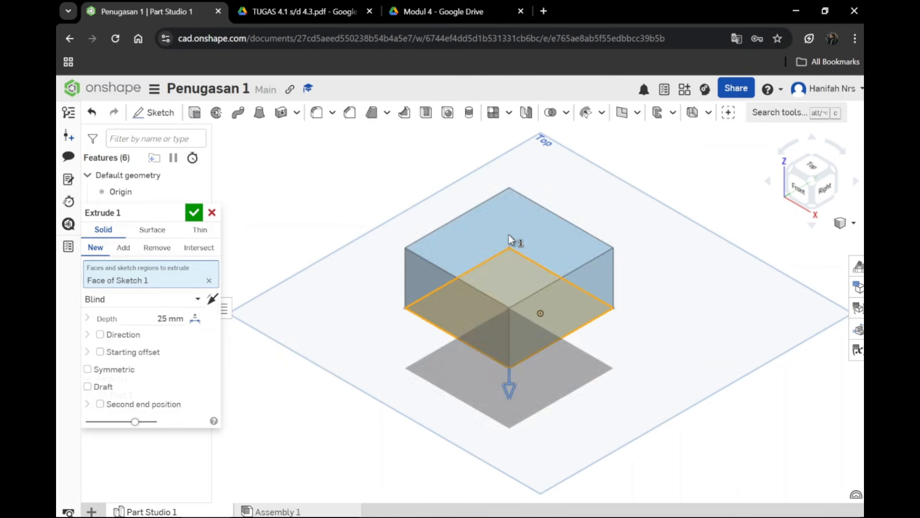
pyautogui.click(510, 386)
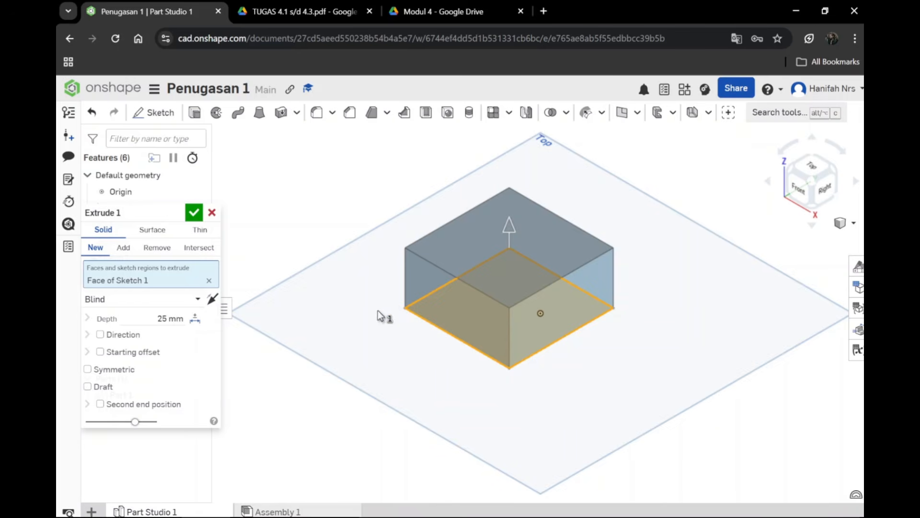
pyautogui.click(87, 369)
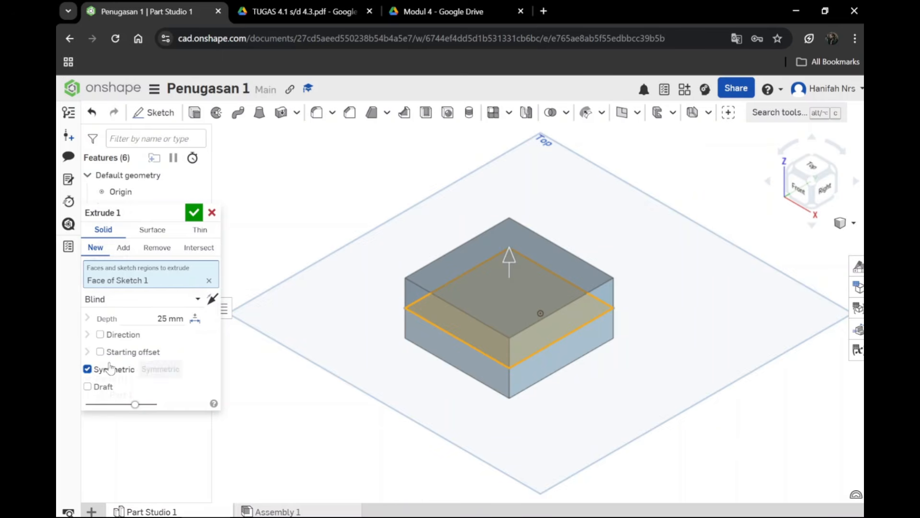
pyautogui.click(87, 370)
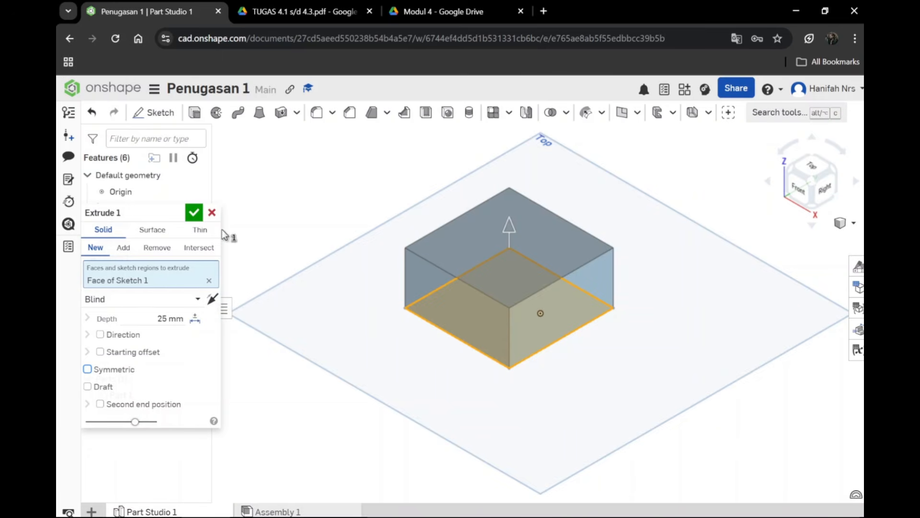
pyautogui.click(194, 212)
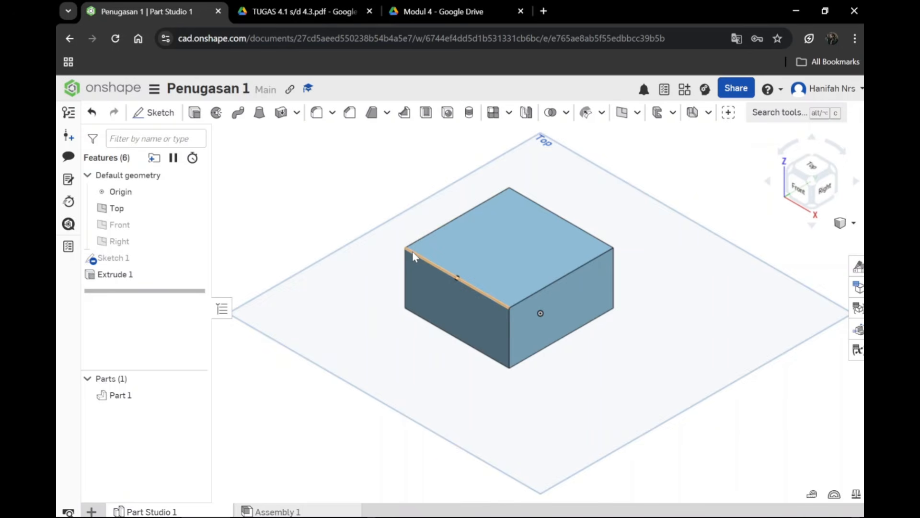
# Step: Review the sloped cut in the TUGAS 4.1 s/d 4.3 drawing, inspect the block's front face in Onshape, and return to isometric view
pyautogui.click(325, 12)
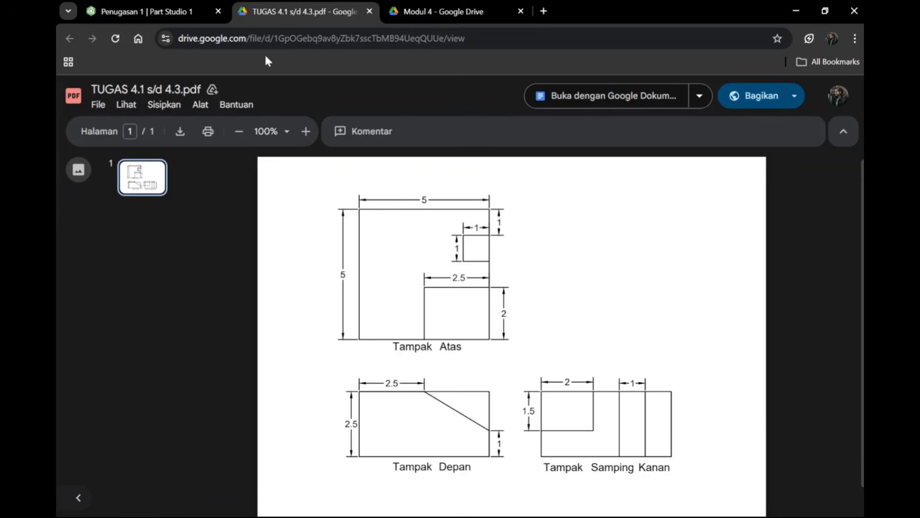
pyautogui.click(183, 11)
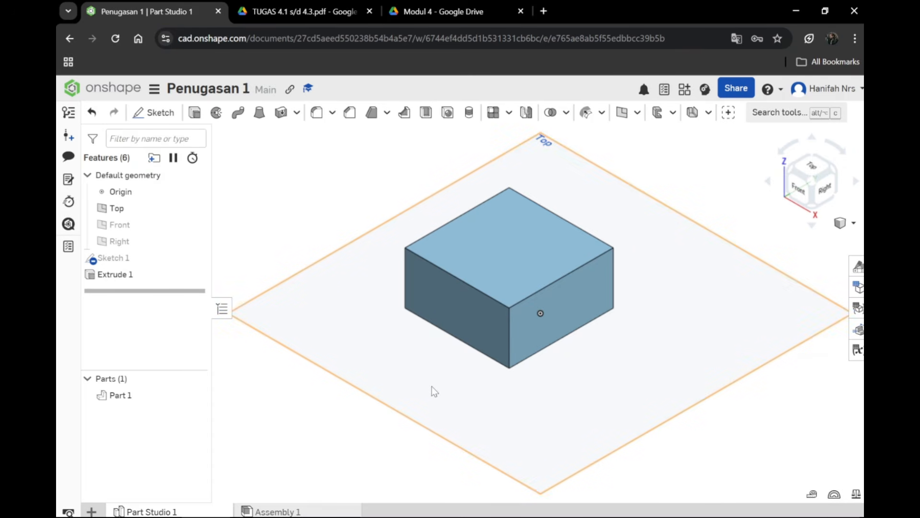
pyautogui.click(797, 190)
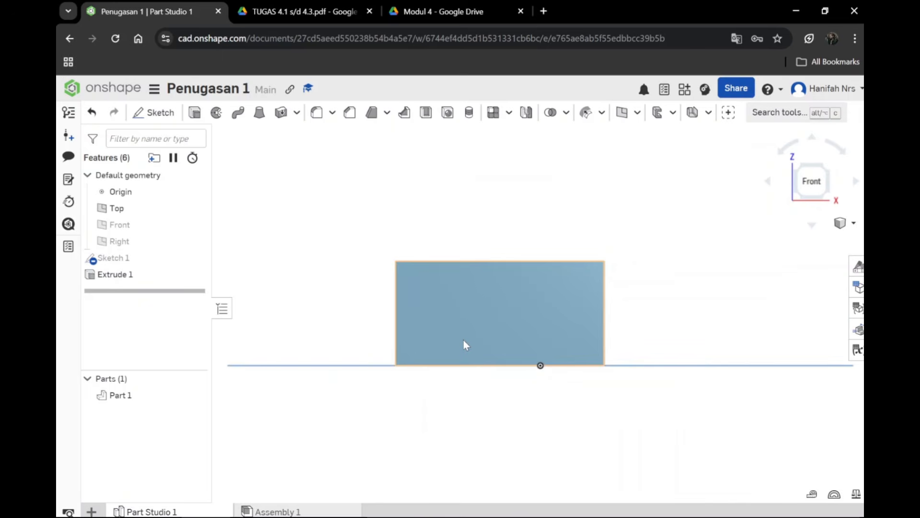
pyautogui.click(494, 323)
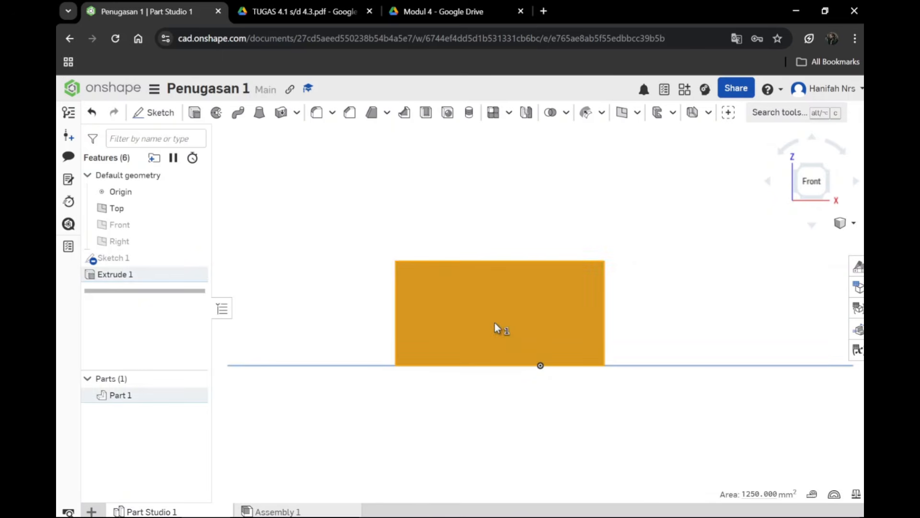
pyautogui.click(497, 329)
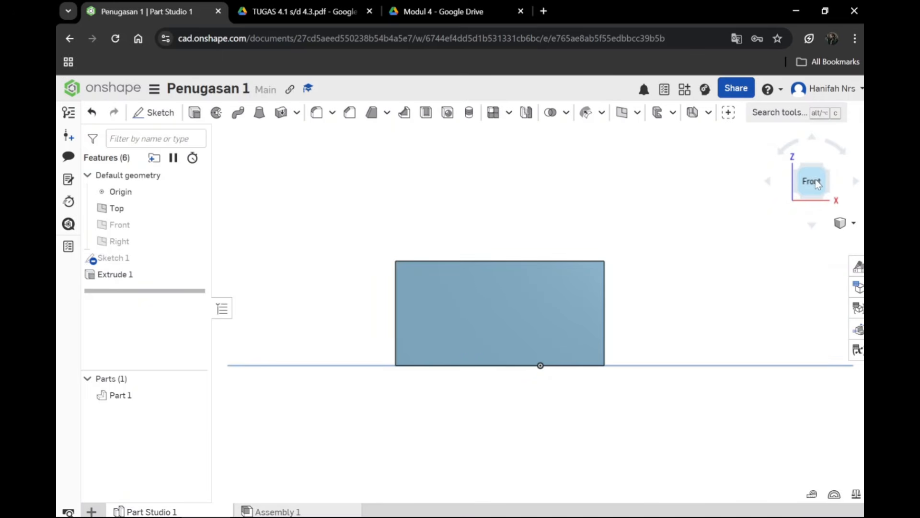
pyautogui.click(842, 223)
pyautogui.click(807, 239)
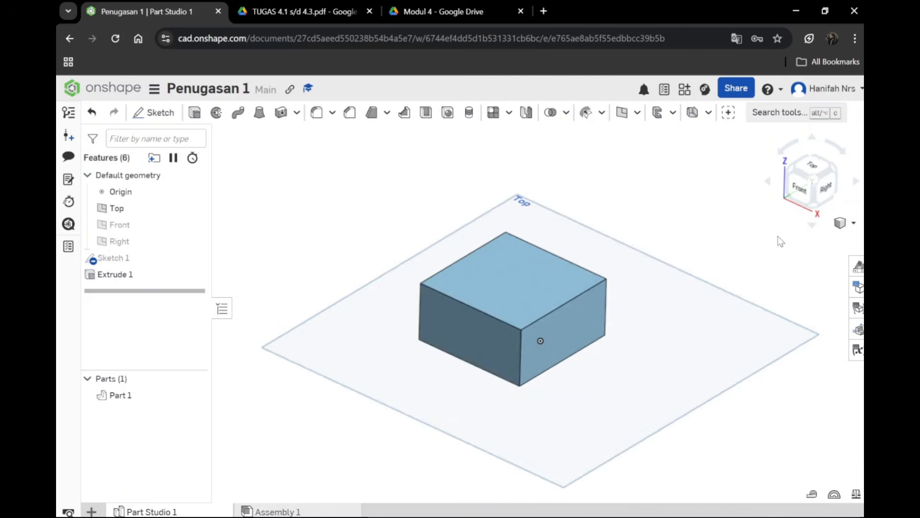
# Step: In a new sketch on the block's front face, draw a sloped line about 25 mm long from the top edge to the right vertical edge
pyautogui.scroll(5, 488, 346)
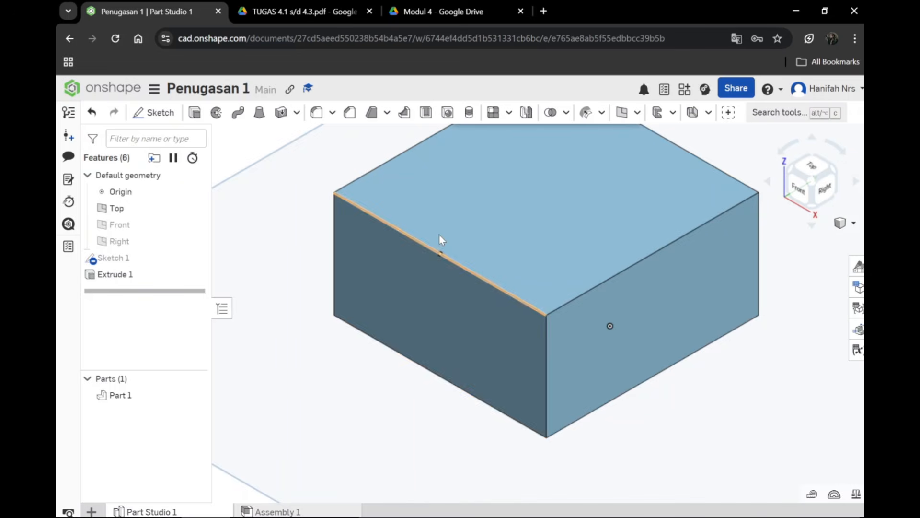
pyautogui.click(413, 281)
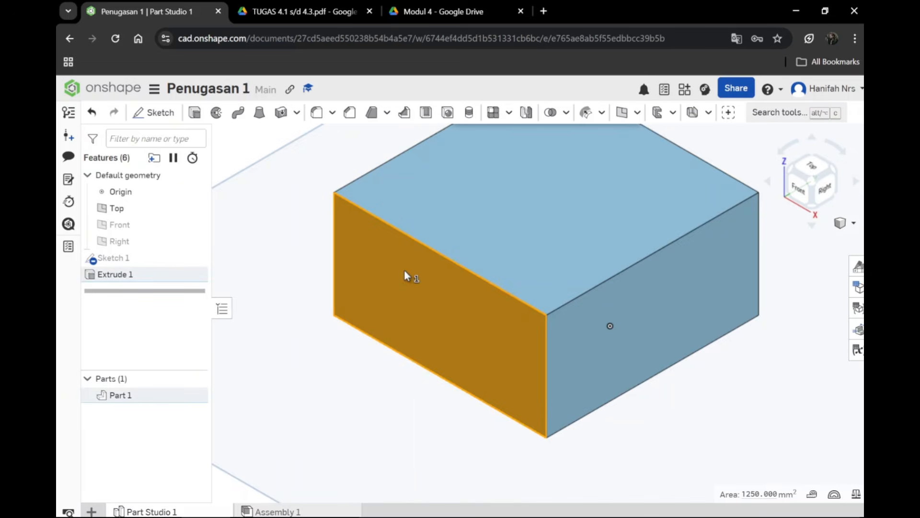
pyautogui.click(151, 115)
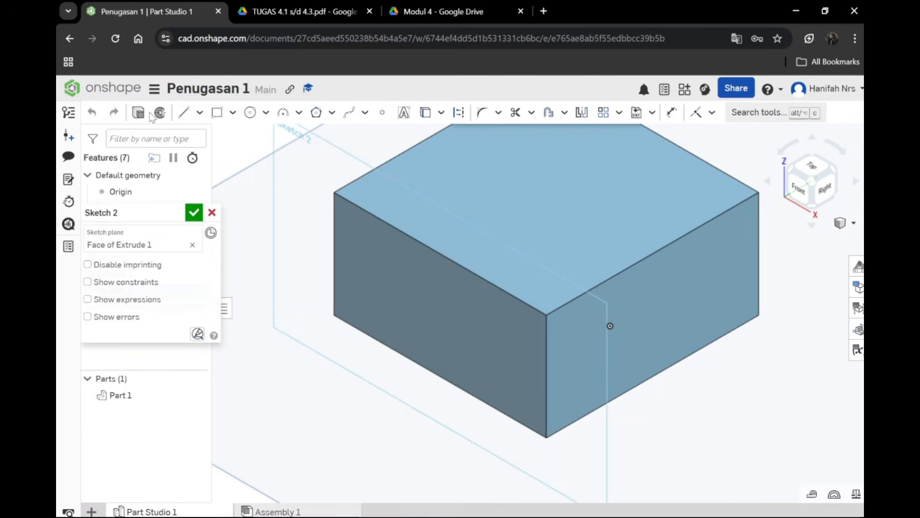
pyautogui.click(183, 114)
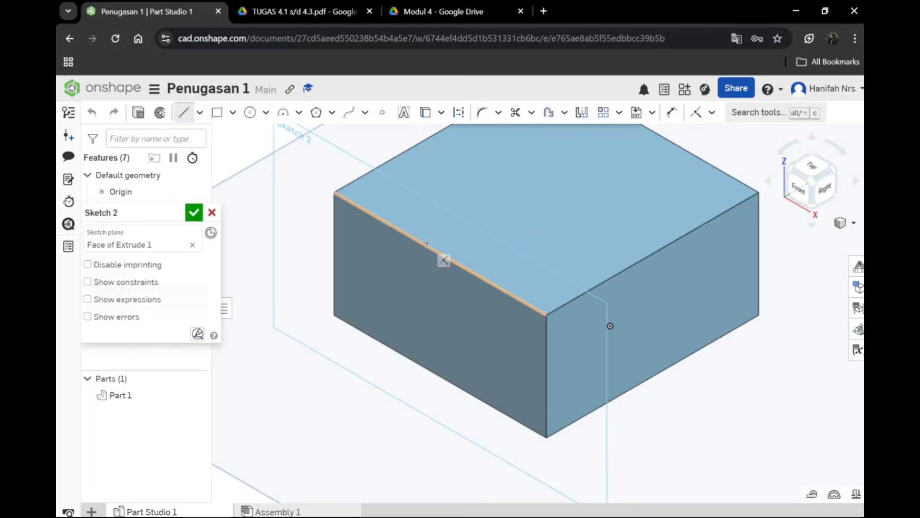
pyautogui.click(461, 266)
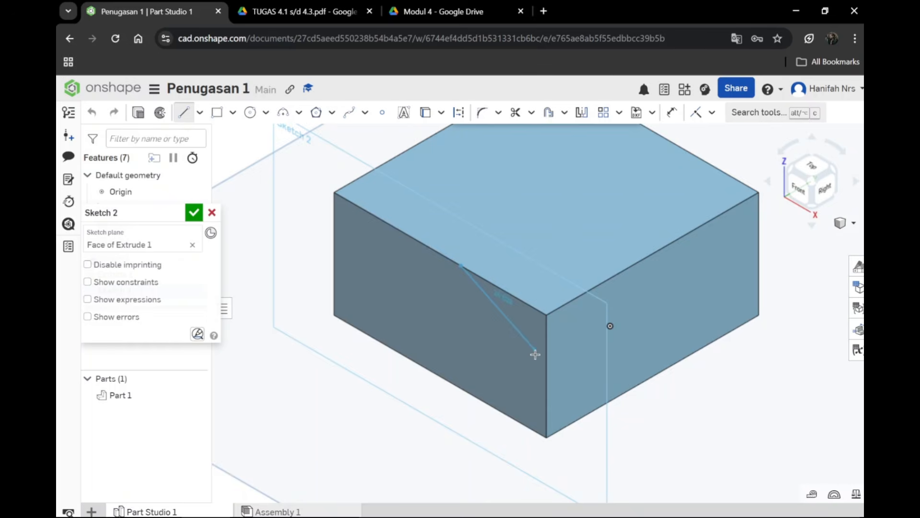
pyautogui.rightClick(545, 394)
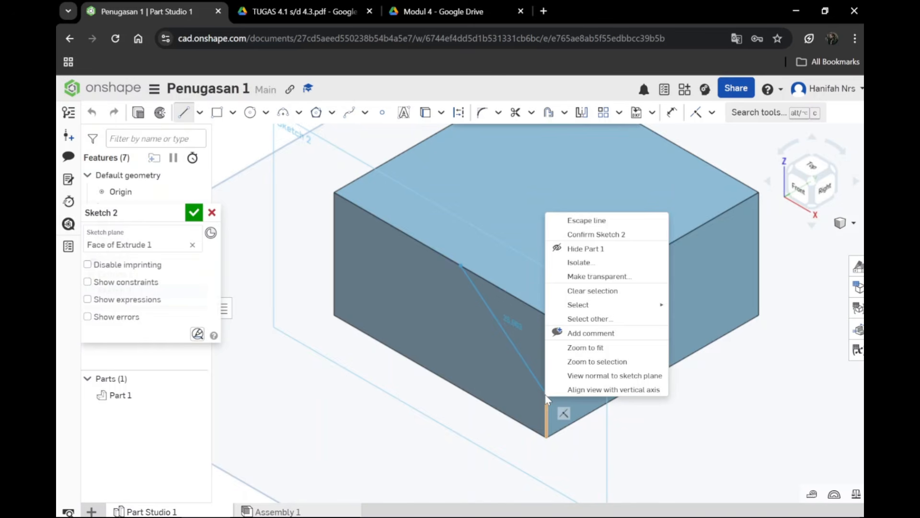
pyautogui.click(519, 349)
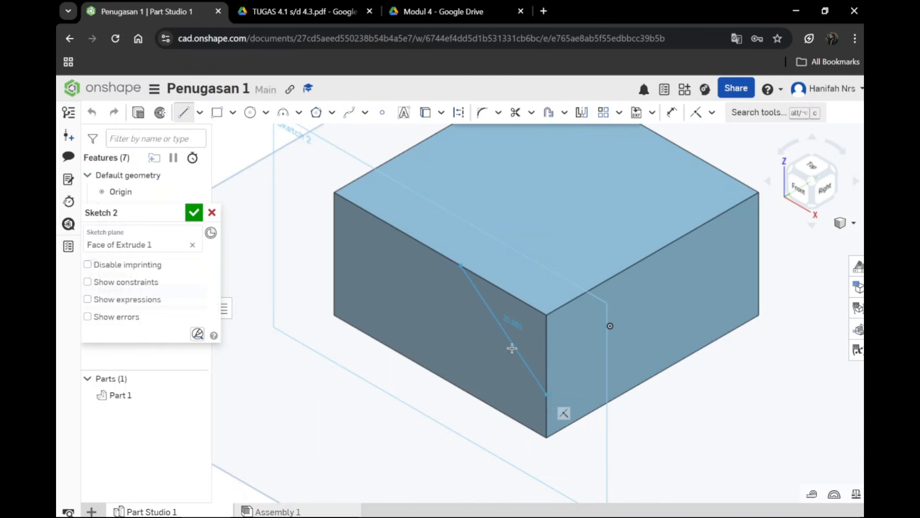
pyautogui.click(462, 265)
pyautogui.click(546, 389)
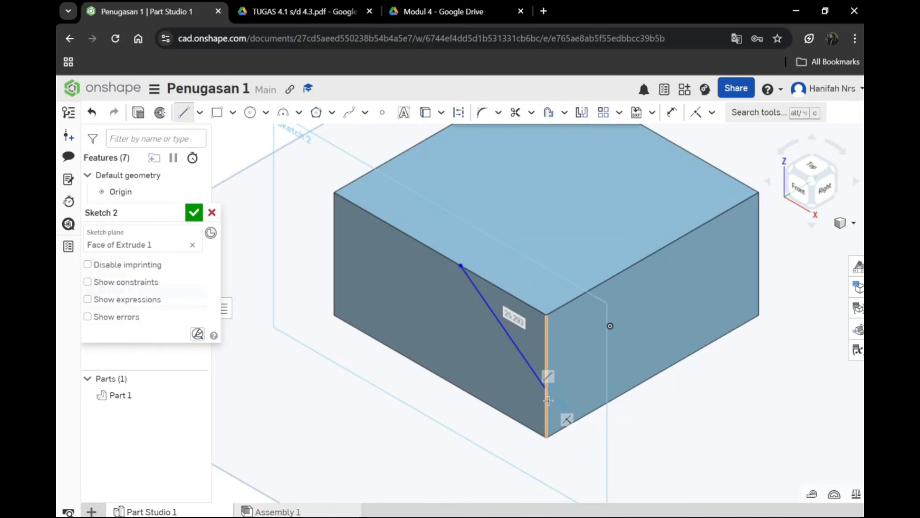
# Step: Dimension the sloped line's lower endpoint 10 mm above the bottom corner of the block's front face
pyautogui.press('t')
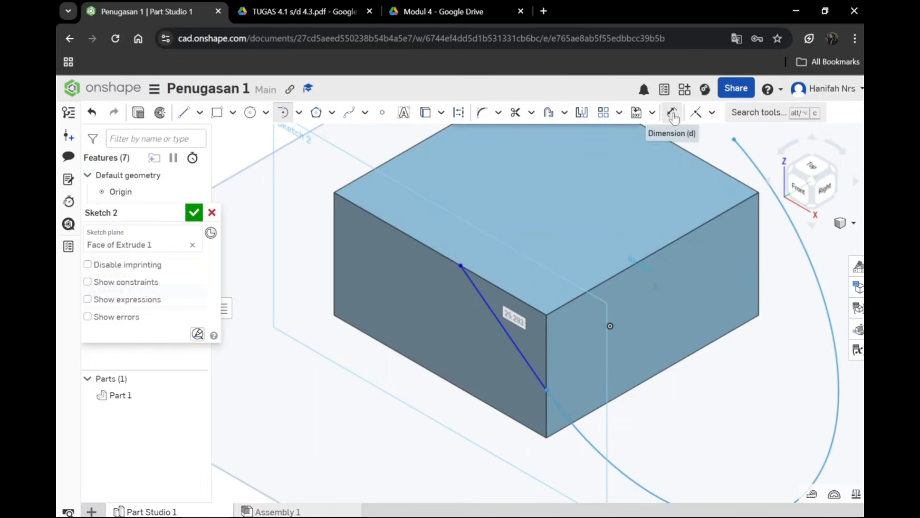
pyautogui.click(671, 112)
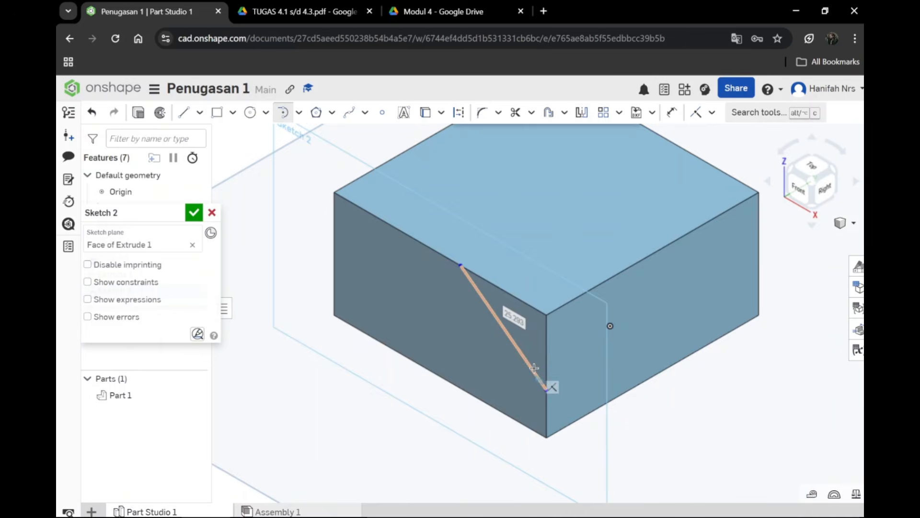
pyautogui.press('d')
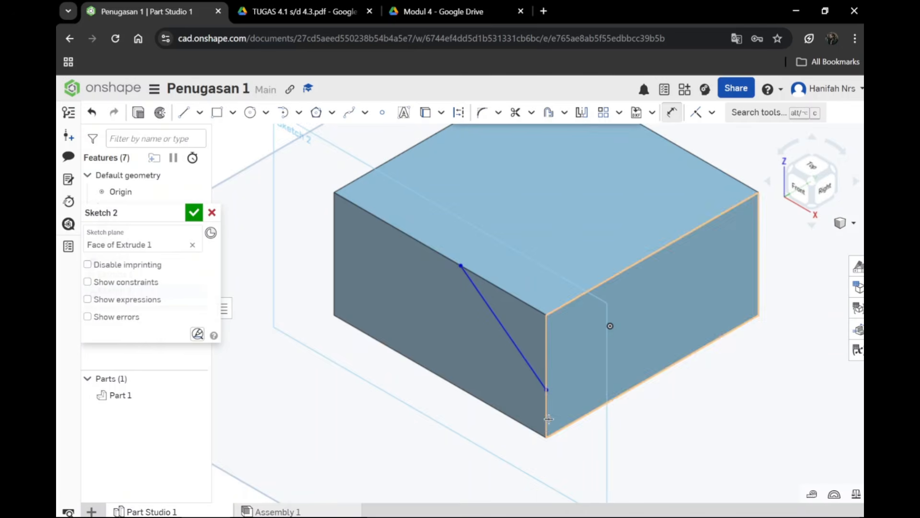
pyautogui.click(546, 389)
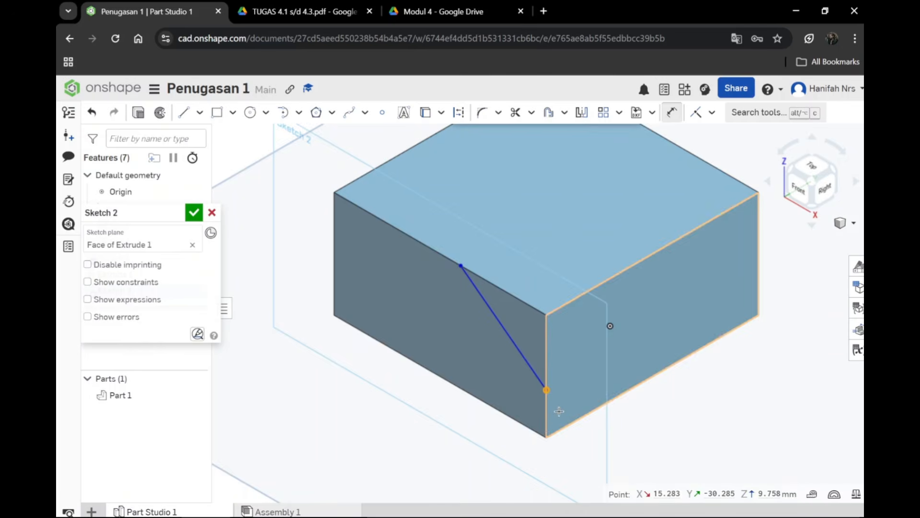
pyautogui.click(547, 436)
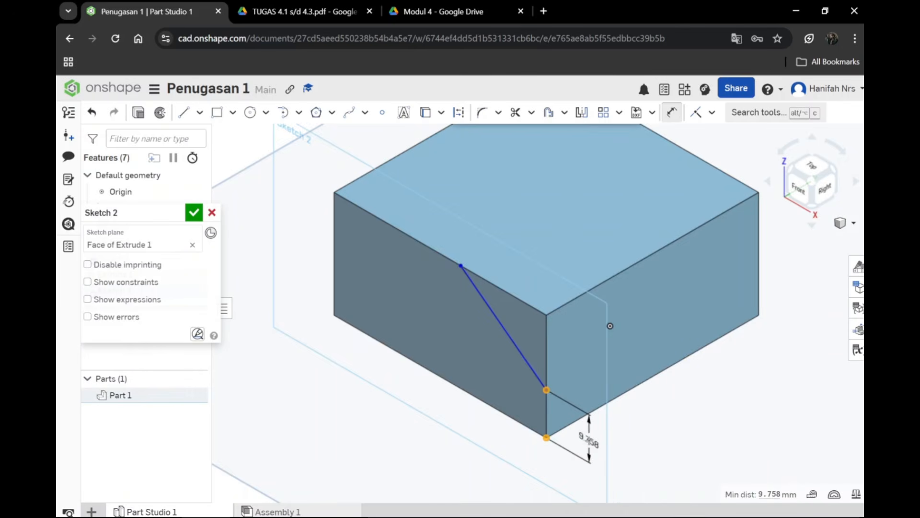
pyautogui.click(589, 440)
pyautogui.write('10')
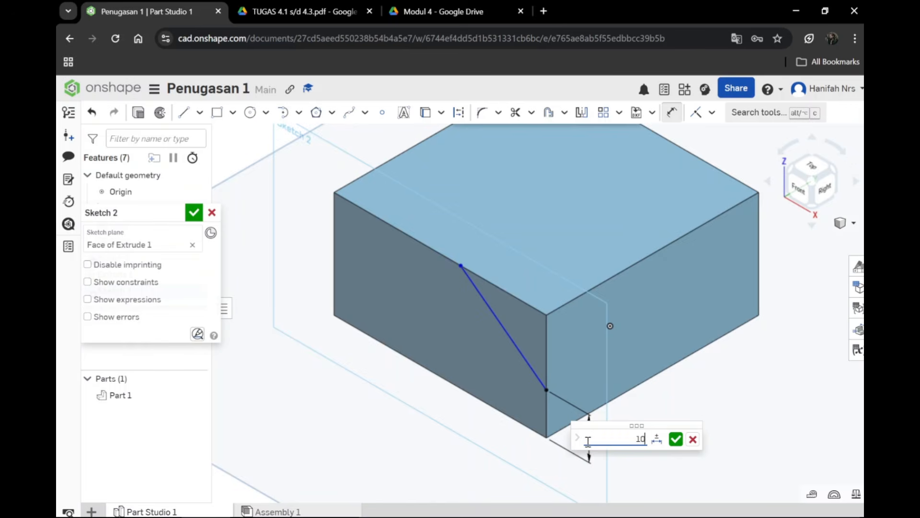
pyautogui.press('Return')
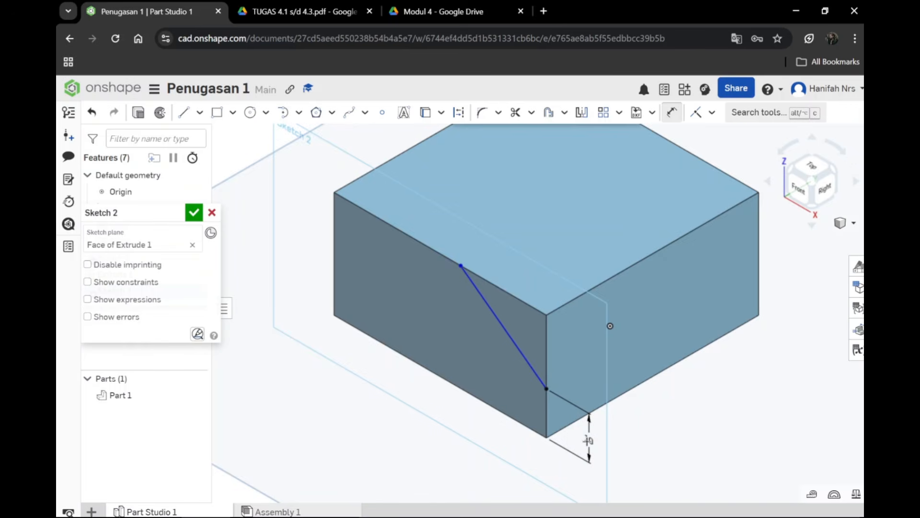
# Step: Dimension the sloped line's upper endpoint 25 mm from the front face's top-left corner
pyautogui.scroll(1, 484, 322)
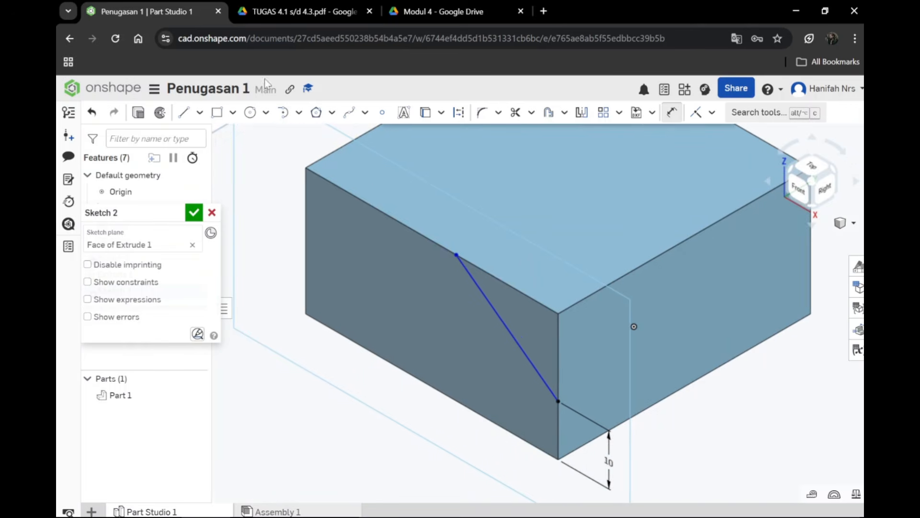
pyautogui.click(458, 254)
pyautogui.click(305, 168)
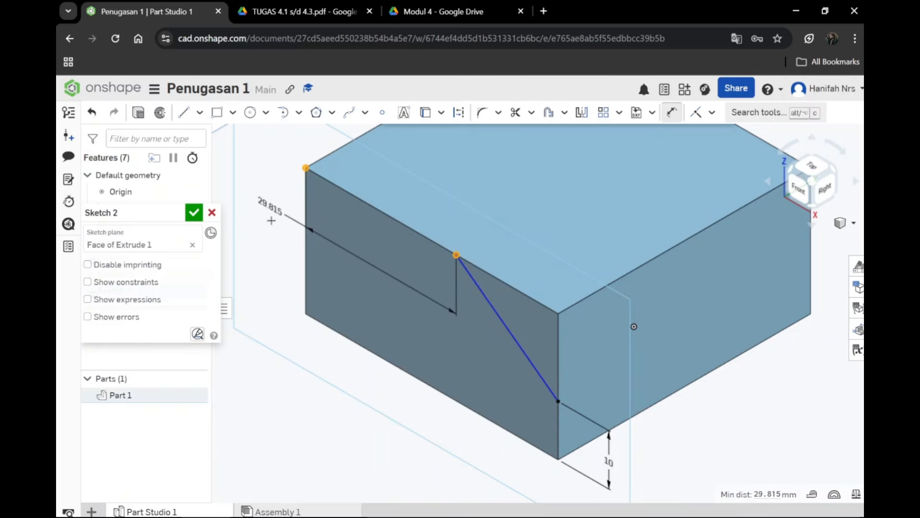
pyautogui.click(366, 262)
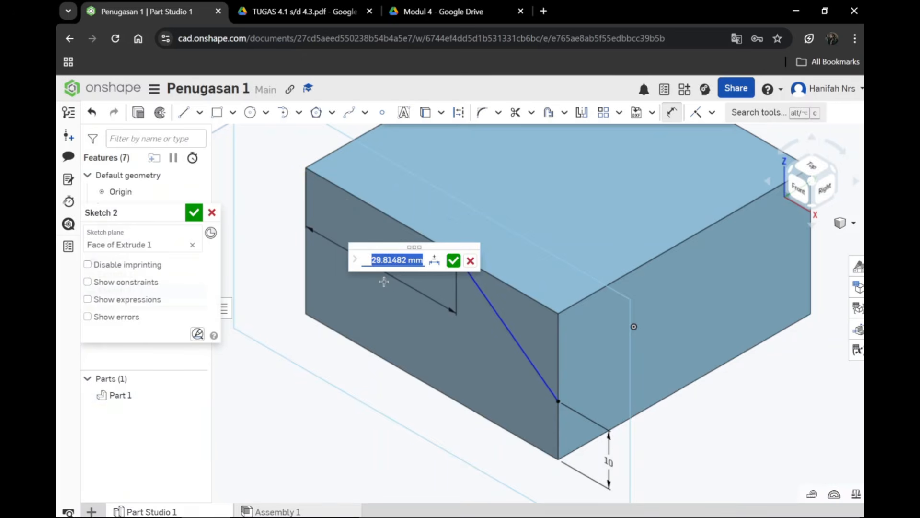
pyautogui.write('25')
pyautogui.press('Return')
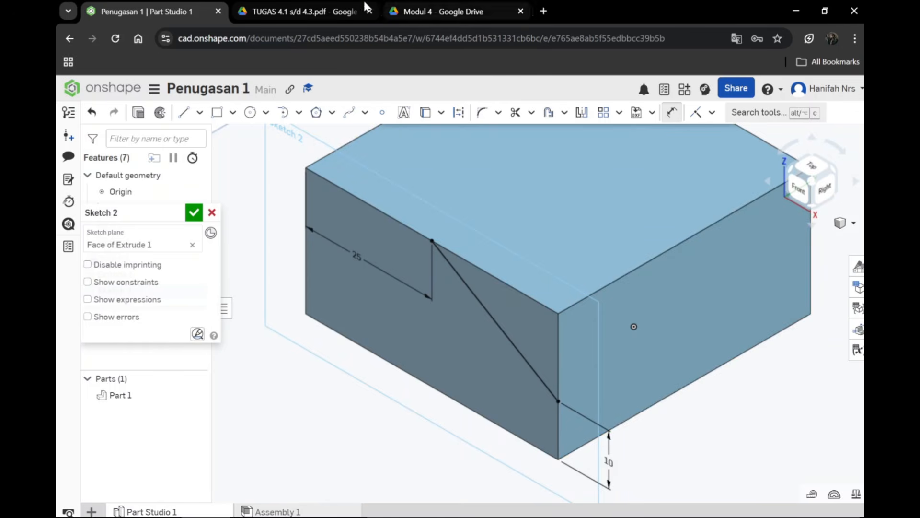
# Step: Check the sloped cut's dimensions in the TUGAS 4.1 s/d 4.3 drawing, and return to Onshape to accept the sketch
pyautogui.click(330, 12)
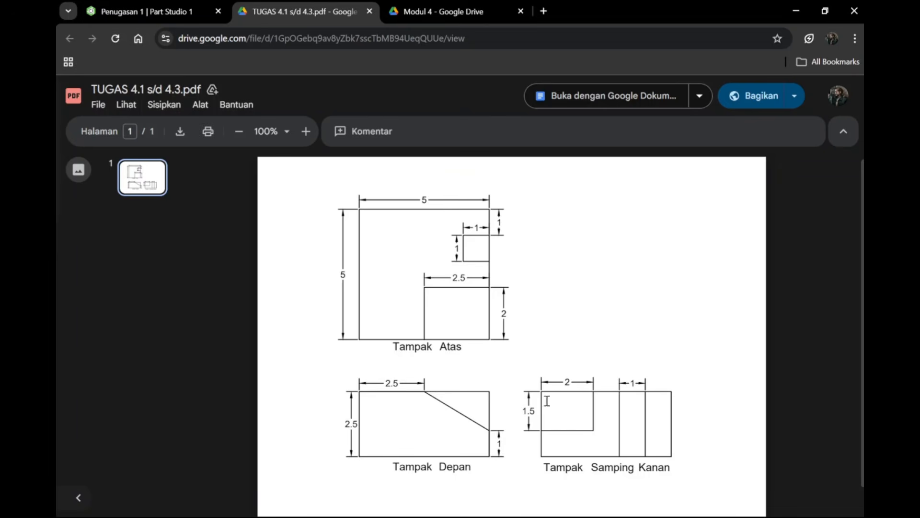
pyautogui.hotkey('alt', 'Tab')
pyautogui.hotkey('alt', 'Tab')
pyautogui.click(189, 12)
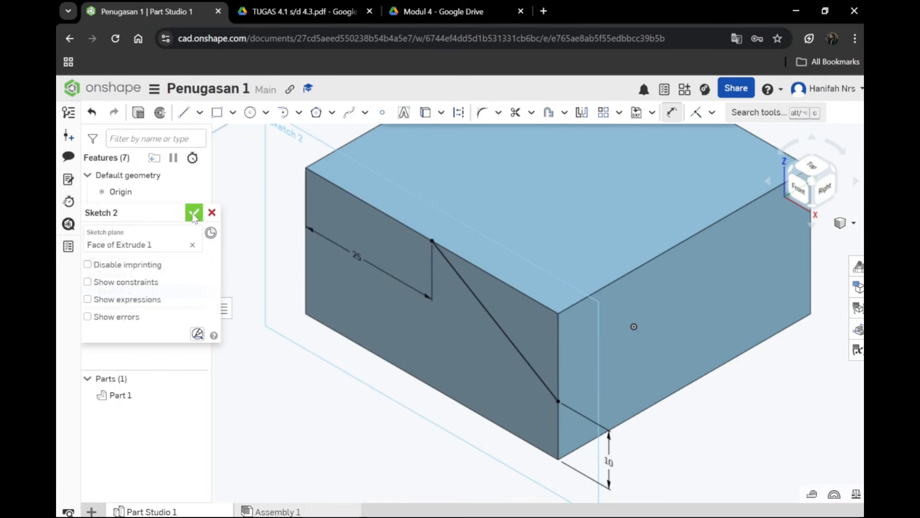
pyautogui.click(194, 214)
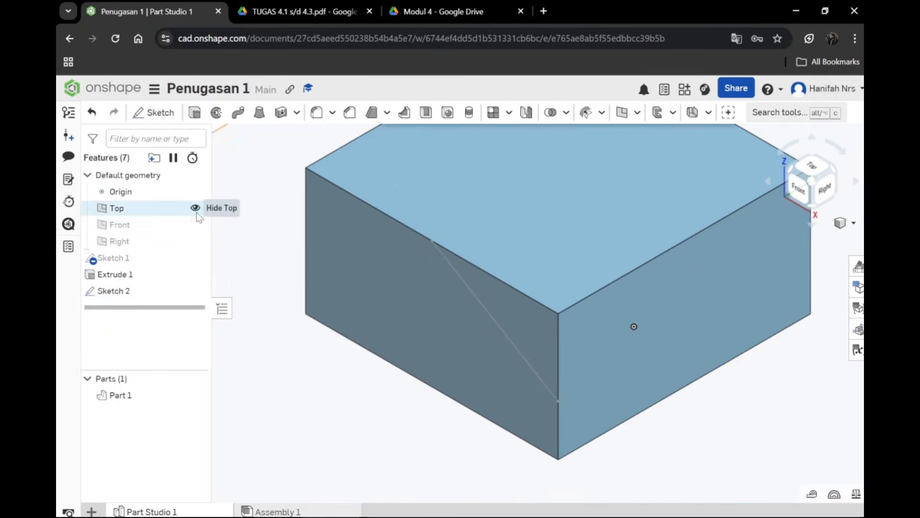
# Step: Try to select the triangular region above the sloped line on the block's front face in the isometric view
pyautogui.click(507, 335)
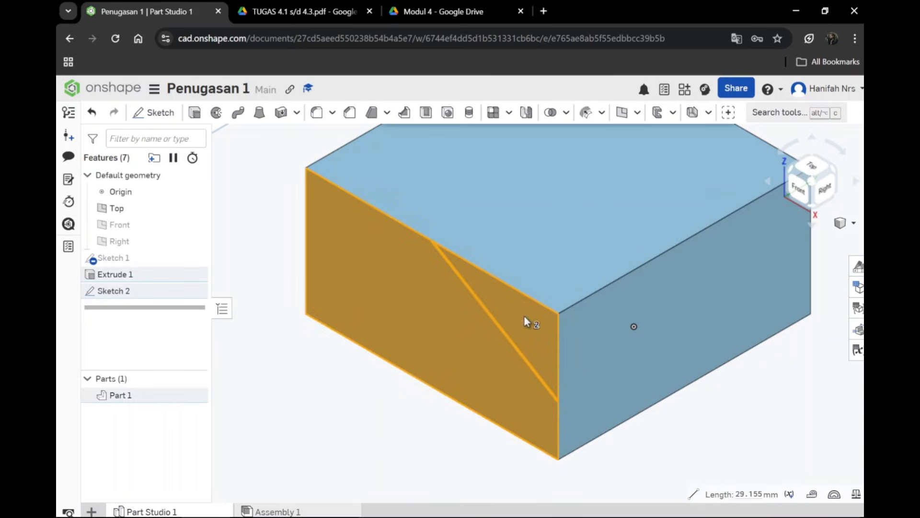
pyautogui.click(508, 375)
pyautogui.click(517, 347)
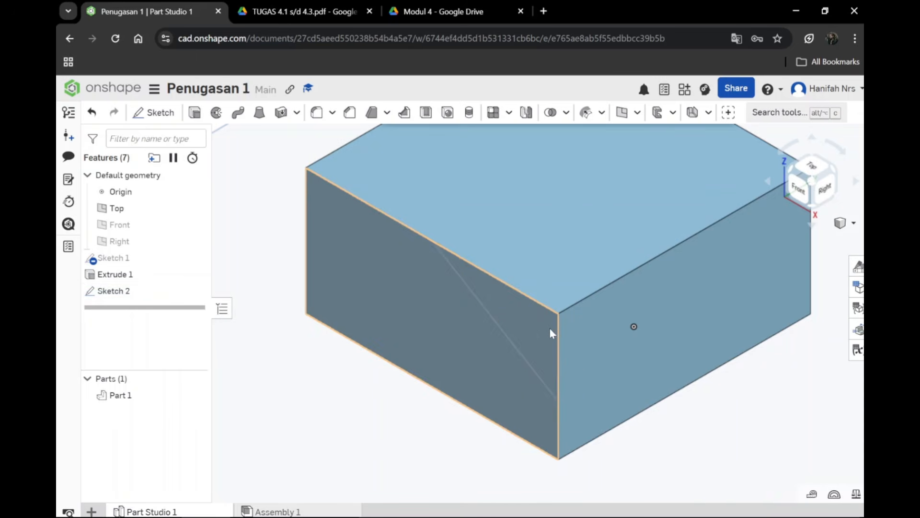
pyautogui.click(549, 331)
pyautogui.click(525, 318)
pyautogui.click(536, 274)
pyautogui.click(553, 293)
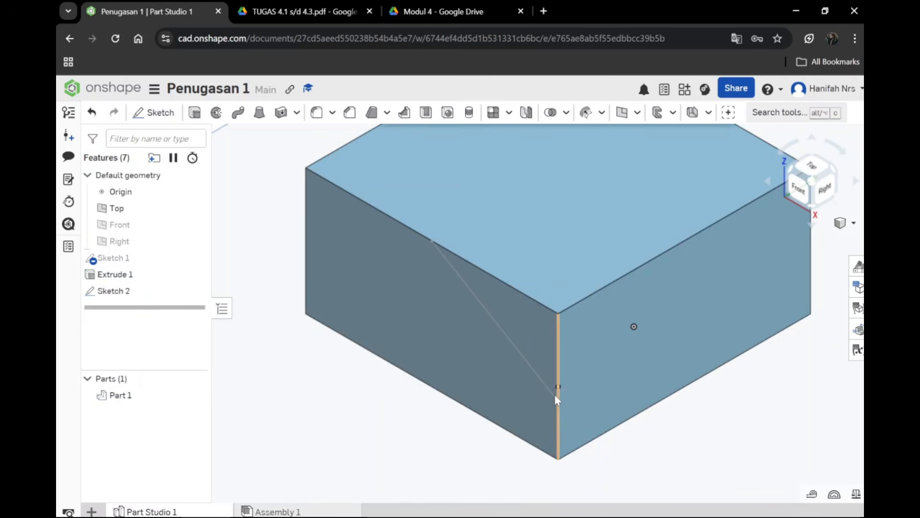
pyautogui.click(165, 292)
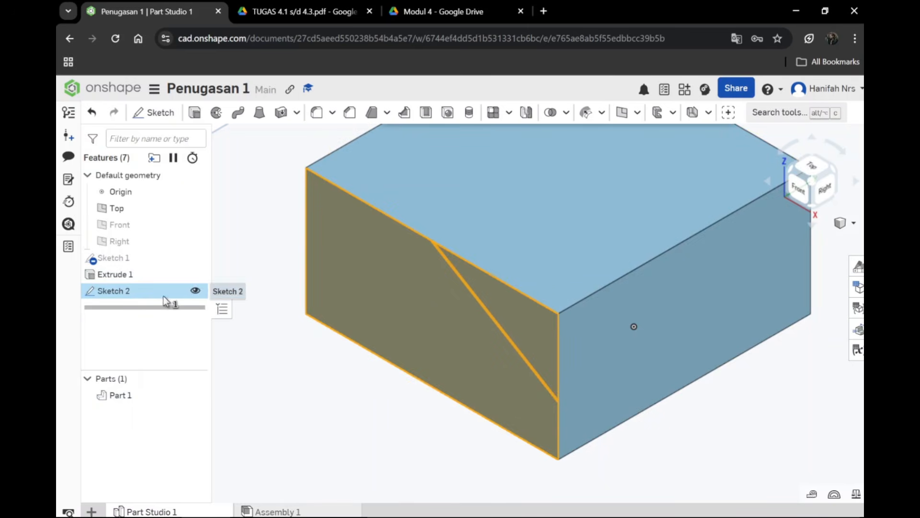
pyautogui.click(539, 324)
pyautogui.click(539, 324)
pyautogui.click(539, 324)
pyautogui.click(539, 324)
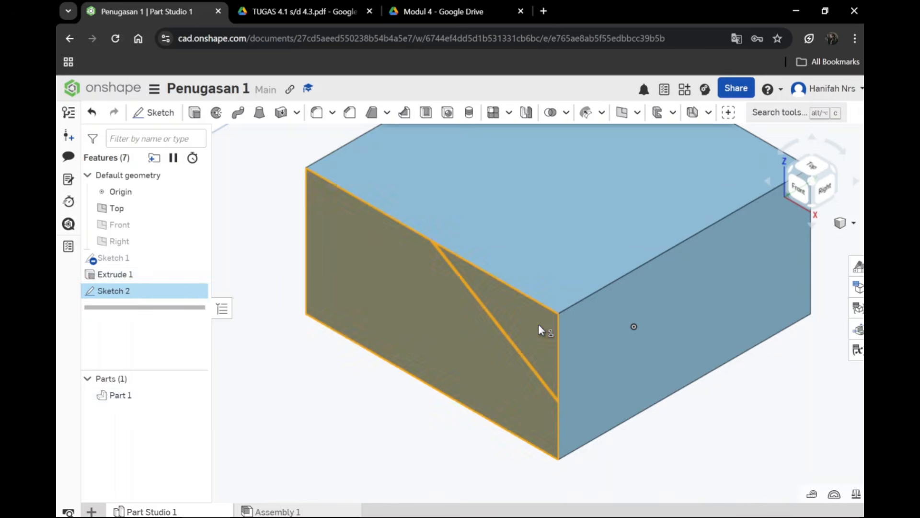
pyautogui.click(465, 343)
pyautogui.click(501, 313)
pyautogui.click(519, 232)
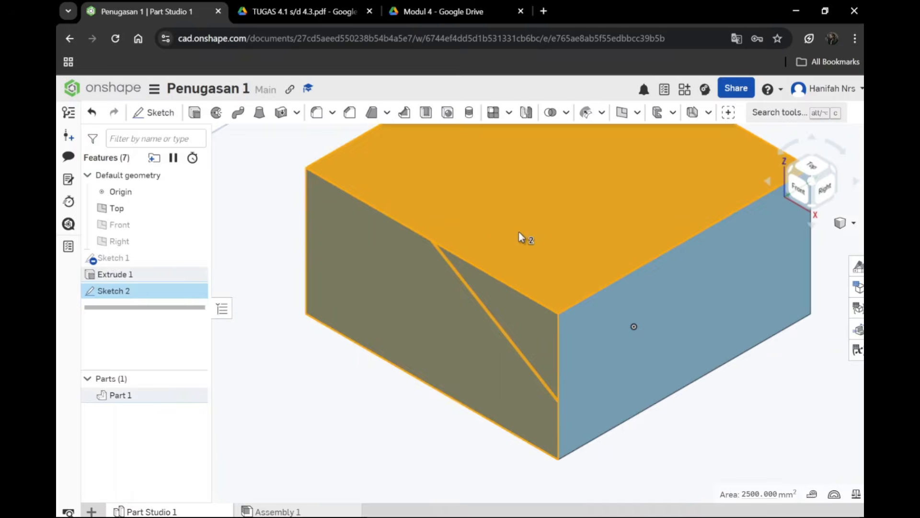
pyautogui.click(519, 232)
pyautogui.click(449, 321)
pyautogui.click(496, 297)
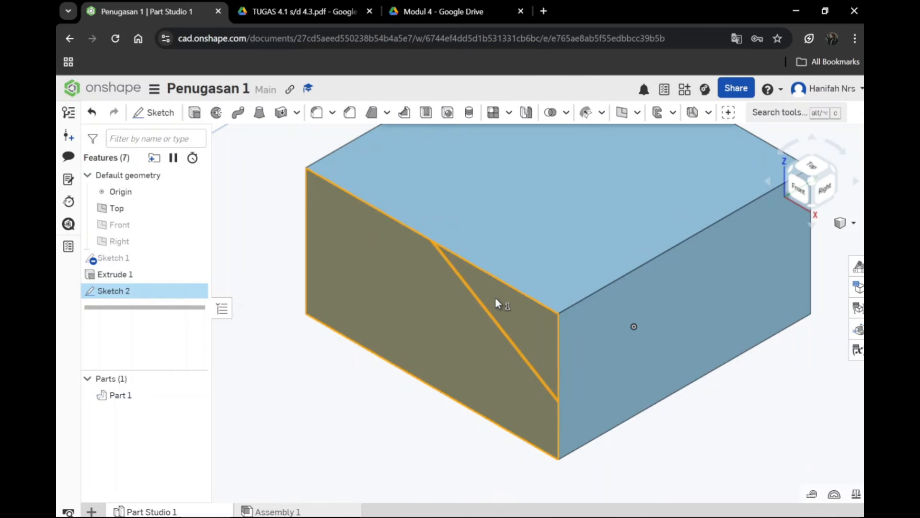
pyautogui.click(284, 10)
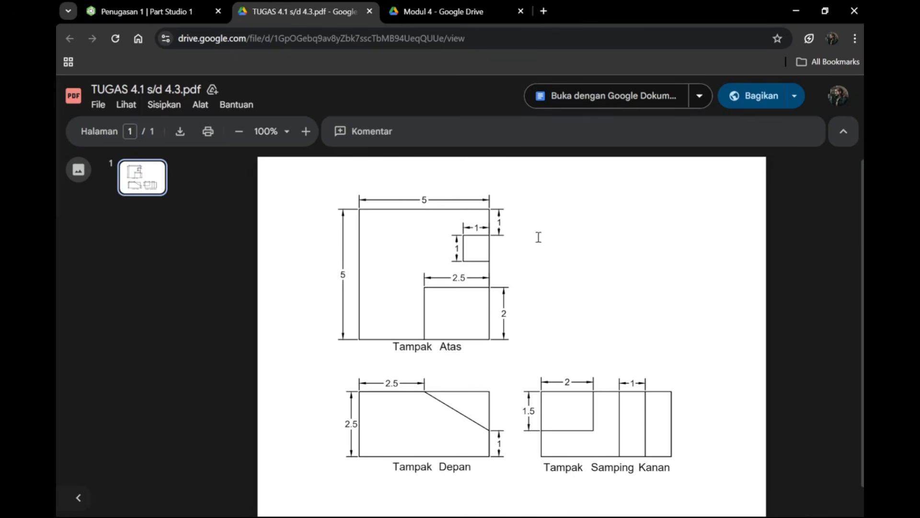
pyautogui.click(168, 10)
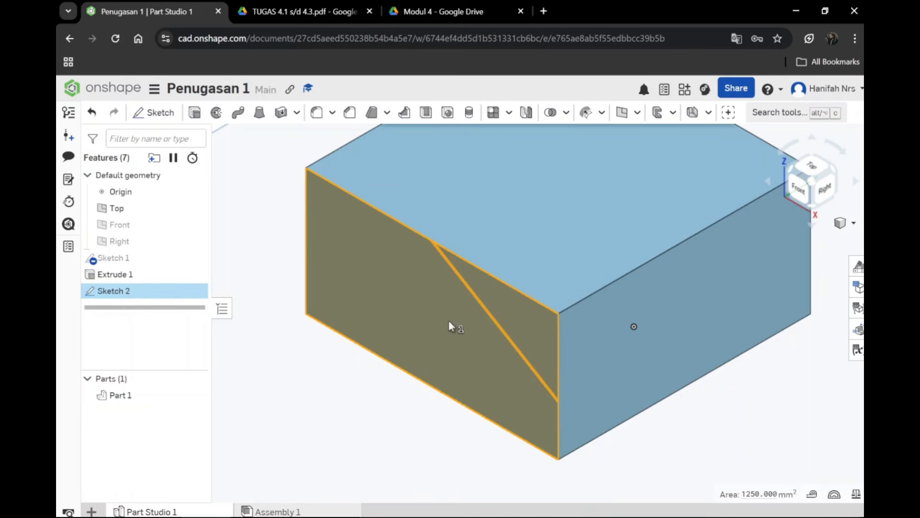
pyautogui.click(195, 114)
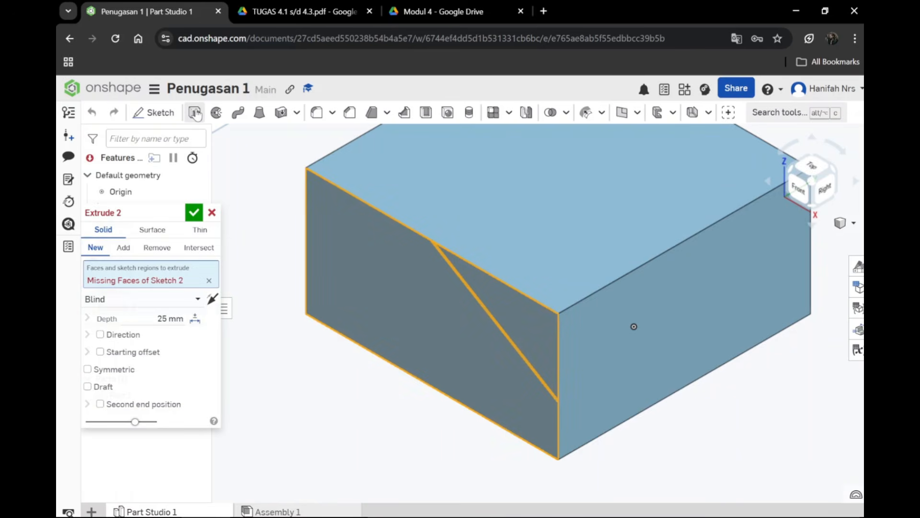
pyautogui.click(510, 314)
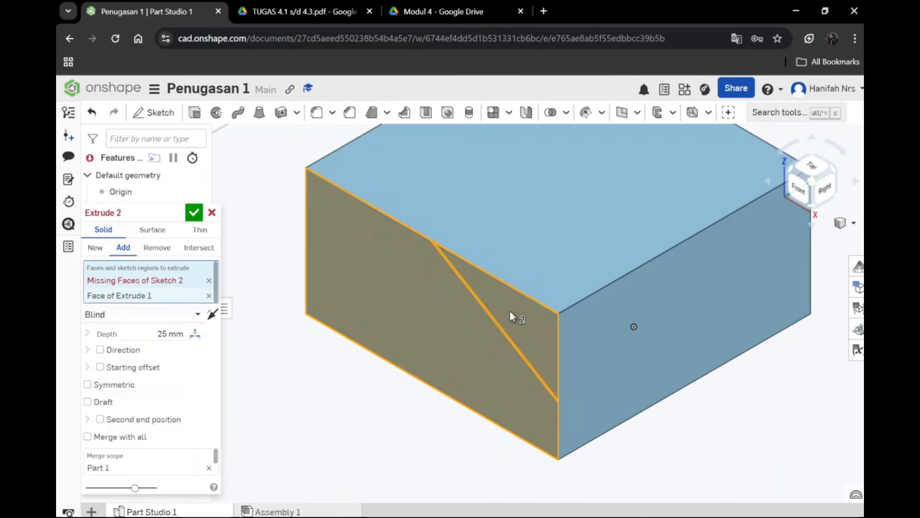
pyautogui.click(510, 313)
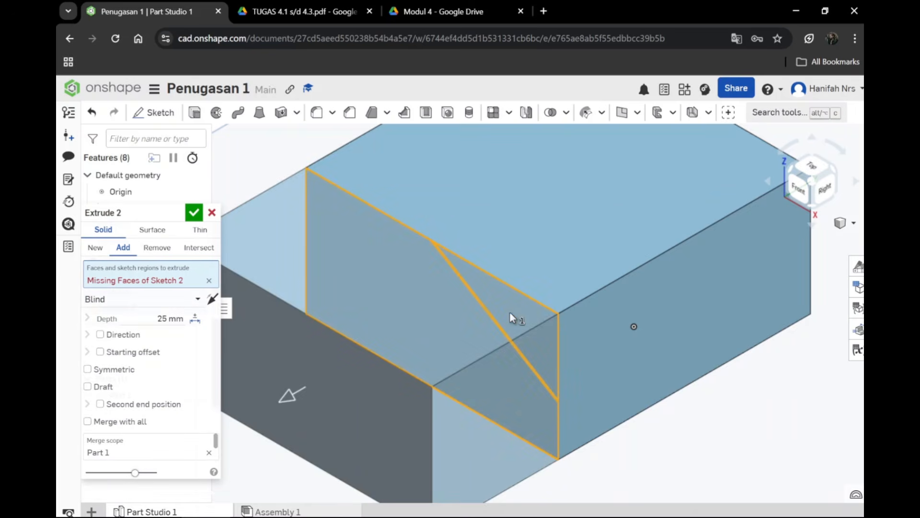
pyautogui.click(212, 213)
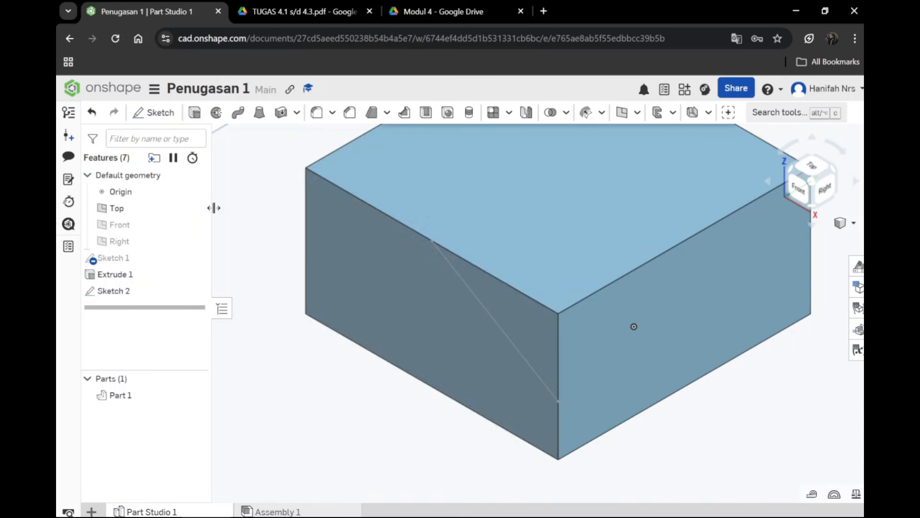
# Step: Select the sloped line and the triangular region above it on the front face, viewing the block from the front
pyautogui.click(516, 347)
pyautogui.click(528, 319)
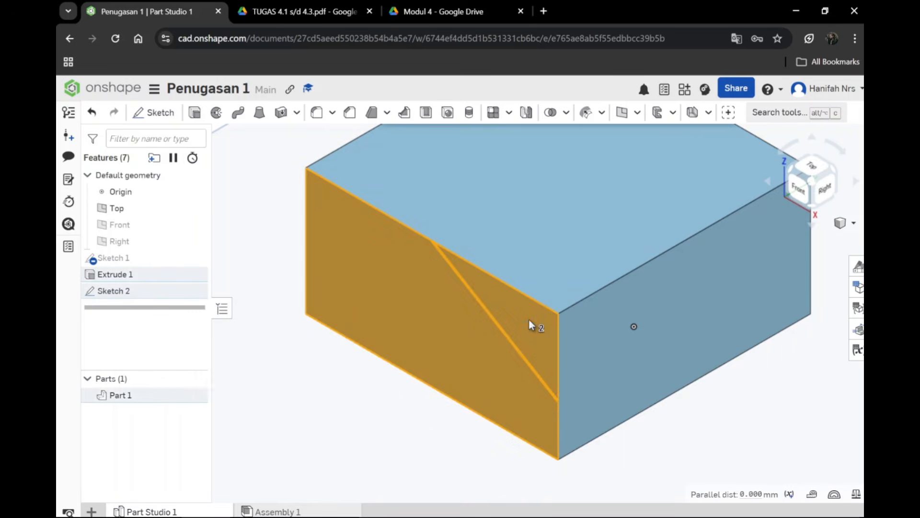
pyautogui.click(528, 318)
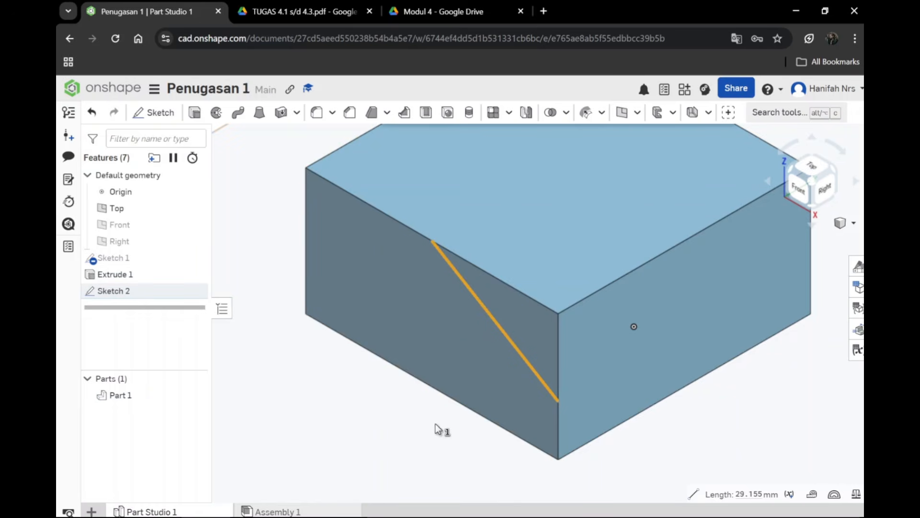
pyautogui.moveTo(438, 428); pyautogui.dragTo(478, 435, button='middle')
pyautogui.click(800, 188)
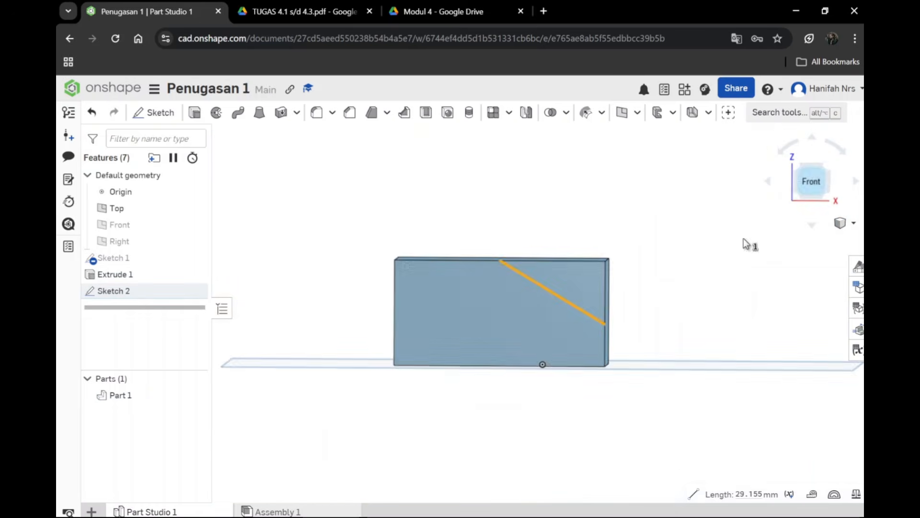
pyautogui.click(569, 281)
pyautogui.moveTo(576, 329); pyautogui.dragTo(545, 375, button='middle')
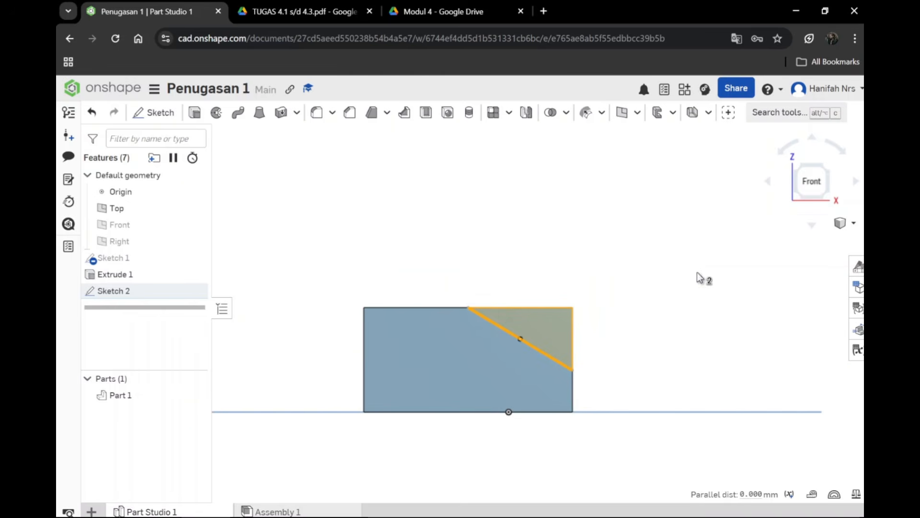
# Step: Extrude the selected triangular region on the front face as a Remove cut with a blind depth of 20 mm
pyautogui.click(854, 223)
pyautogui.click(754, 239)
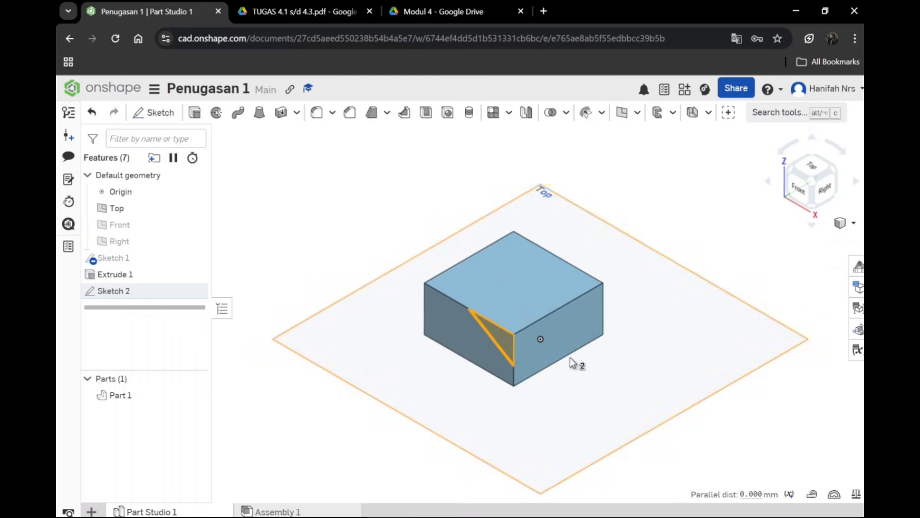
pyautogui.scroll(3, 548, 351)
pyautogui.scroll(2, 549, 350)
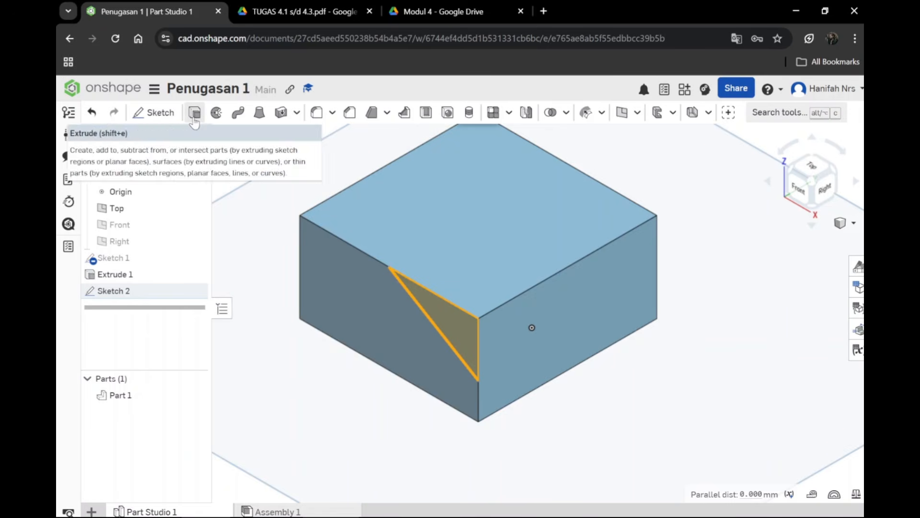
pyautogui.click(194, 115)
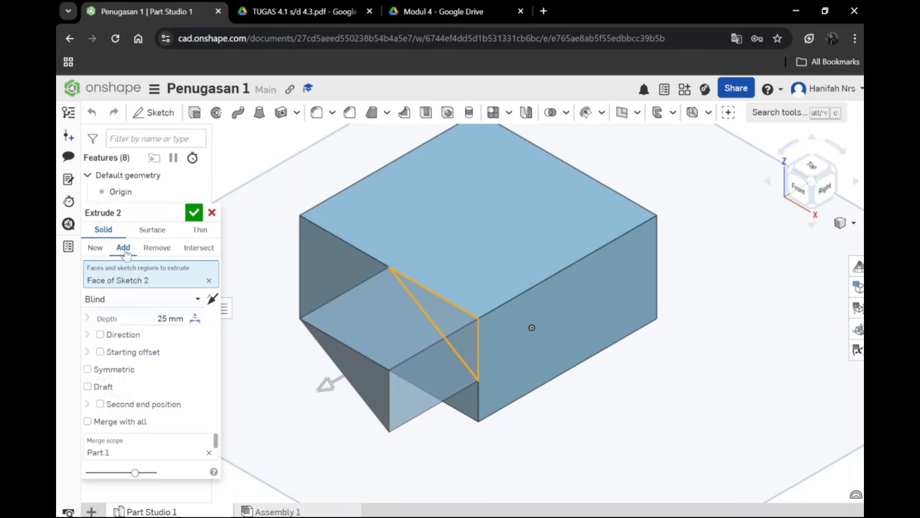
pyautogui.click(154, 248)
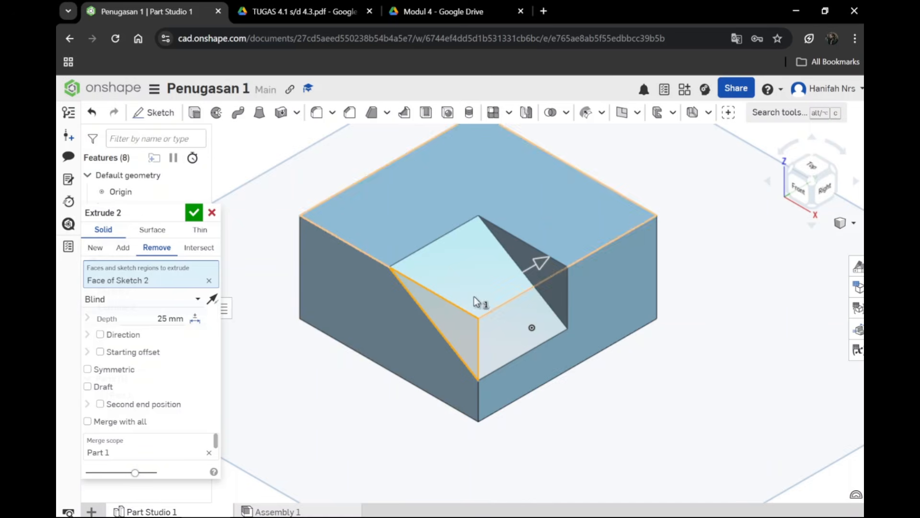
pyautogui.click(161, 318)
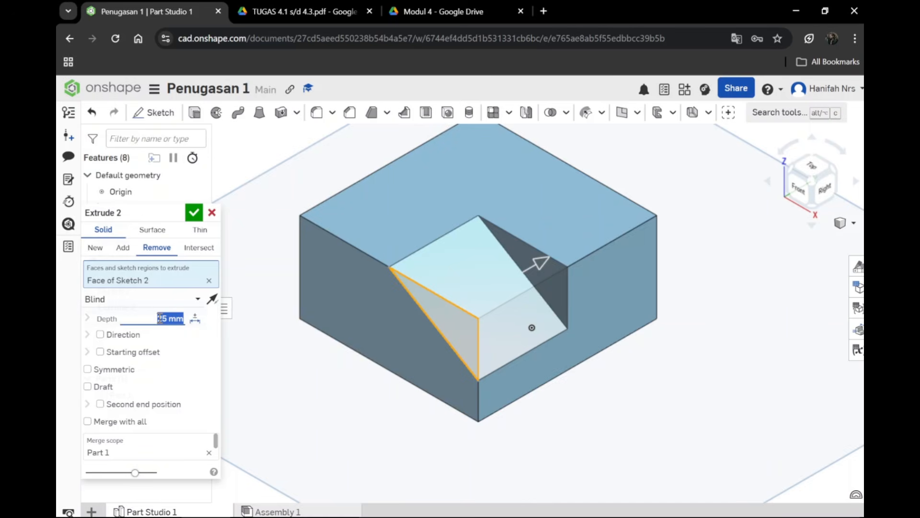
pyautogui.write('20')
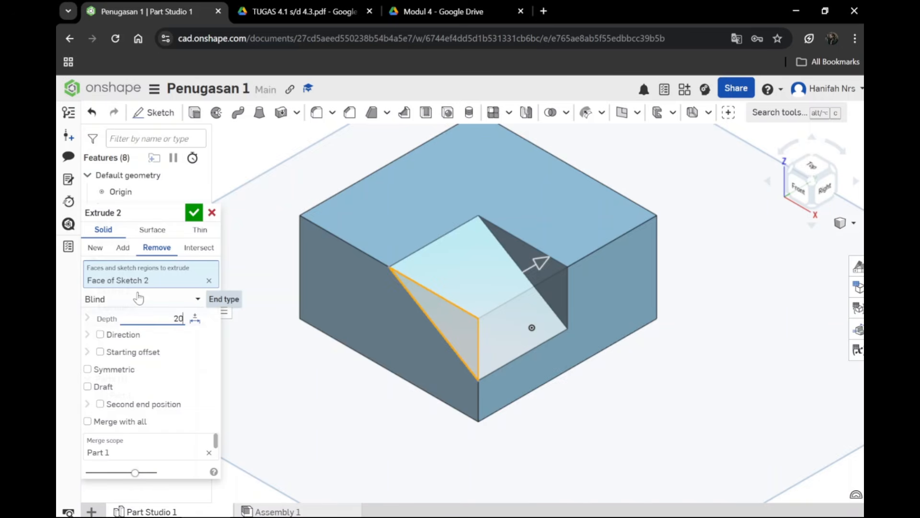
pyautogui.press('Return')
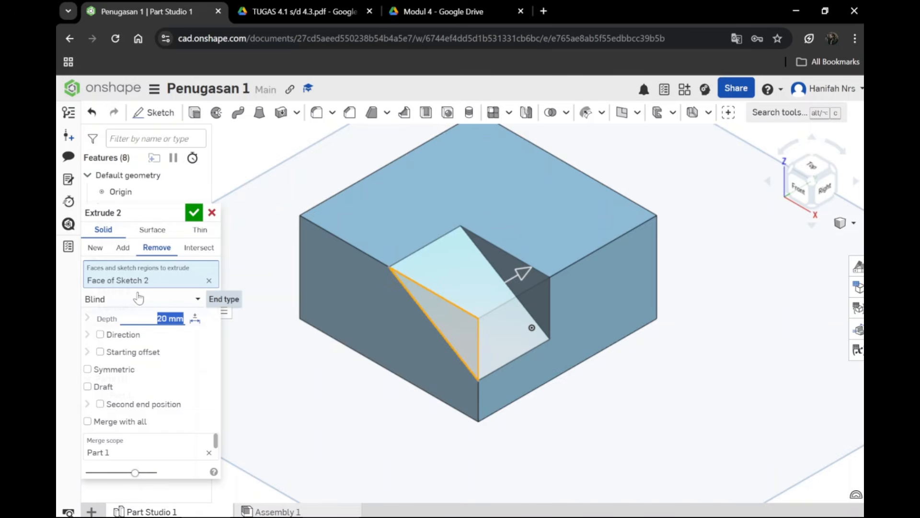
pyautogui.click(194, 212)
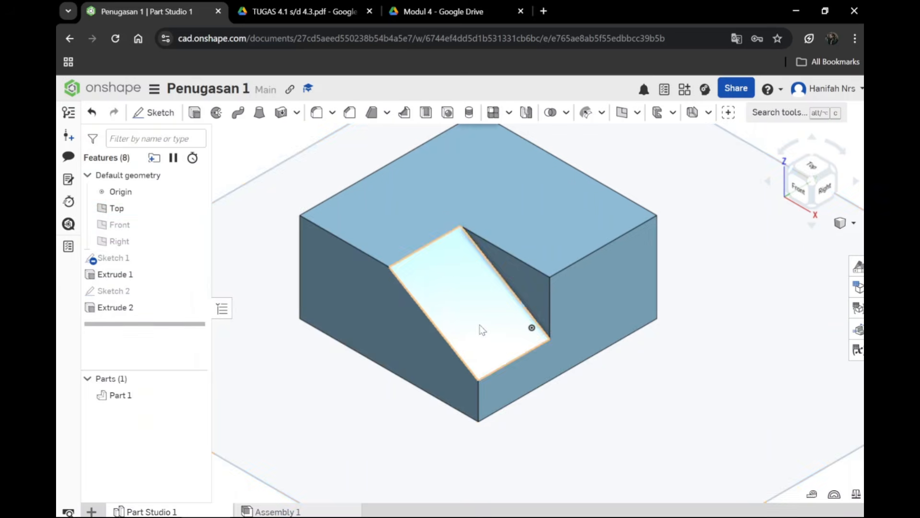
# Step: Inspect the sloped cut, check the small square notch's dimensions in the TUGAS 4.1 s/d 4.3 drawing, and return to Onshape
pyautogui.scroll(-2, 443, 398)
pyautogui.scroll(4, 441, 395)
pyautogui.scroll(-3, 438, 388)
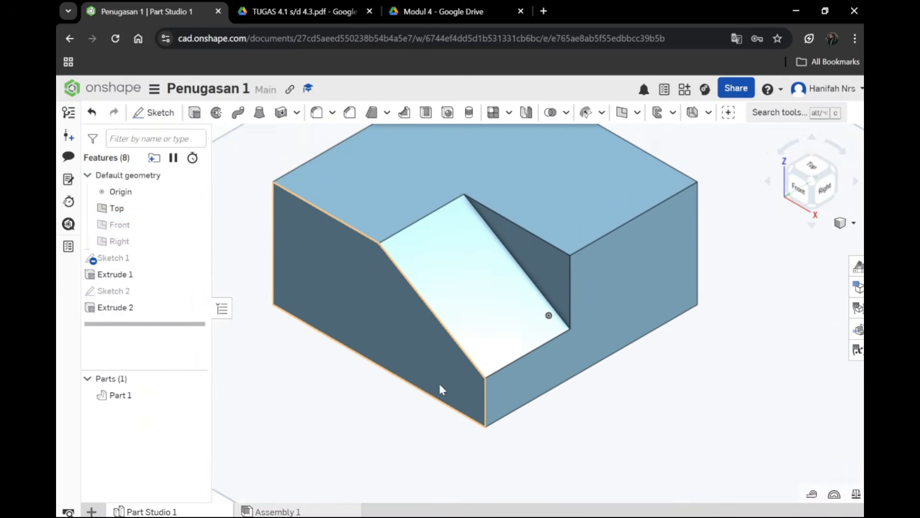
pyautogui.moveTo(355, 389); pyautogui.dragTo(353, 437, button='middle')
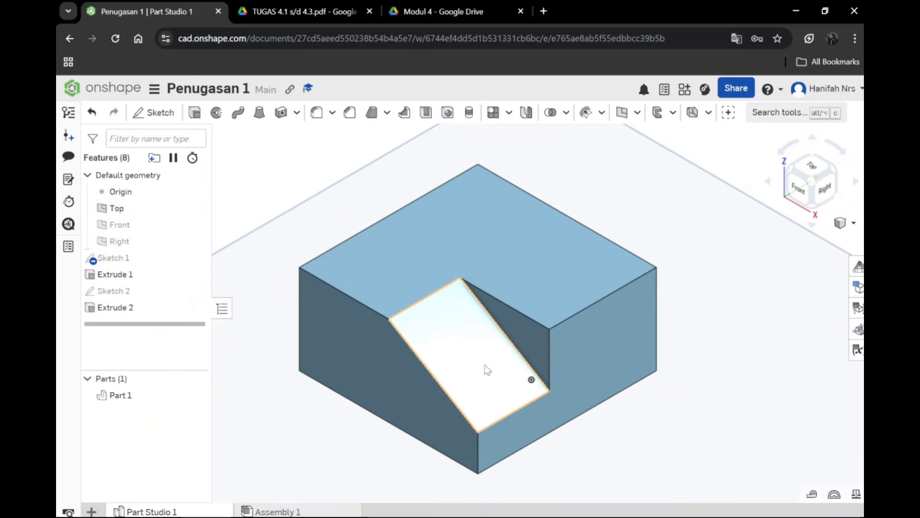
pyautogui.click(323, 12)
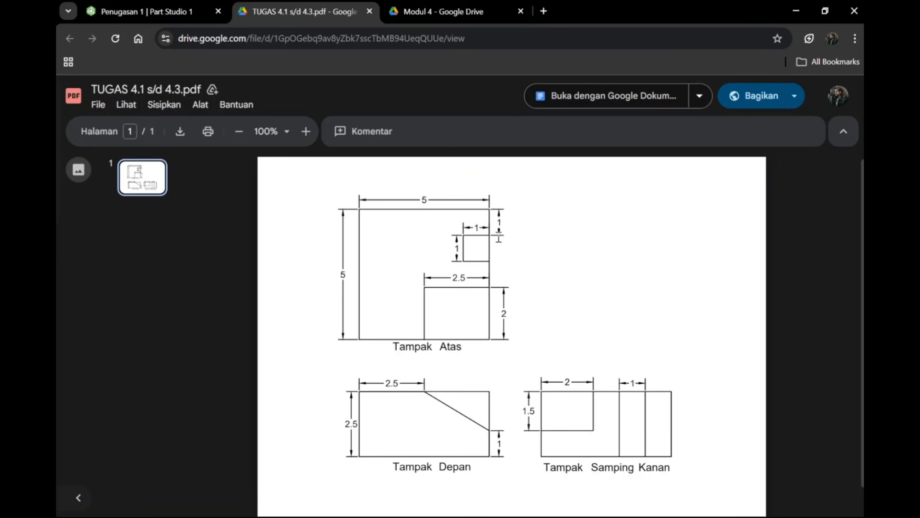
pyautogui.click(190, 12)
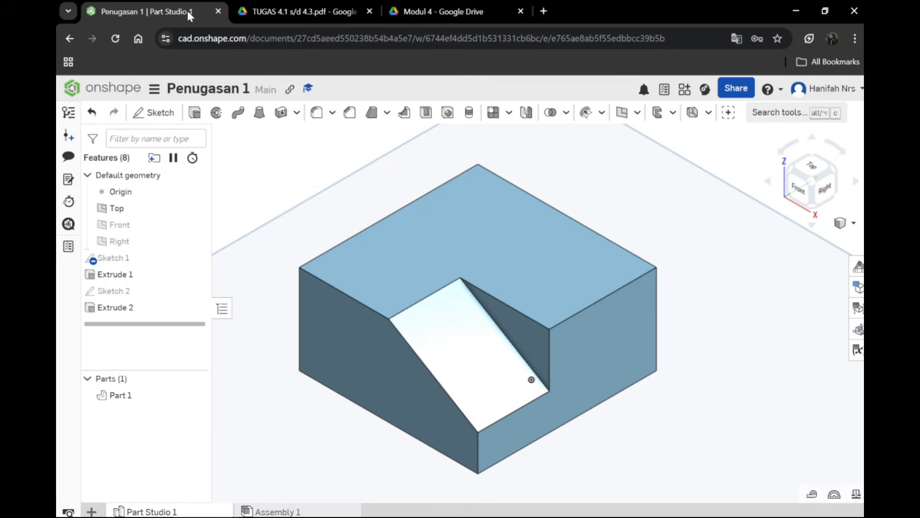
# Step: On the block's top face, sketch a three-line rectangular notch outline about 10.2 by 6.8 mm, open along the right edge
pyautogui.click(548, 266)
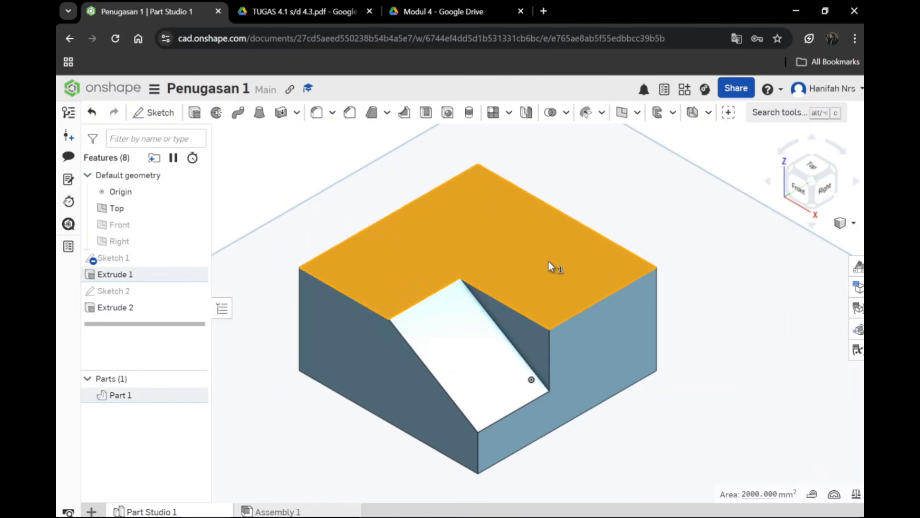
pyautogui.click(155, 119)
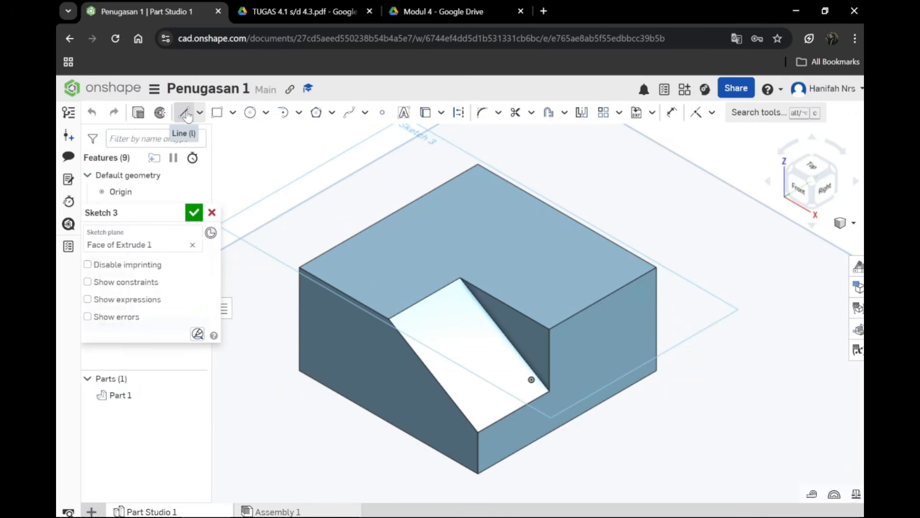
pyautogui.click(185, 114)
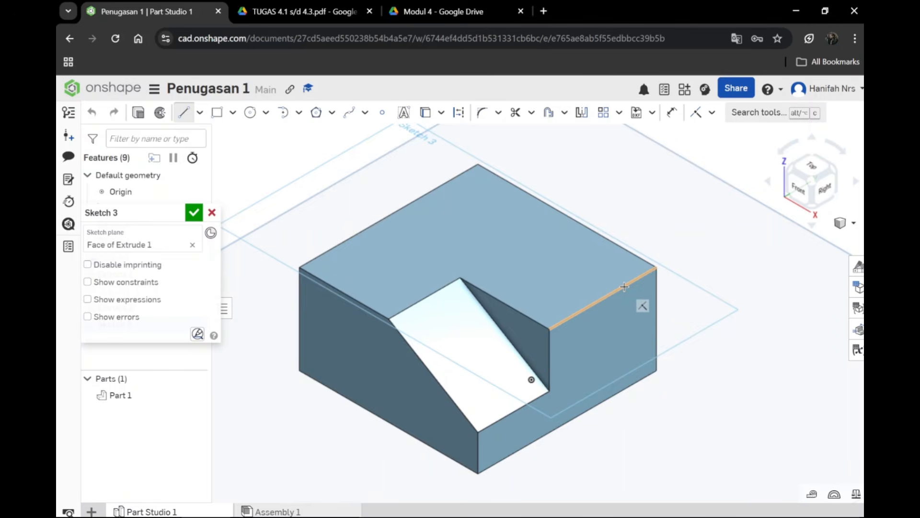
pyautogui.click(624, 286)
pyautogui.scroll(5, 589, 264)
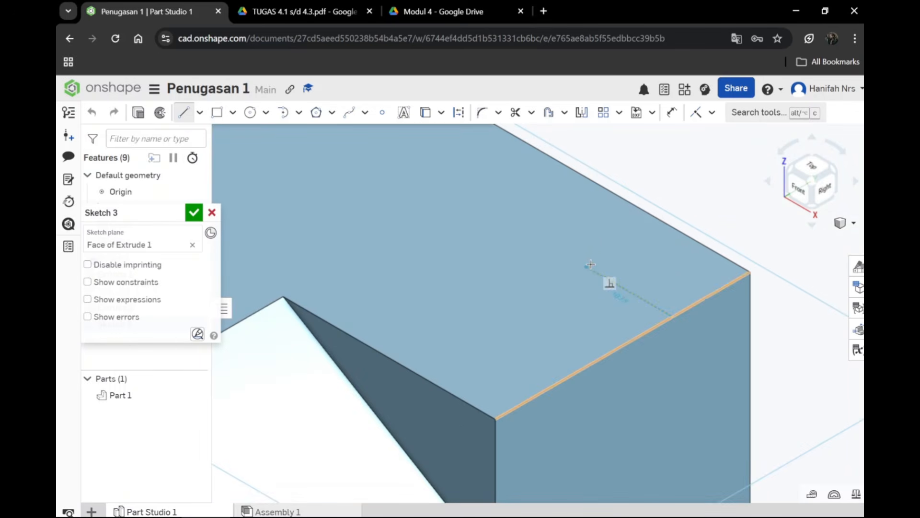
pyautogui.click(587, 266)
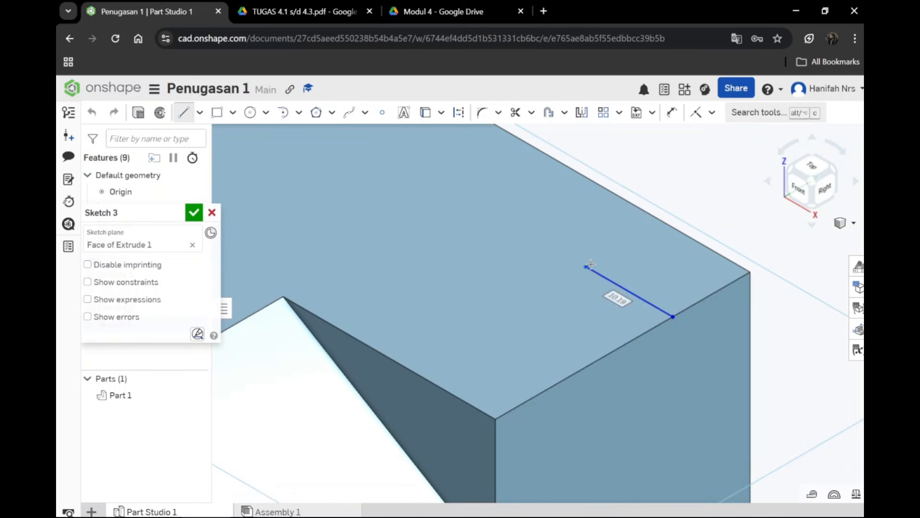
pyautogui.click(528, 300)
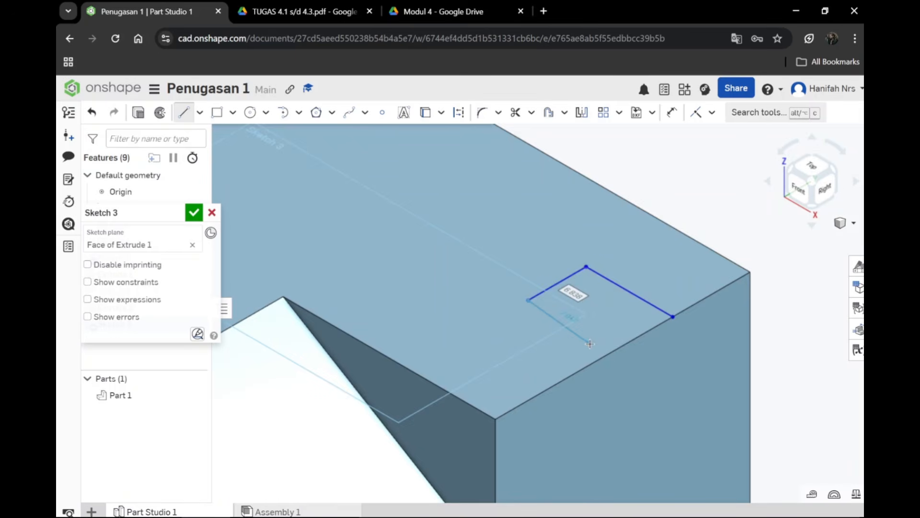
pyautogui.click(616, 349)
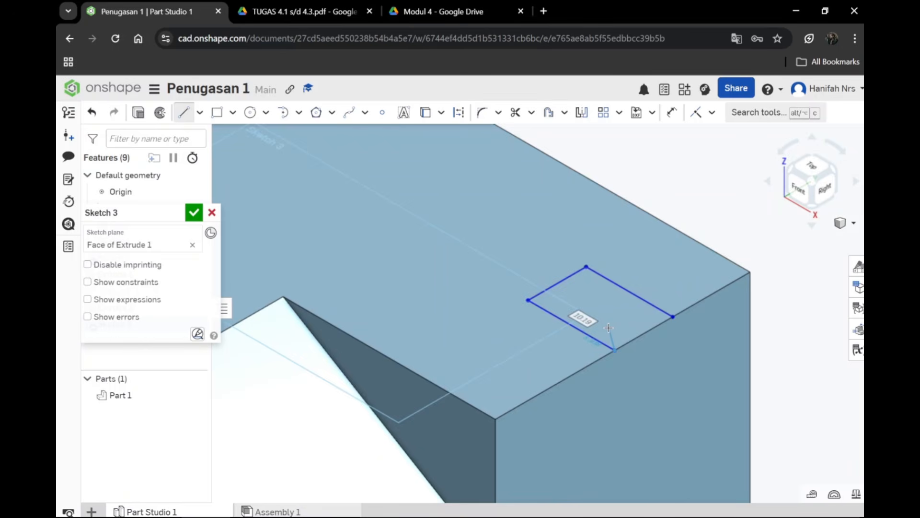
# Step: Dimension the notch's rear endpoint on the right edge 10 mm from the top face's back right corner
pyautogui.press('d')
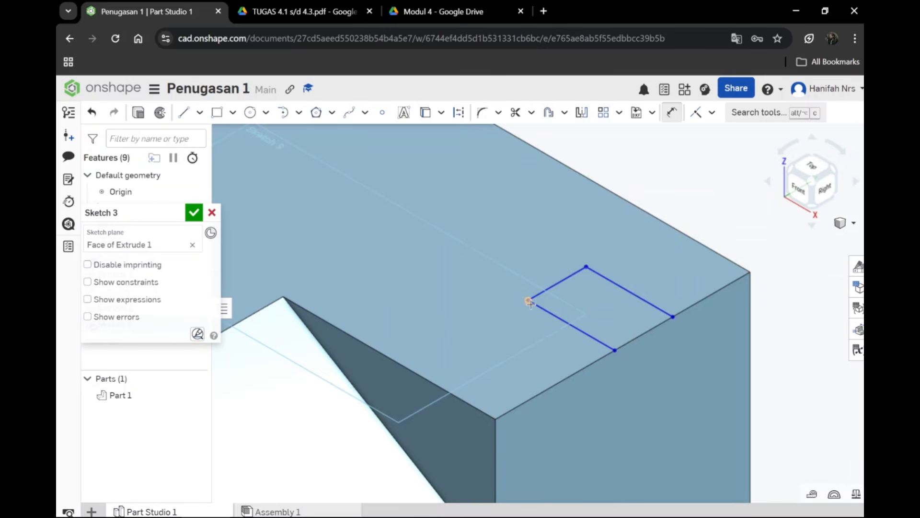
pyautogui.click(749, 273)
pyautogui.click(673, 317)
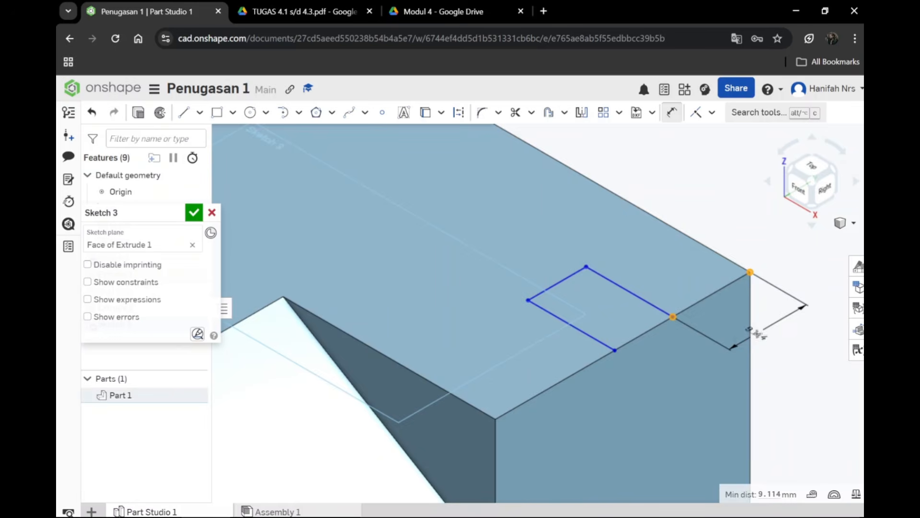
pyautogui.click(758, 334)
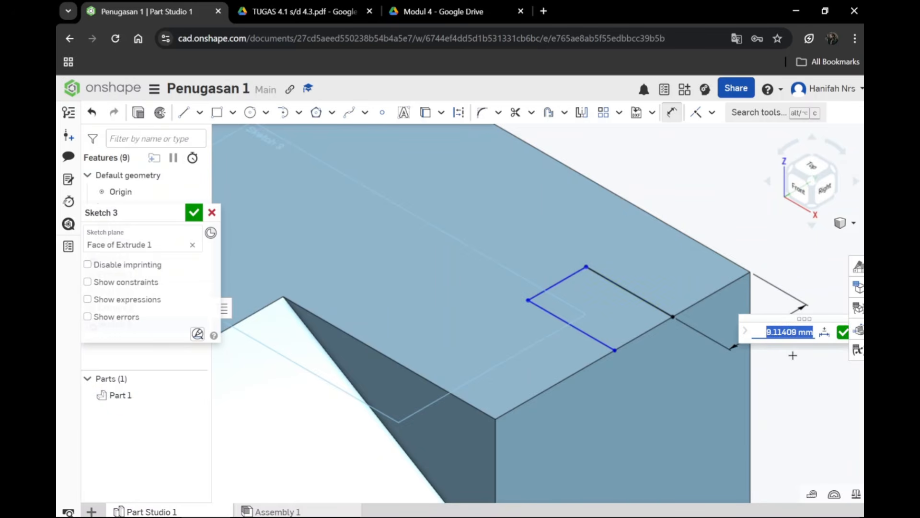
pyautogui.write('10')
pyautogui.press('Return')
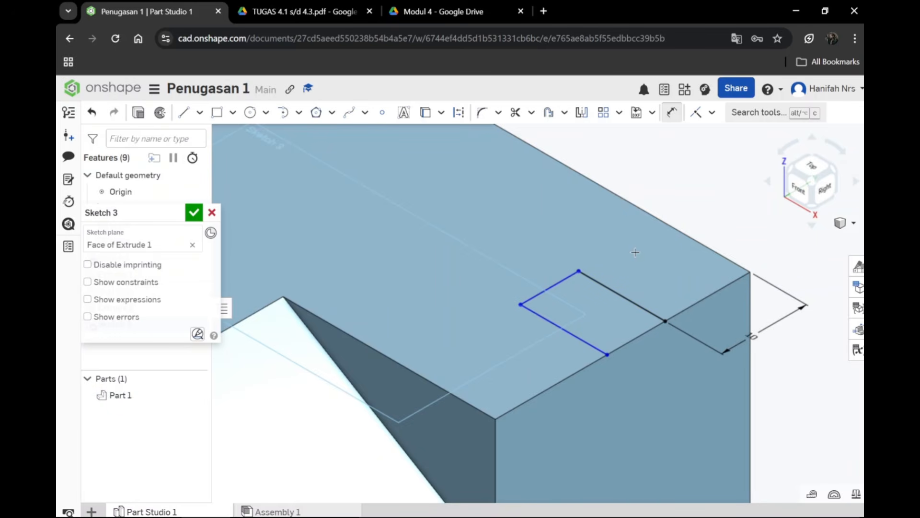
# Step: Dimension the notch's front endpoint on the right edge 10 mm from the corner beside the sloped cut
pyautogui.click(607, 355)
pyautogui.click(495, 419)
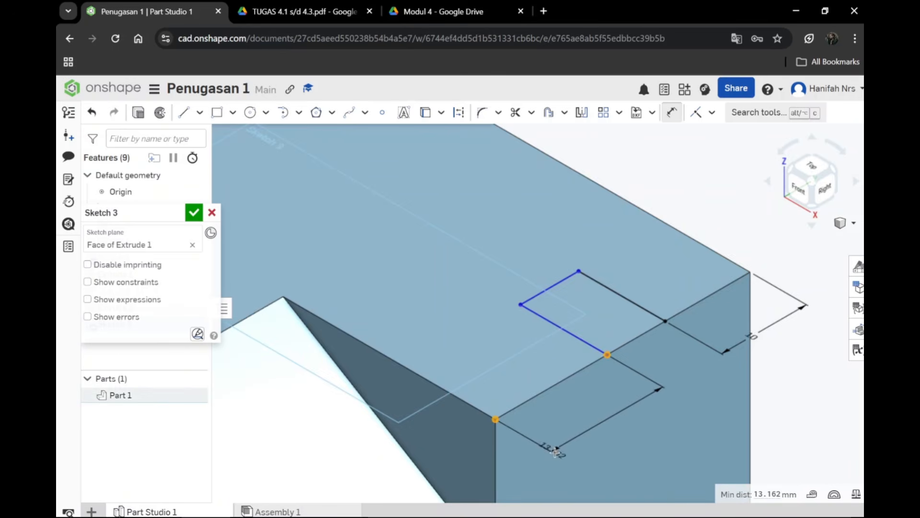
pyautogui.click(586, 435)
pyautogui.write('10')
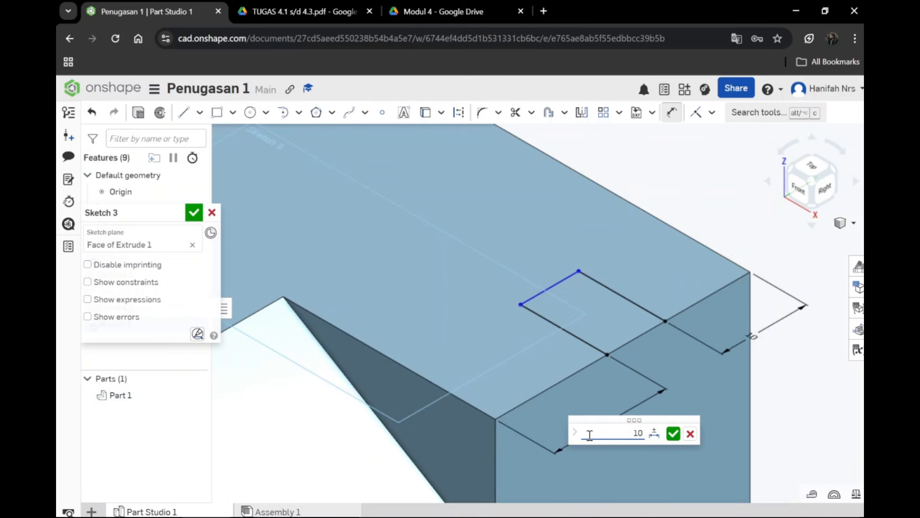
pyautogui.press('Return')
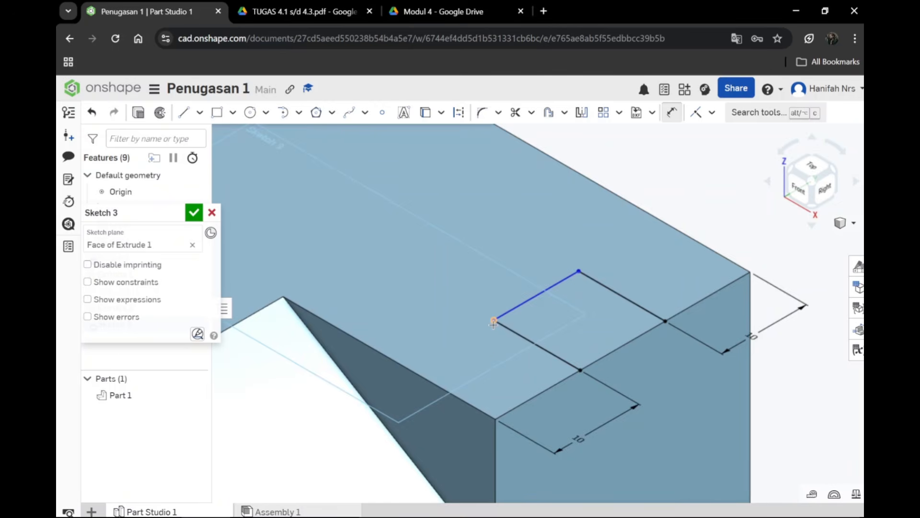
# Step: Set the length of the notch's front line, running inward from the right edge, to 10 mm
pyautogui.click(580, 369)
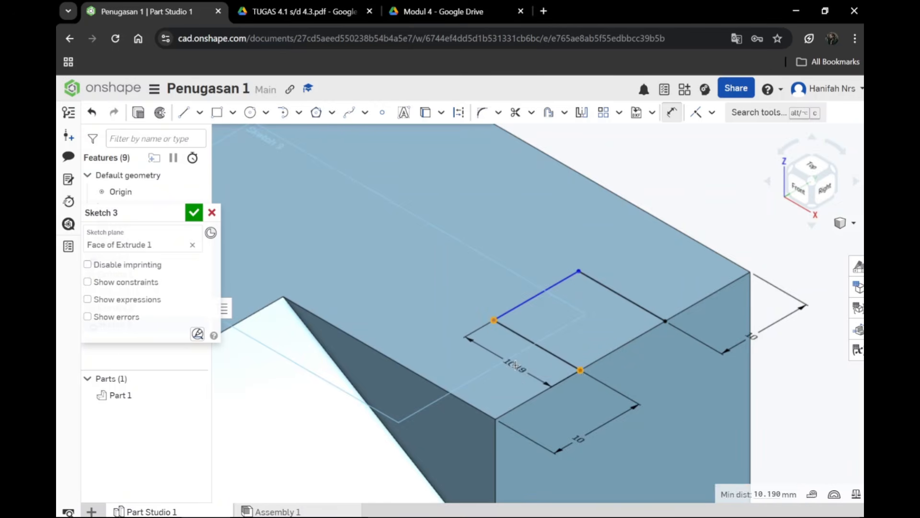
pyautogui.click(514, 363)
pyautogui.write('10')
pyautogui.press('Return')
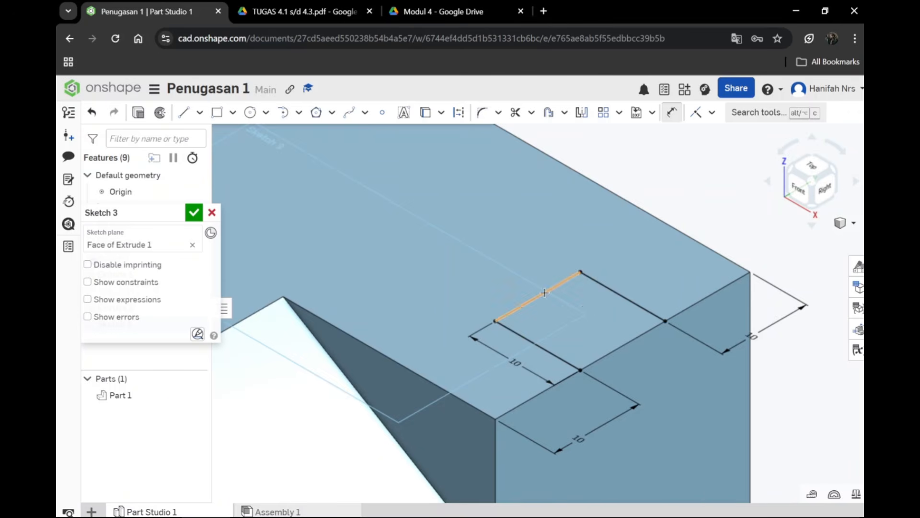
# Step: Add a dimension to the notch's inner line parallel to the right edge, and accept the sketch
pyautogui.click(545, 283)
pyautogui.click(521, 278)
pyautogui.press('Return')
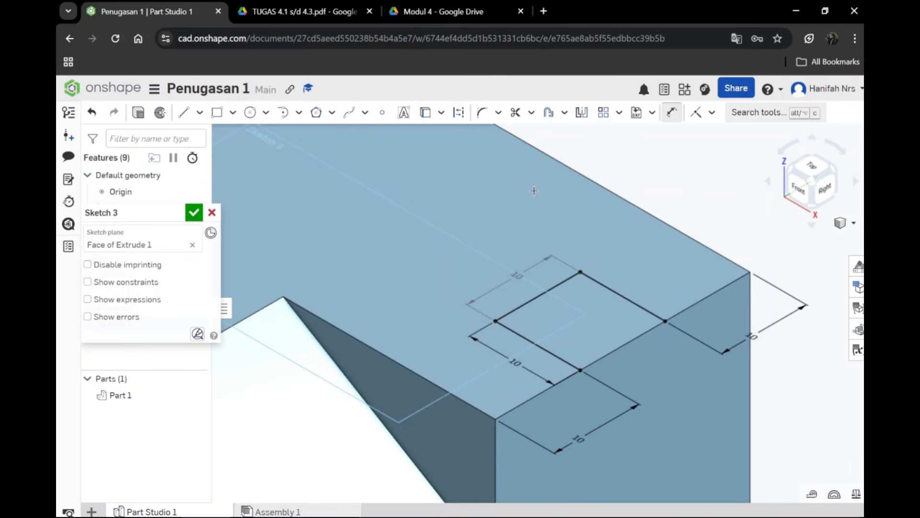
pyautogui.click(194, 212)
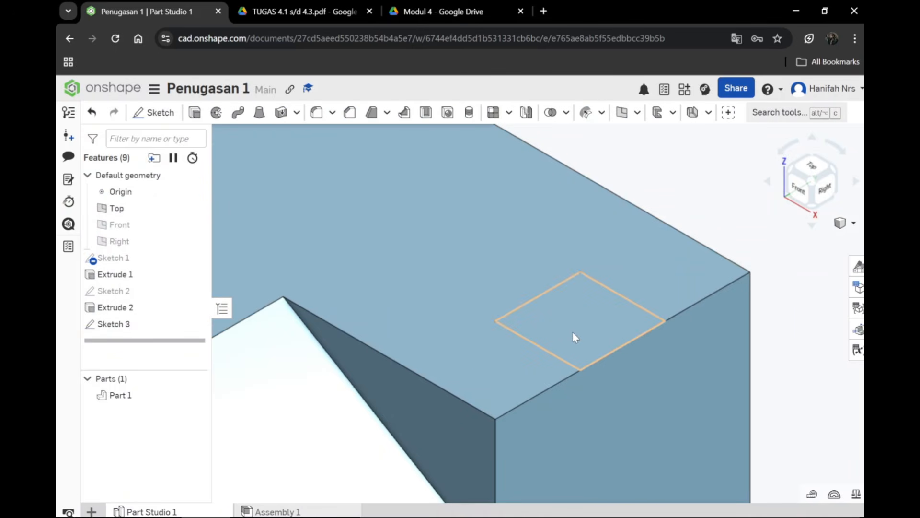
# Step: Check the square notch across the views of the TUGAS 4.1 s/d 4.3 drawing, and return to Onshape
pyautogui.click(307, 10)
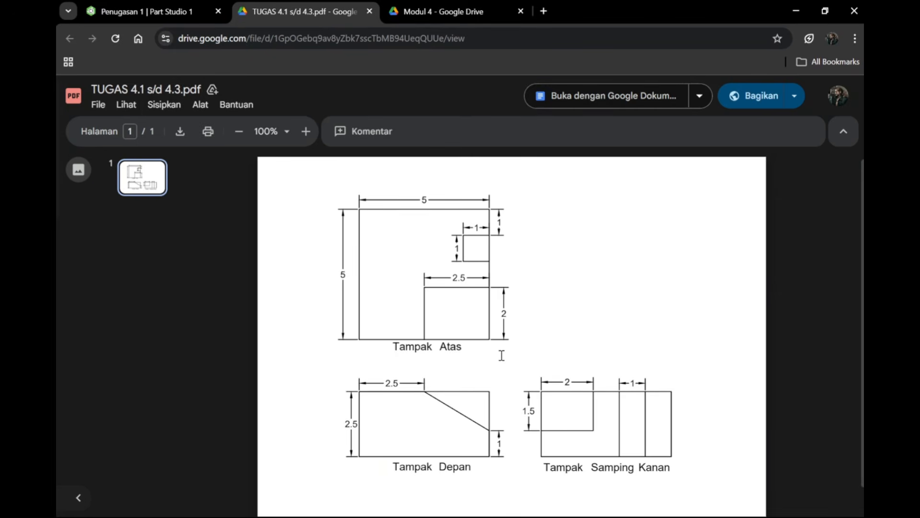
pyautogui.hotkey('alt', 'Tab')
pyautogui.hotkey('alt', 'Tab')
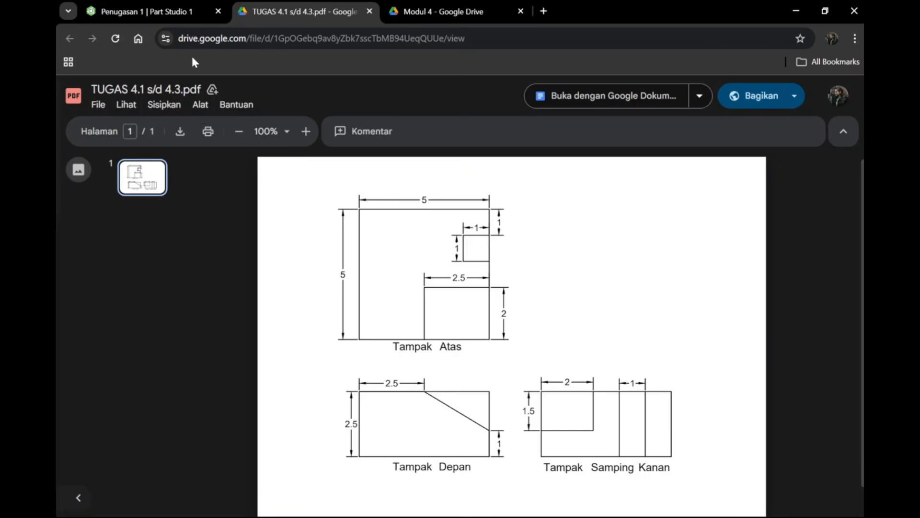
pyautogui.click(177, 11)
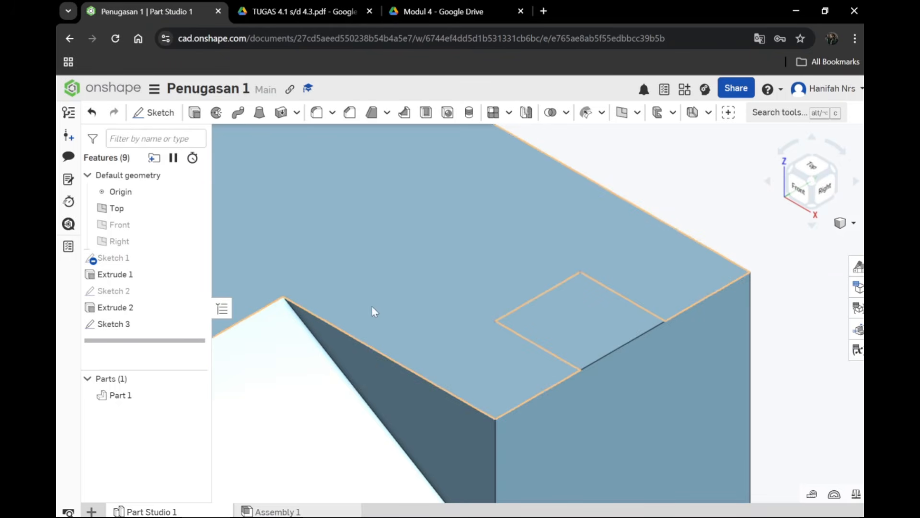
# Step: Cut the square notch profile out of the block with a Remove extrude set to Through all
pyautogui.click(596, 313)
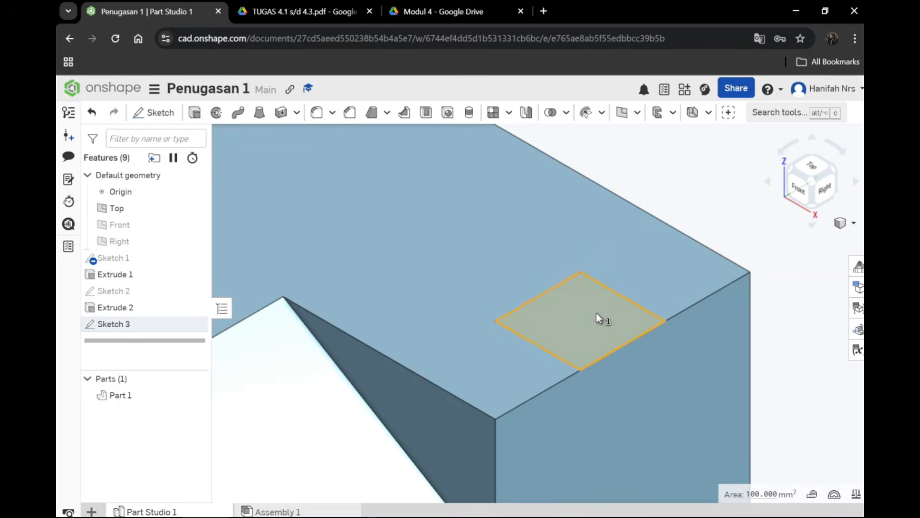
pyautogui.scroll(-1, 521, 213)
pyautogui.scroll(-3, 521, 214)
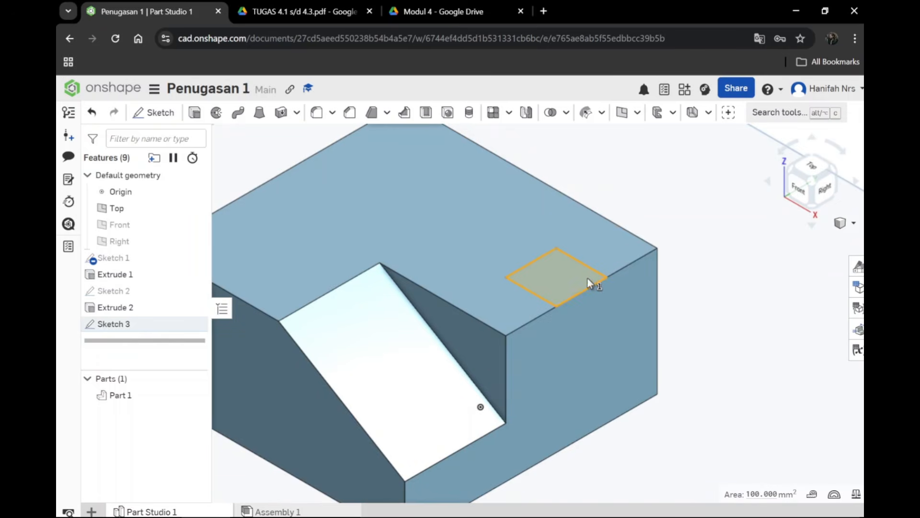
pyautogui.click(194, 113)
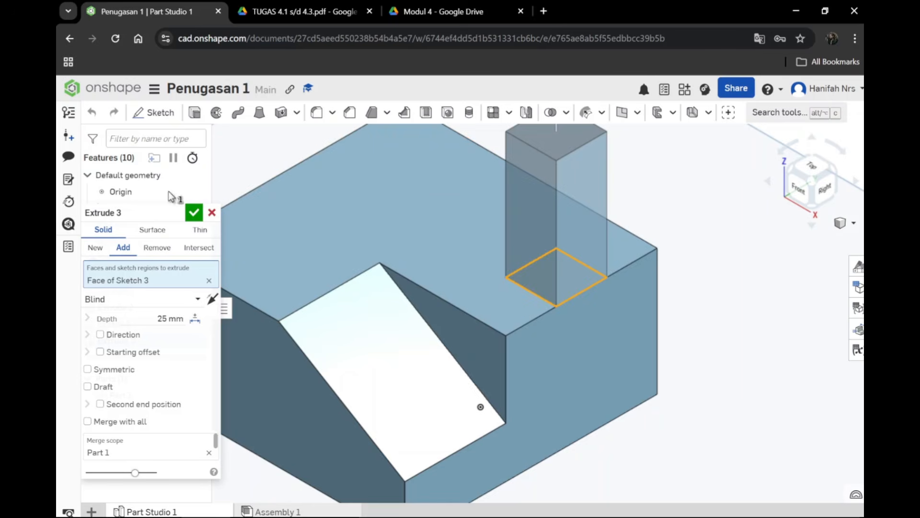
pyautogui.click(158, 248)
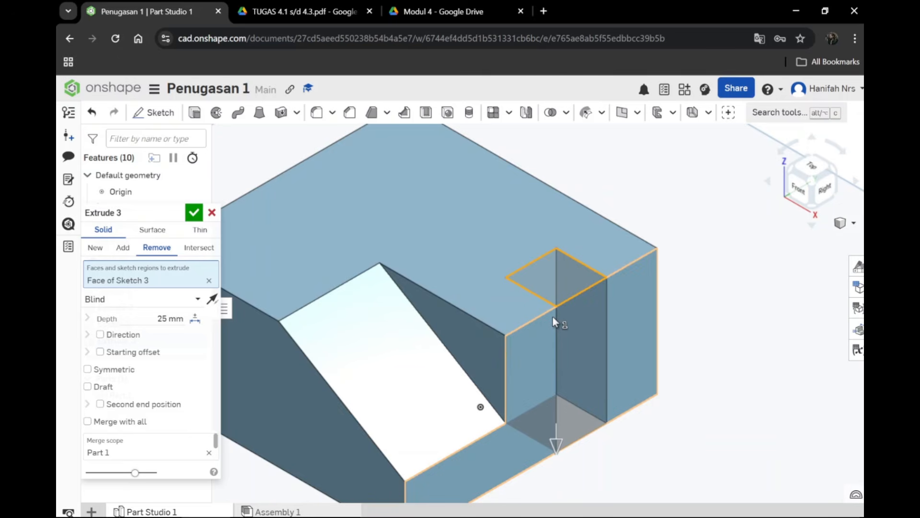
pyautogui.click(201, 298)
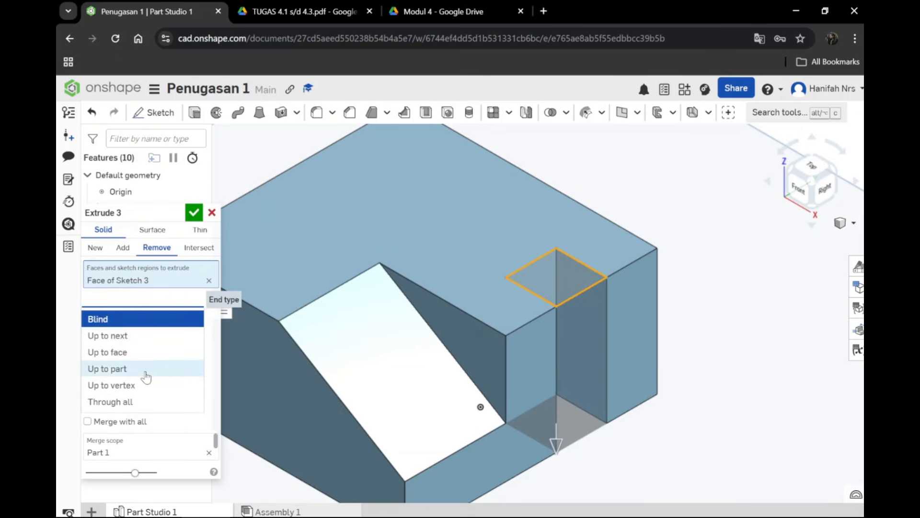
pyautogui.click(161, 402)
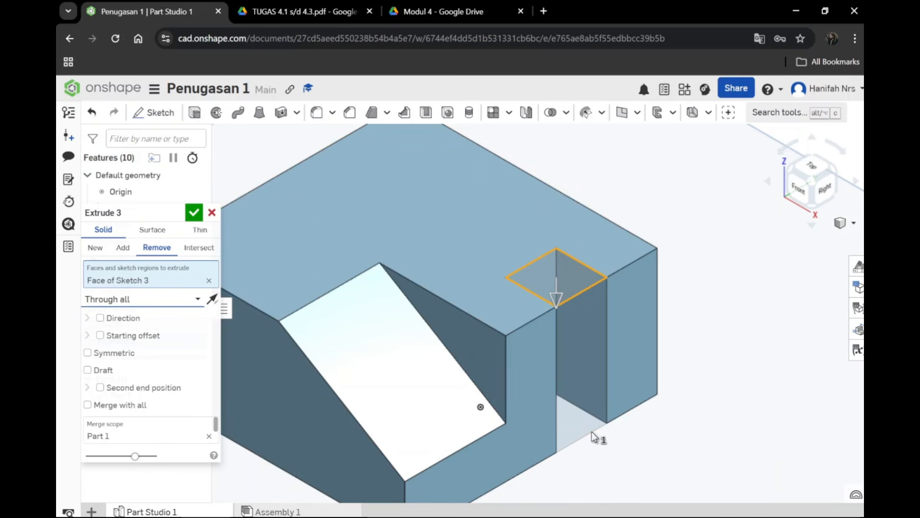
pyautogui.click(194, 212)
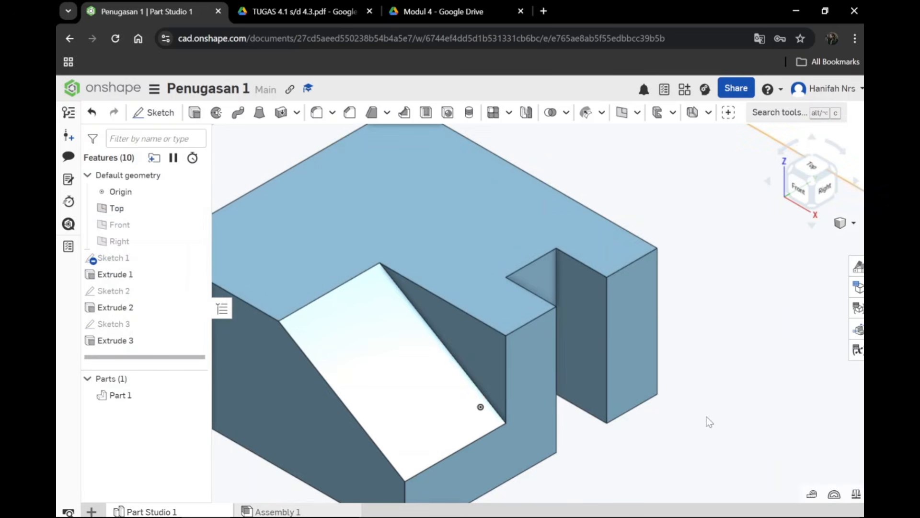
# Step: Inspect the finished block and compare it with the views of the TUGAS 4.1 s/d 4.3 drawing
pyautogui.scroll(-2, 645, 387)
pyautogui.scroll(-2, 646, 383)
pyautogui.scroll(2, 643, 406)
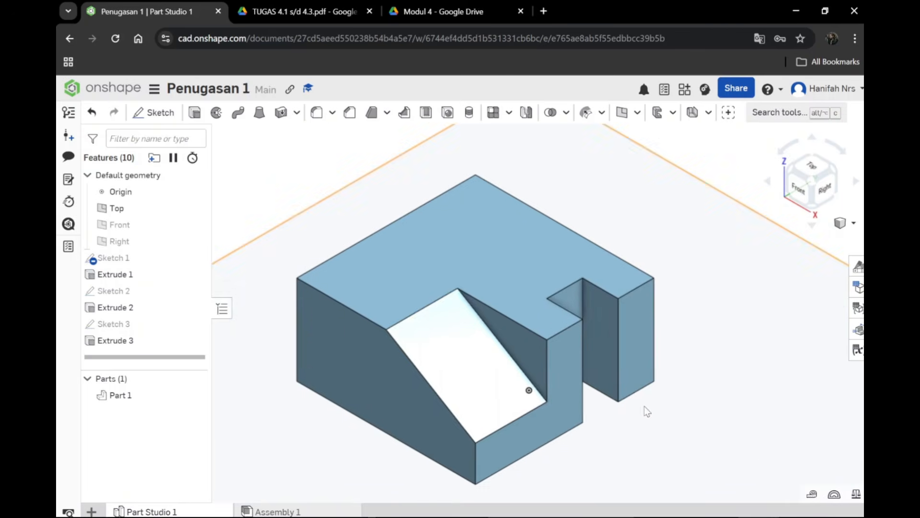
pyautogui.scroll(-2, 387, 257)
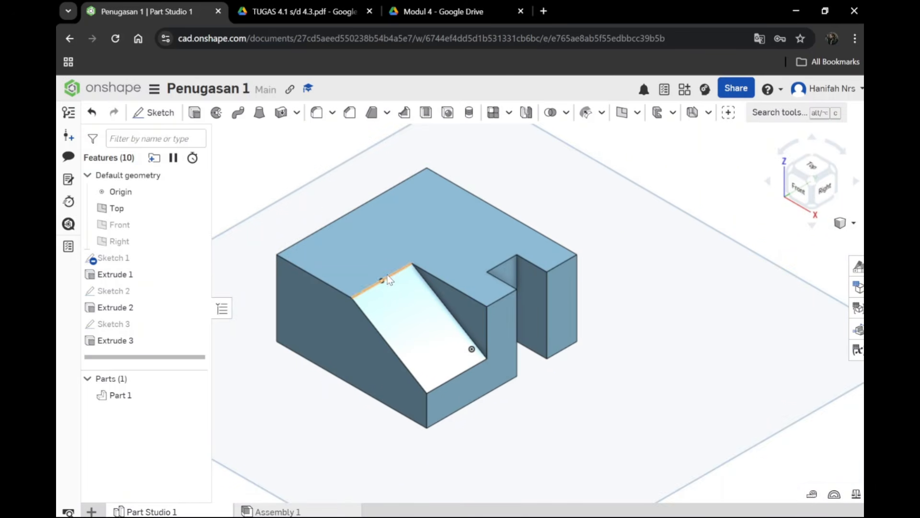
pyautogui.click(336, 15)
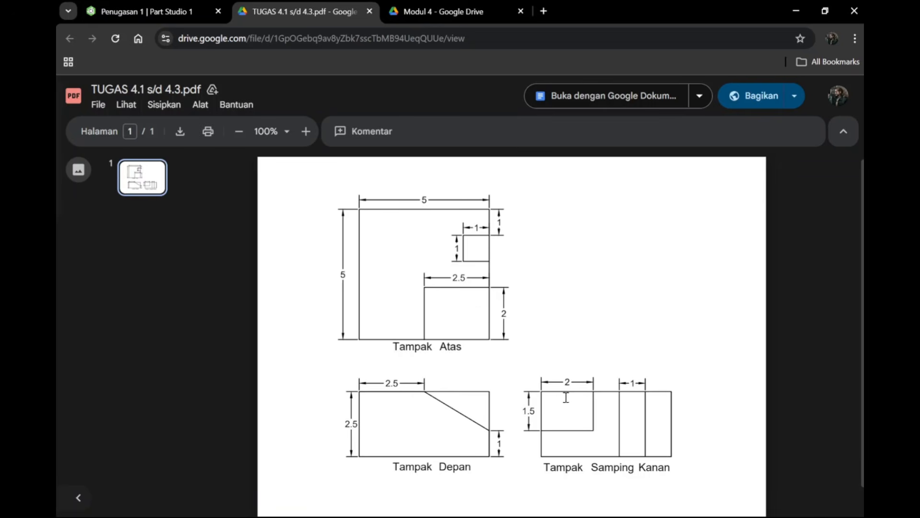
pyautogui.click(139, 11)
pyautogui.scroll(2, 634, 423)
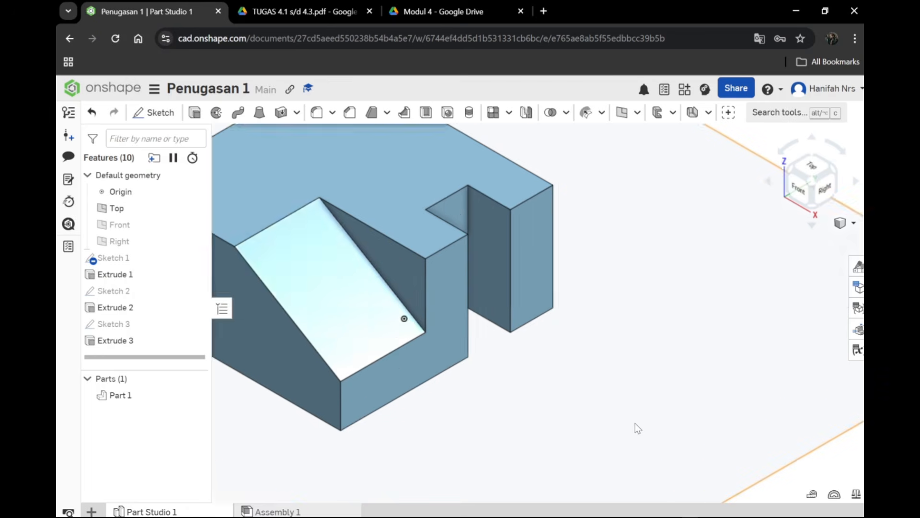
pyautogui.scroll(-4, 635, 422)
pyautogui.scroll(4, 549, 389)
pyautogui.scroll(-2, 541, 390)
pyautogui.scroll(2, 443, 341)
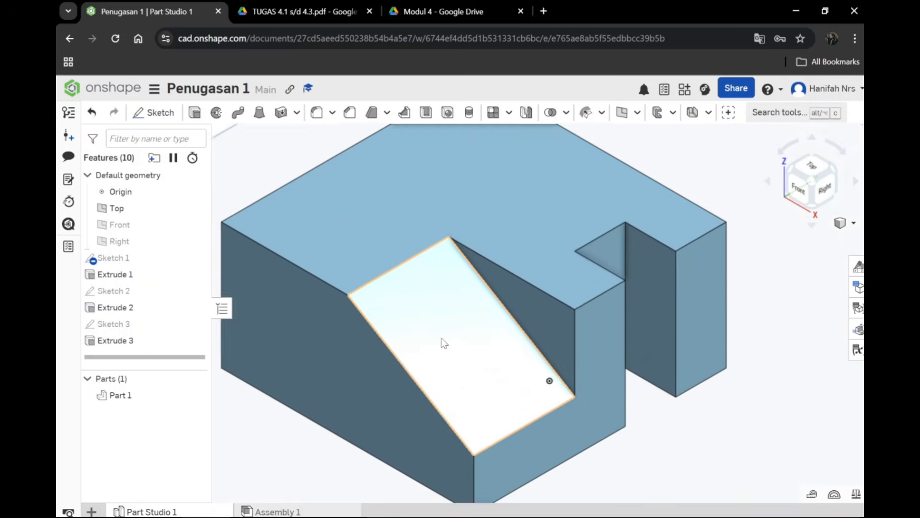
pyautogui.scroll(-4, 444, 341)
pyautogui.scroll(4, 444, 341)
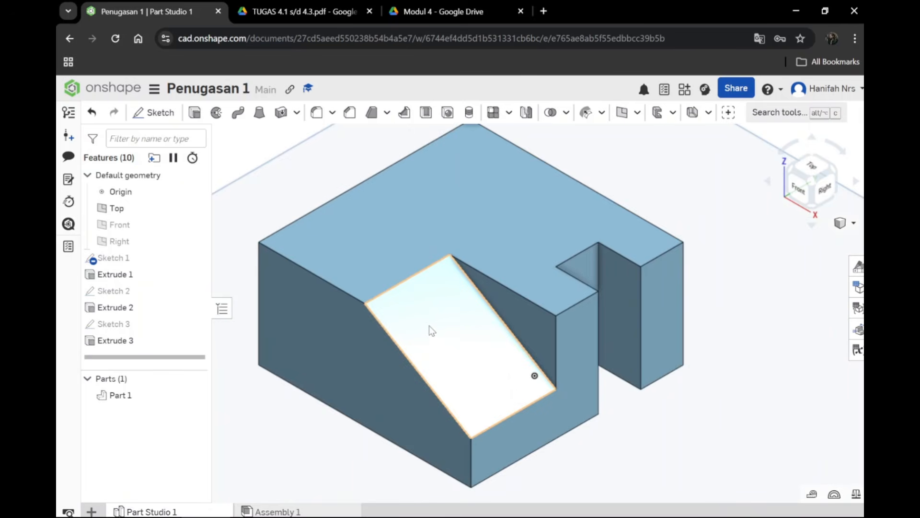
pyautogui.scroll(-1, 430, 326)
pyautogui.scroll(1, 562, 165)
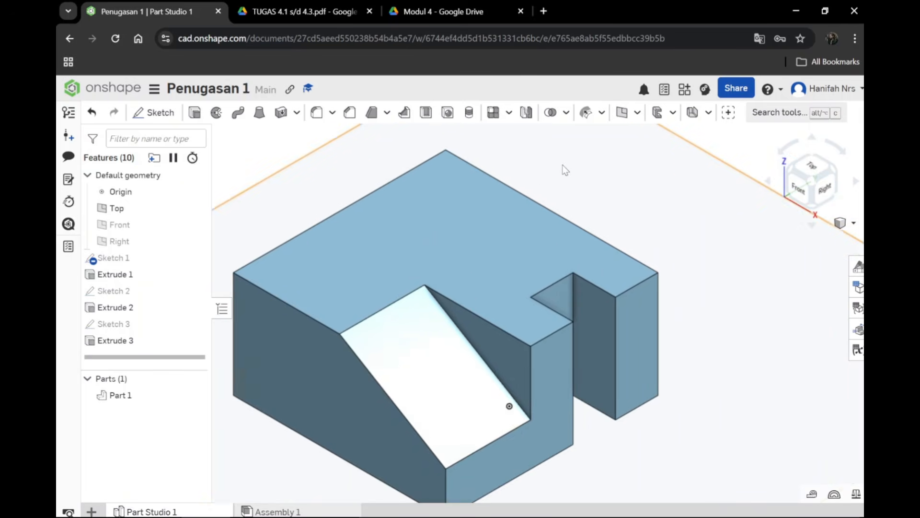
pyautogui.scroll(-1, 565, 165)
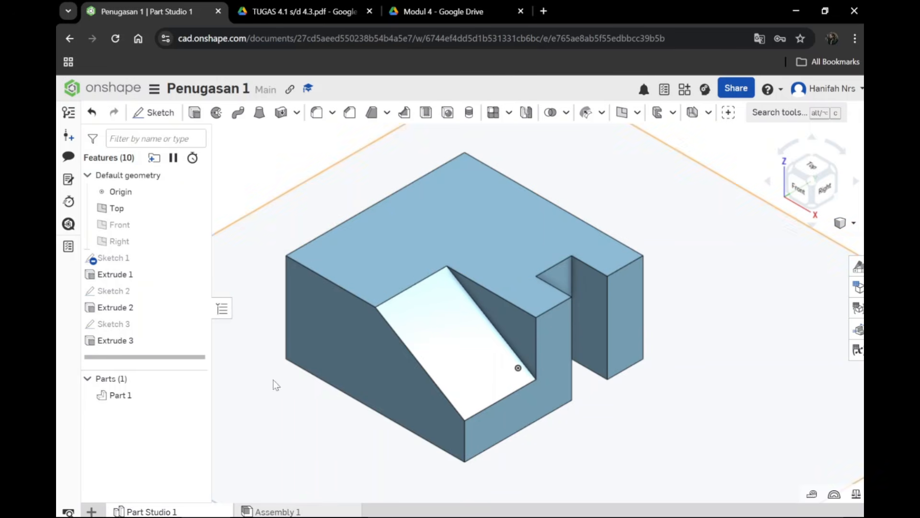
# Step: Import the Etiket Praktikum title block file into the Penugasan 1 document and open it
pyautogui.click(93, 511)
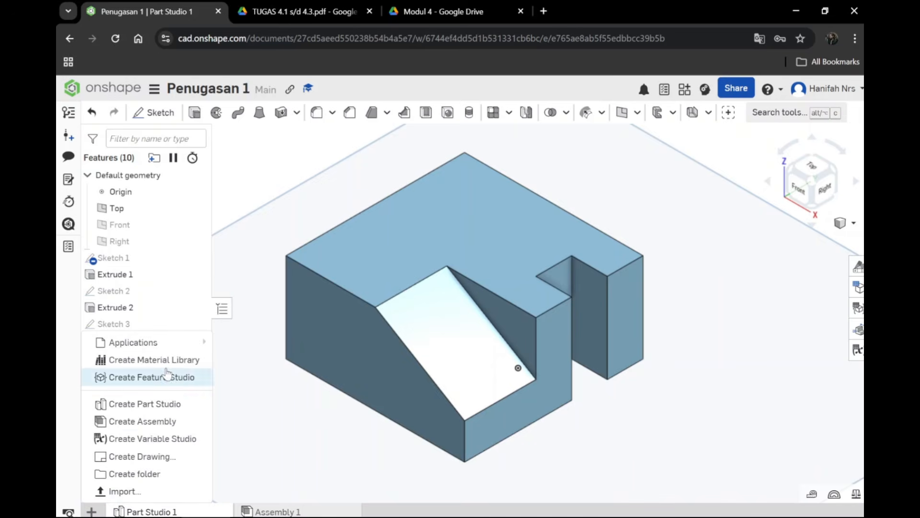
pyautogui.click(112, 492)
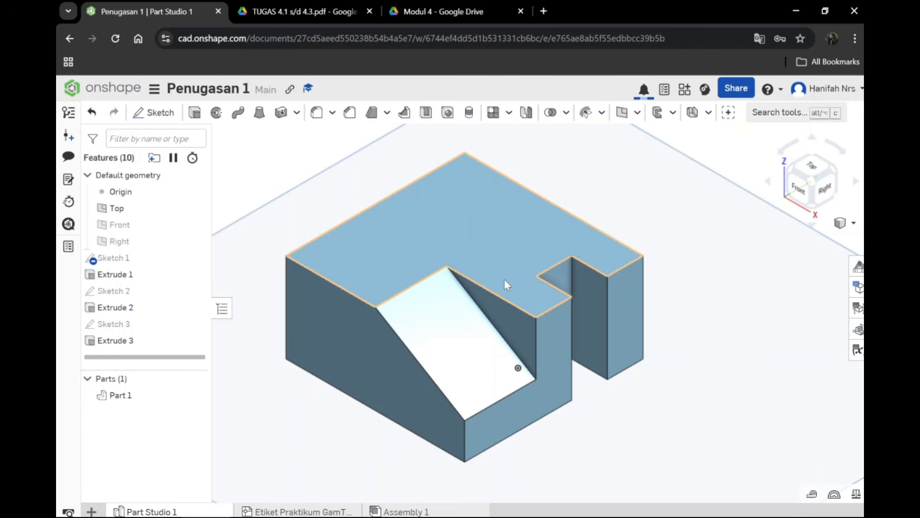
pyautogui.click(294, 511)
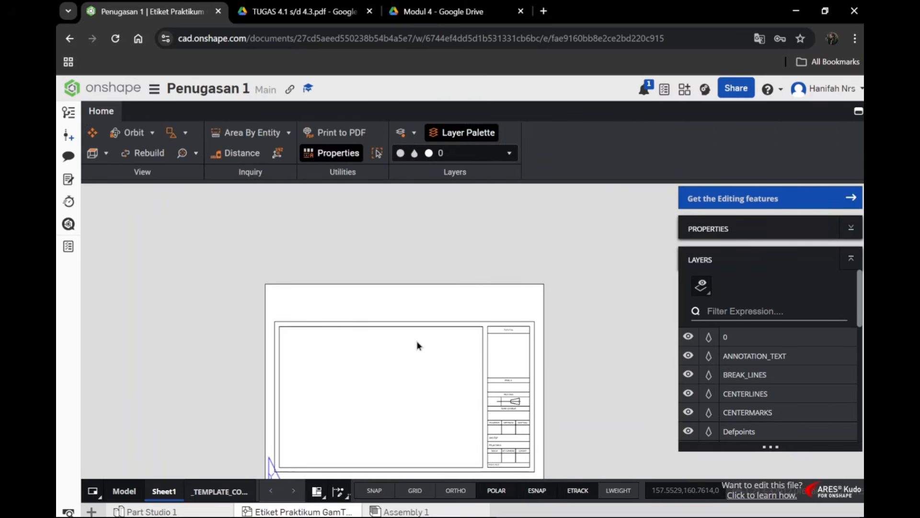
# Step: Create a drawing from the imported Etiket Praktikum file and open that drawing
pyautogui.rightClick(312, 511)
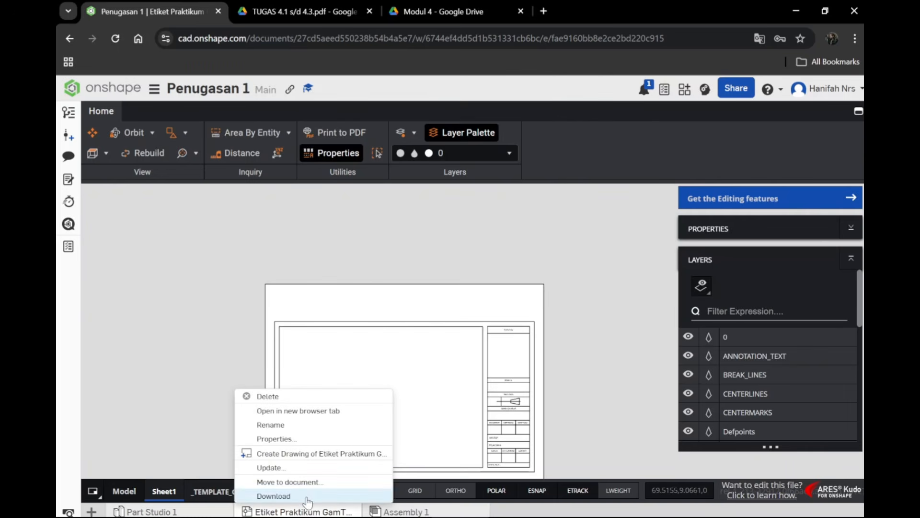
pyautogui.click(354, 453)
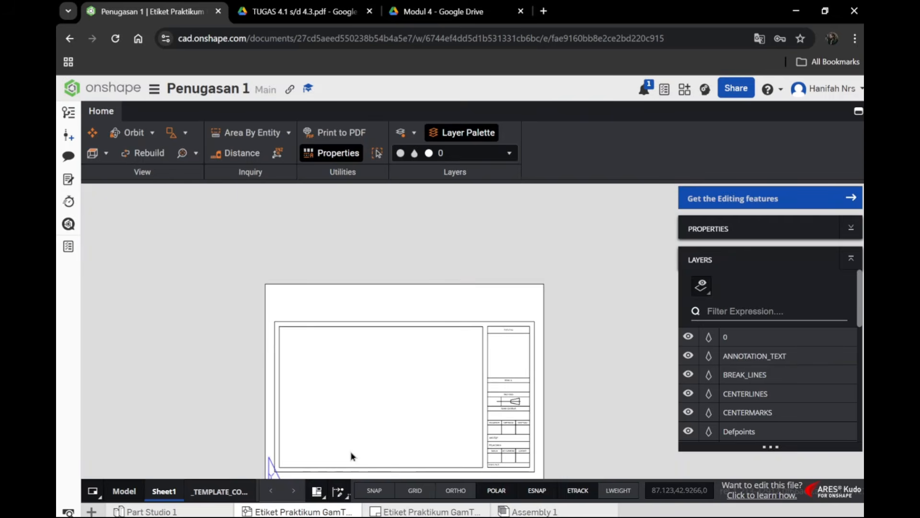
pyautogui.click(412, 511)
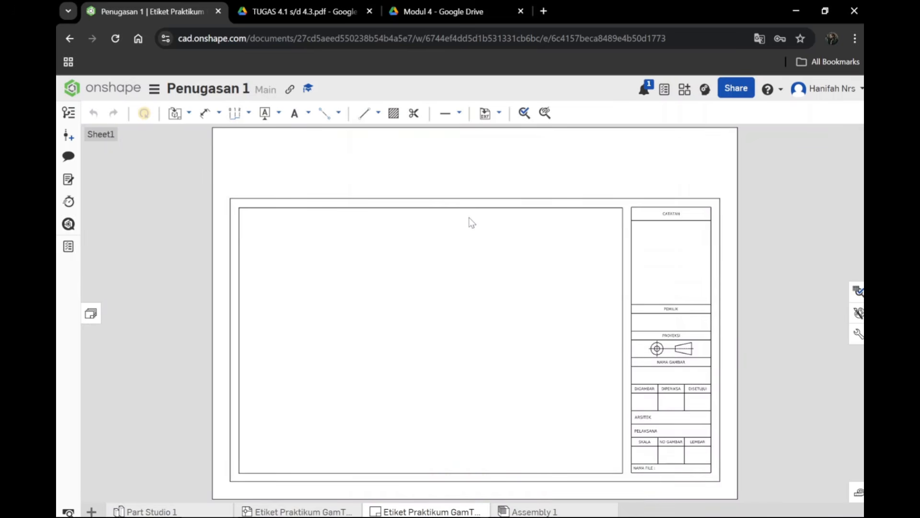
# Step: Examine the blank frame and the title block fields of the new drawing sheet
pyautogui.scroll(2, 469, 218)
pyautogui.scroll(-3, 468, 349)
pyautogui.scroll(4, 472, 349)
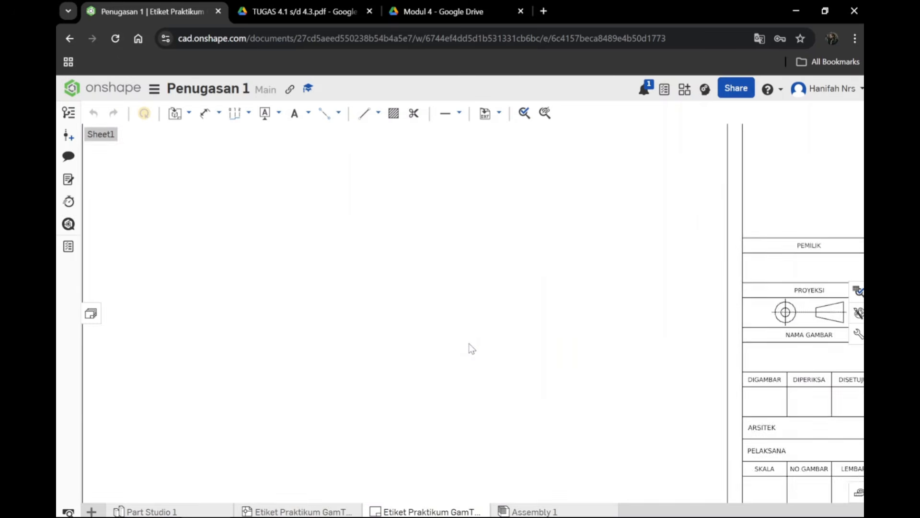
pyautogui.scroll(-4, 472, 348)
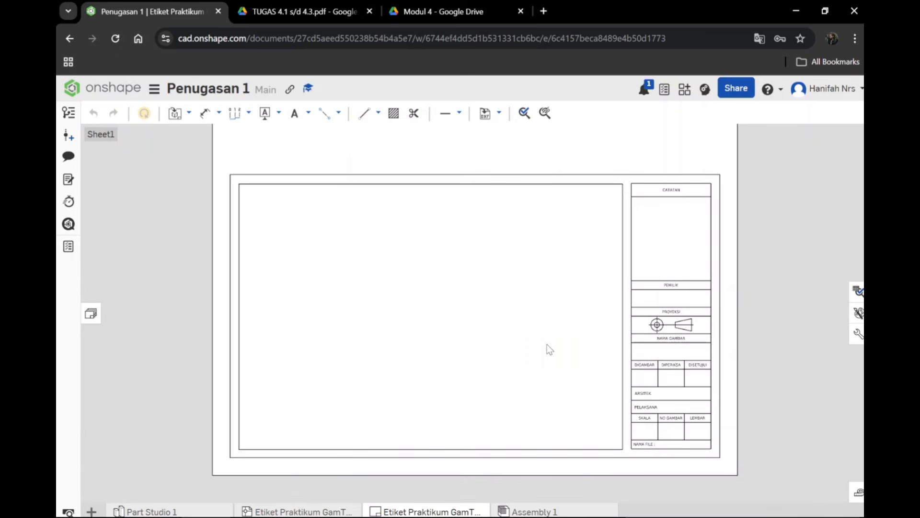
pyautogui.scroll(2, 637, 197)
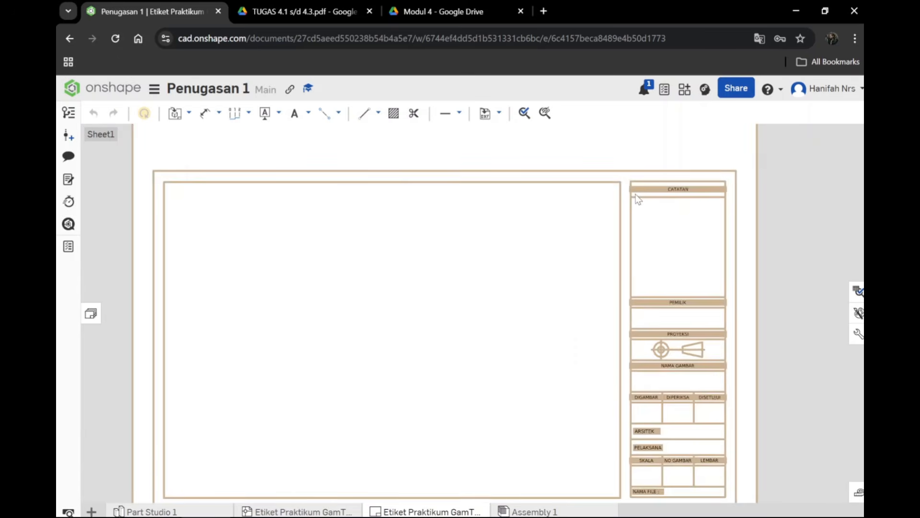
pyautogui.scroll(-1, 638, 201)
pyautogui.scroll(4, 526, 312)
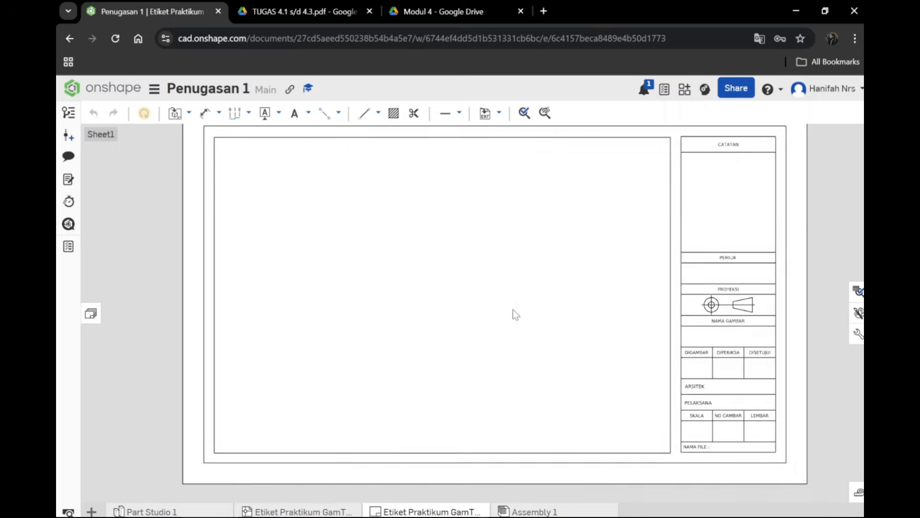
pyautogui.scroll(-5, 499, 336)
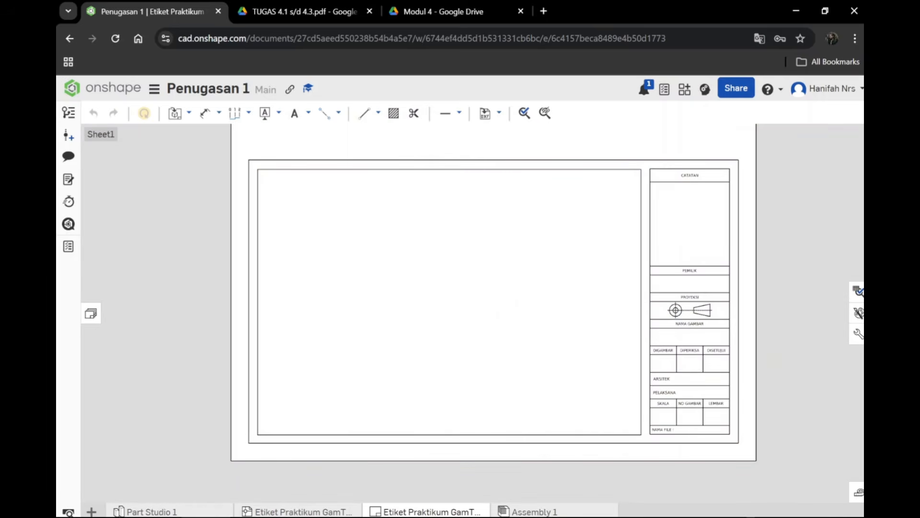
pyautogui.click(207, 511)
pyautogui.click(428, 510)
pyautogui.moveTo(765, 288)
pyautogui.mouseDown(button='middle')
pyautogui.moveTo(763, 270)
pyautogui.moveTo(768, 346)
pyautogui.moveTo(764, 330)
pyautogui.mouseUp(button='middle')
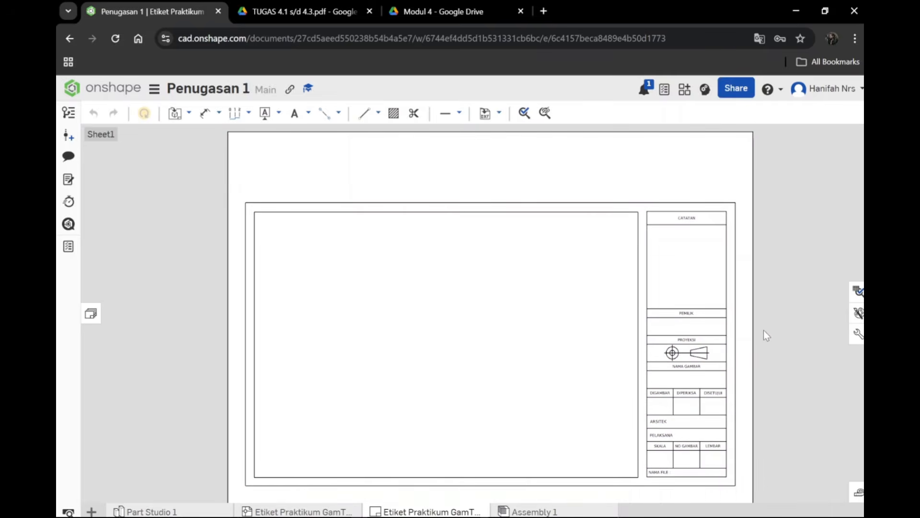
# Step: Insert a front view of Part 1 at 32:1 scale in the lower-left area of the drawing frame
pyautogui.click(189, 114)
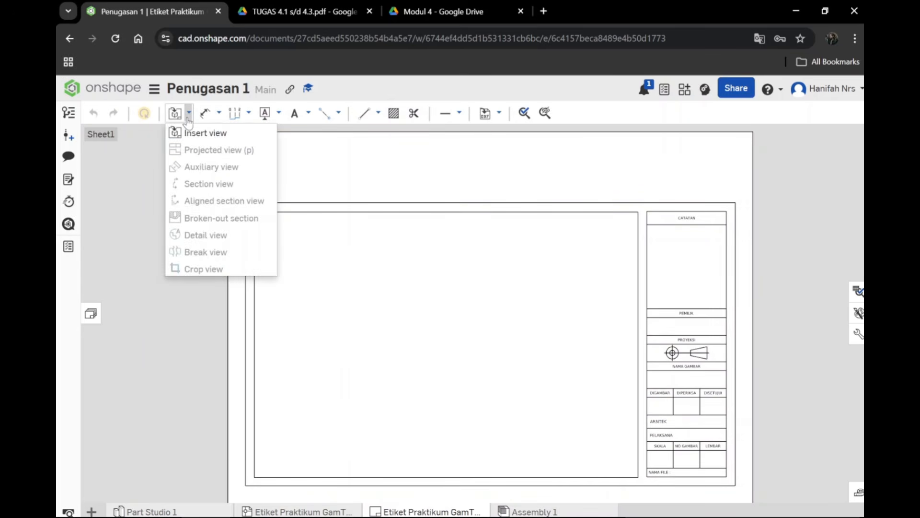
pyautogui.click(203, 133)
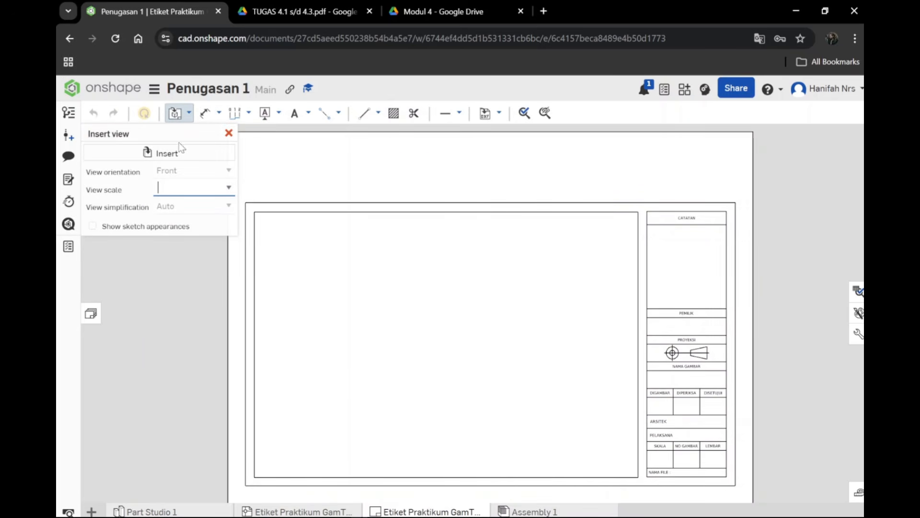
pyautogui.click(178, 154)
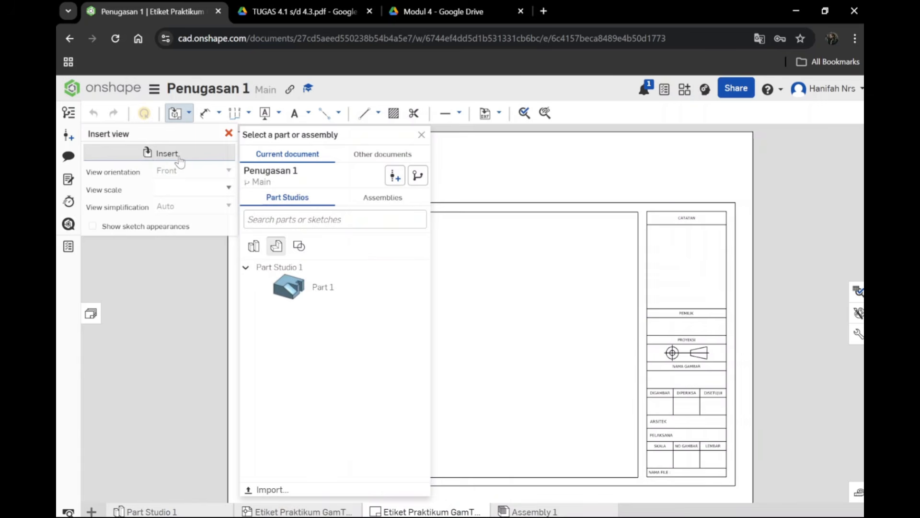
pyautogui.click(297, 293)
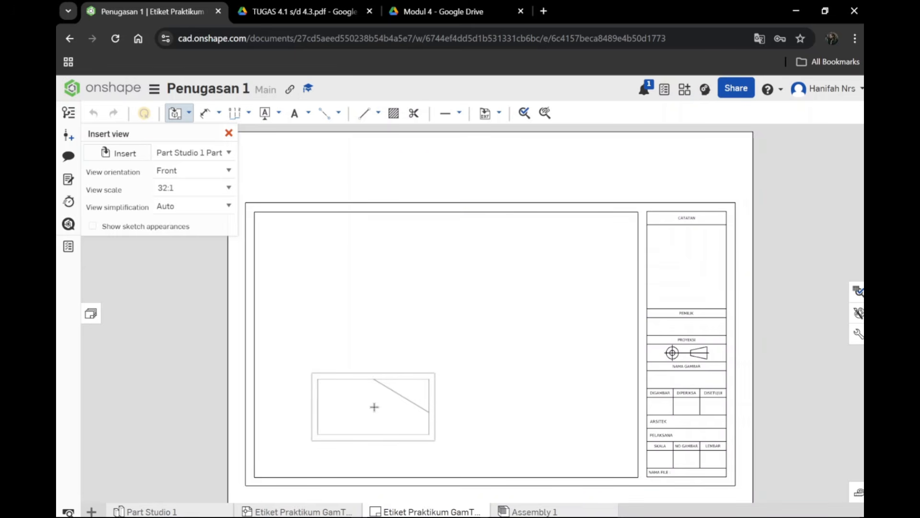
pyautogui.click(375, 407)
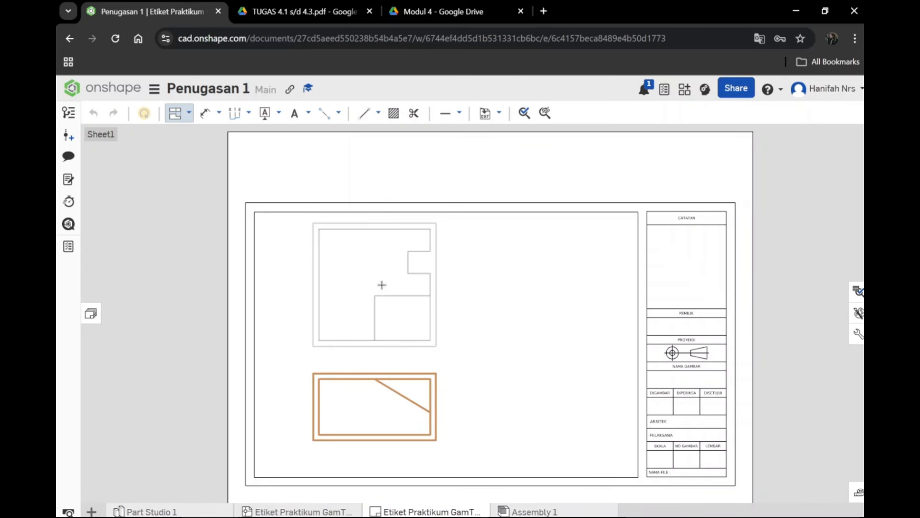
# Step: Place a projected top view above the front view and a projected right side view to its right
pyautogui.click(381, 285)
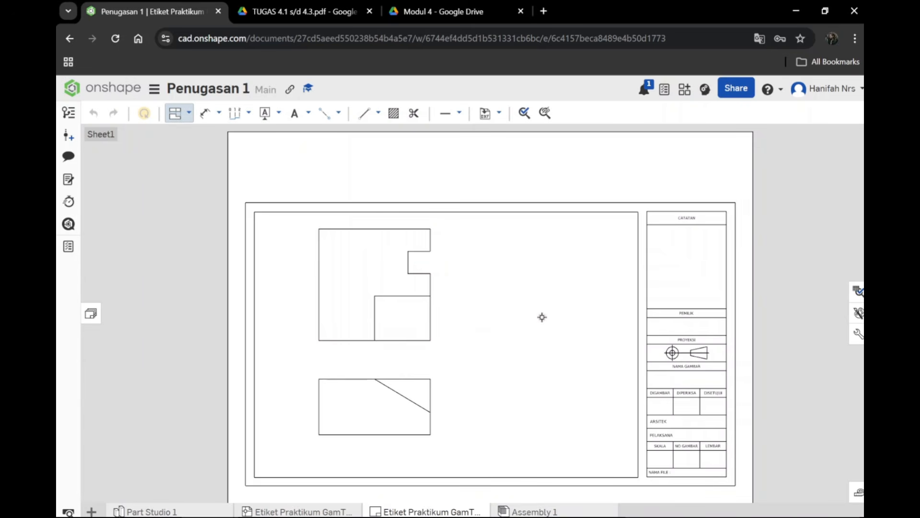
pyautogui.click(373, 401)
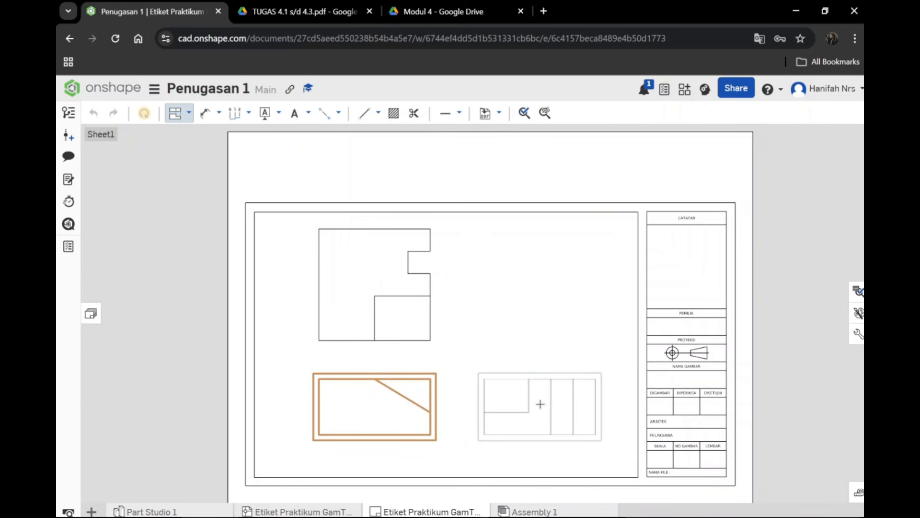
pyautogui.click(540, 404)
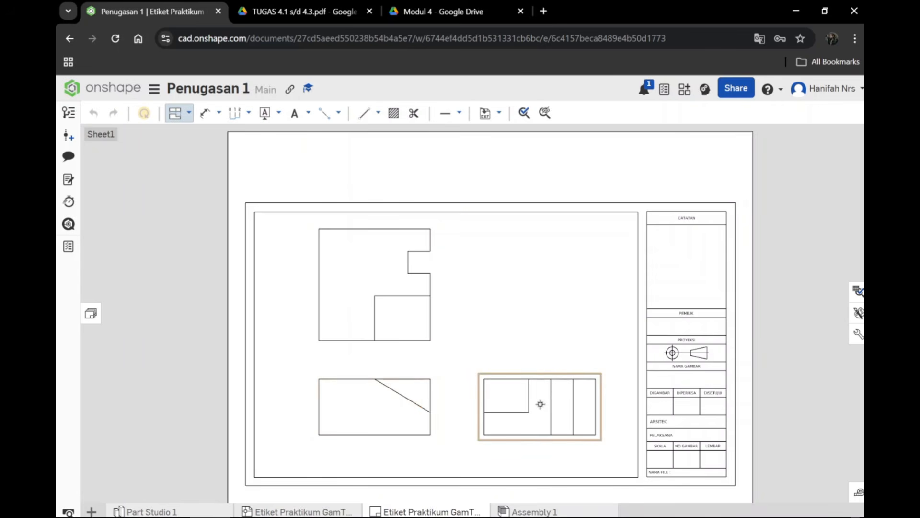
# Step: Insert an isometric view of the part at 32:1 sheet scale in the frame's upper-right area, above the right side view
pyautogui.press('Escape')
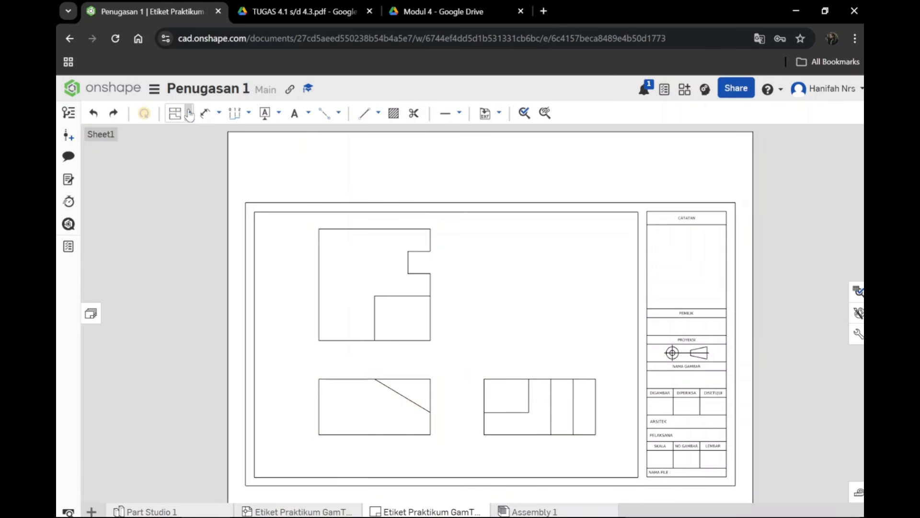
pyautogui.click(190, 114)
pyautogui.click(196, 132)
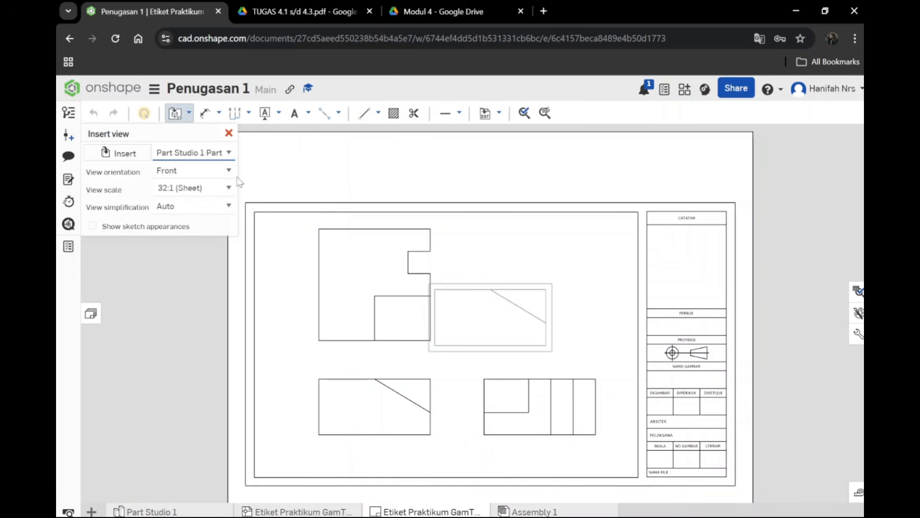
pyautogui.click(203, 262)
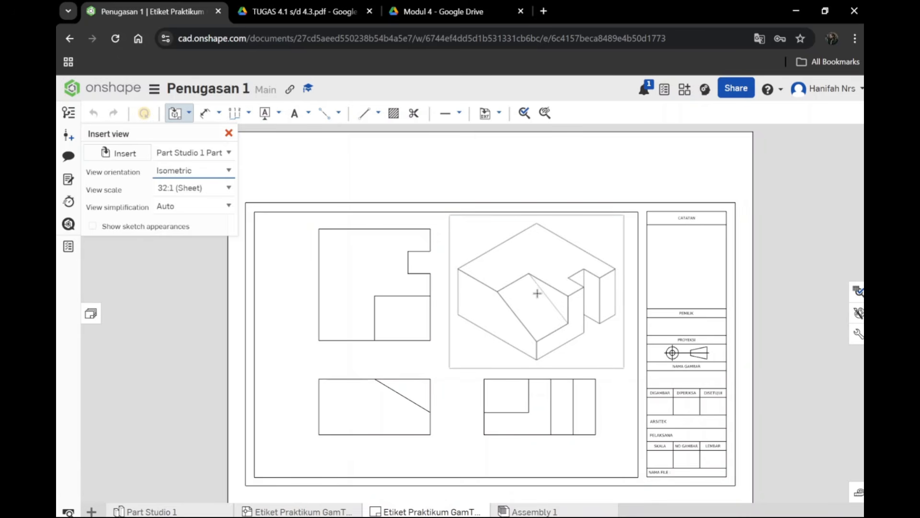
pyautogui.click(537, 293)
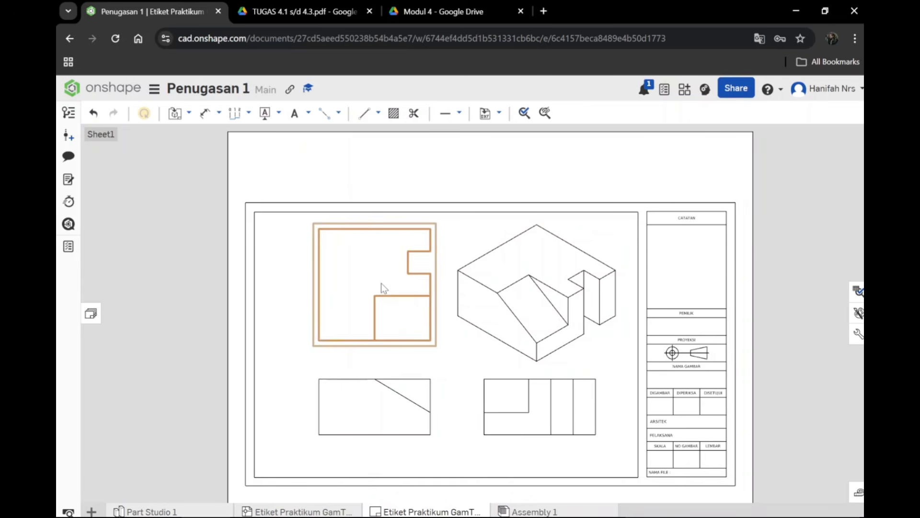
# Step: Move the top view left and slightly down and the front view lower to space the four views within the frame
pyautogui.moveTo(382, 287); pyautogui.dragTo(355, 294)
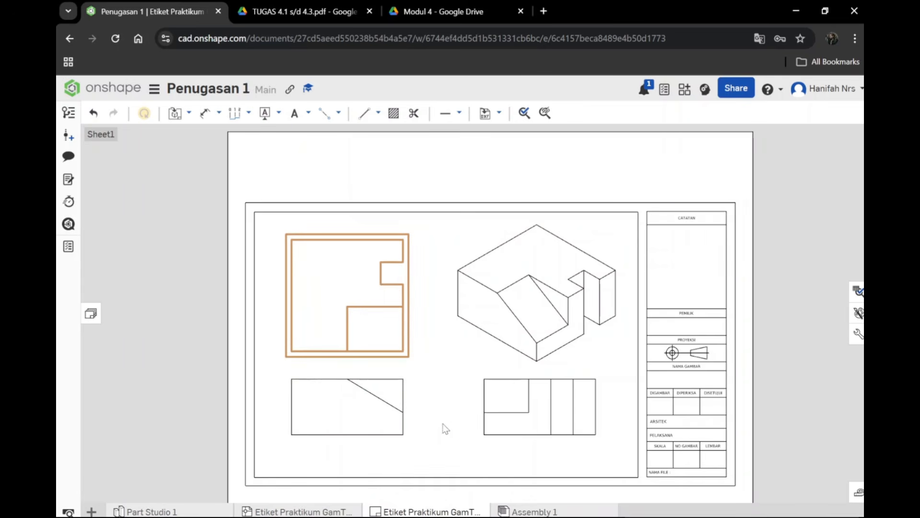
pyautogui.moveTo(369, 401); pyautogui.dragTo(356, 426)
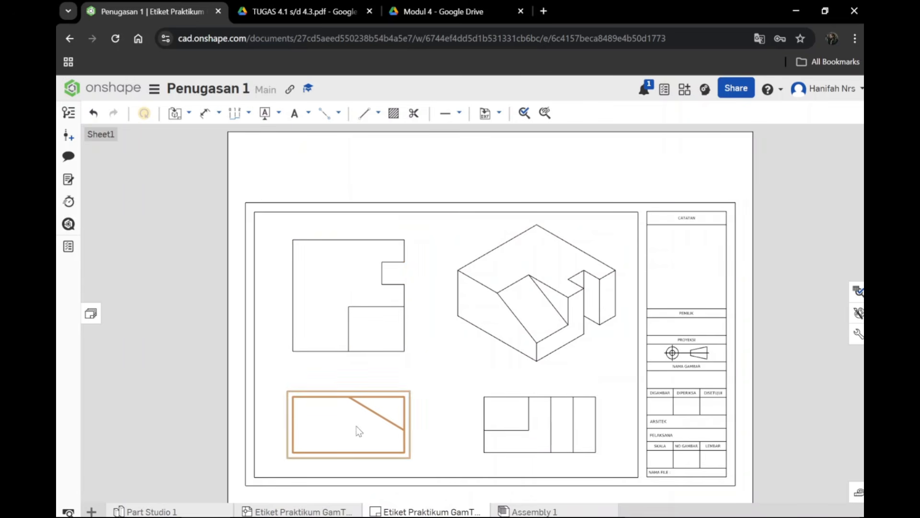
pyautogui.click(205, 249)
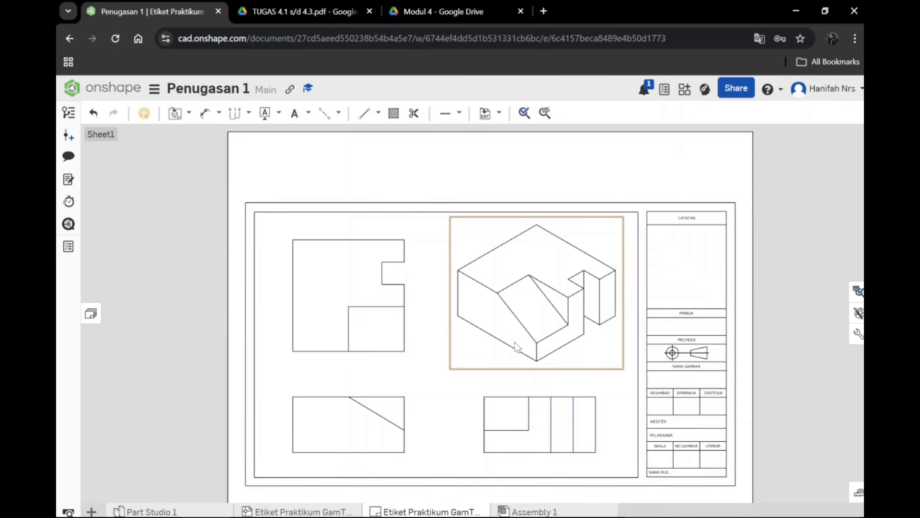
pyautogui.click(330, 271)
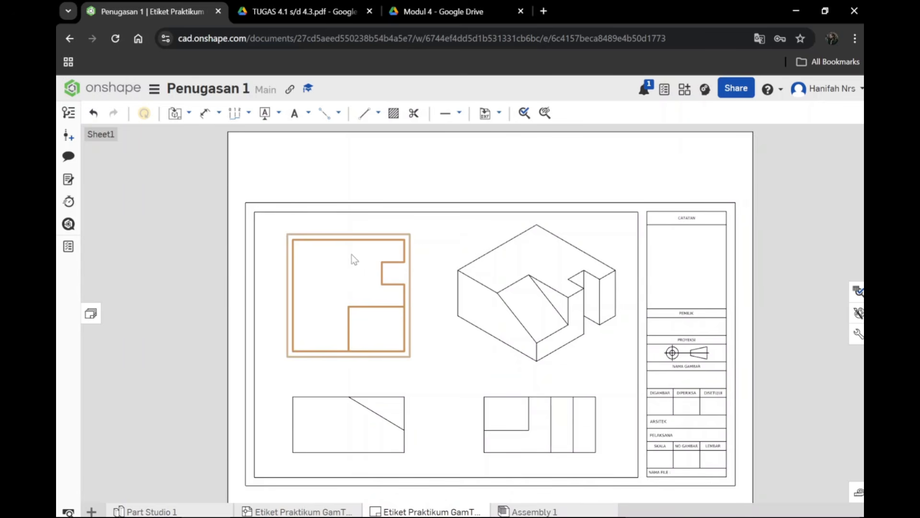
pyautogui.click(528, 264)
pyautogui.click(187, 266)
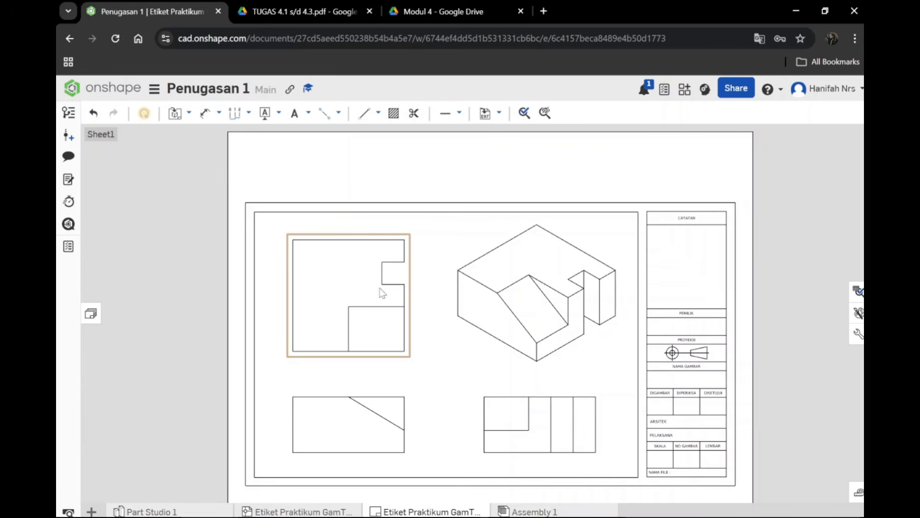
# Step: Add a note over the title block with text height 100 and the placeholder text "hhdhdhd"
pyautogui.click(293, 123)
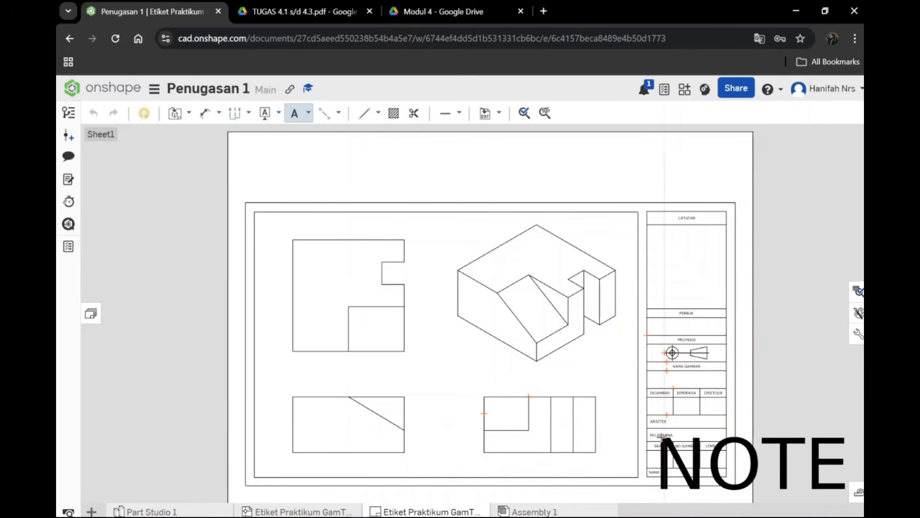
pyautogui.click(693, 415)
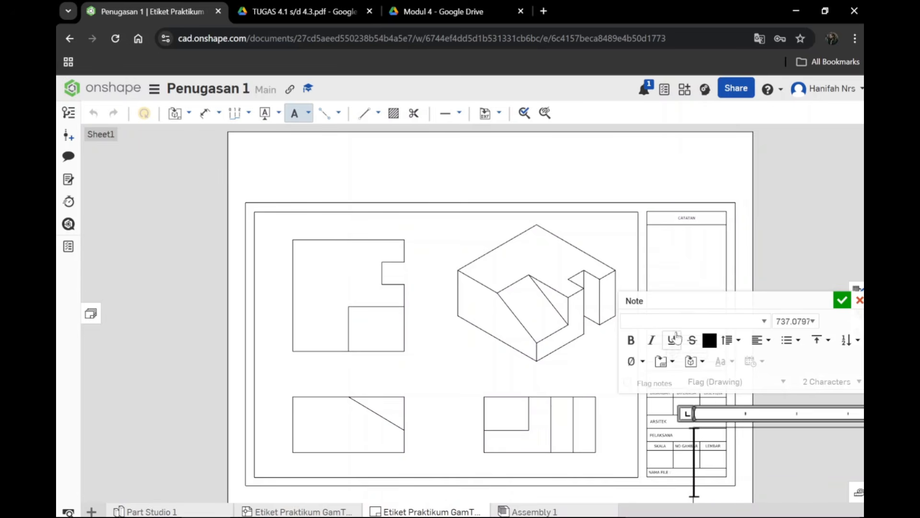
pyautogui.click(812, 321)
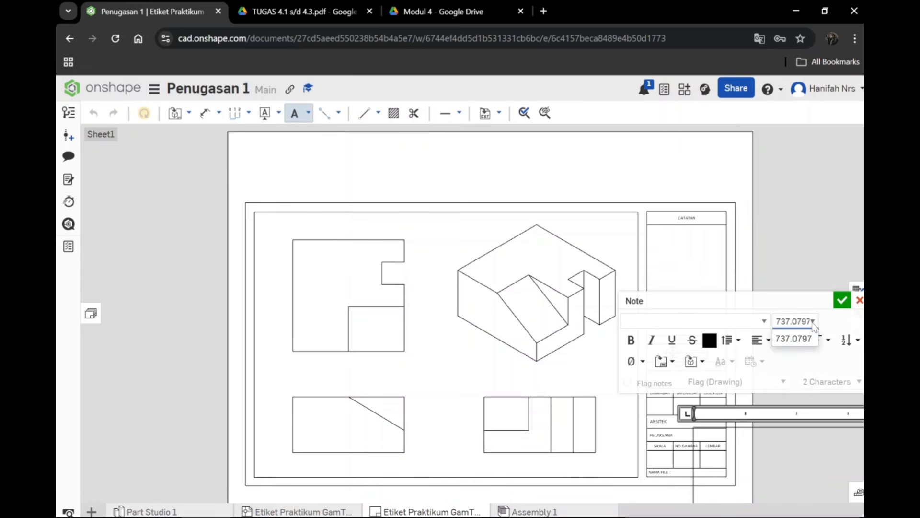
pyautogui.click(796, 338)
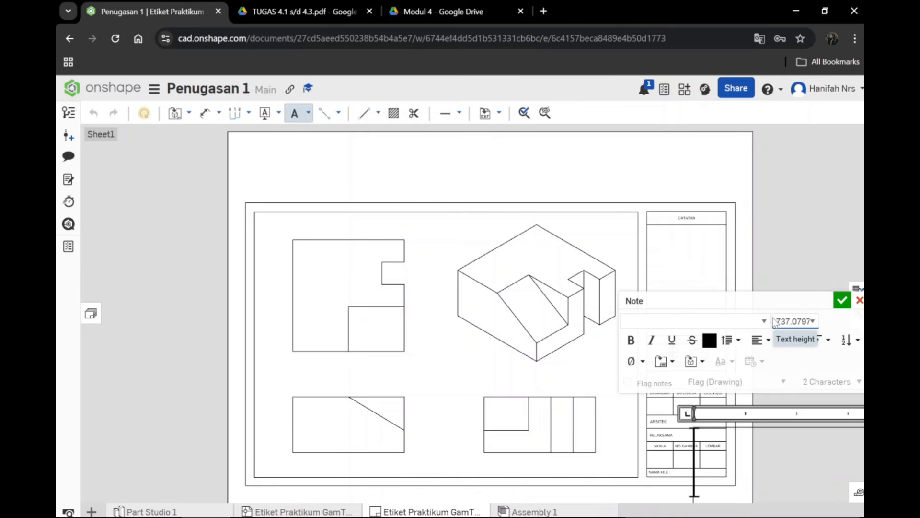
pyautogui.doubleClick(789, 321)
pyautogui.write('1')
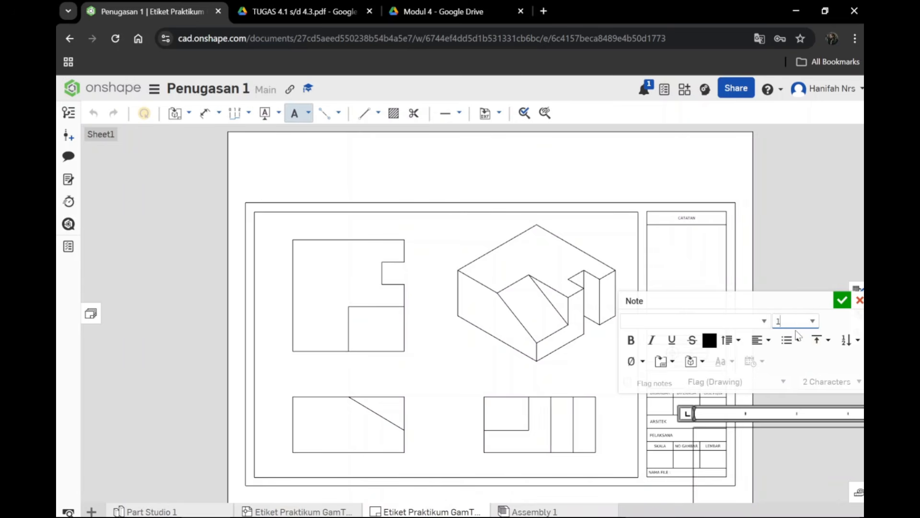
pyautogui.write('00')
pyautogui.press('Return')
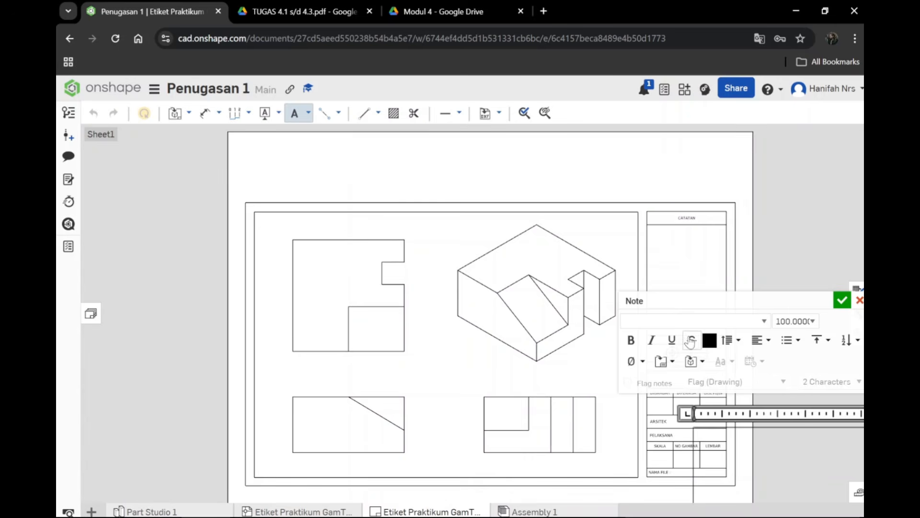
pyautogui.write('hhdbdhd')
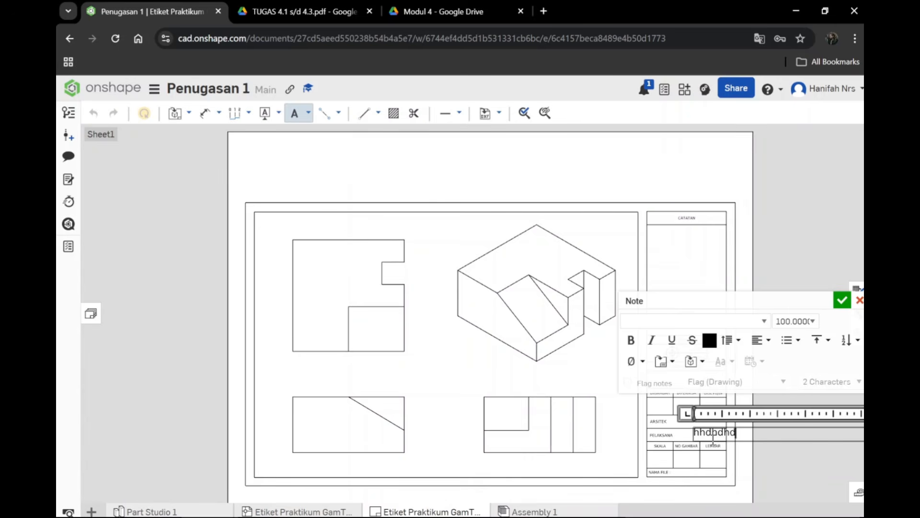
pyautogui.click(781, 251)
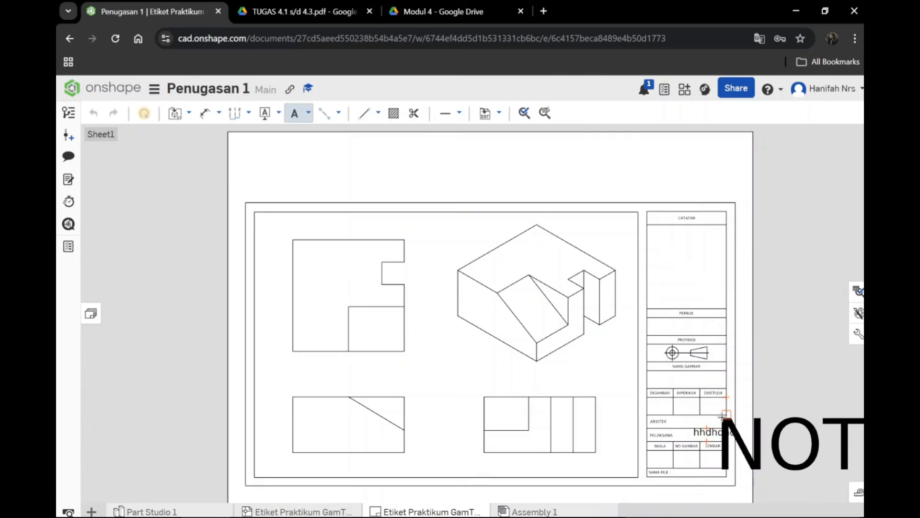
pyautogui.press('Escape')
# Step: Set the placeholder note's text height to 50 and replace its text with the drafter's full name
pyautogui.click(728, 430)
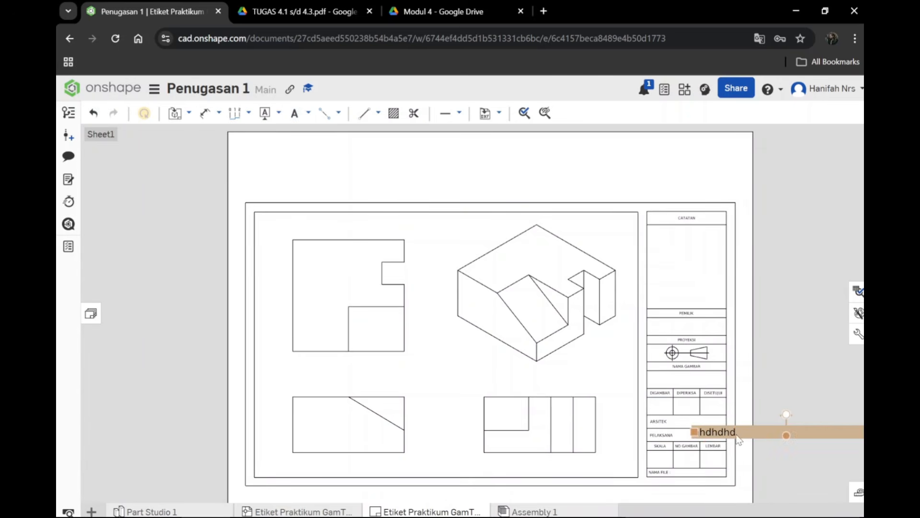
pyautogui.doubleClick(736, 433)
pyautogui.moveTo(742, 434); pyautogui.dragTo(666, 431)
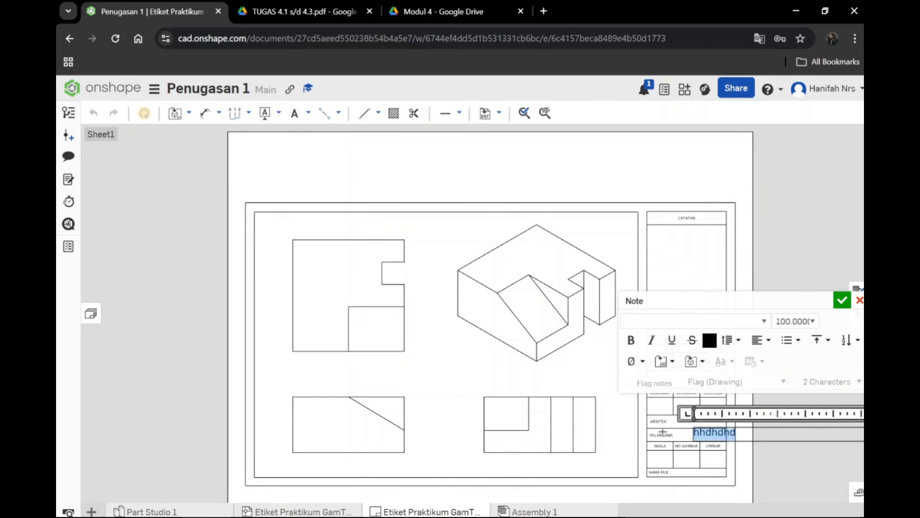
pyautogui.click(786, 321)
pyautogui.press('BackSpace')
pyautogui.write('5')
pyautogui.press('Return')
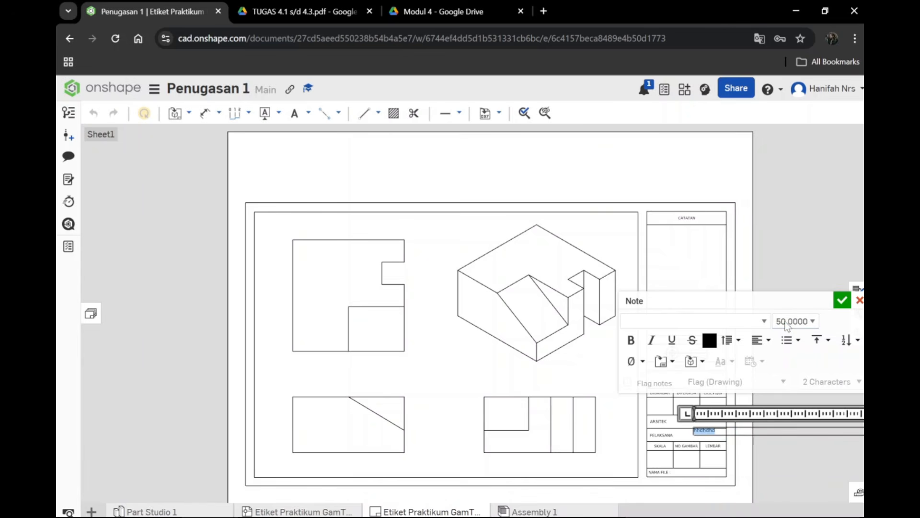
pyautogui.click(720, 432)
pyautogui.write('H')
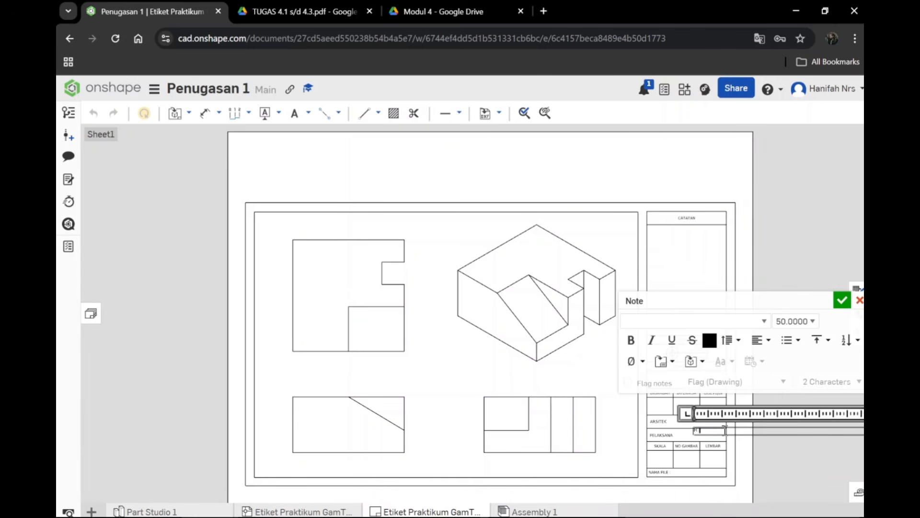
pyautogui.write('anifah Nurush Shiam')
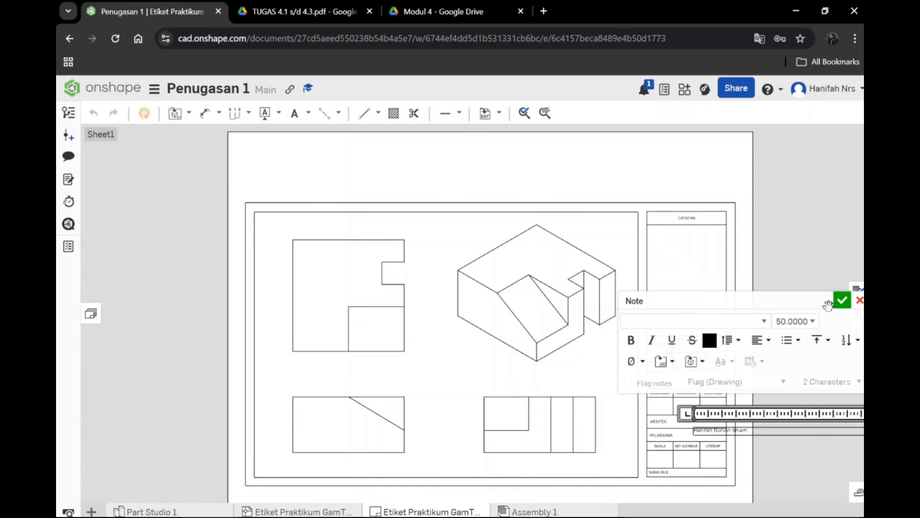
pyautogui.click(842, 300)
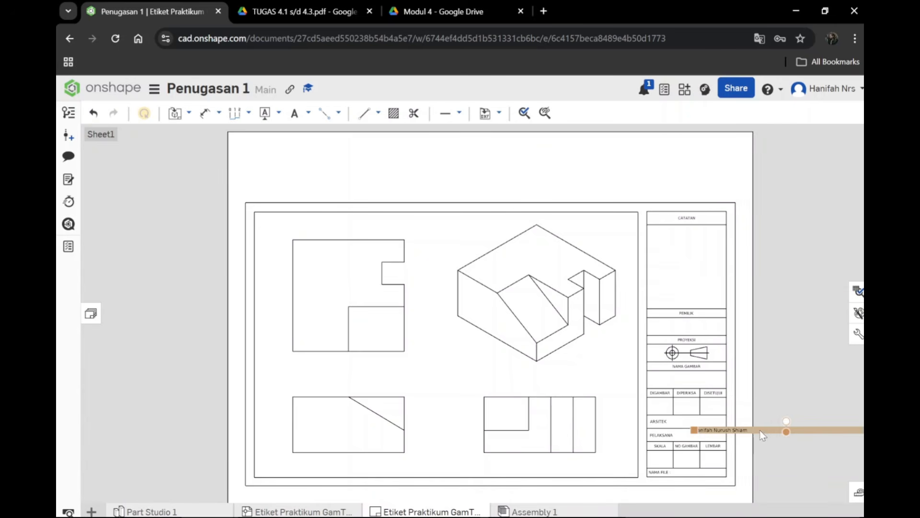
# Step: Move the name note into the DIGAMBAR cell of the title block and narrow it to the cell's width
pyautogui.moveTo(758, 435); pyautogui.dragTo(716, 410)
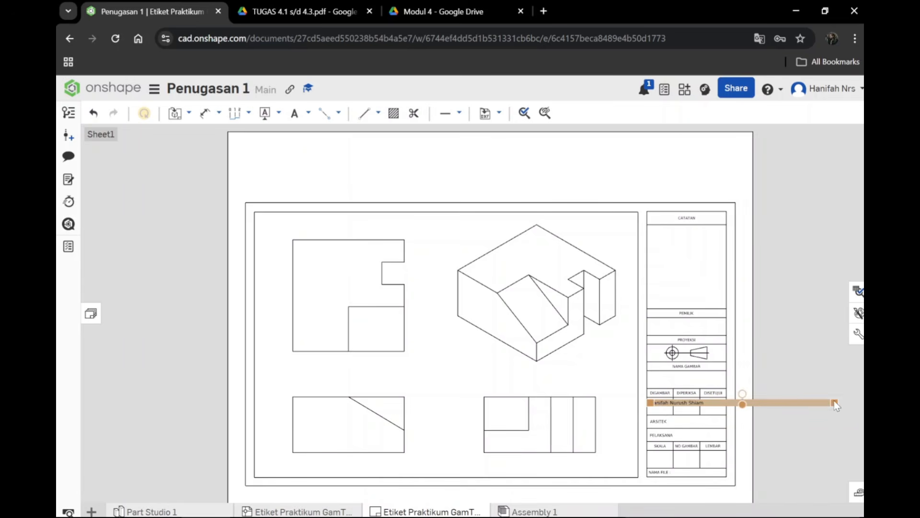
pyautogui.moveTo(834, 403); pyautogui.dragTo(674, 411)
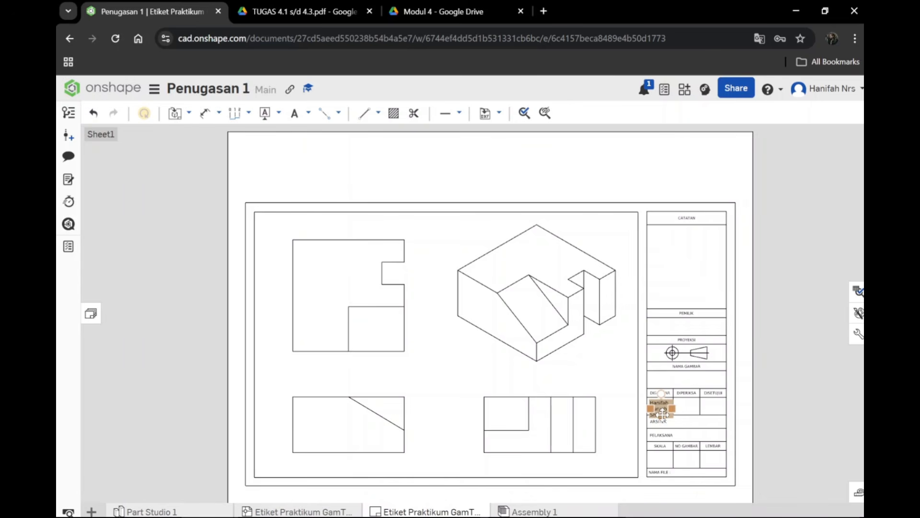
pyautogui.moveTo(663, 414); pyautogui.dragTo(662, 411)
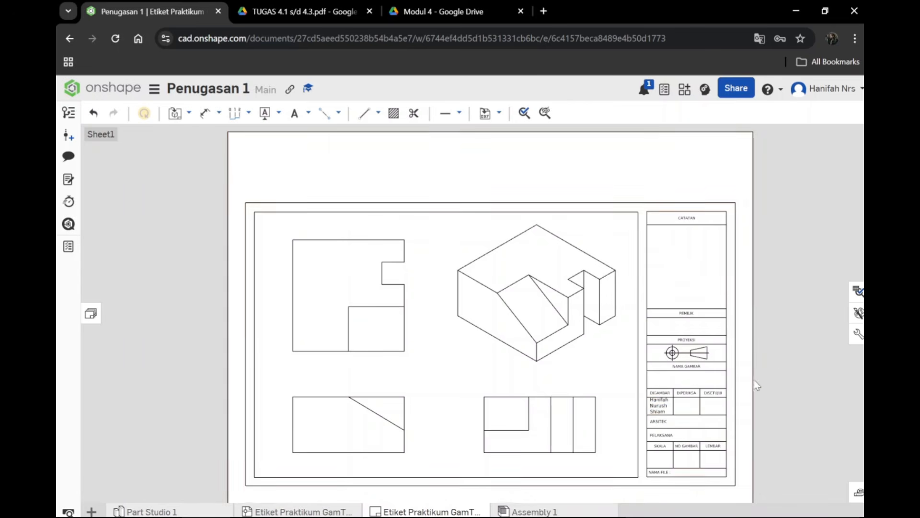
# Step: Make the drafter's name in the DIGAMBAR cell bold and centre-aligned
pyautogui.click(659, 407)
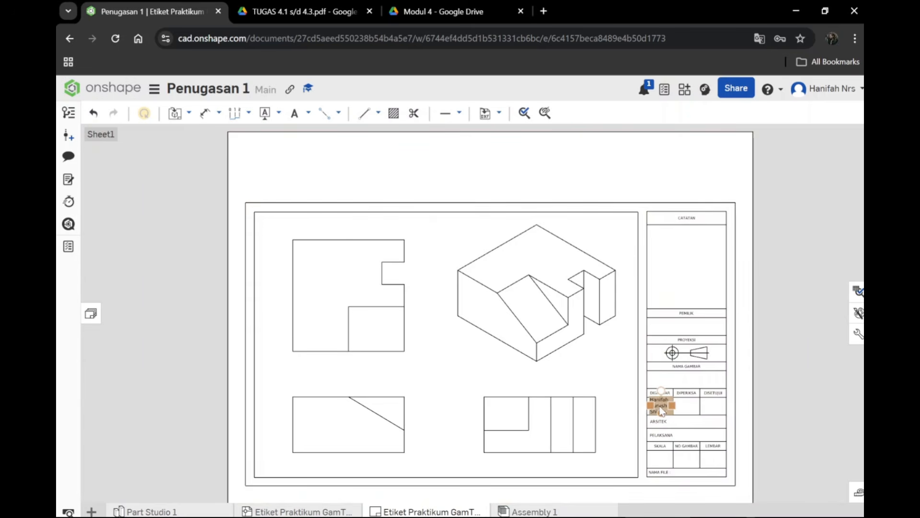
pyautogui.doubleClick(656, 404)
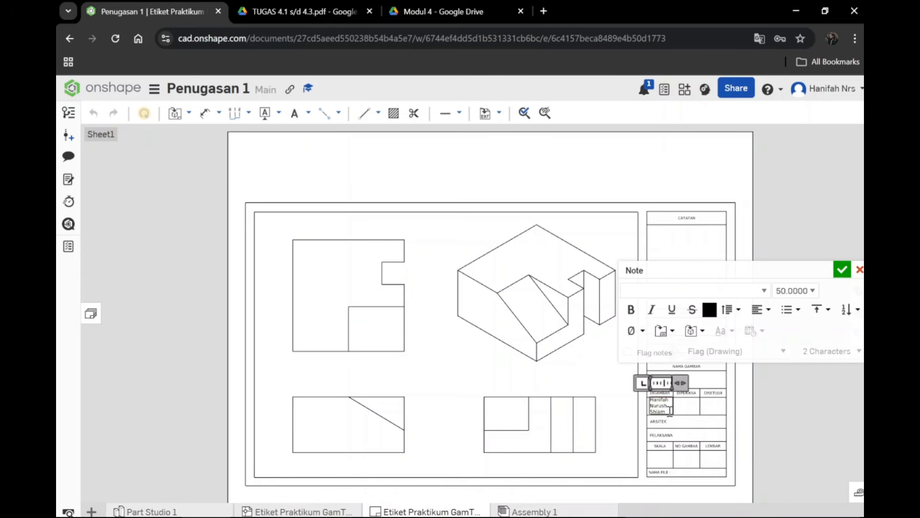
pyautogui.moveTo(670, 409); pyautogui.dragTo(648, 399)
pyautogui.click(780, 290)
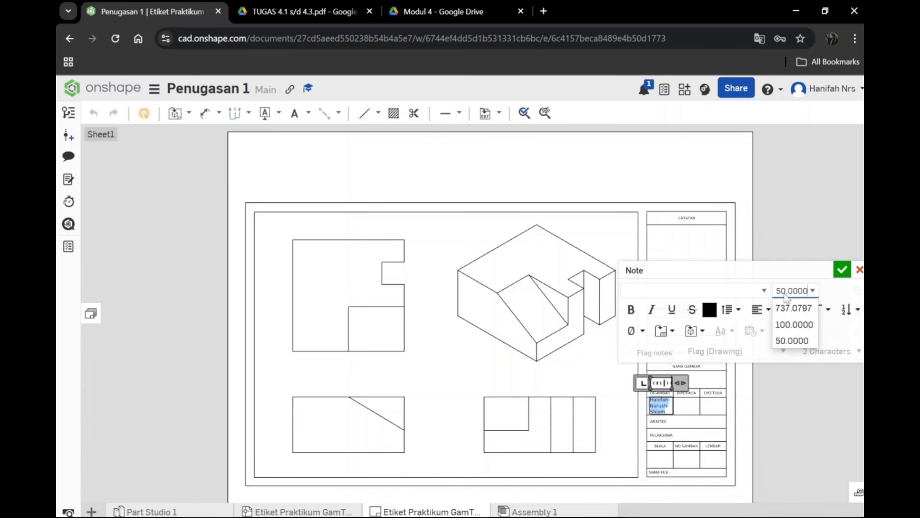
pyautogui.click(631, 311)
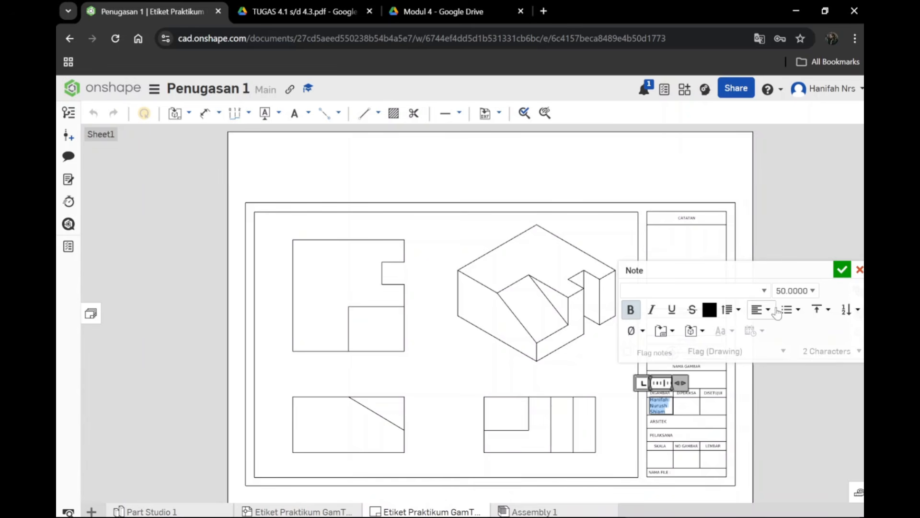
pyautogui.click(762, 309)
pyautogui.click(786, 350)
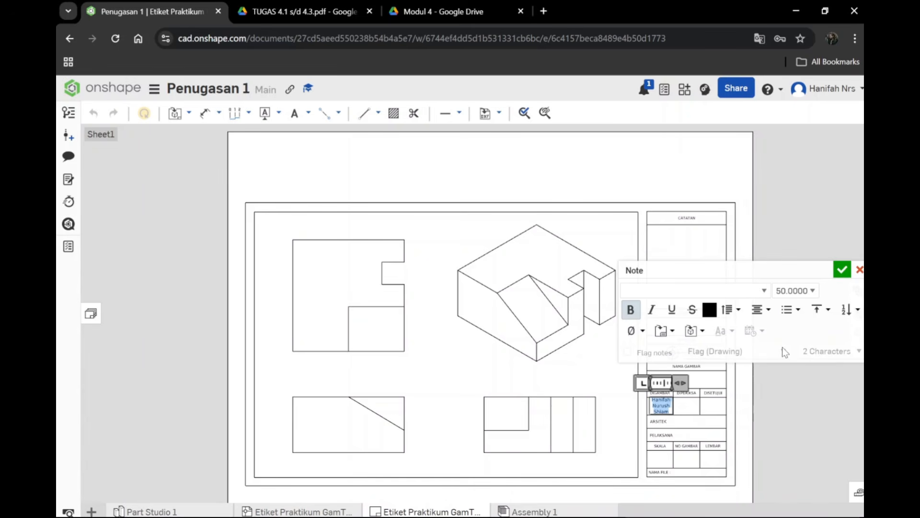
pyautogui.click(858, 309)
pyautogui.click(859, 312)
pyautogui.click(842, 270)
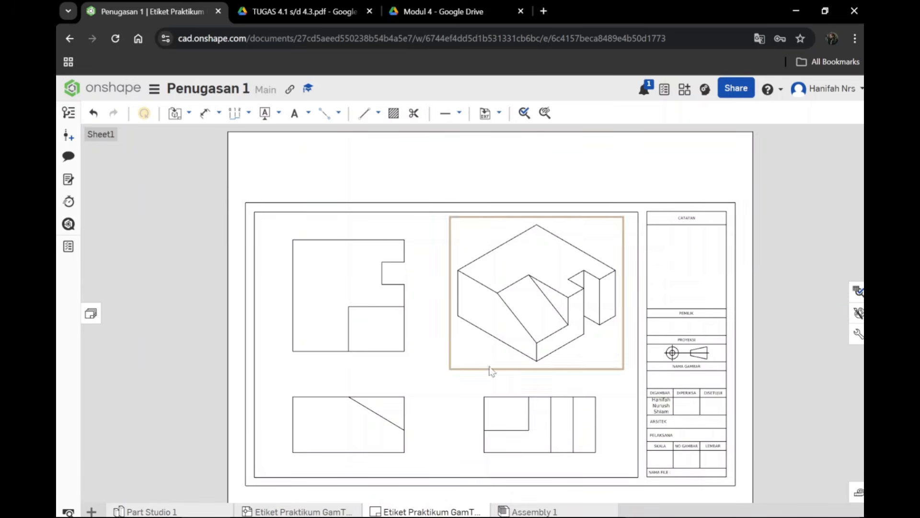
pyautogui.click(295, 113)
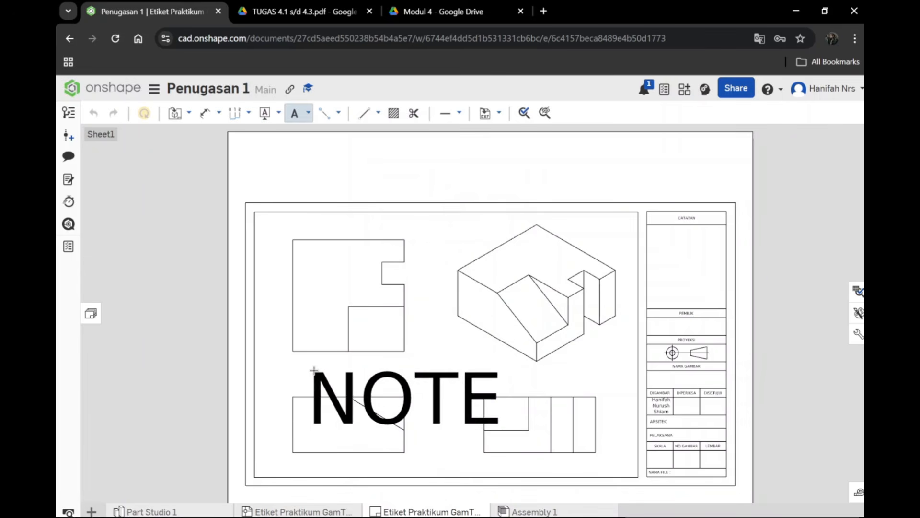
pyautogui.click(298, 362)
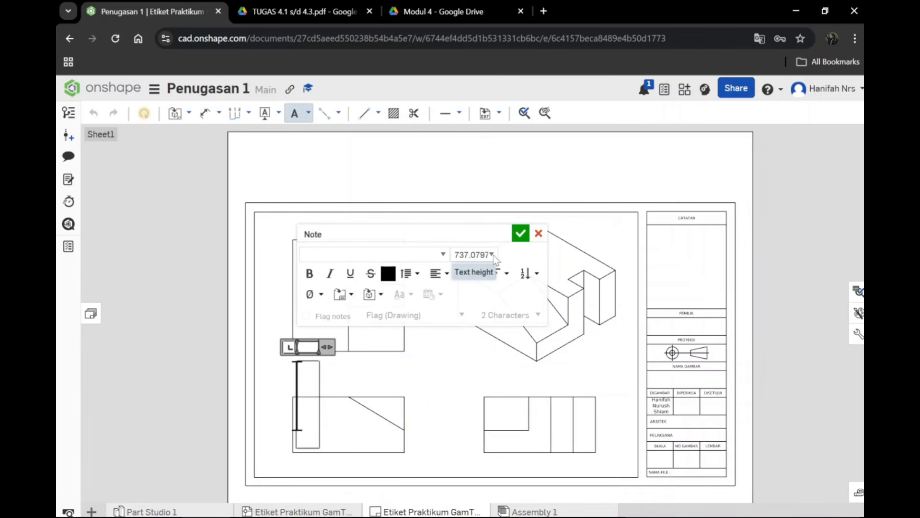
pyautogui.click(539, 233)
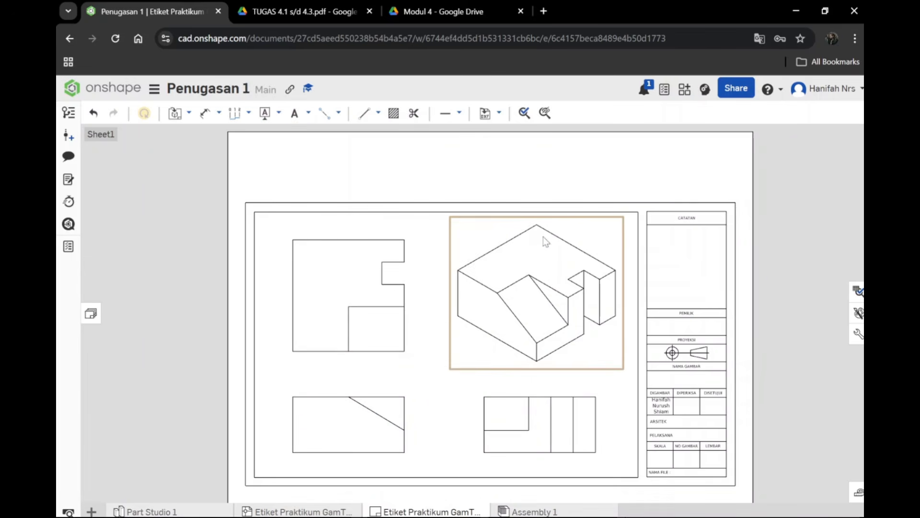
# Step: Set the drawing's default text height for notes to 50 mm
pyautogui.click(858, 336)
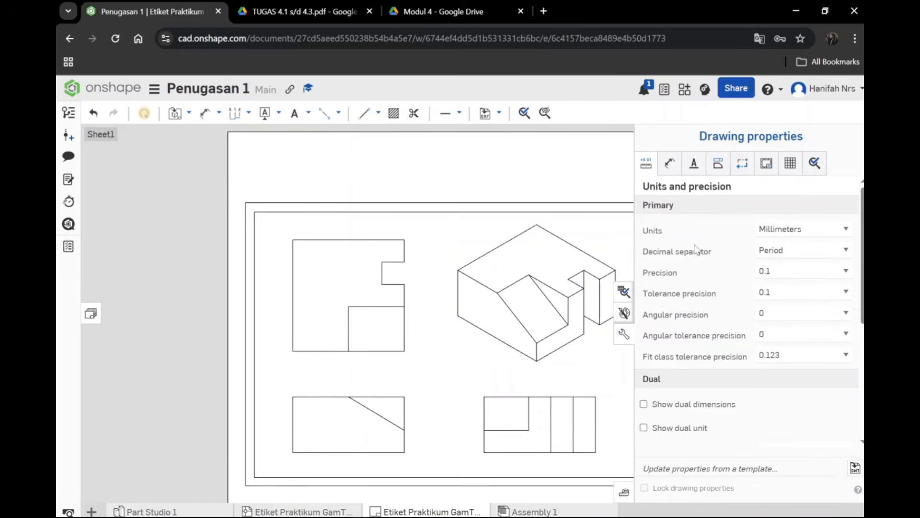
pyautogui.click(694, 166)
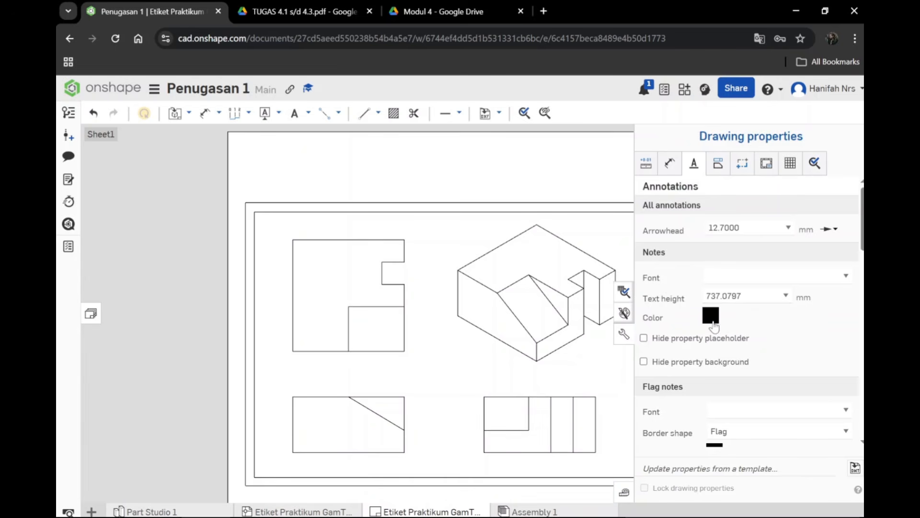
pyautogui.click(748, 298)
pyautogui.write('50')
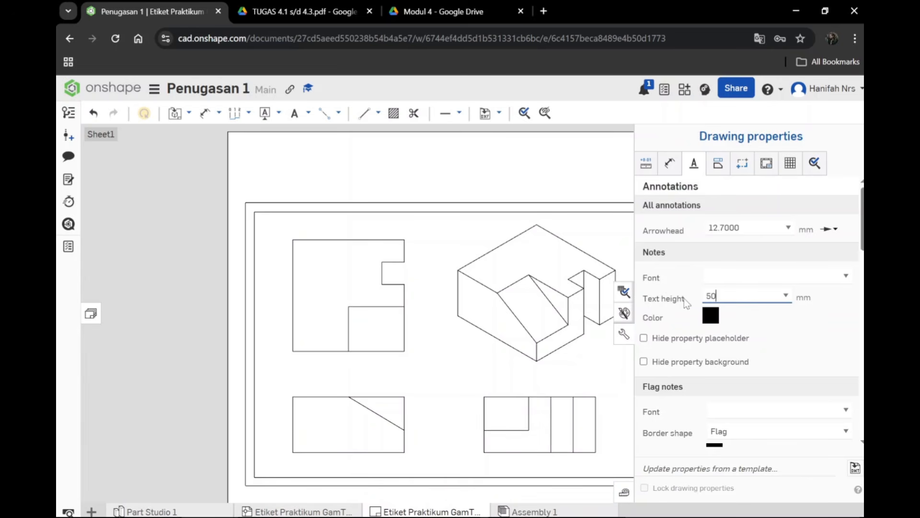
pyautogui.press('Return')
pyautogui.scroll(-5, 714, 381)
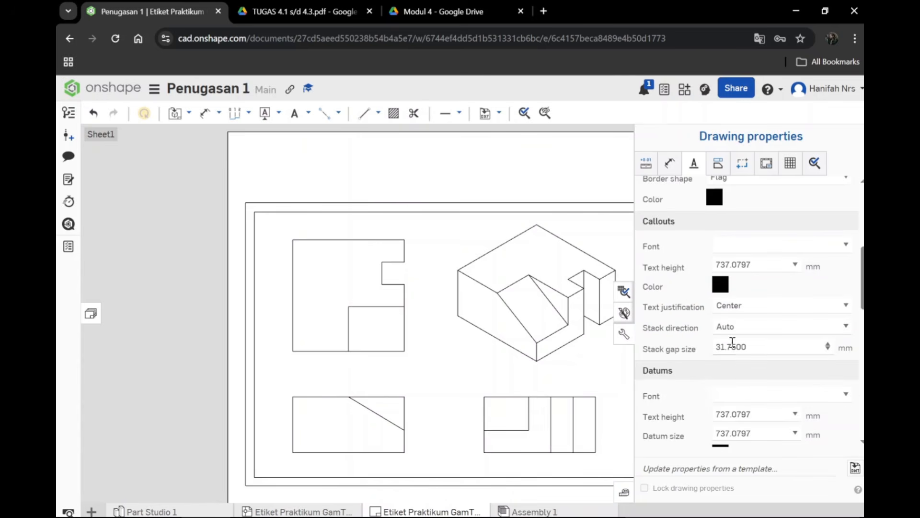
pyautogui.scroll(5, 732, 340)
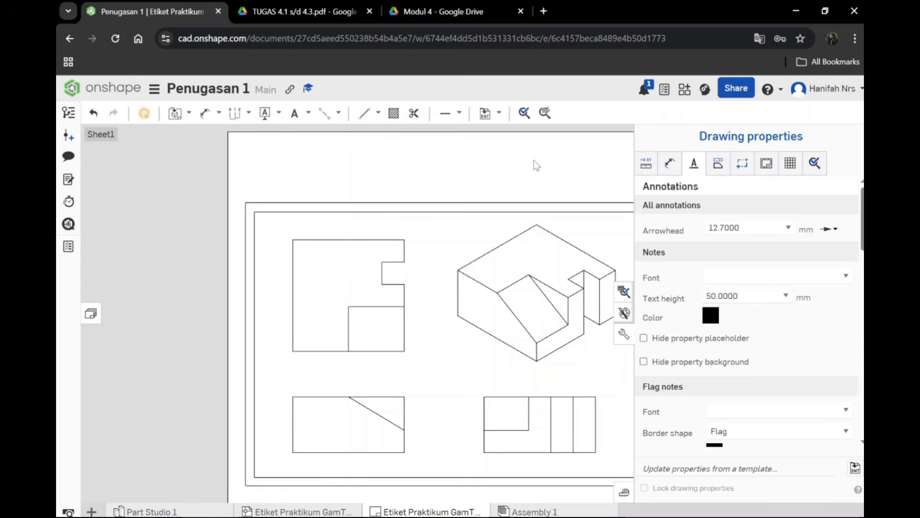
pyautogui.click(624, 334)
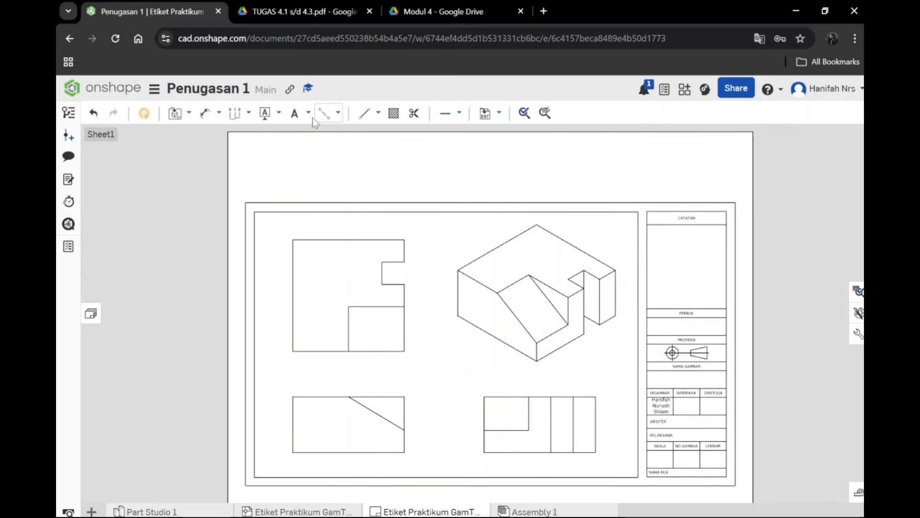
# Step: Add the note "Tampak Atas" beneath the top view and enlarge its text
pyautogui.click(295, 113)
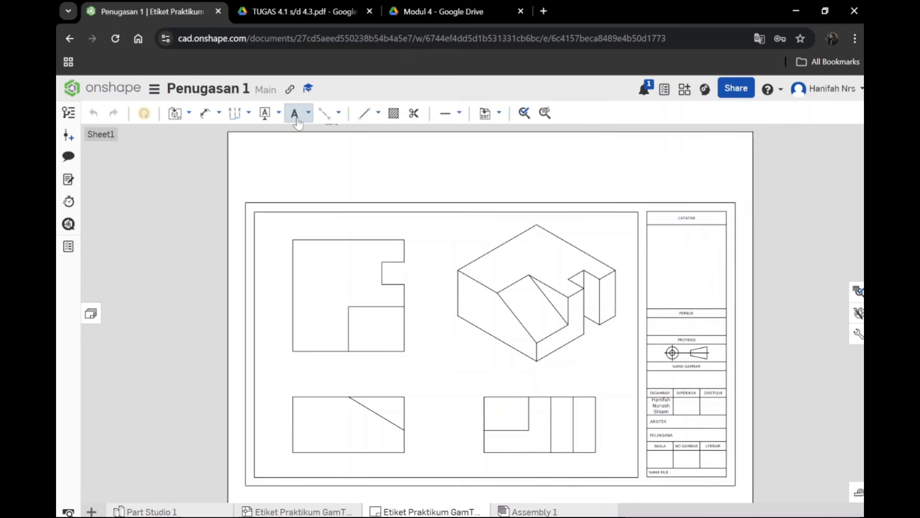
pyautogui.click(293, 357)
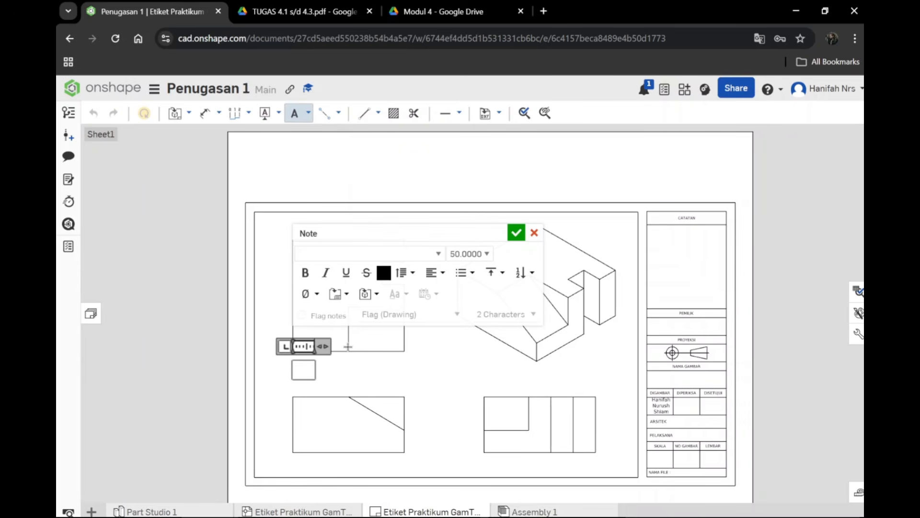
pyautogui.write('mpak Atas')
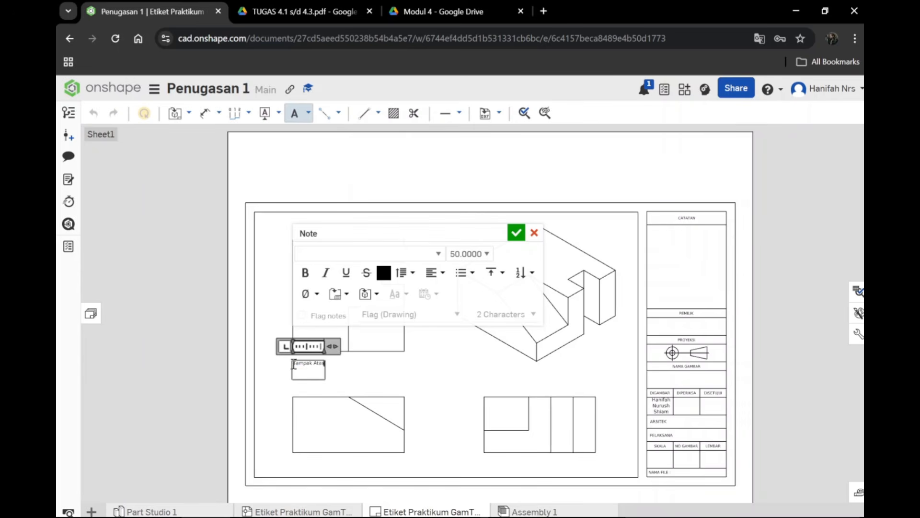
pyautogui.moveTo(294, 364); pyautogui.dragTo(330, 364)
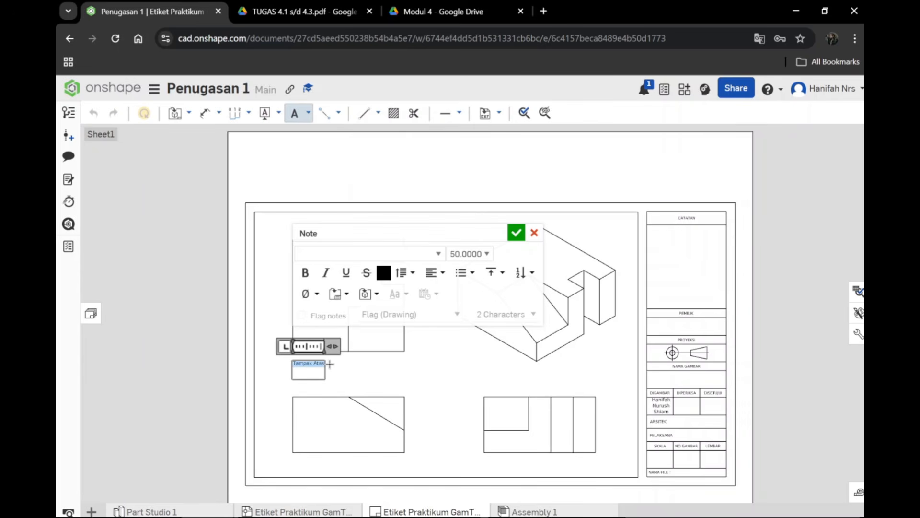
pyautogui.click(482, 253)
pyautogui.click(462, 288)
pyautogui.click(431, 381)
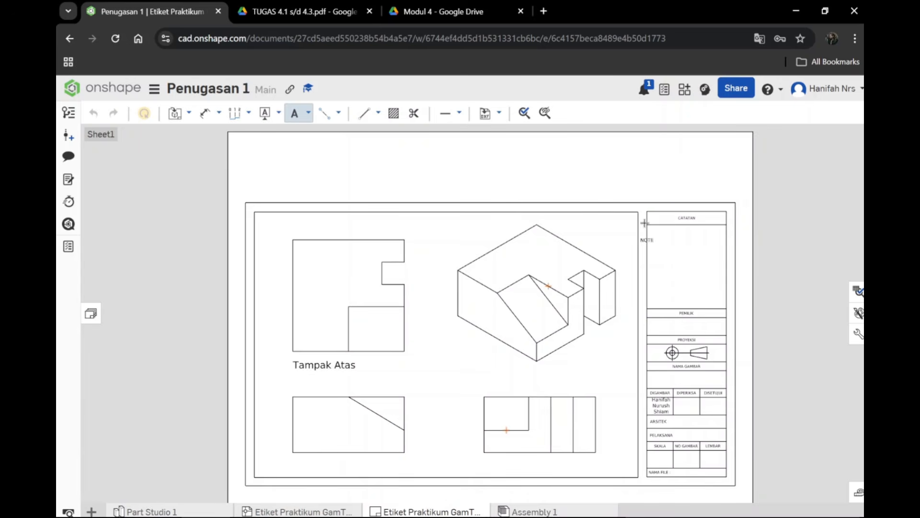
pyautogui.scroll(-2, 570, 213)
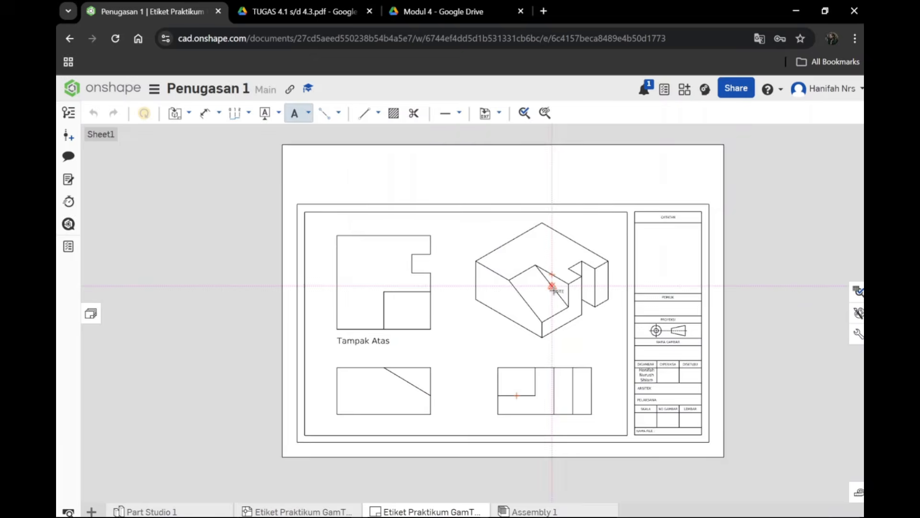
pyautogui.click(249, 196)
pyautogui.click(490, 225)
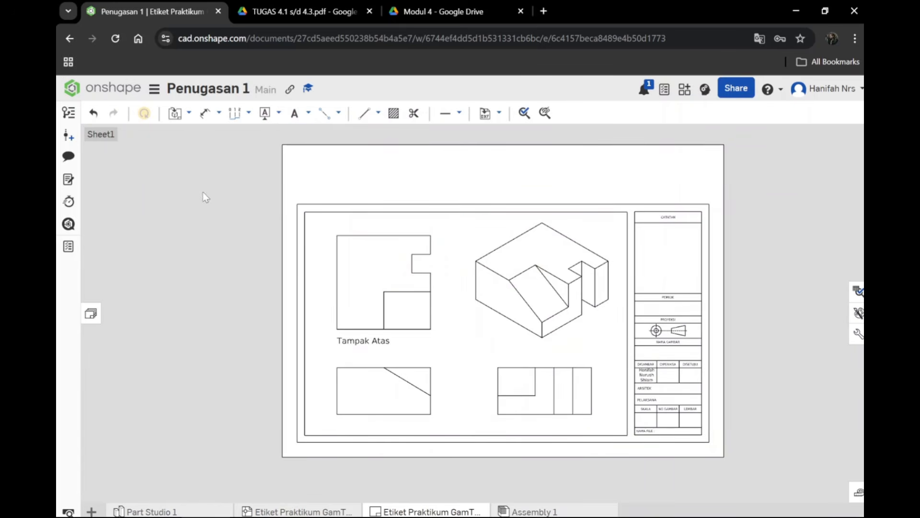
# Step: Duplicate the current Etiket Praktikum drawing and open the copy
pyautogui.rightClick(456, 512)
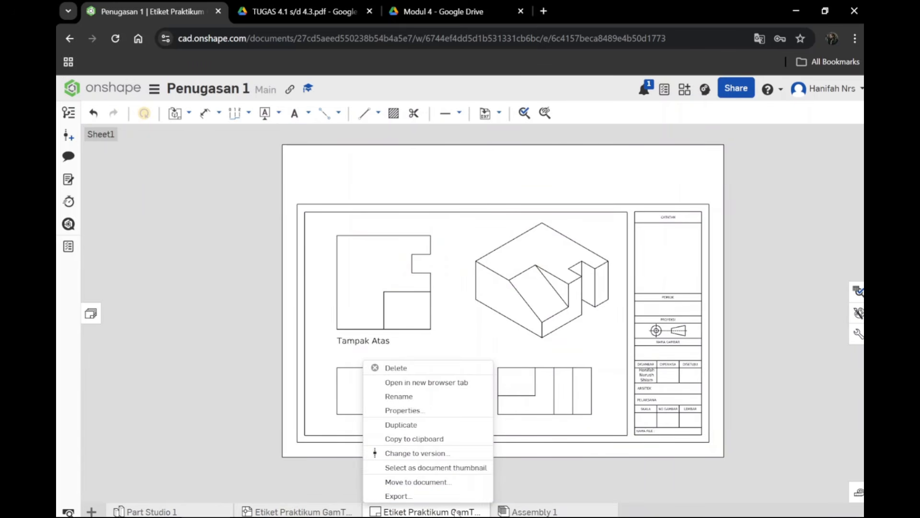
pyautogui.rightClick(458, 511)
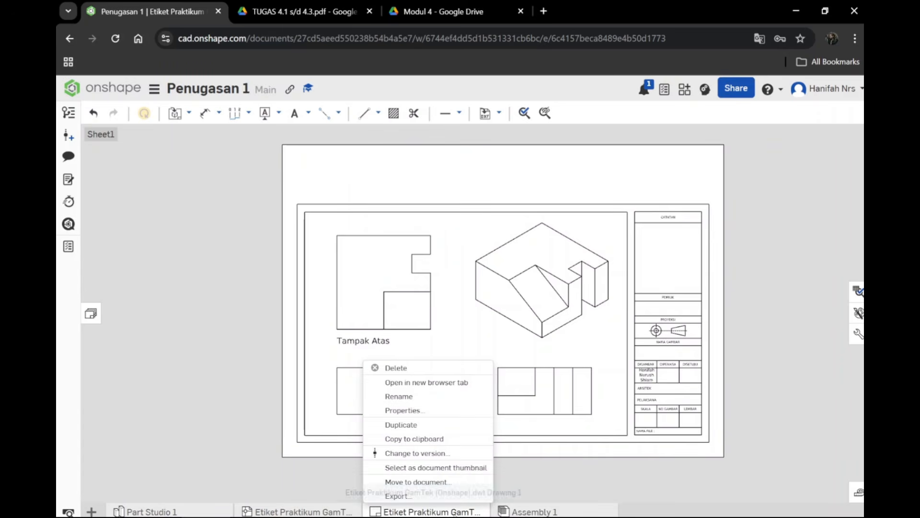
pyautogui.click(422, 425)
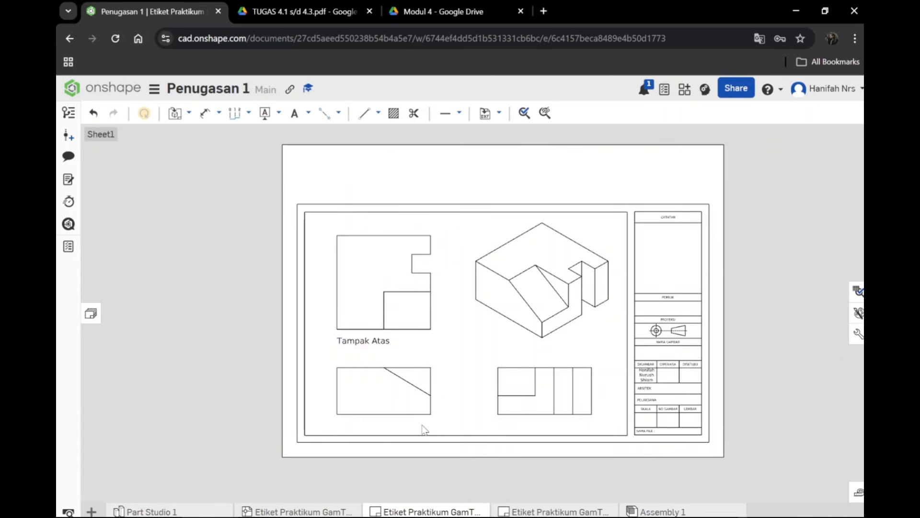
pyautogui.click(605, 511)
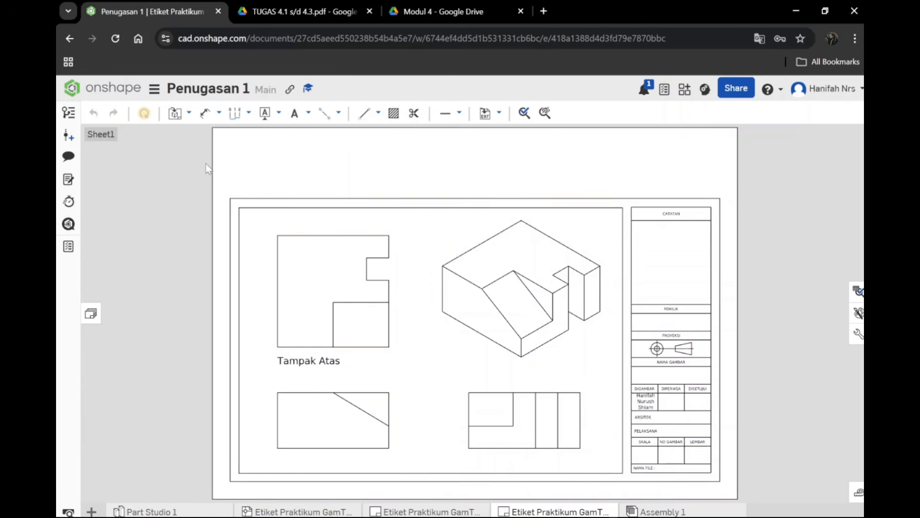
# Step: Dimension the overall width of the top view between its two upper corners, placing the dimension just above the edge
pyautogui.click(206, 116)
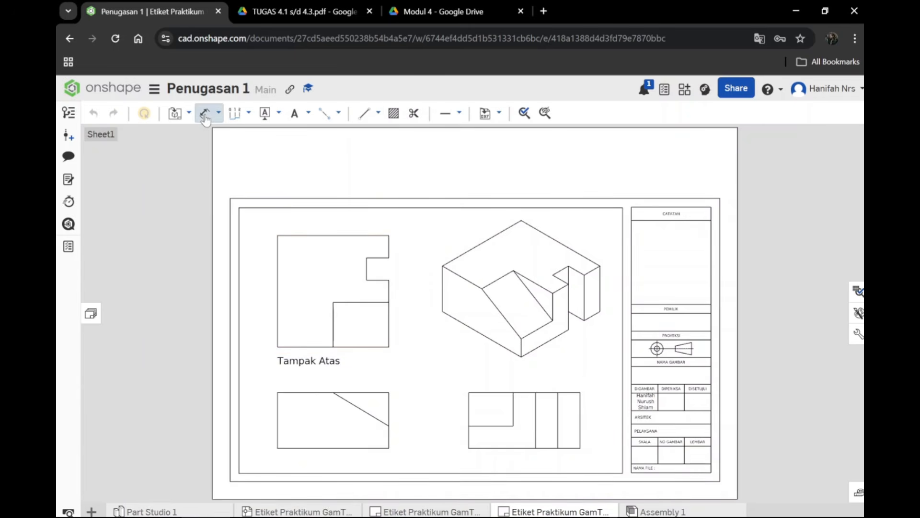
pyautogui.click(277, 235)
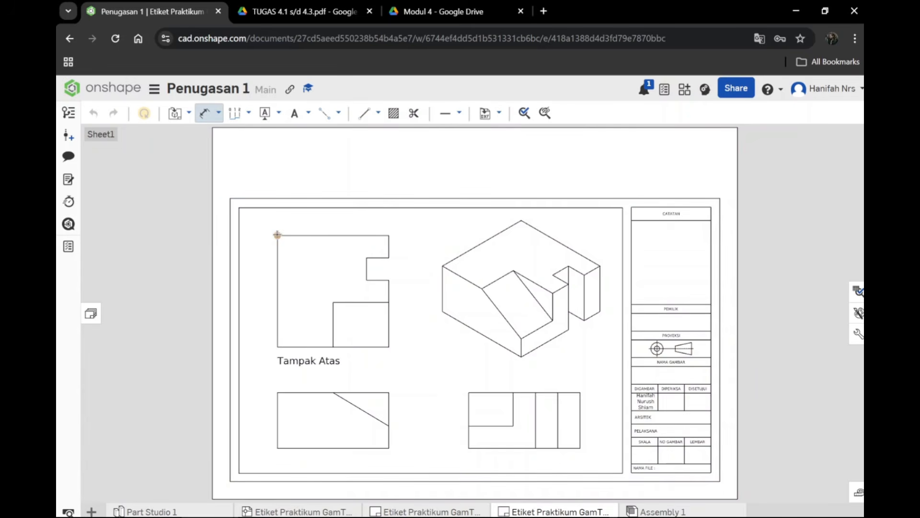
pyautogui.click(388, 235)
pyautogui.click(331, 229)
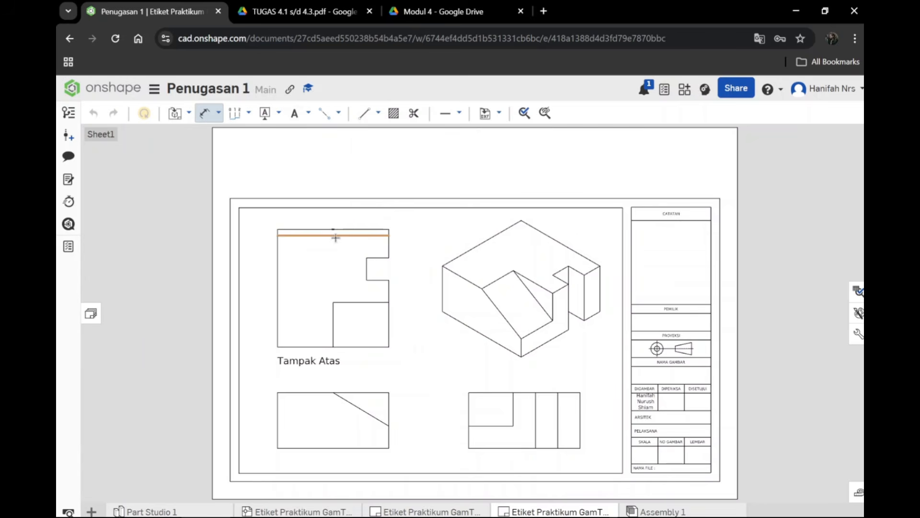
# Step: Set the text height of all dimensions in the drawing properties to 50 mm
pyautogui.click(859, 335)
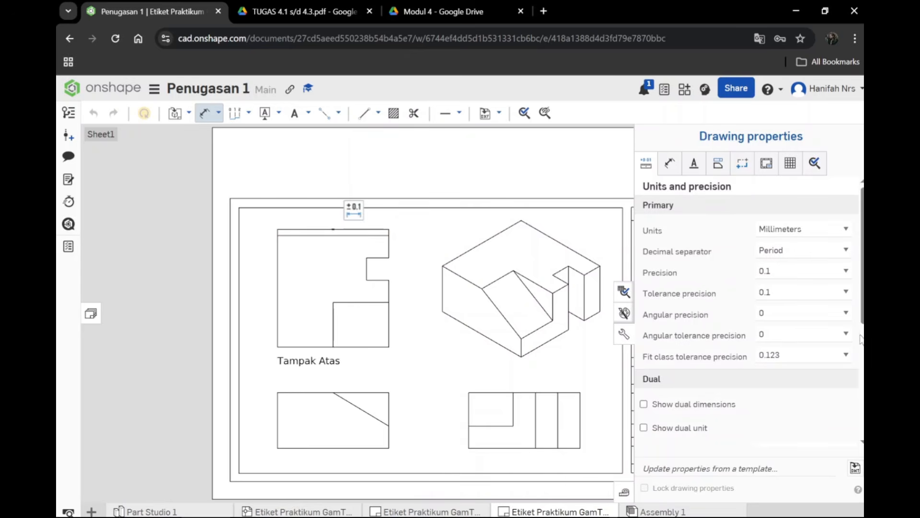
pyautogui.click(673, 168)
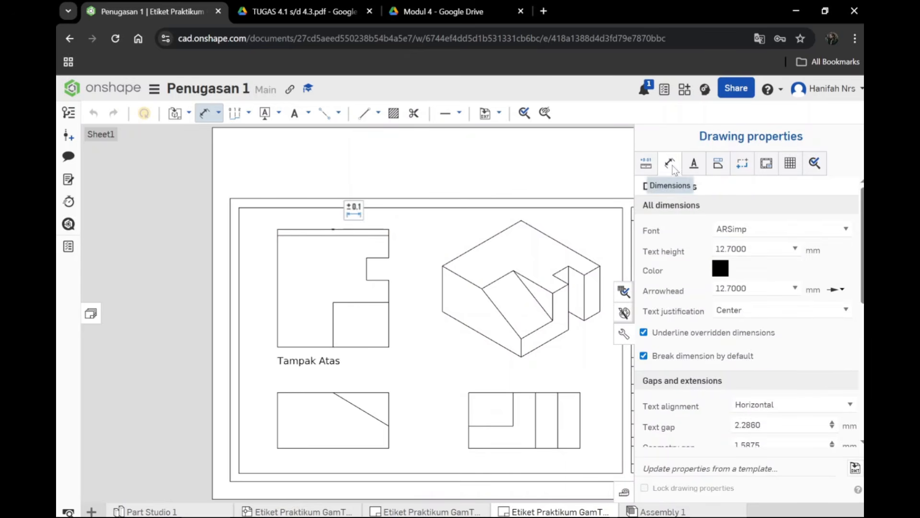
pyautogui.click(795, 250)
pyautogui.click(752, 249)
pyautogui.moveTo(753, 249); pyautogui.dragTo(686, 248)
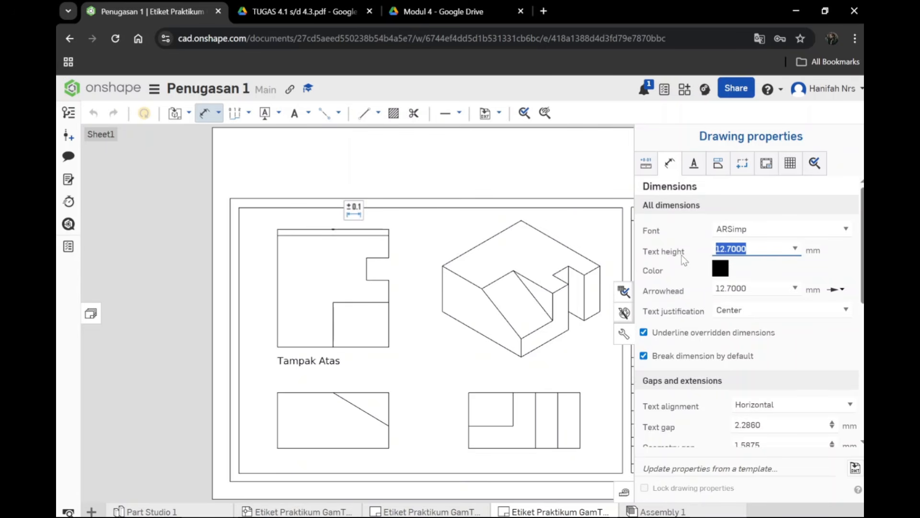
pyautogui.write('50')
pyautogui.press('Return')
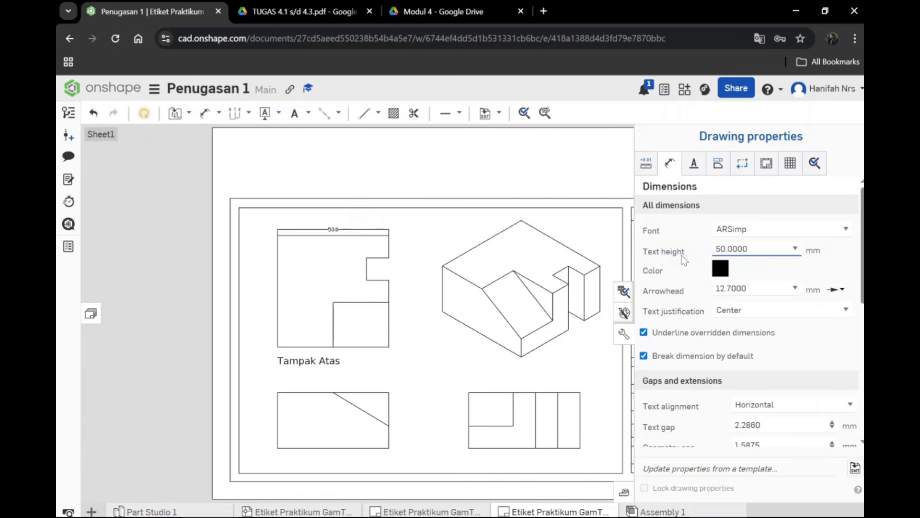
# Step: Choose the filled arrowhead style for all dimensions, trying an arrowhead size of 75 mm and settling on 100 mm
pyautogui.click(835, 289)
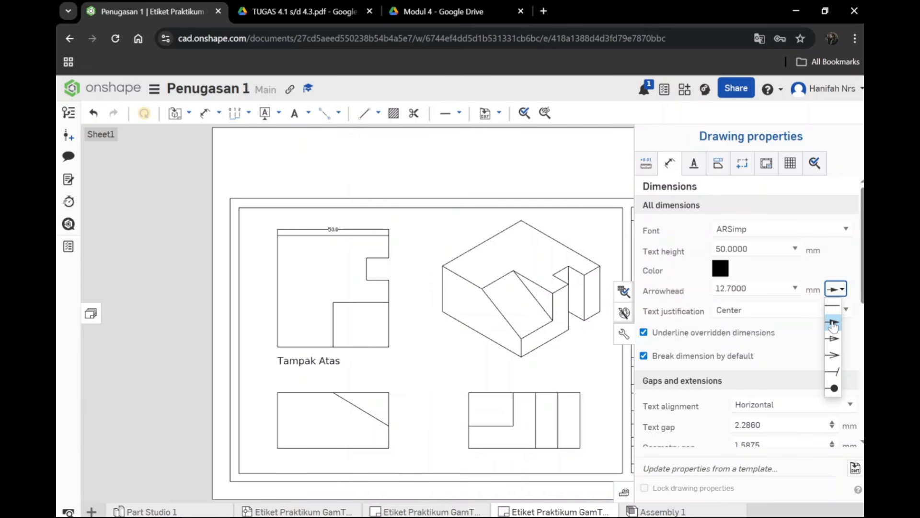
pyautogui.click(833, 324)
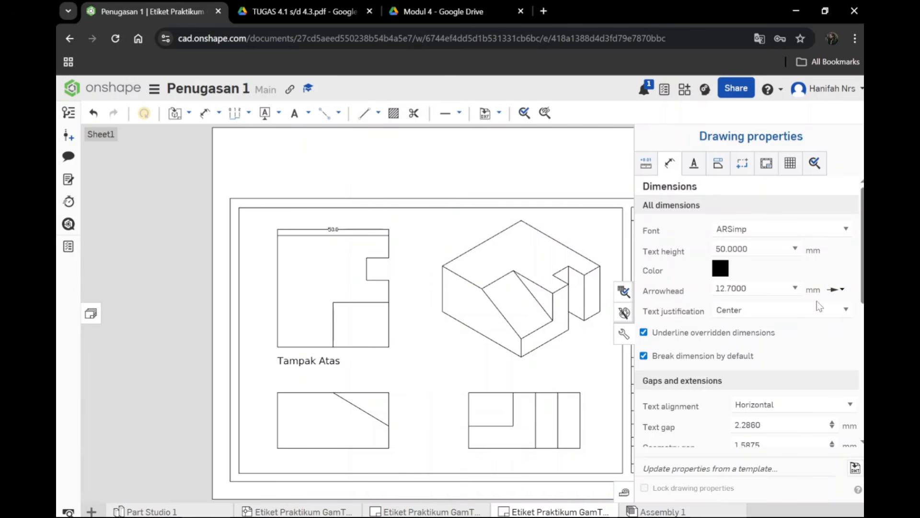
pyautogui.click(795, 289)
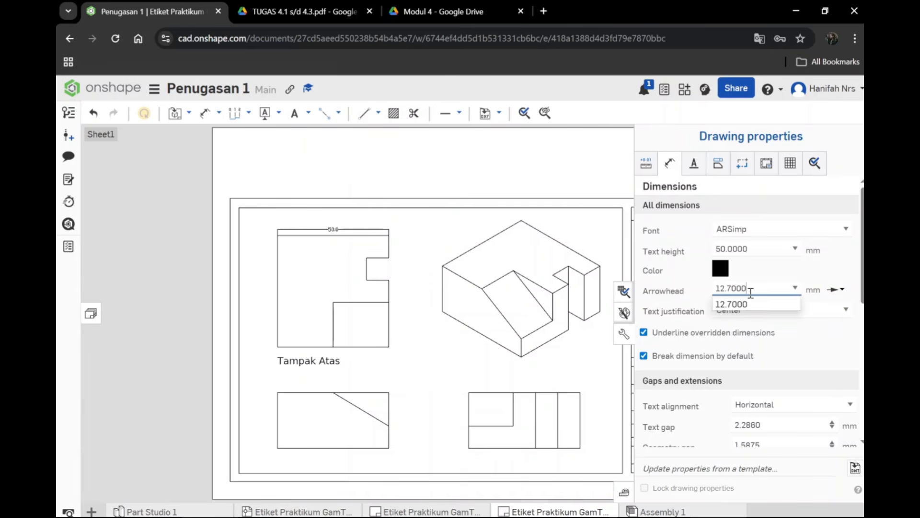
pyautogui.moveTo(752, 292); pyautogui.dragTo(694, 286)
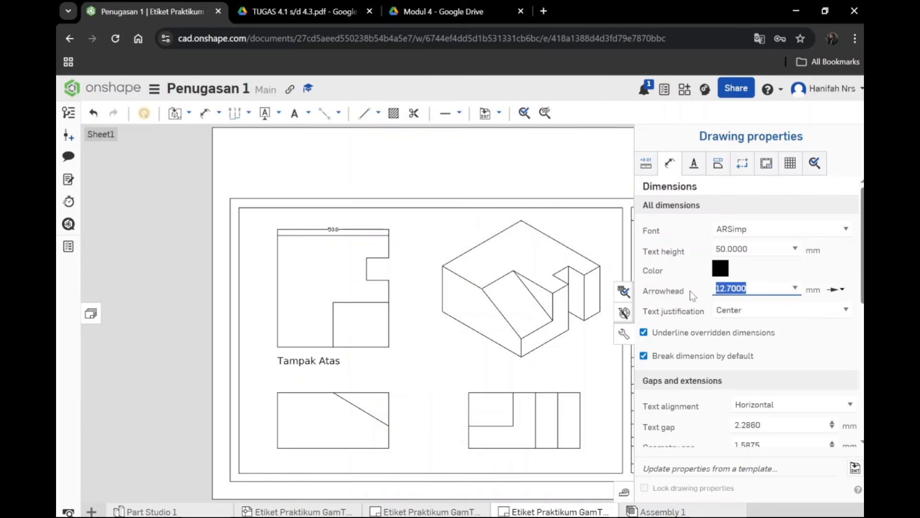
pyautogui.write('75.0000')
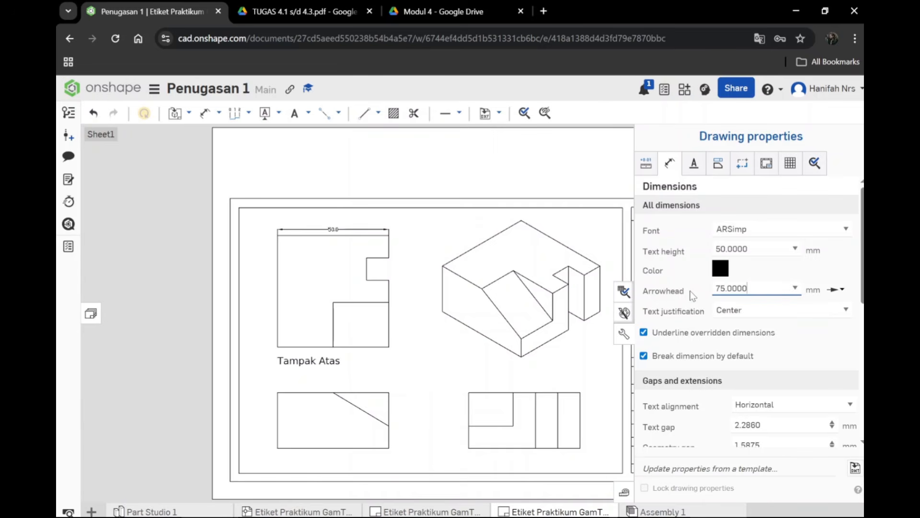
pyautogui.moveTo(755, 290); pyautogui.dragTo(713, 297)
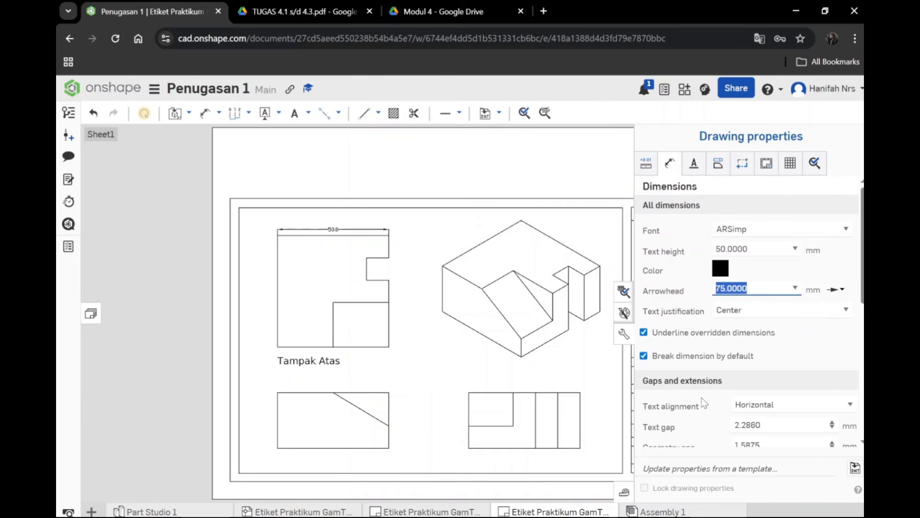
pyautogui.write('100.0000')
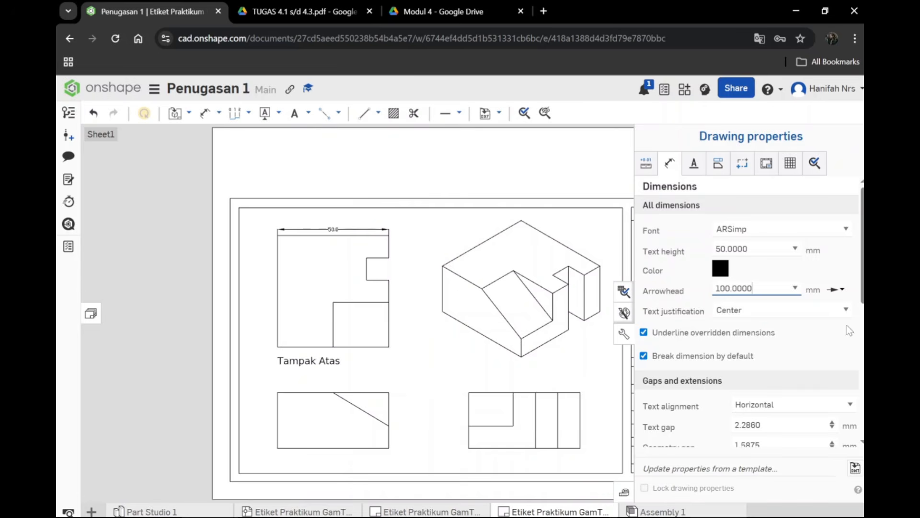
# Step: Try left text justification for all dimensions, set it back to Center and look over the gap and extension settings
pyautogui.click(846, 310)
pyautogui.click(771, 336)
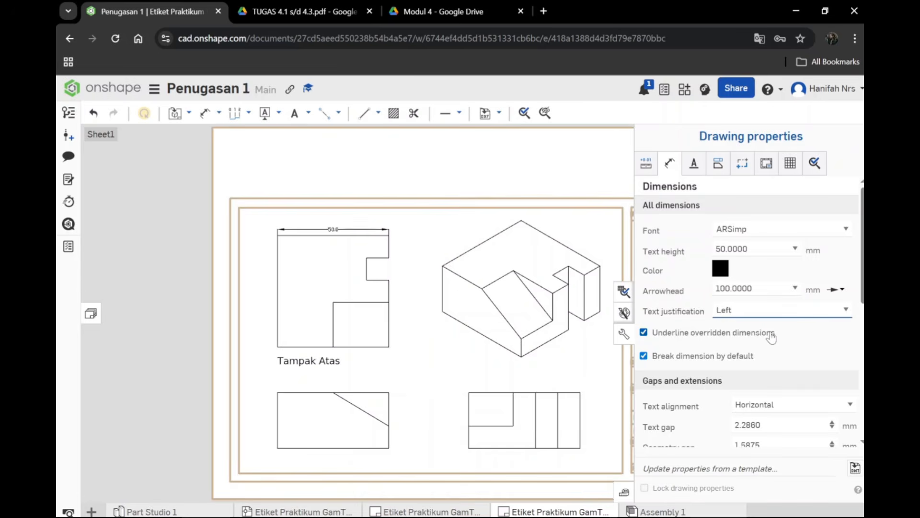
pyautogui.click(848, 309)
pyautogui.click(778, 345)
pyautogui.scroll(-4, 712, 314)
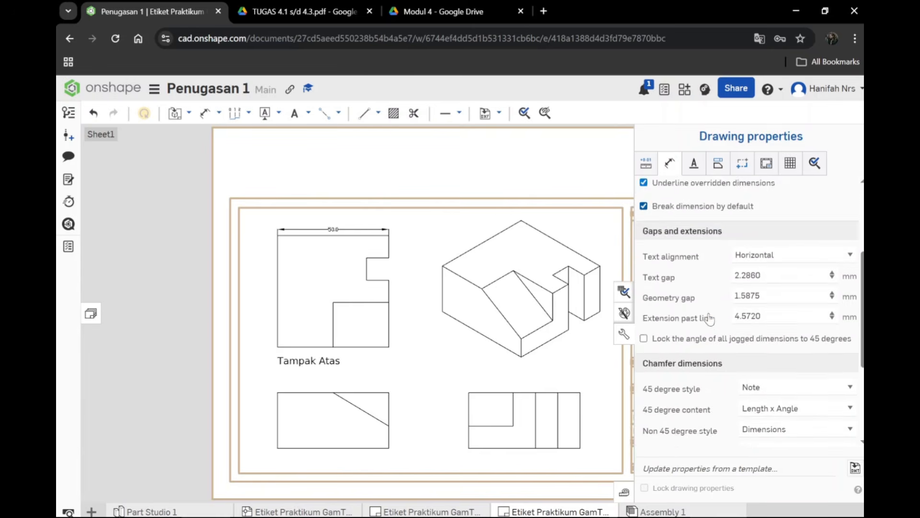
pyautogui.scroll(4, 711, 316)
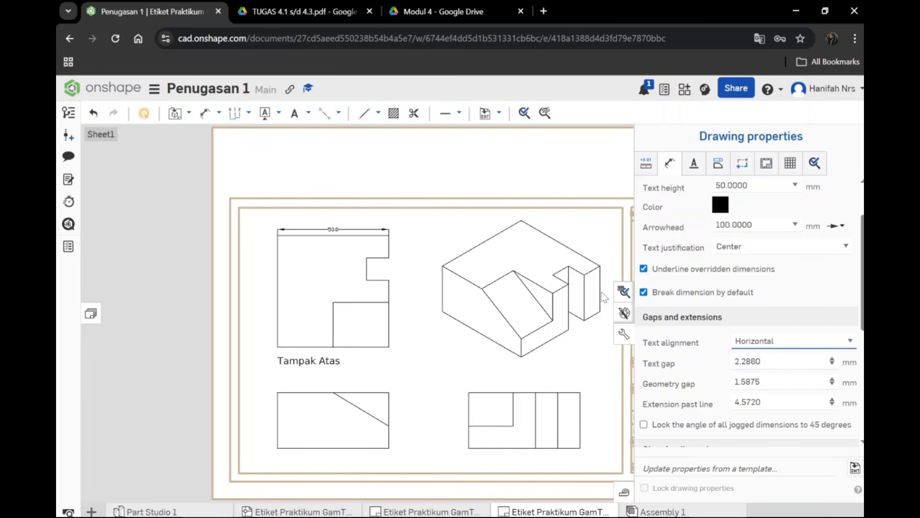
# Step: Dimension the overall height of the top view between its two left corners, placing the dimension just outside the left edge
pyautogui.click(624, 334)
pyautogui.click(205, 113)
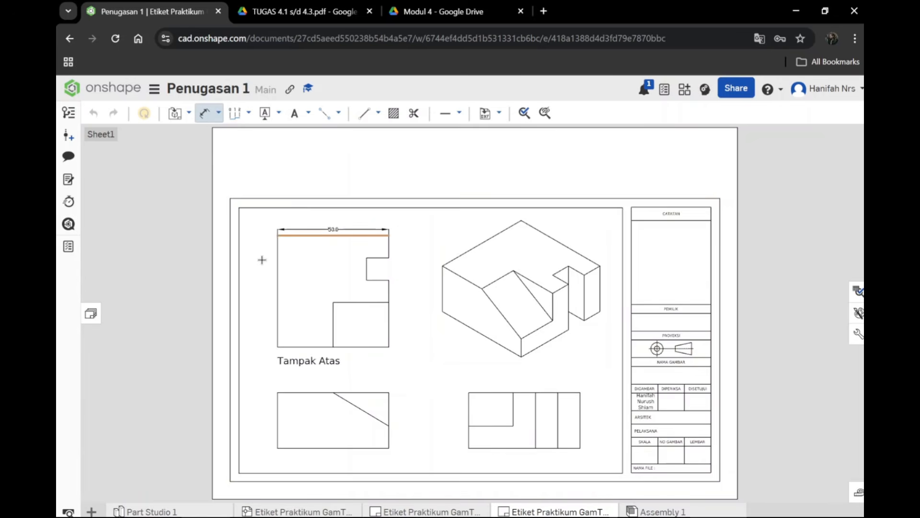
pyautogui.click(278, 235)
pyautogui.click(278, 346)
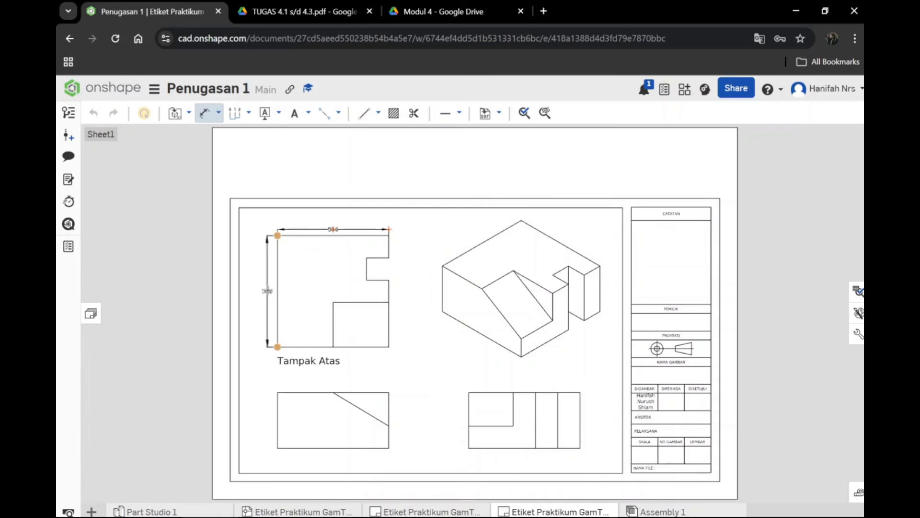
pyautogui.click(267, 291)
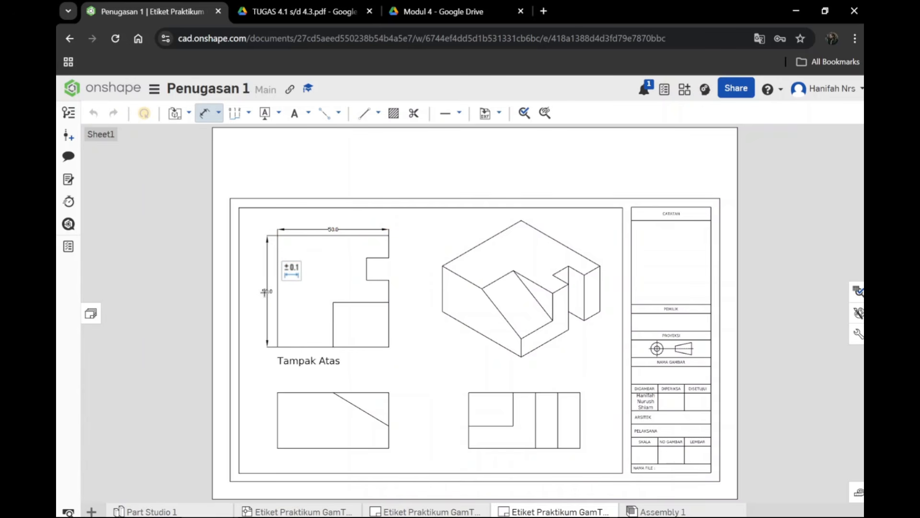
# Step: Set the text alignment of all dimensions to Align with dimension line, try a text gap of 2.3860 mm and undo the last change
pyautogui.click(858, 313)
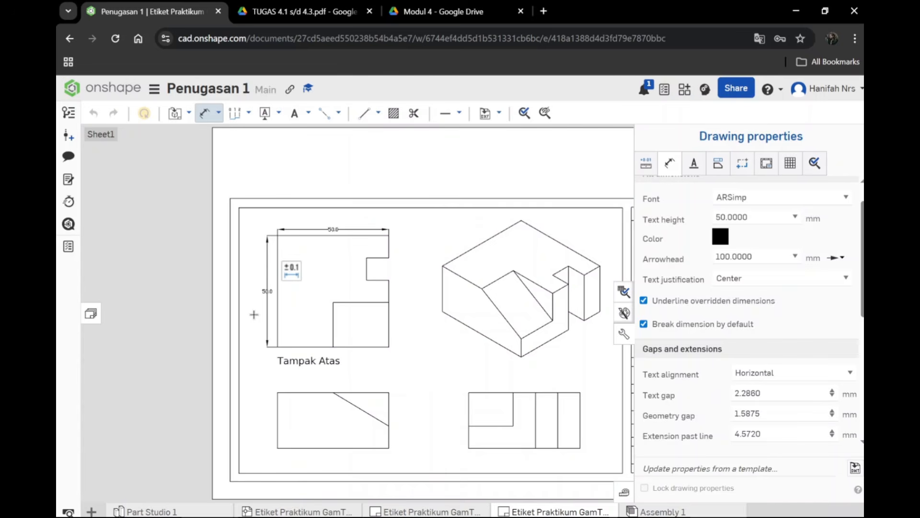
pyautogui.click(772, 394)
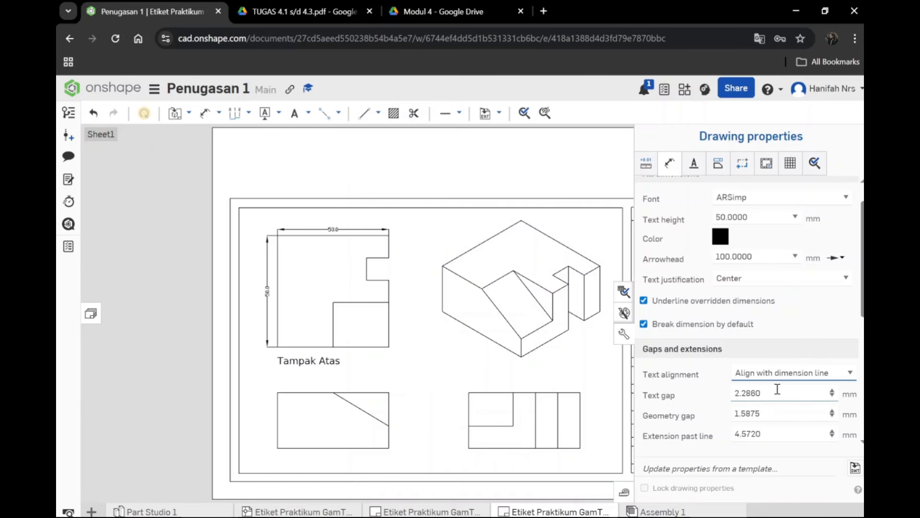
pyautogui.click(832, 391)
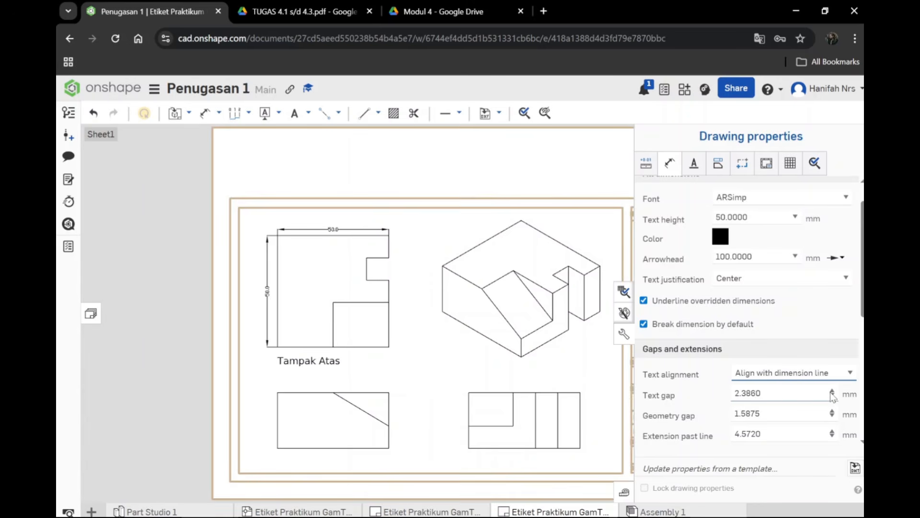
pyautogui.hotkey('ctrl', 'z')
# Step: Check the dimensions and view labels in the reference PDF TUGAS 4.1 s/d 4.3, and return to the Onshape drawing
pyautogui.hotkey('ctrl', 'Tab')
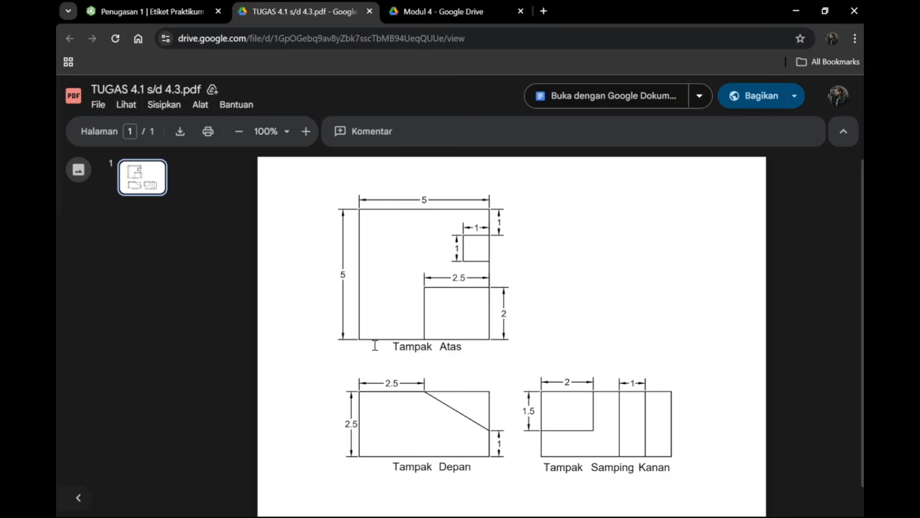
pyautogui.hotkey('ctrl', 'shift', 'Tab')
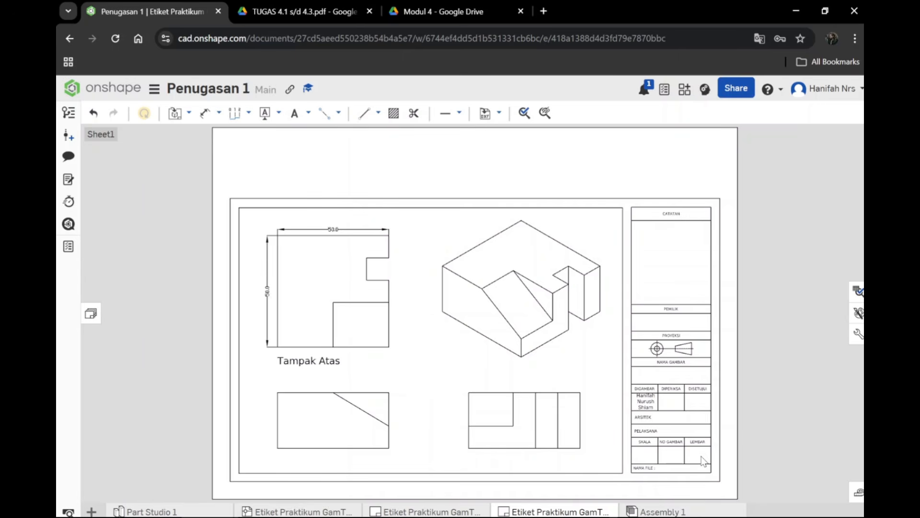
pyautogui.scroll(1, 274, 369)
pyautogui.click(274, 369)
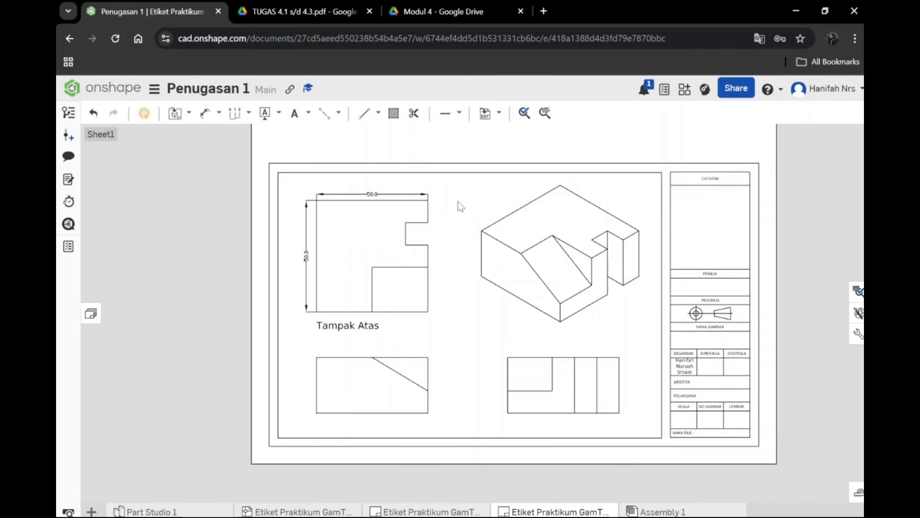
pyautogui.click(386, 320)
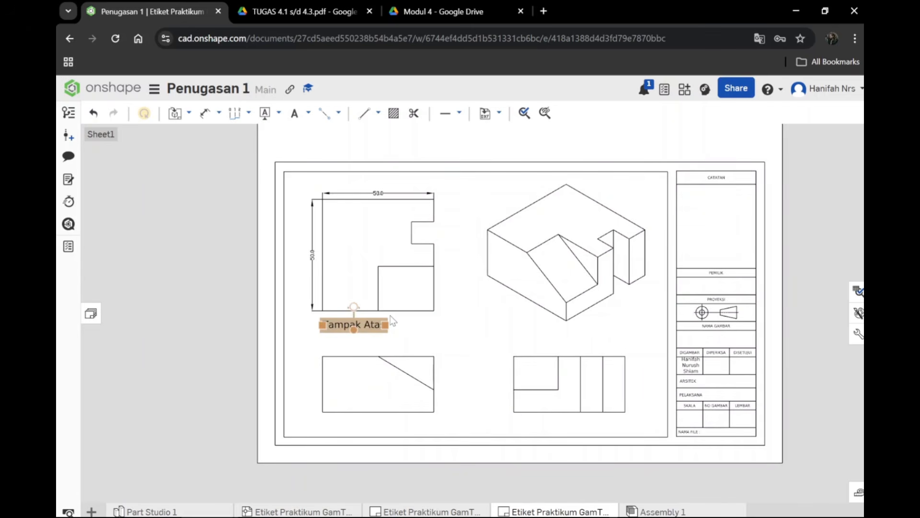
pyautogui.click(301, 385)
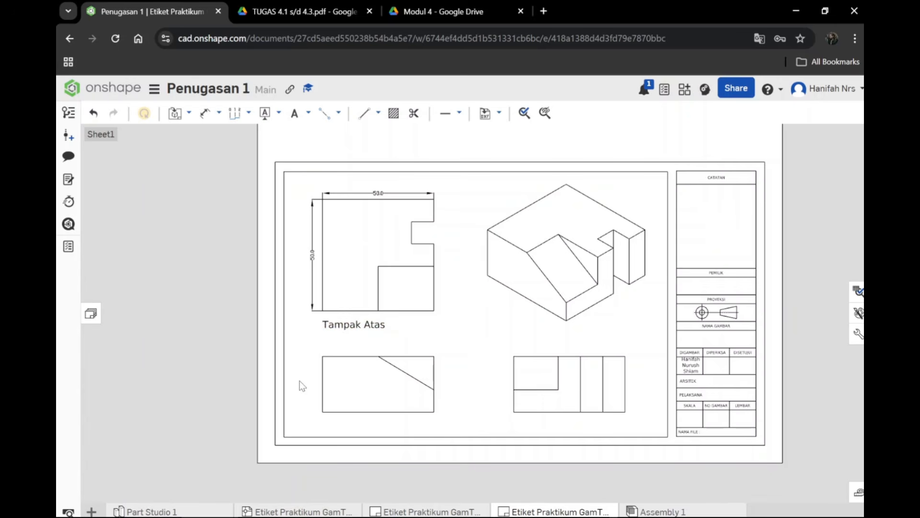
# Step: Open the export settings for the first Etiket Praktikum drawing, for downloading it in PDF format
pyautogui.rightClick(310, 512)
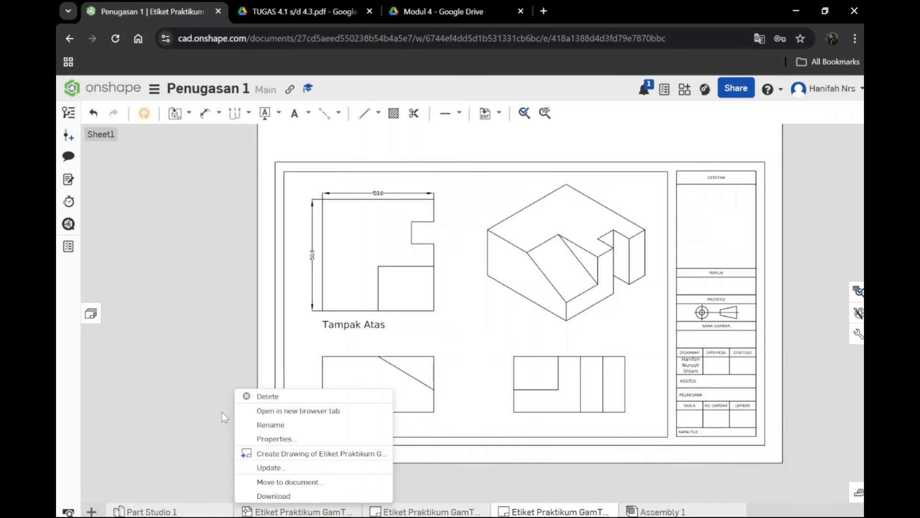
pyautogui.click(273, 495)
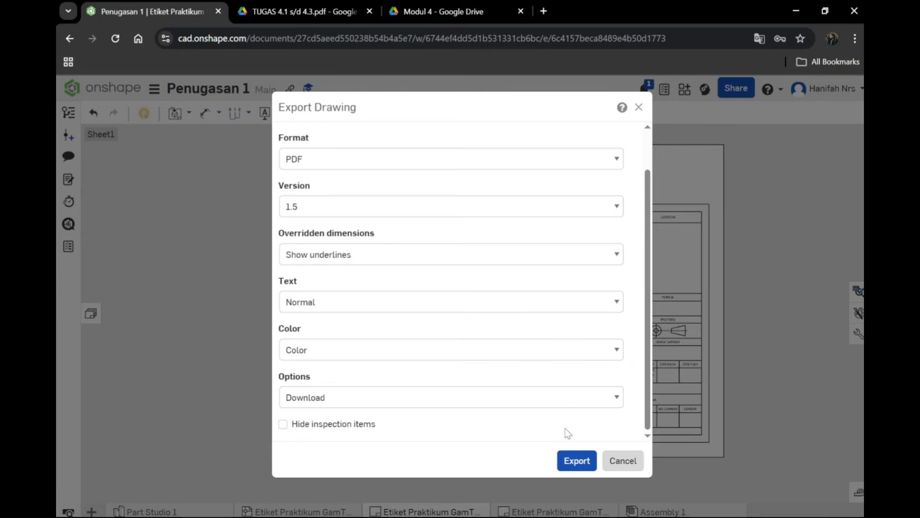
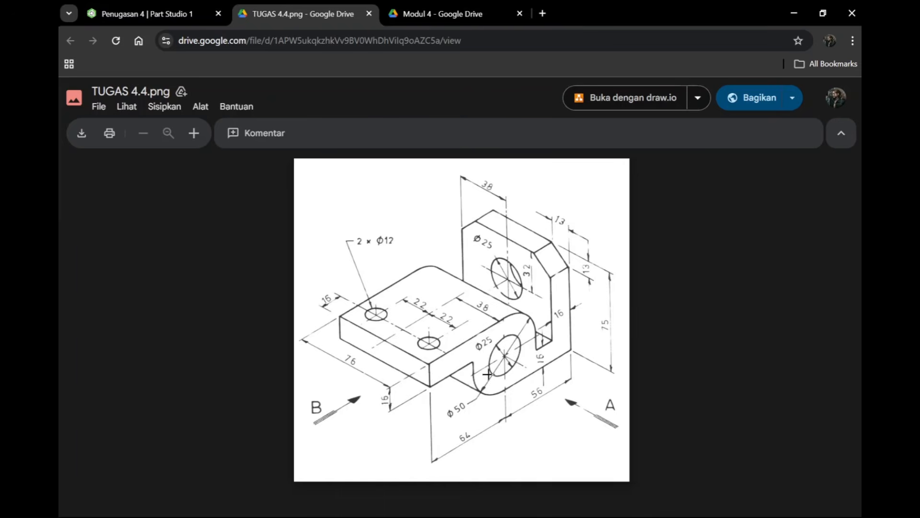
# Step: Check the TUGAS 4.4 reference image in the Modul 4 folder, return to the Penugasan 4 Part Studio and show its page in English
pyautogui.click(432, 15)
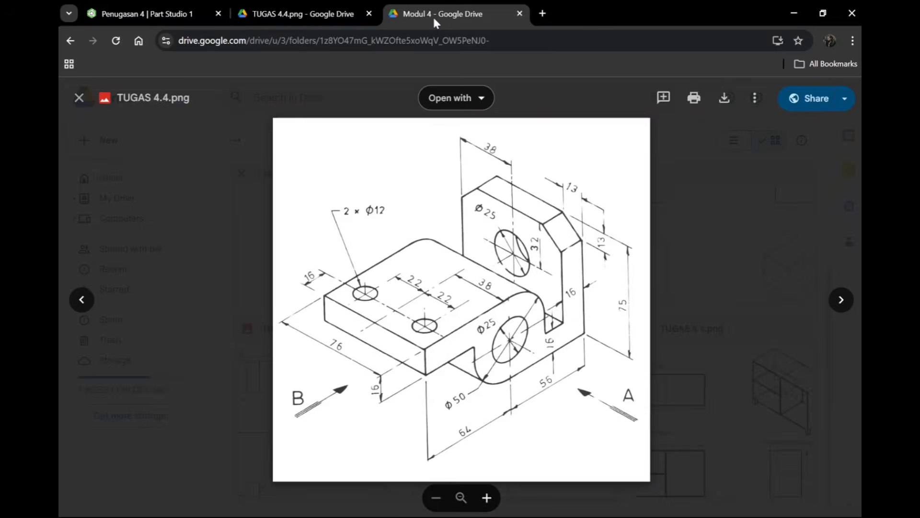
pyautogui.click(177, 19)
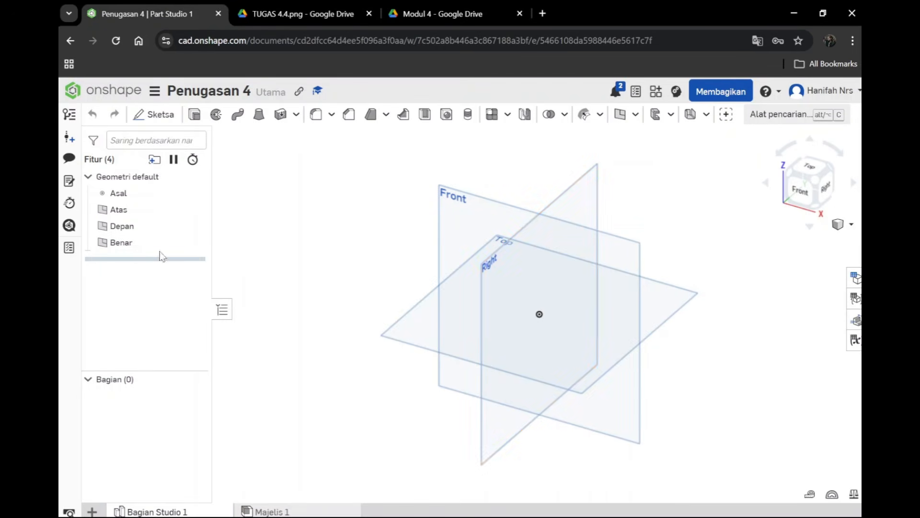
pyautogui.click(758, 44)
pyautogui.click(677, 71)
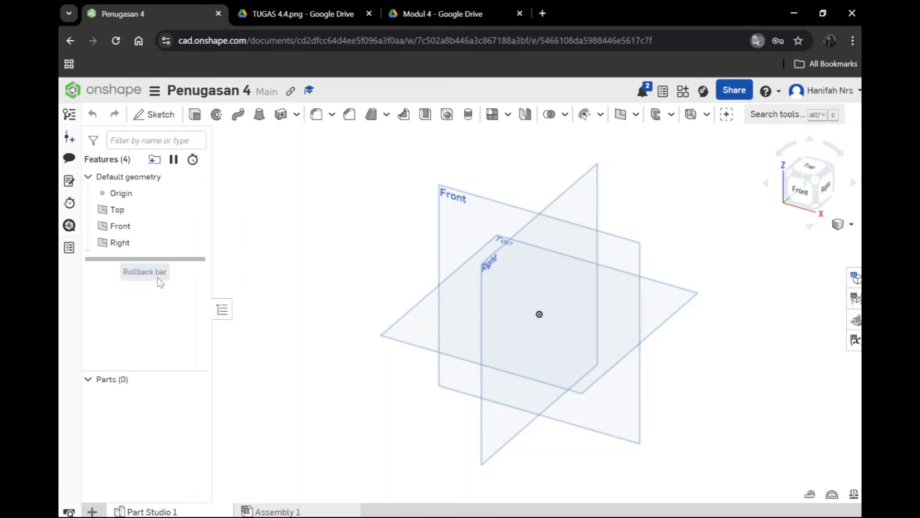
# Step: Hide the Front and Top planes and start a sketch on the Right plane, viewed straight on
pyautogui.click(196, 227)
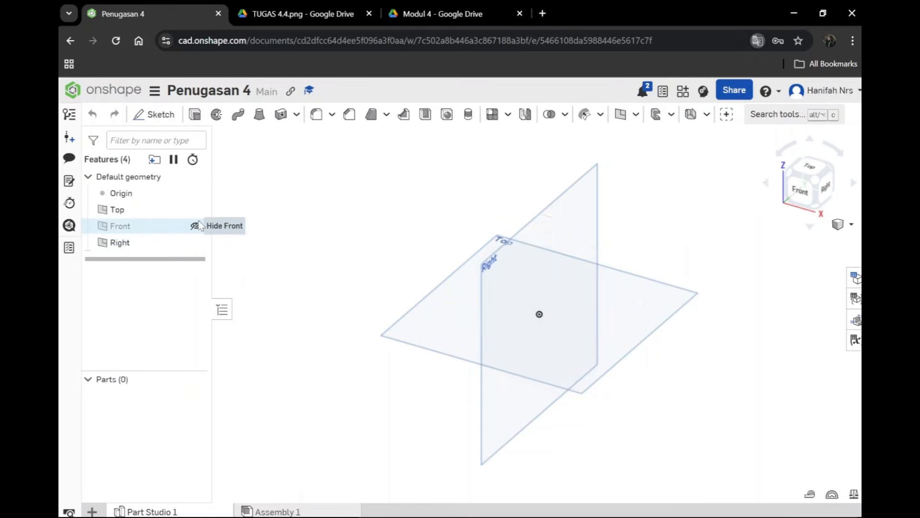
pyautogui.click(196, 210)
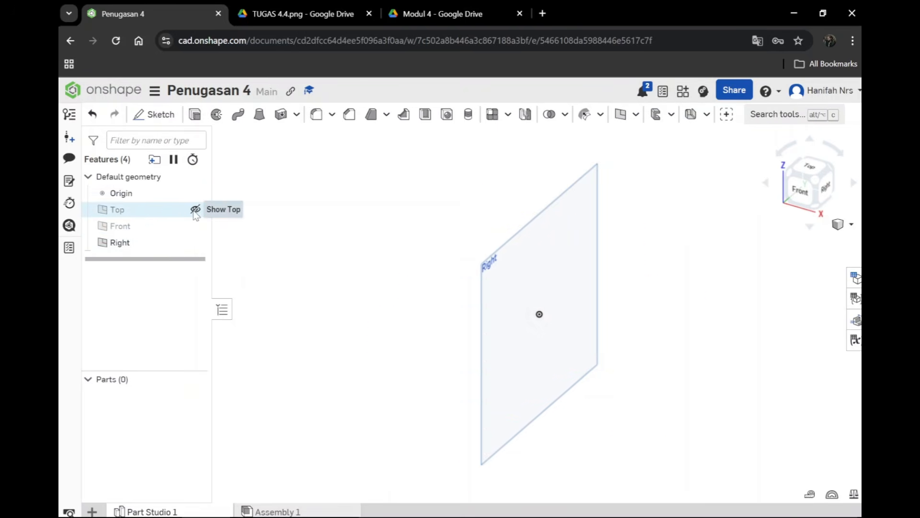
pyautogui.click(513, 294)
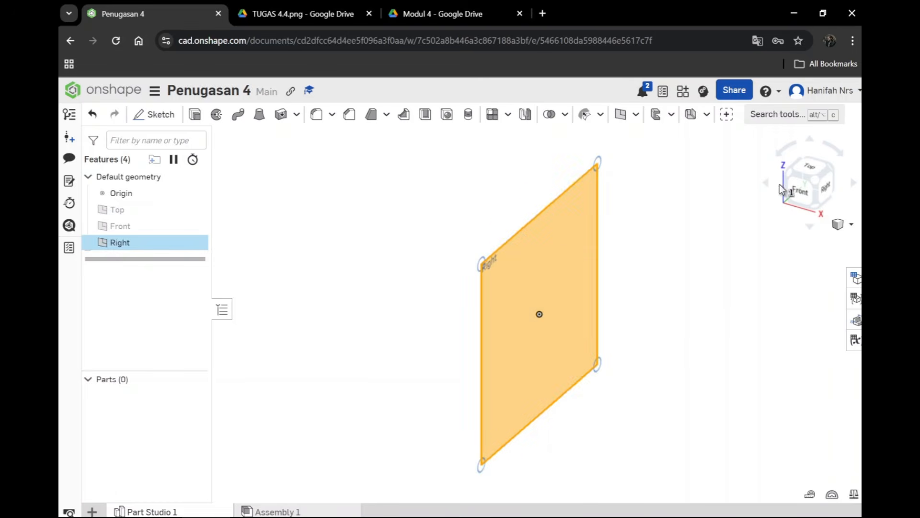
pyautogui.click(825, 191)
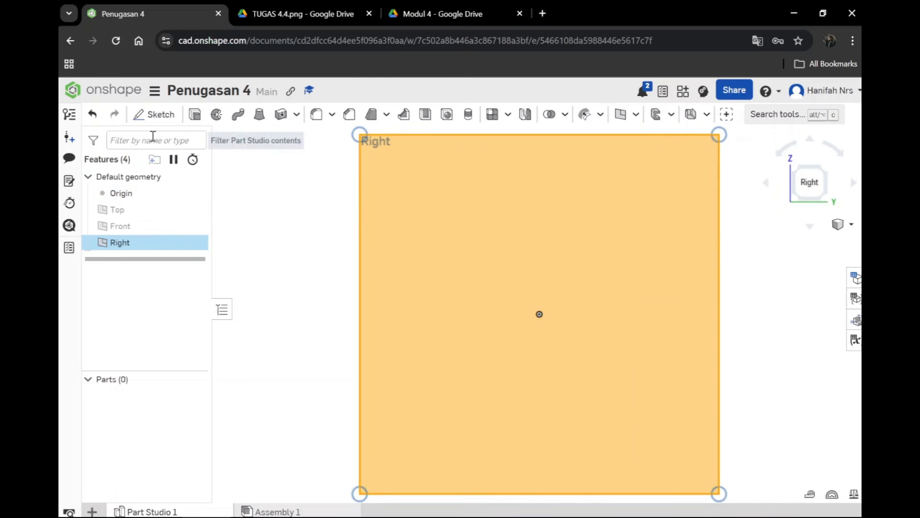
pyautogui.click(160, 115)
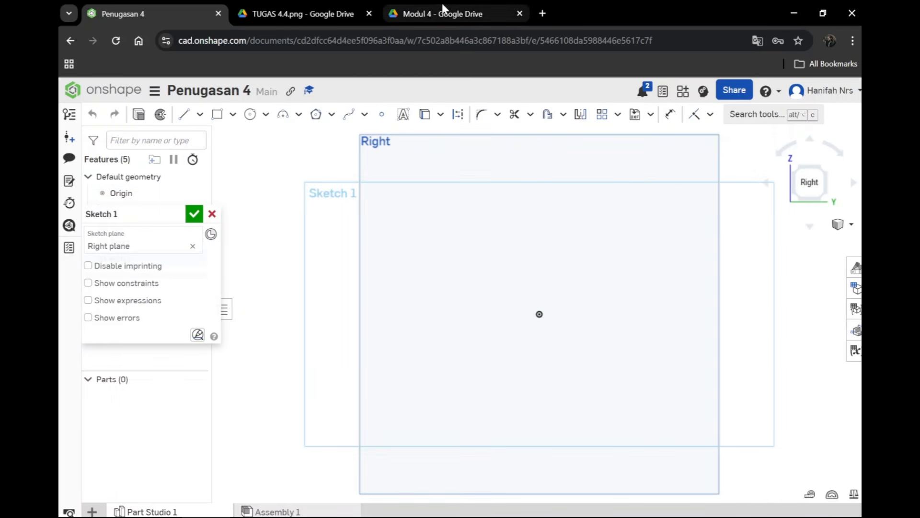
# Step: Following the TUGAS 4.4 reference, sketch two concentric circles about 25 mm and 47 mm in diameter, centred level with the origin on its left
pyautogui.click(343, 14)
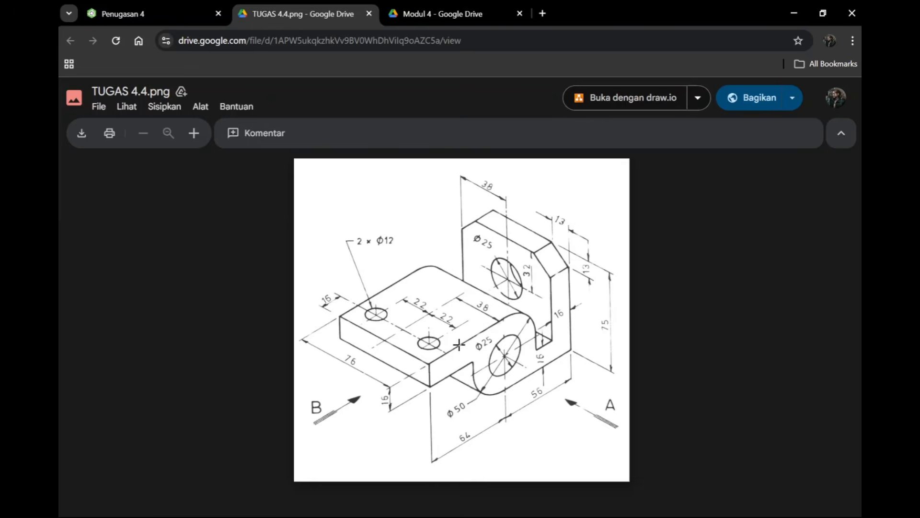
pyautogui.click(150, 16)
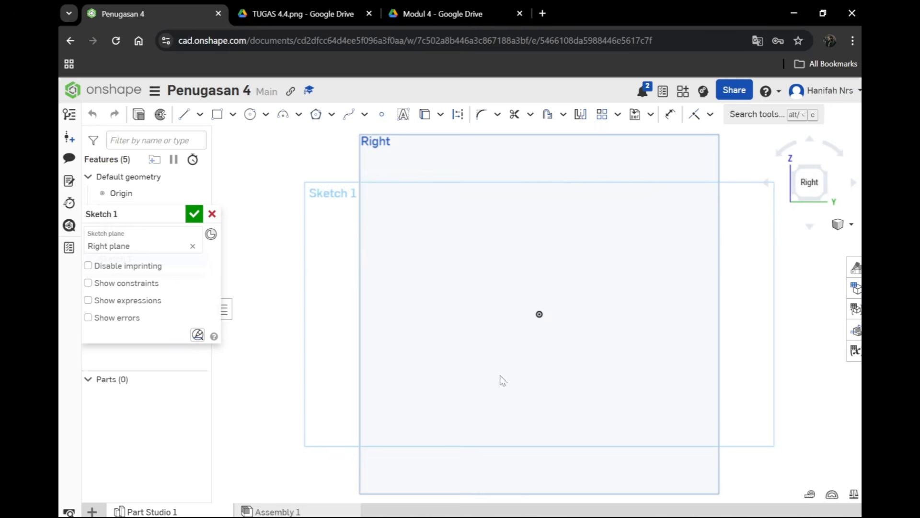
pyautogui.click(265, 115)
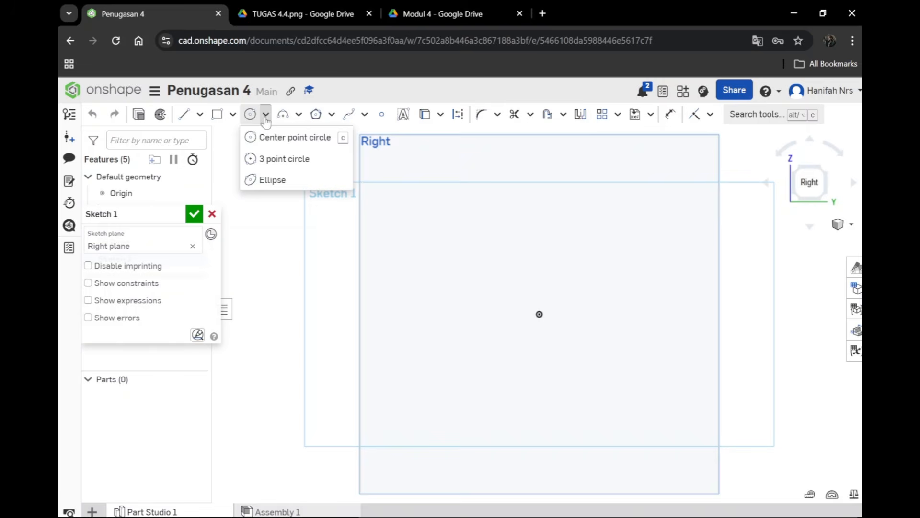
pyautogui.click(268, 137)
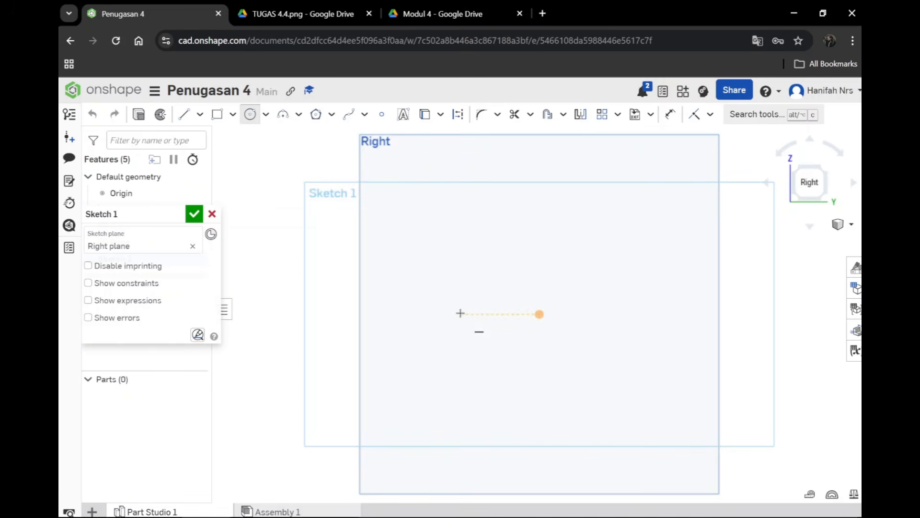
pyautogui.click(461, 313)
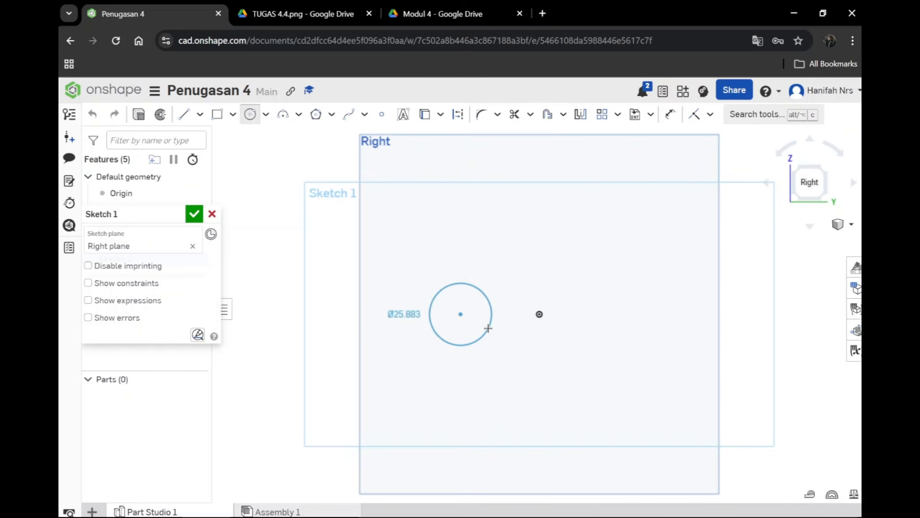
pyautogui.click(489, 326)
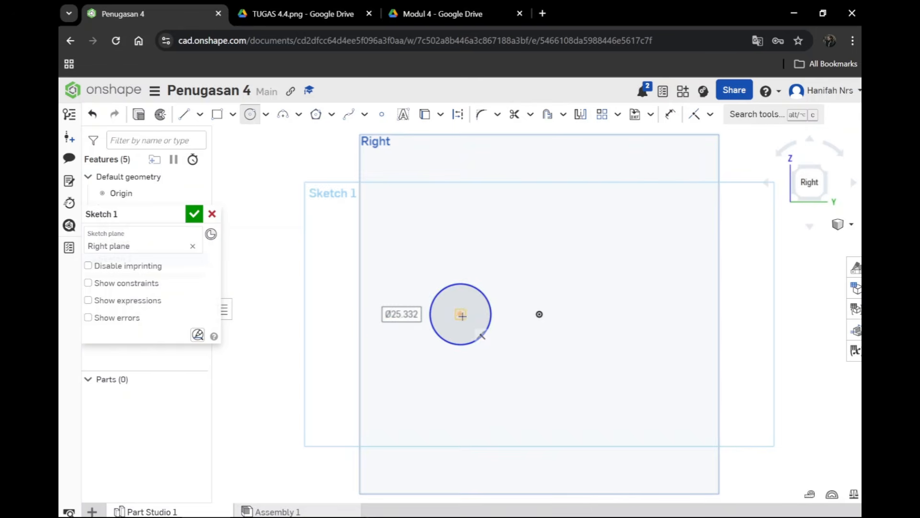
pyautogui.click(461, 314)
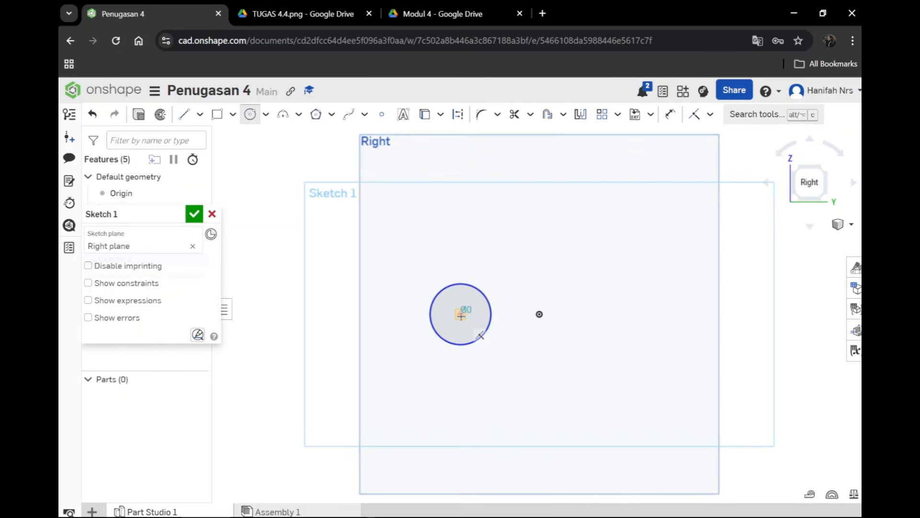
pyautogui.click(511, 339)
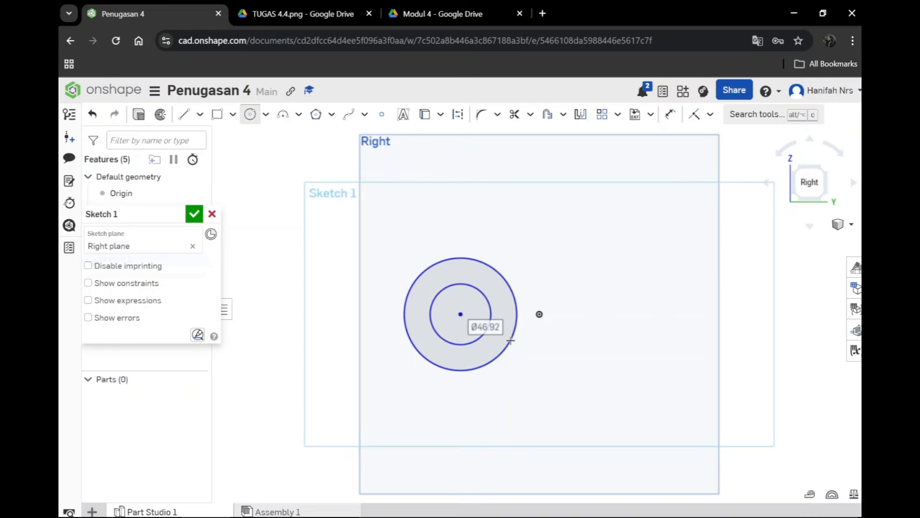
# Step: Dimension the inner circle's diameter to 25 mm and the outer circle's diameter to 50 mm
pyautogui.press('d')
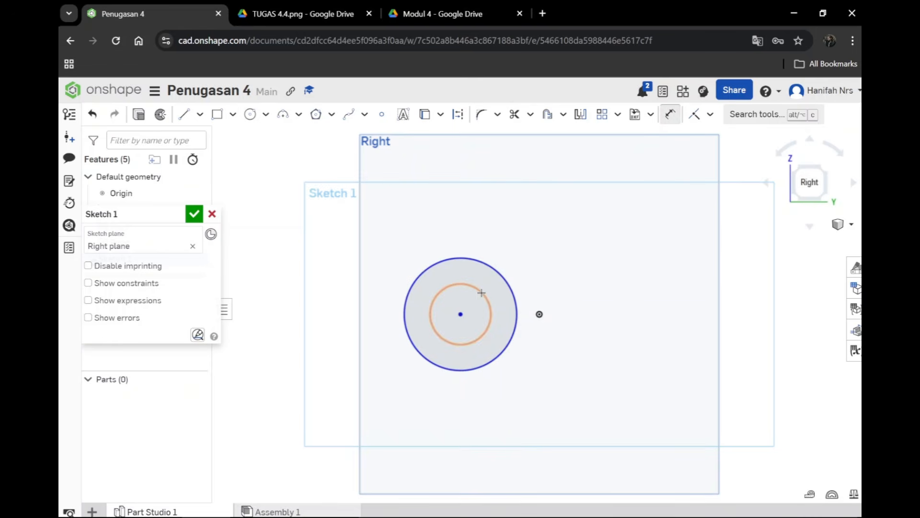
pyautogui.click(482, 292)
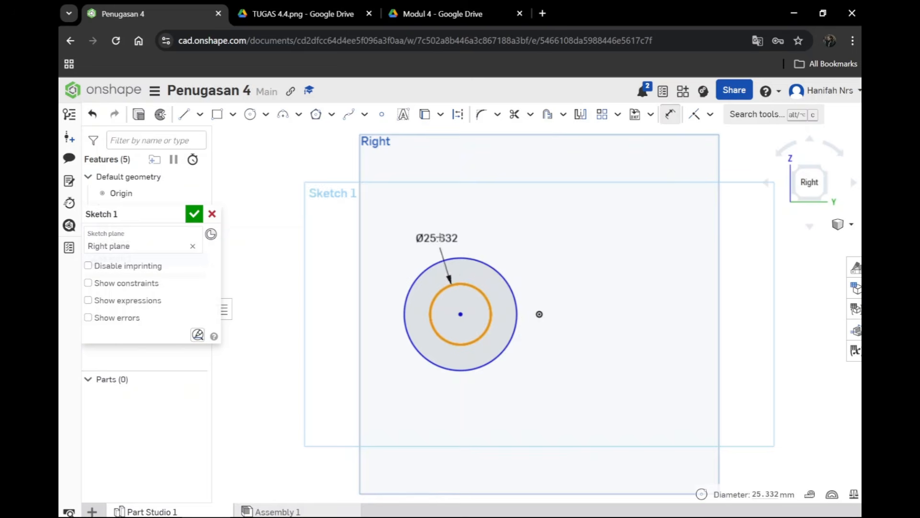
pyautogui.click(504, 234)
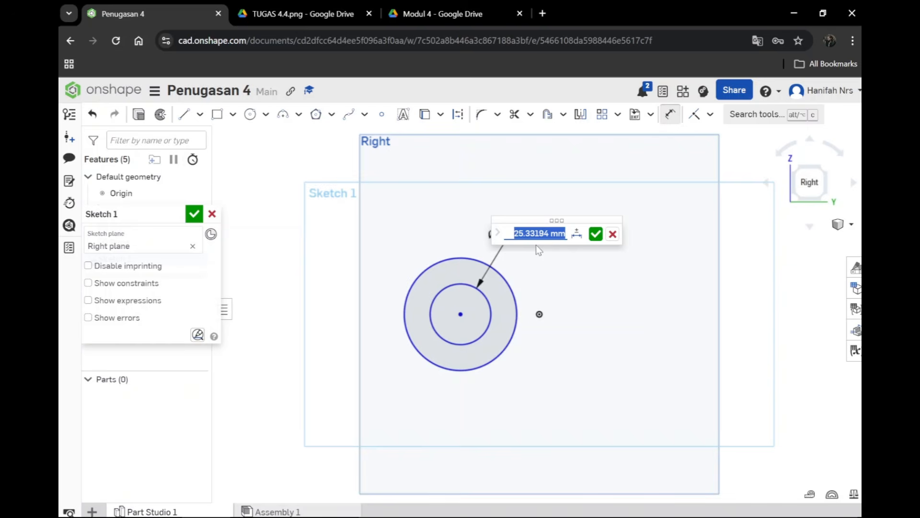
pyautogui.write('25')
pyautogui.press('Return')
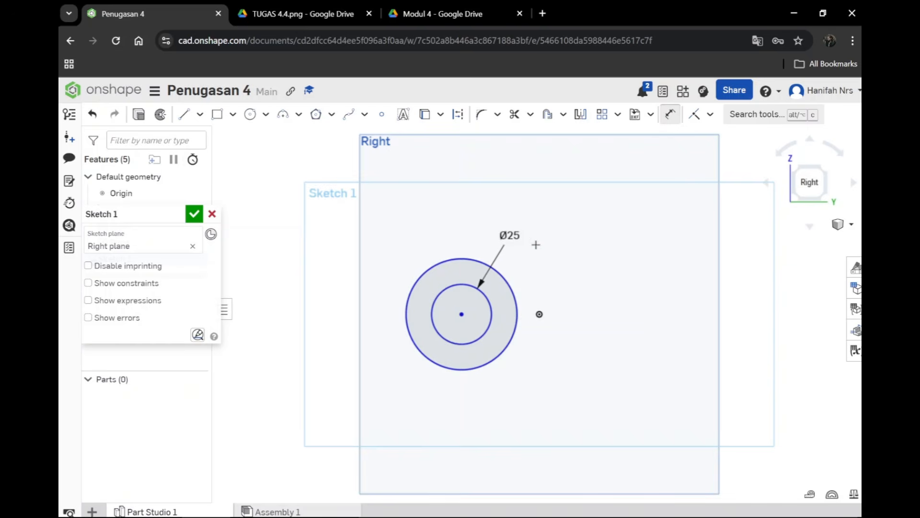
pyautogui.click(515, 298)
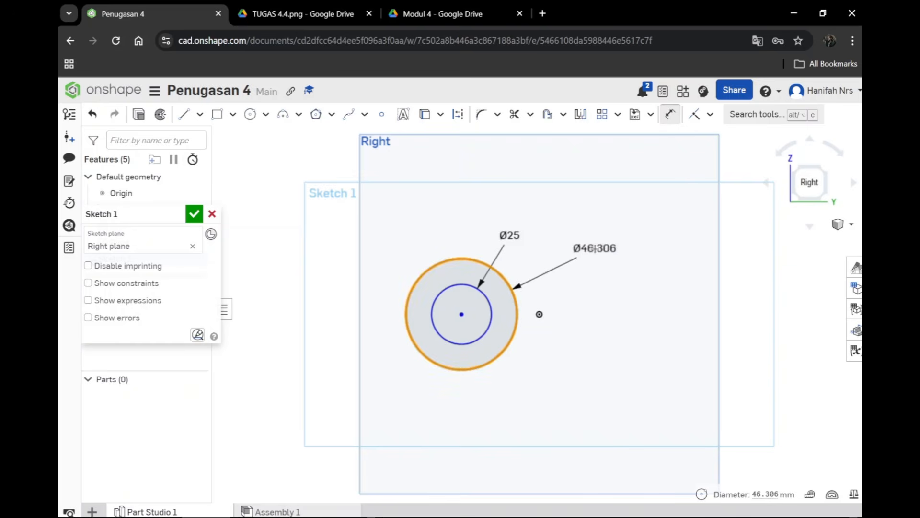
pyautogui.click(559, 258)
pyautogui.write('50')
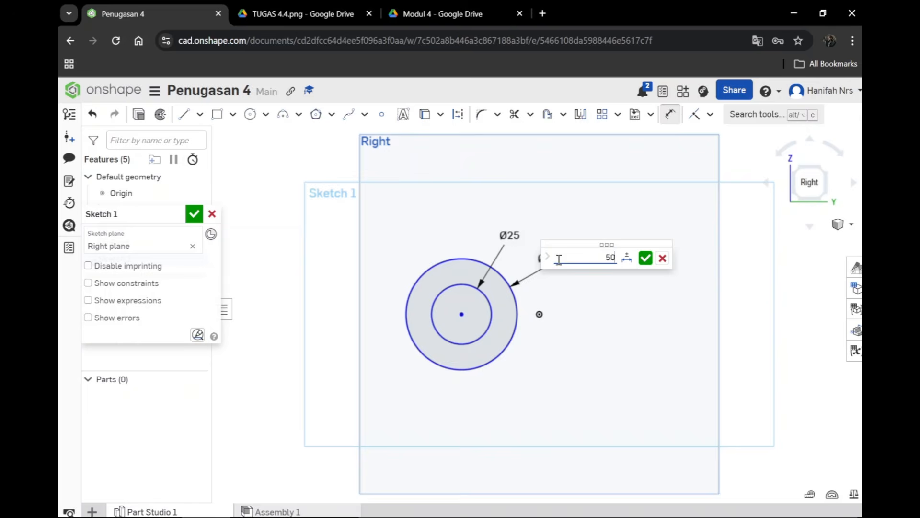
pyautogui.press('Return')
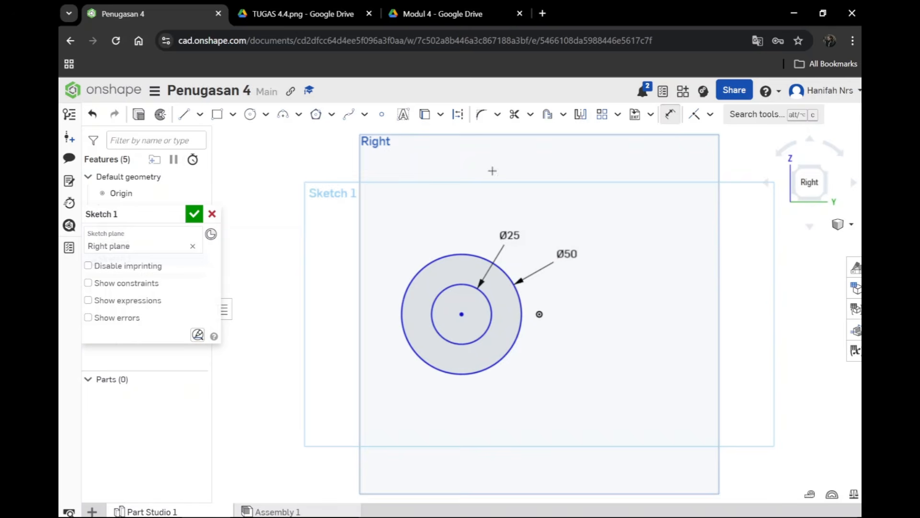
# Step: Following the reference image, draw a horizontal line about 65 mm long leftwards from the top of the outer circle
pyautogui.click(310, 14)
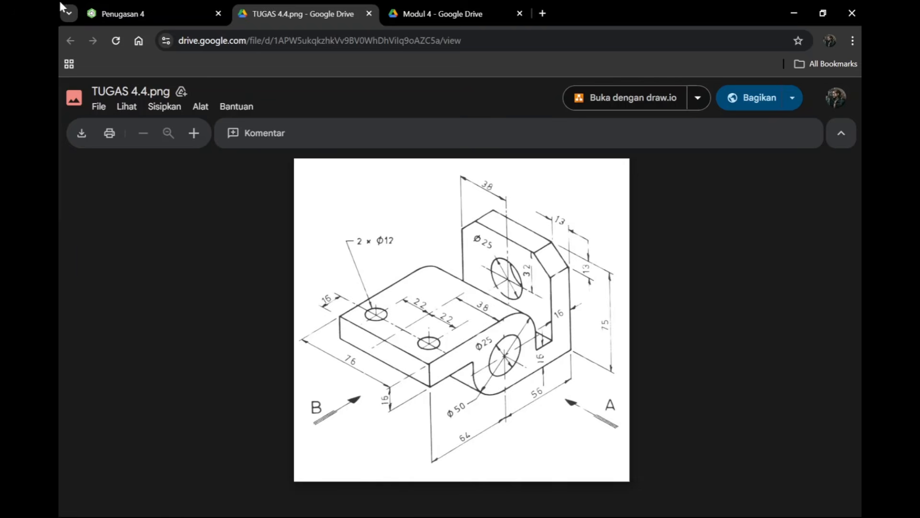
pyautogui.click(126, 14)
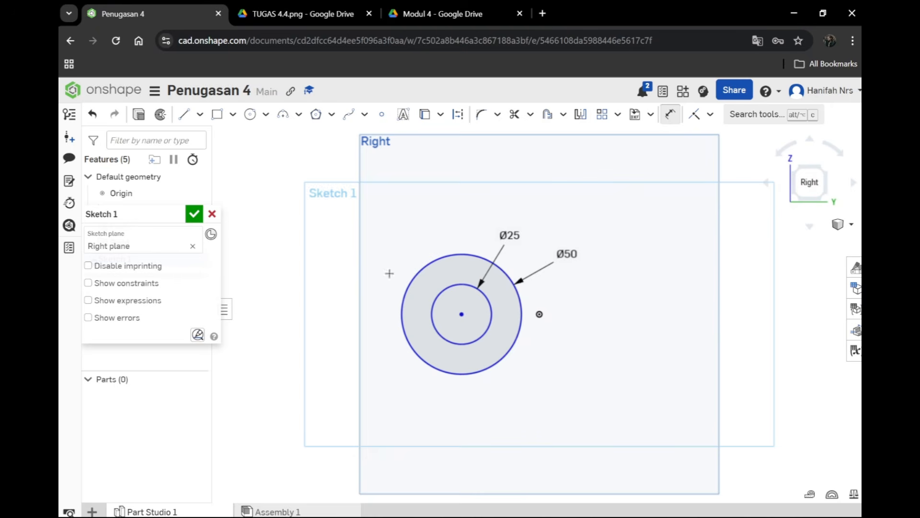
pyautogui.click(186, 119)
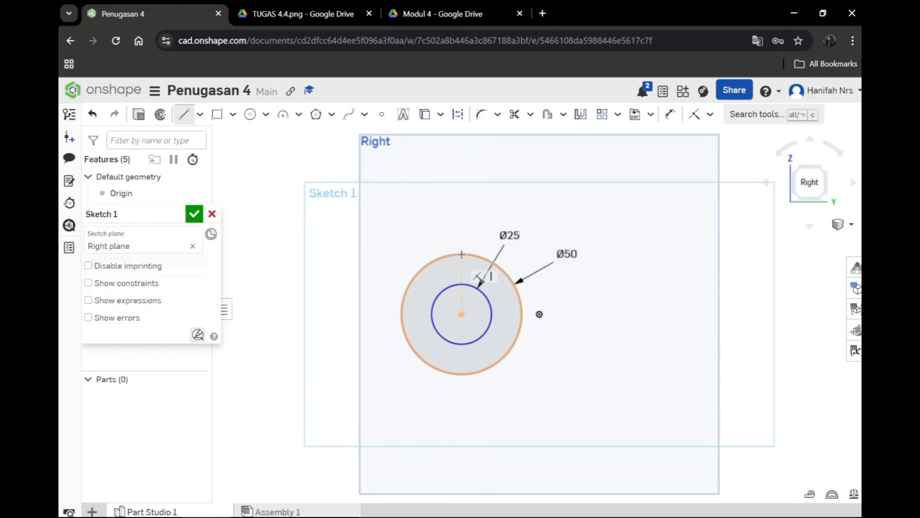
pyautogui.click(462, 255)
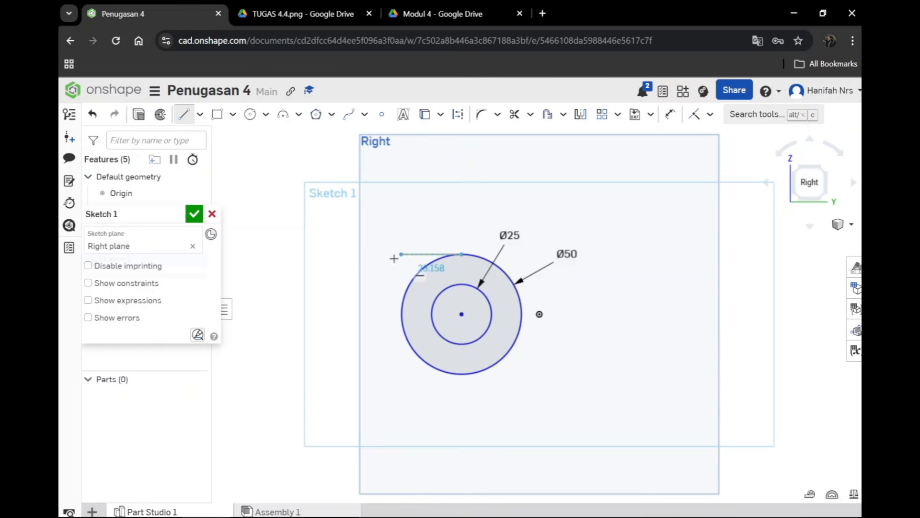
pyautogui.click(305, 255)
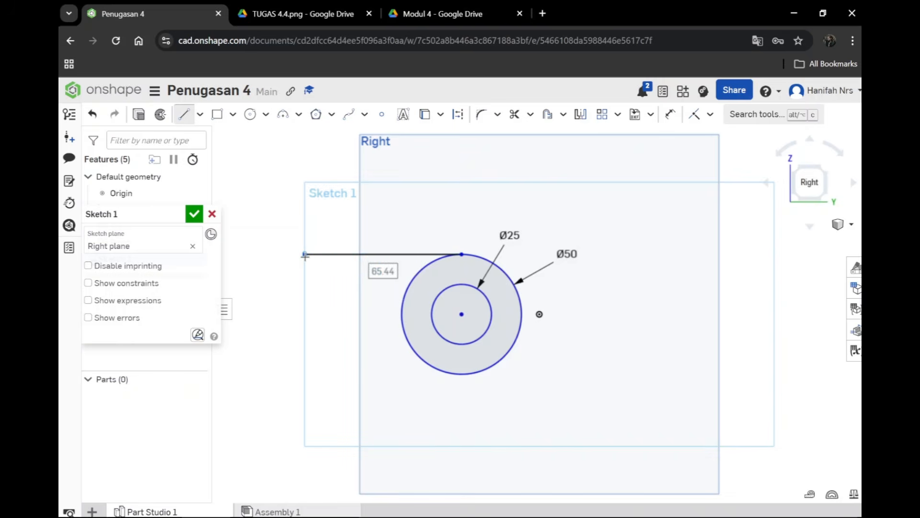
pyautogui.press('t')
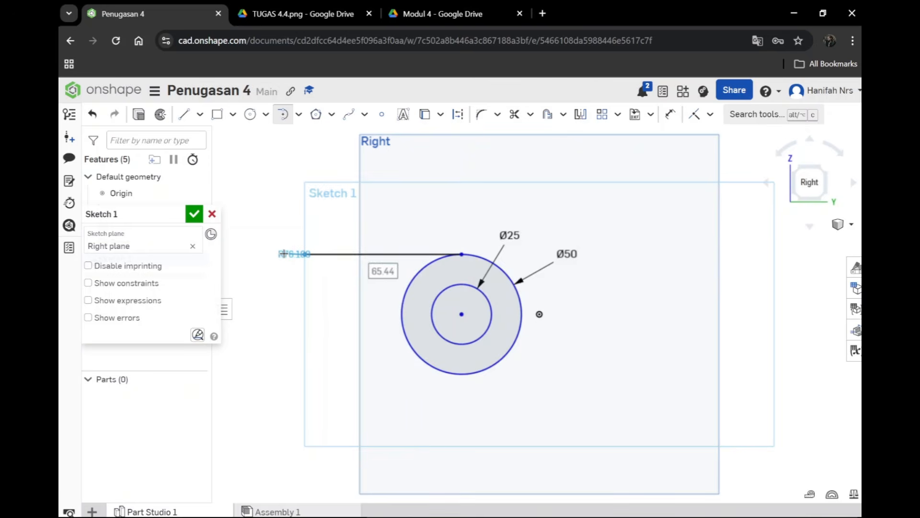
pyautogui.press('l')
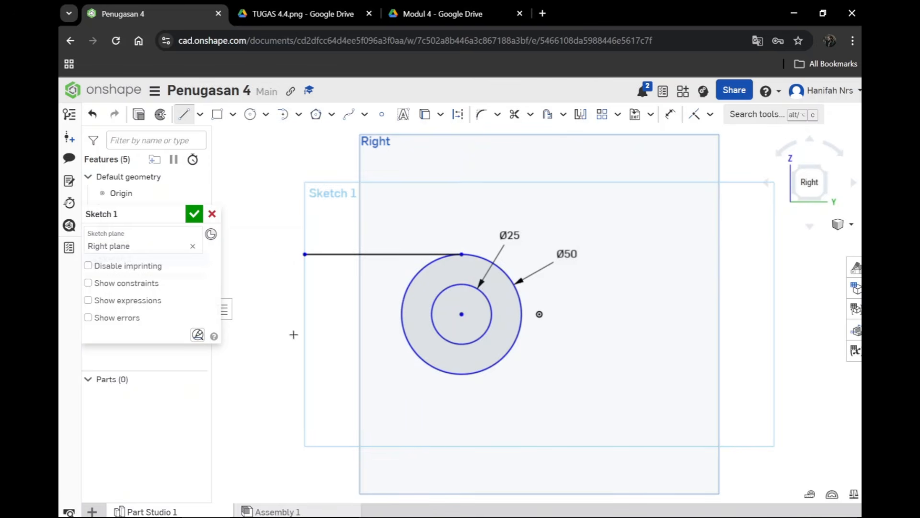
pyautogui.rightClick(462, 375)
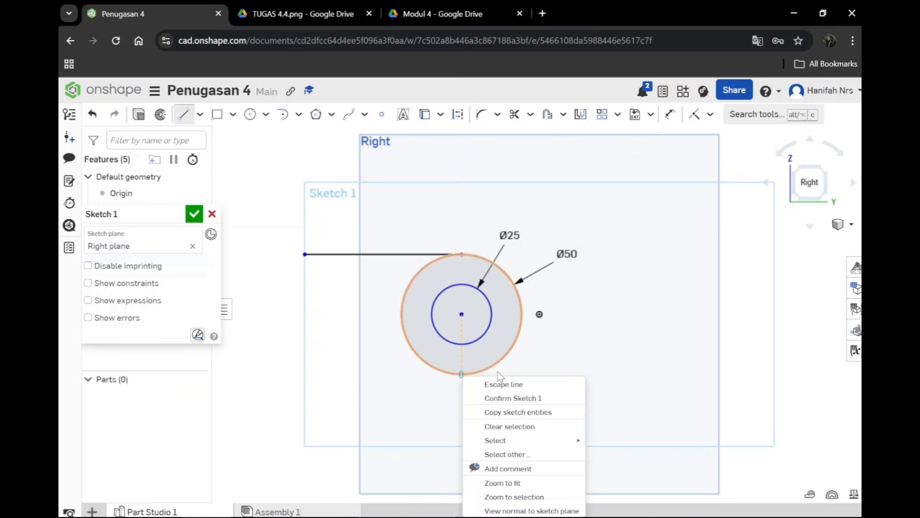
pyautogui.click(566, 360)
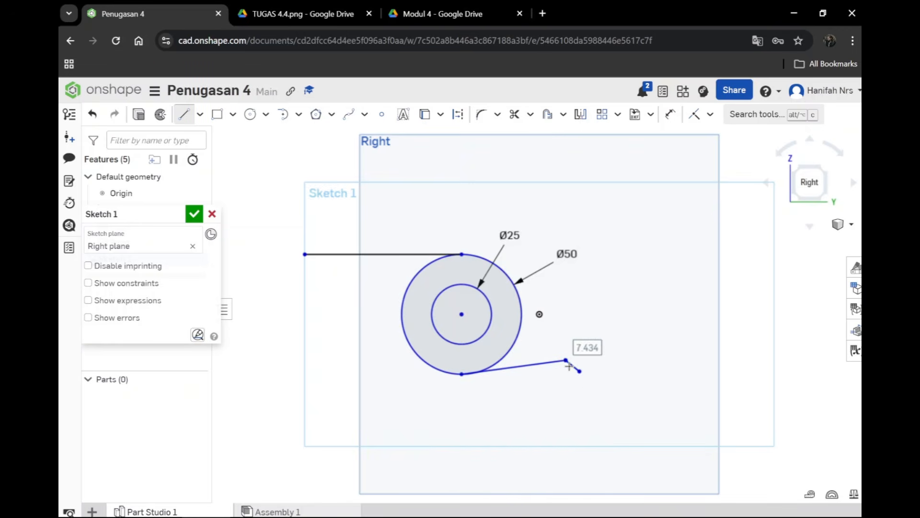
pyautogui.press('Escape')
pyautogui.hotkey('ctrl', 'z')
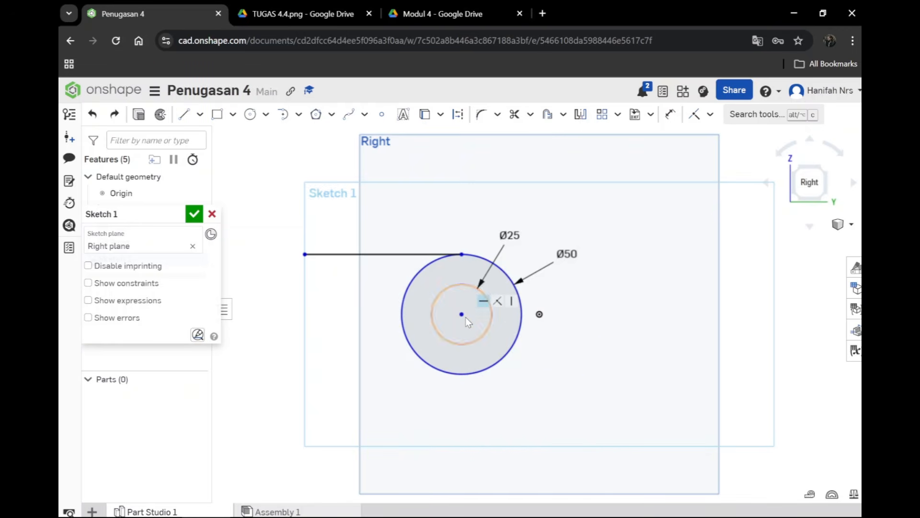
# Step: Draw a horizontal line about 54 mm long rightwards from the bottom of the outer circle
pyautogui.press('l')
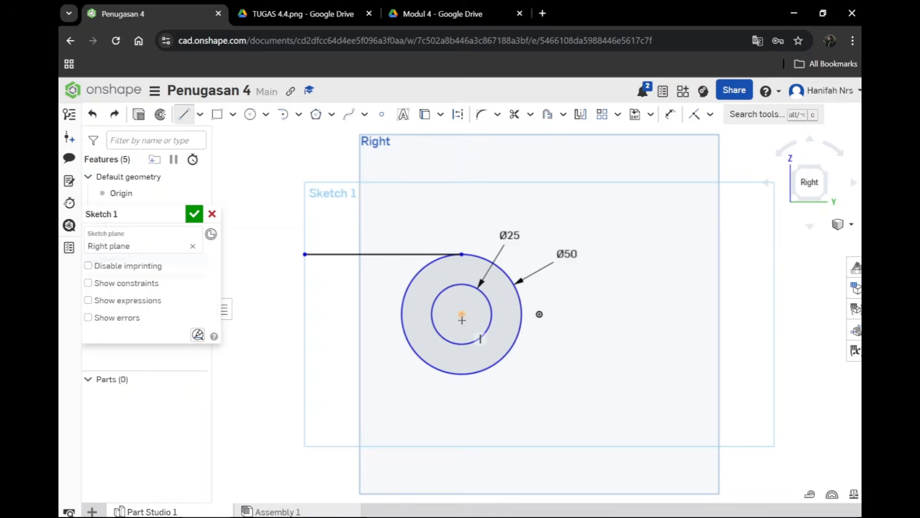
pyautogui.click(462, 375)
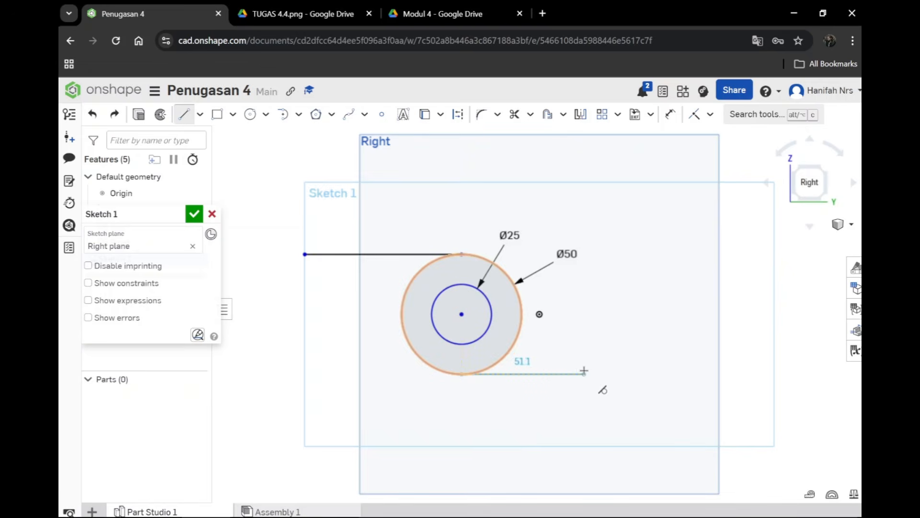
pyautogui.click(590, 373)
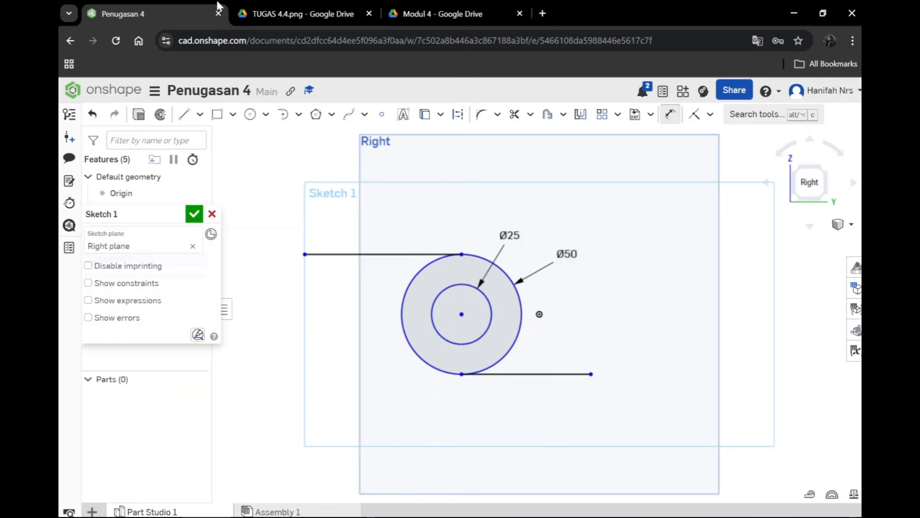
# Step: Check the reference drawing and dimension the upper horizontal line to 79 mm and the lower horizontal line to 56 mm
pyautogui.click(282, 14)
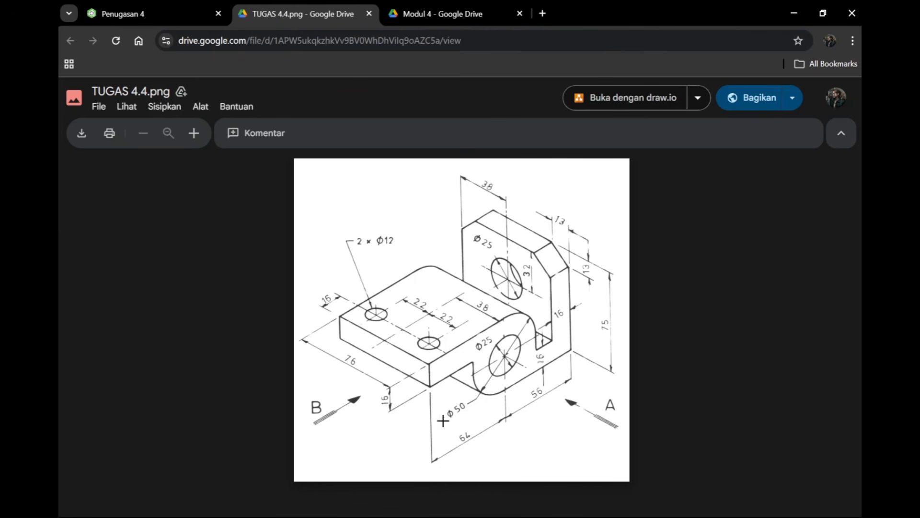
pyautogui.click(154, 18)
pyautogui.click(381, 254)
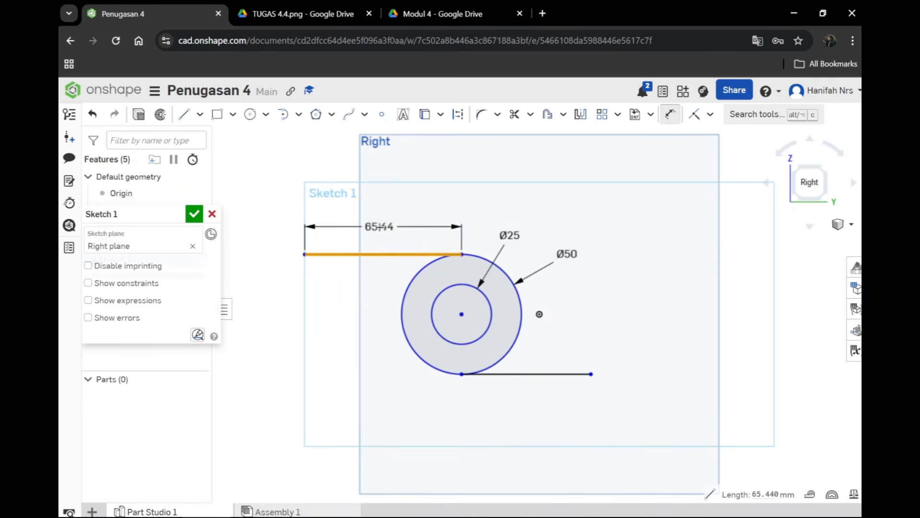
pyautogui.click(375, 233)
pyautogui.write('79')
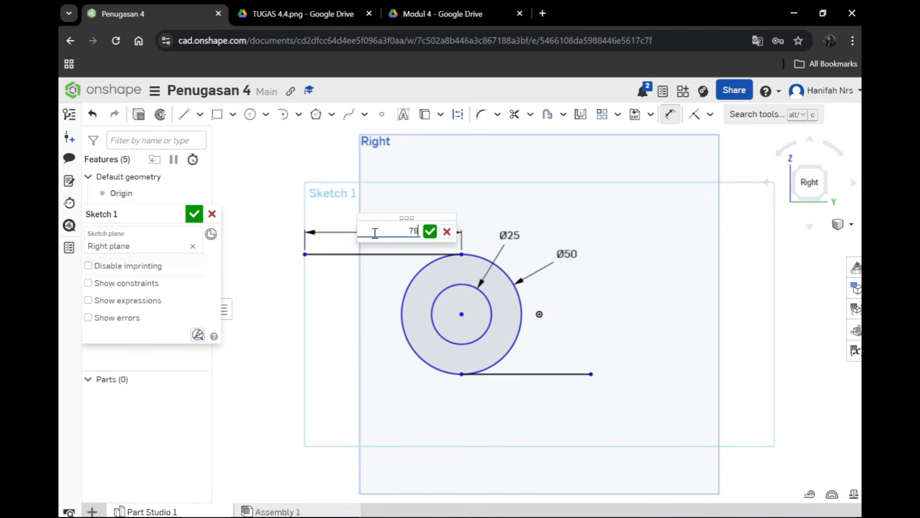
pyautogui.press('Return')
pyautogui.click(539, 374)
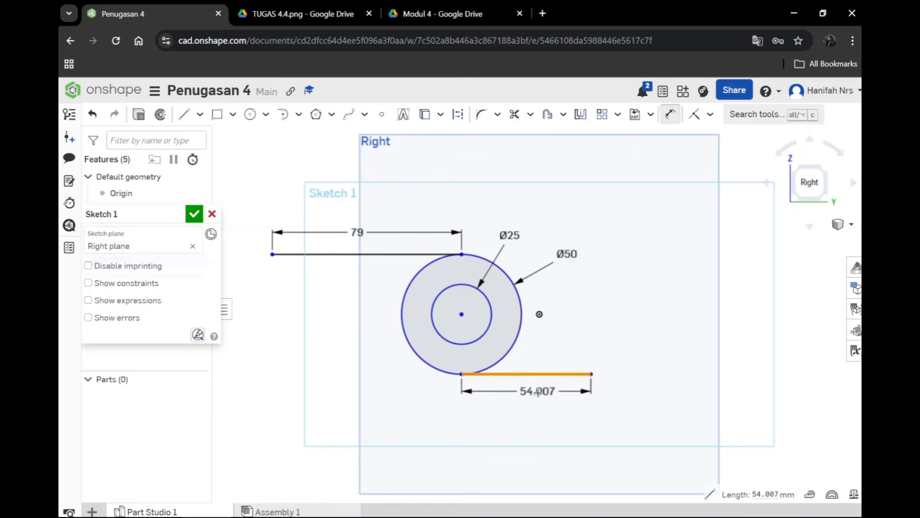
pyautogui.click(537, 404)
pyautogui.write('98')
pyautogui.press('Return')
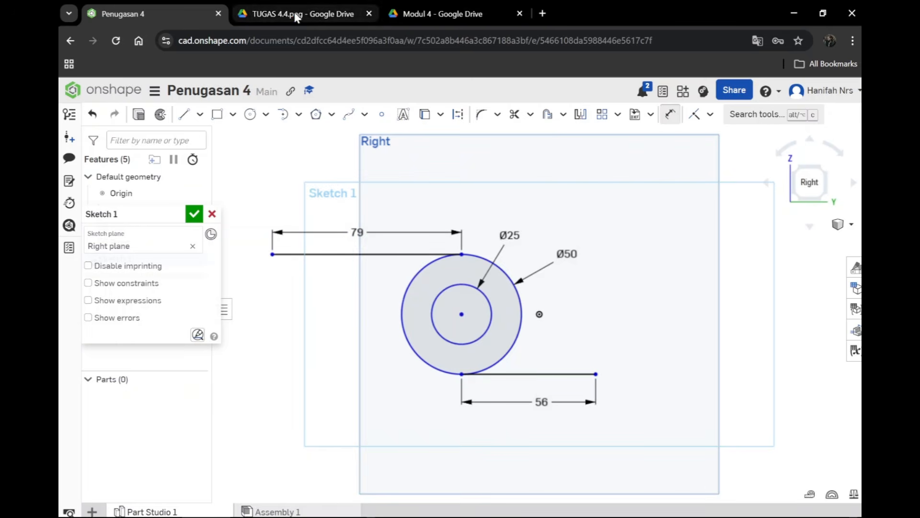
# Step: Following the reference image, draw a horizontal line about 58 mm long below the upper line, from under its free end to the outer circle
pyautogui.click(343, 13)
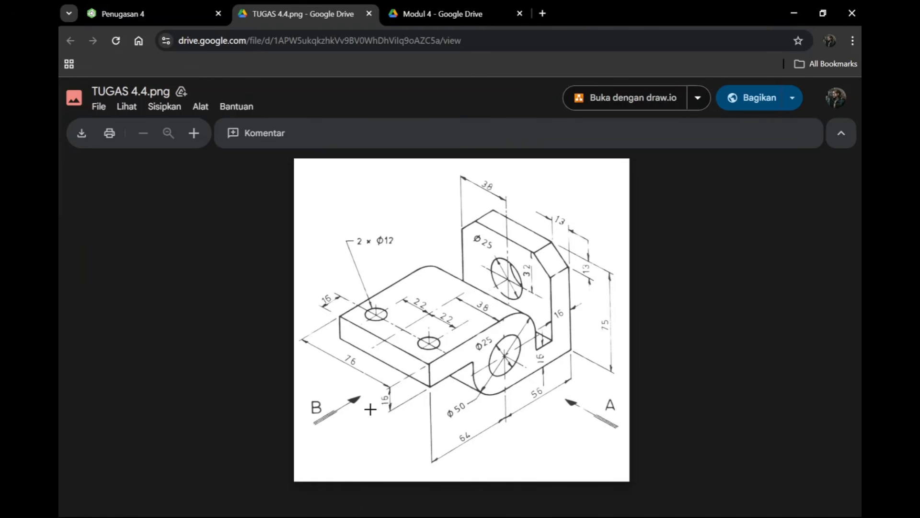
pyautogui.click(550, 366)
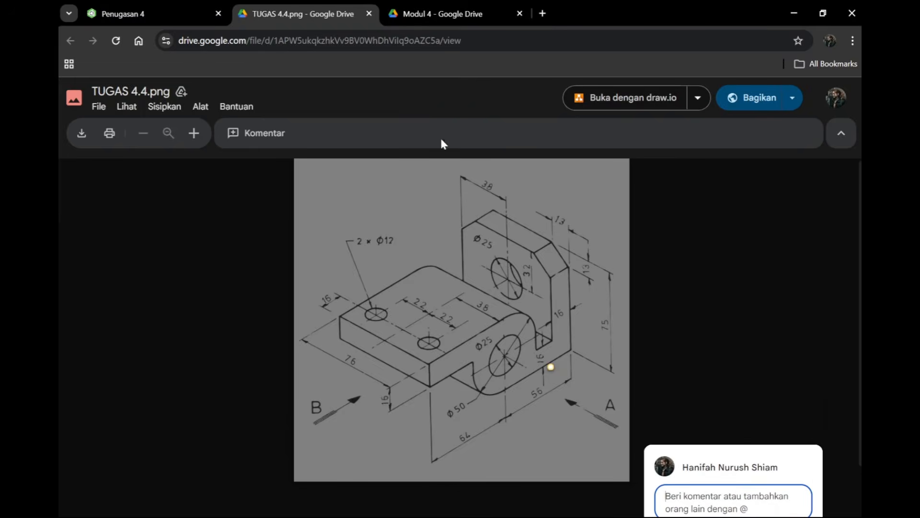
pyautogui.click(171, 14)
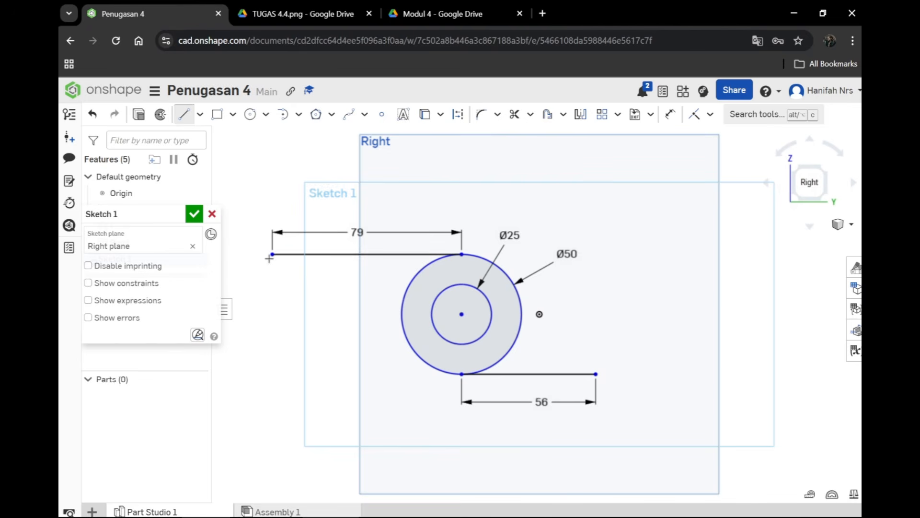
pyautogui.click(272, 283)
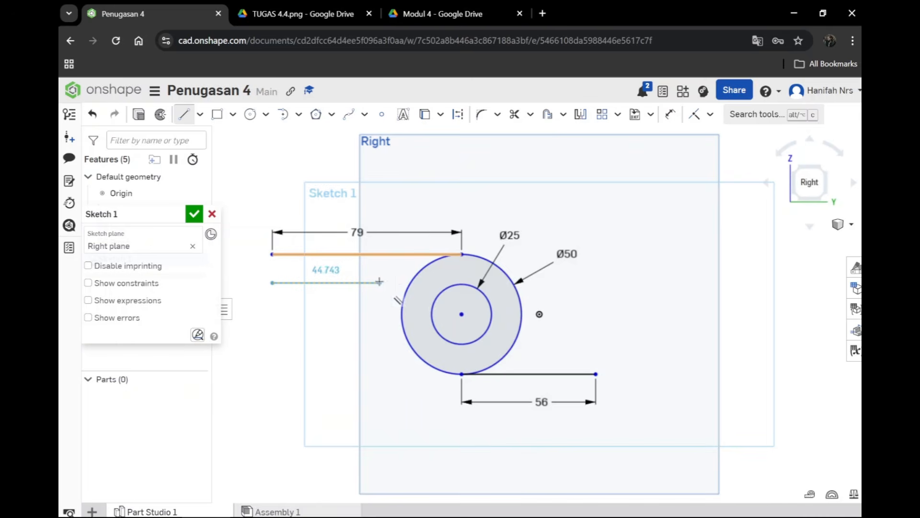
pyautogui.click(410, 284)
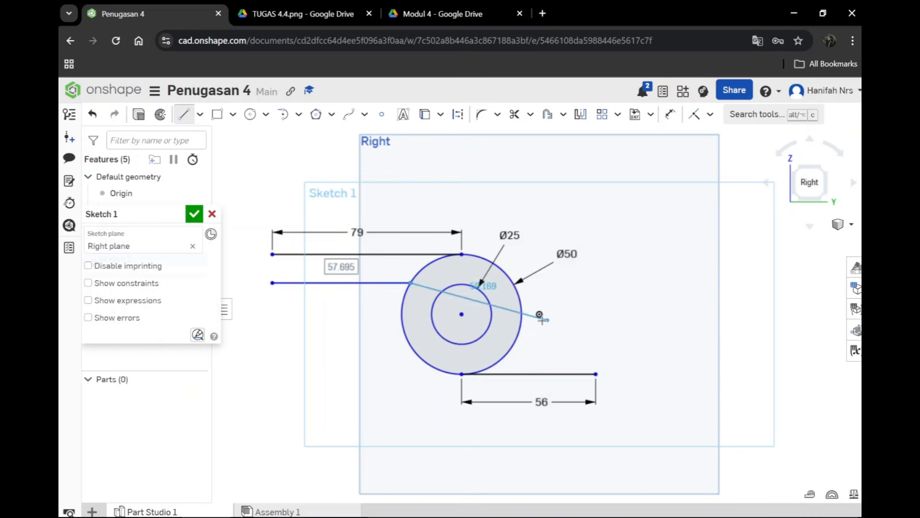
# Step: Draw a horizontal line about 34 mm long above the lower line, from over its free end to the outer circle
pyautogui.click(601, 376)
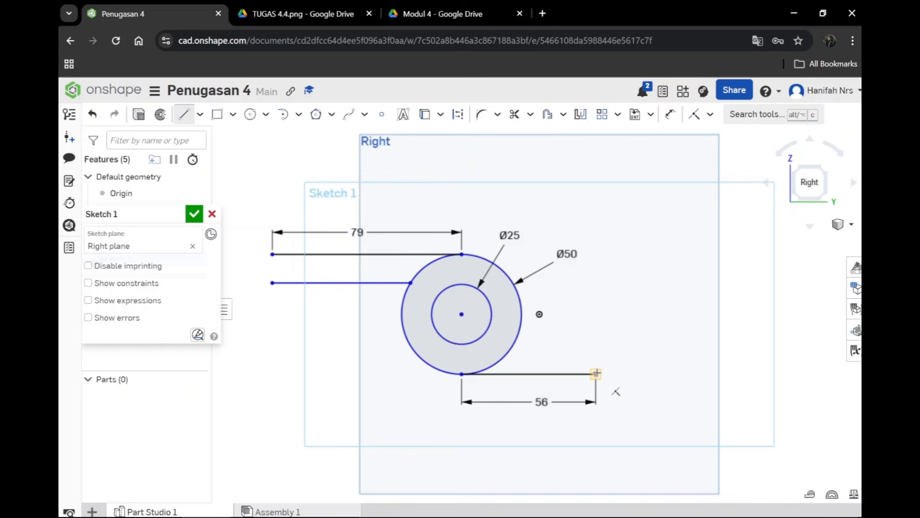
pyautogui.click(598, 345)
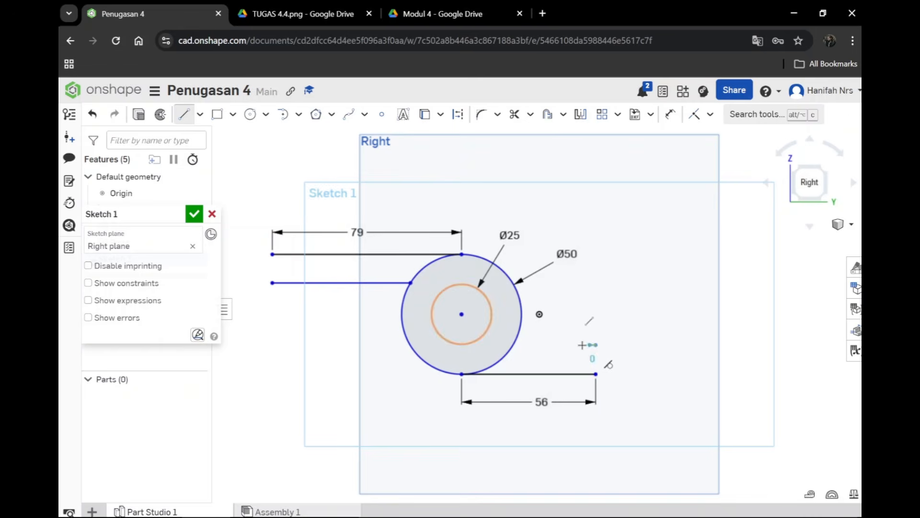
pyautogui.click(513, 345)
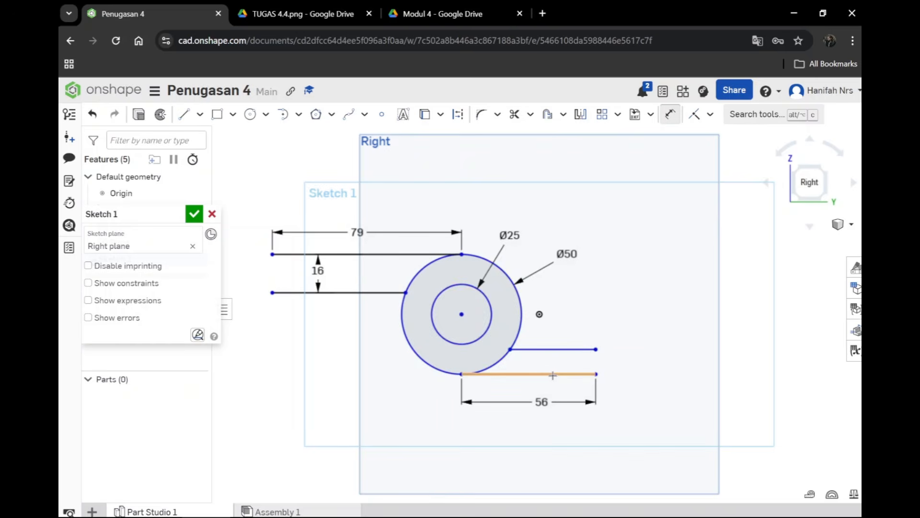
# Step: Dimension the spacing between the two left lines and between the two right lines to 16 mm each
pyautogui.click(552, 374)
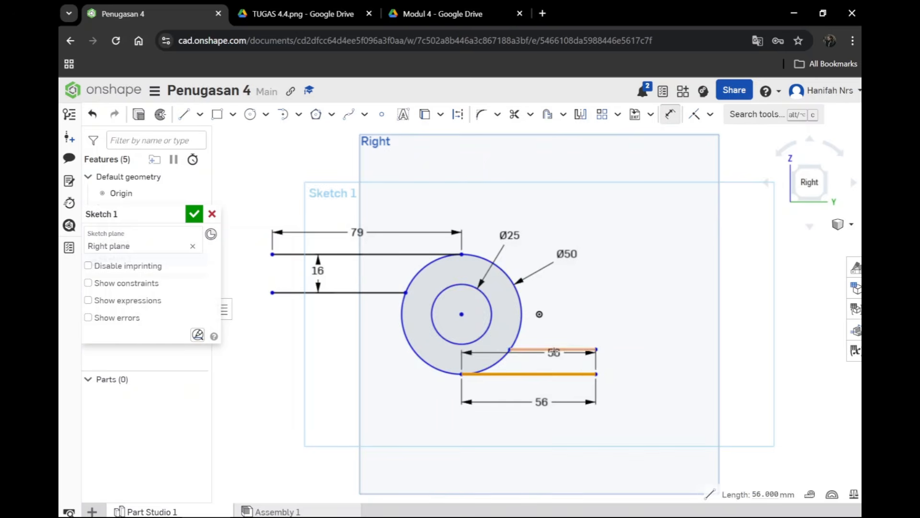
pyautogui.click(552, 350)
pyautogui.click(630, 350)
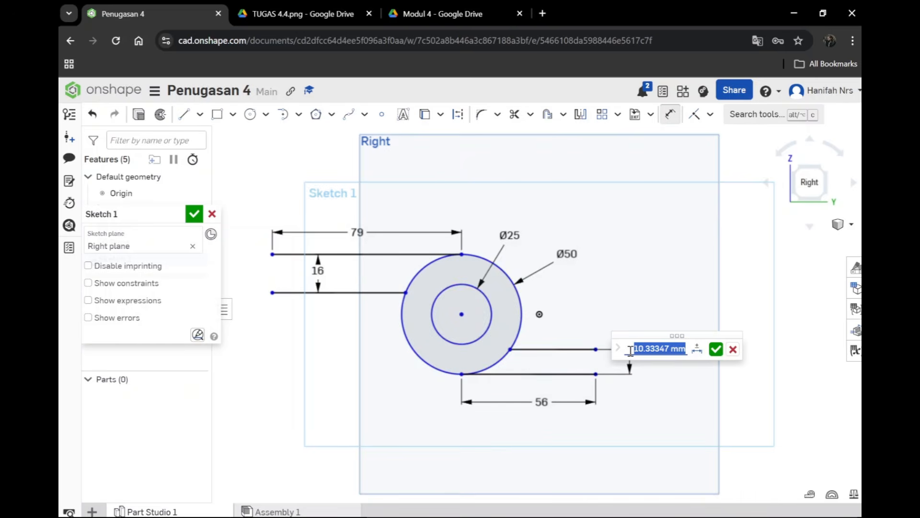
pyautogui.write('16')
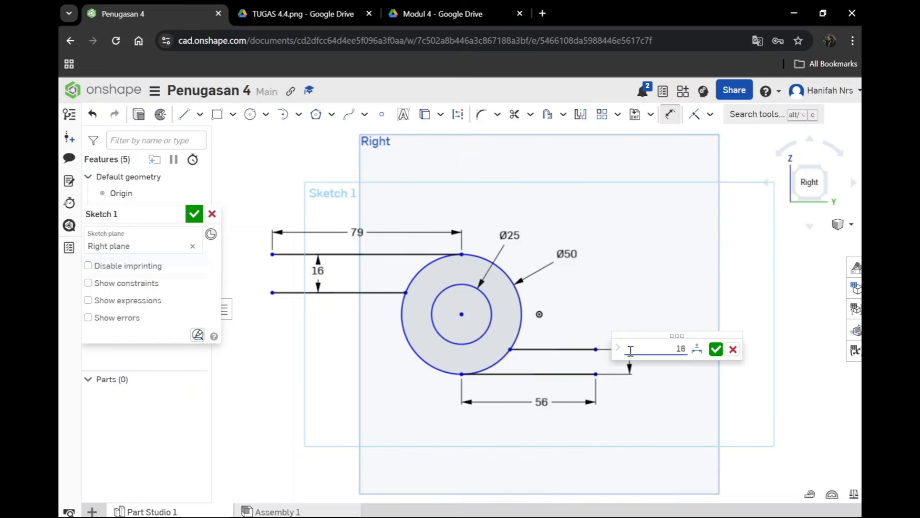
pyautogui.press('Return')
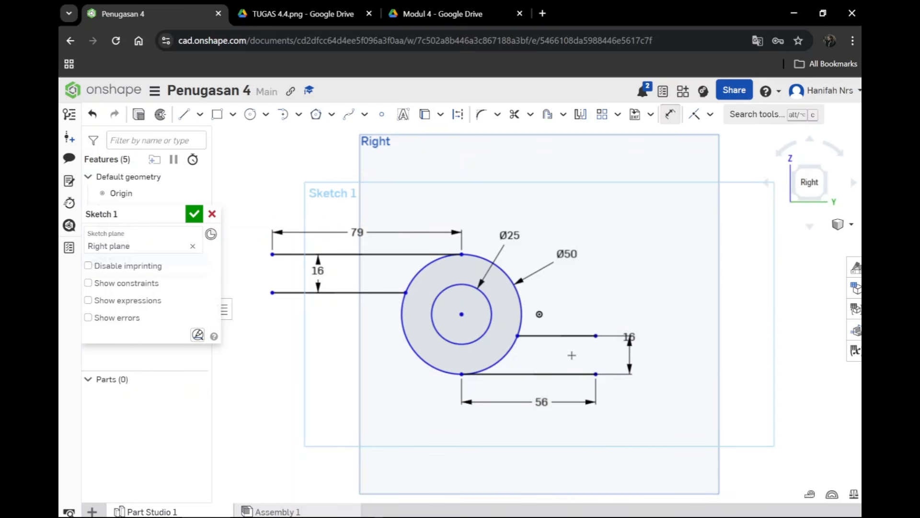
# Step: Following the reference image, draw a vertical line about 60 mm long upwards from the free end of the lower horizontal line
pyautogui.click(343, 22)
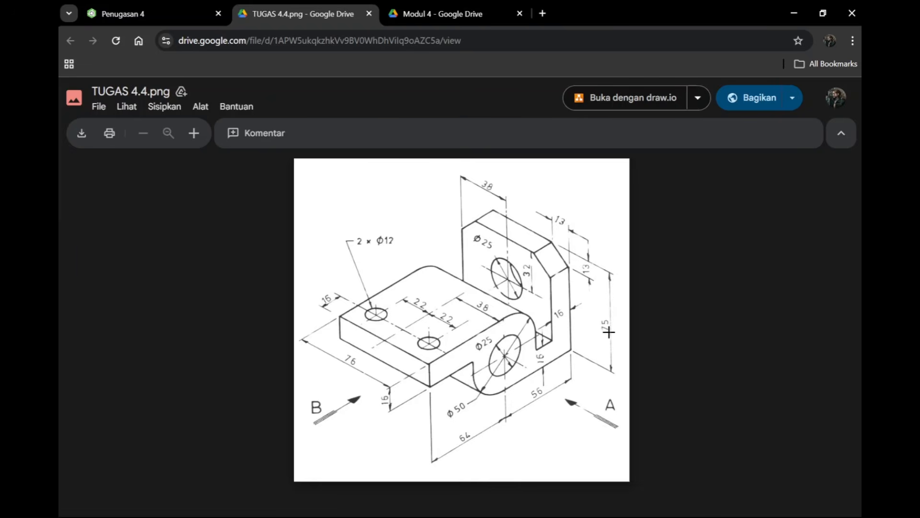
pyautogui.click(193, 16)
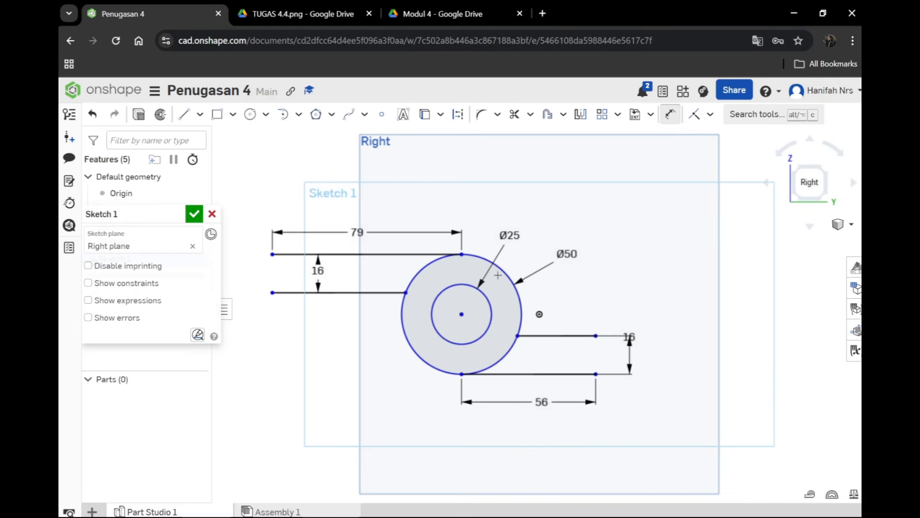
pyautogui.click(183, 114)
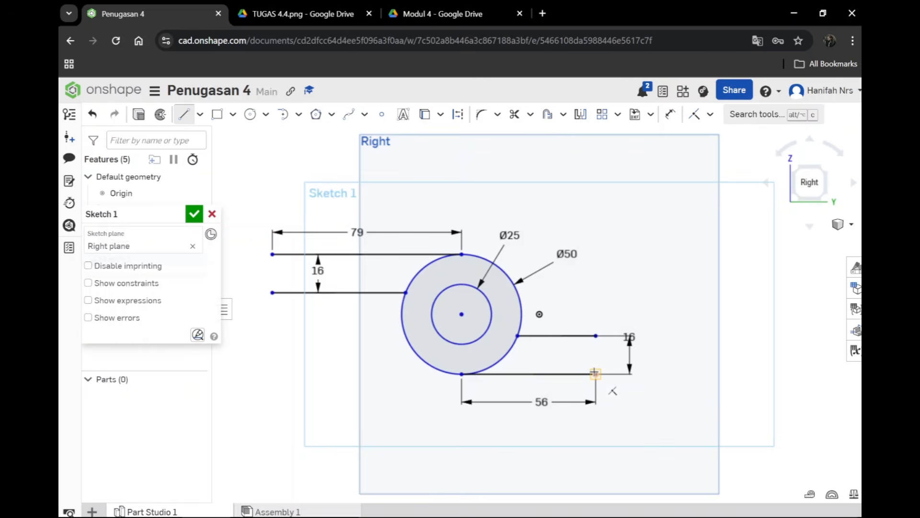
pyautogui.click(595, 372)
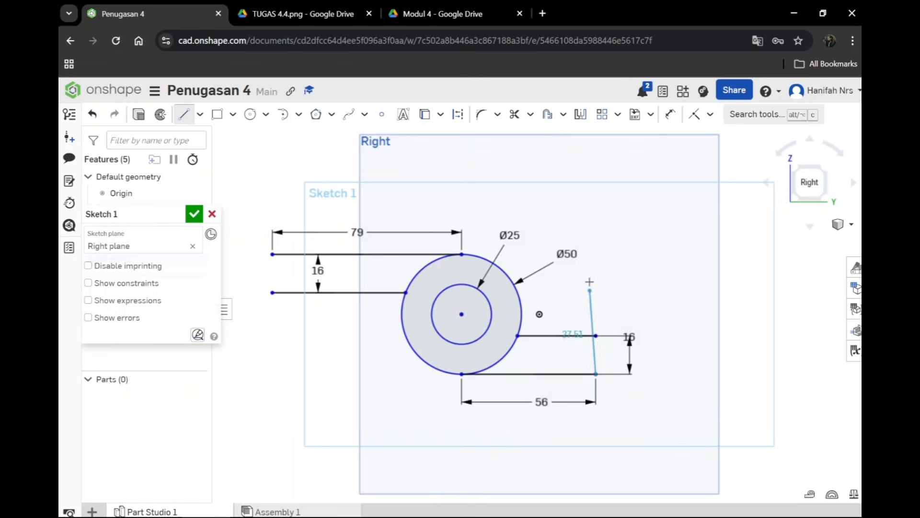
pyautogui.click(595, 231)
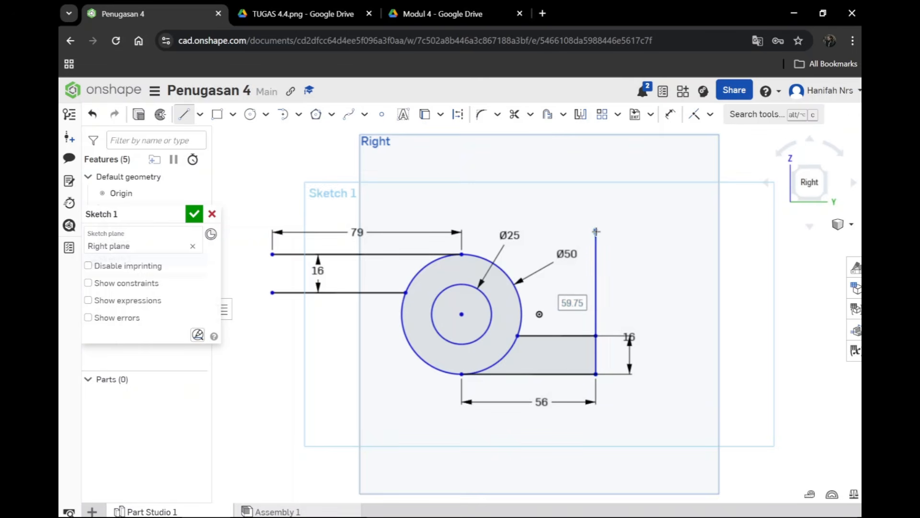
# Step: Dimension the vertical line's length to 75 mm
pyautogui.press('d')
pyautogui.click(596, 305)
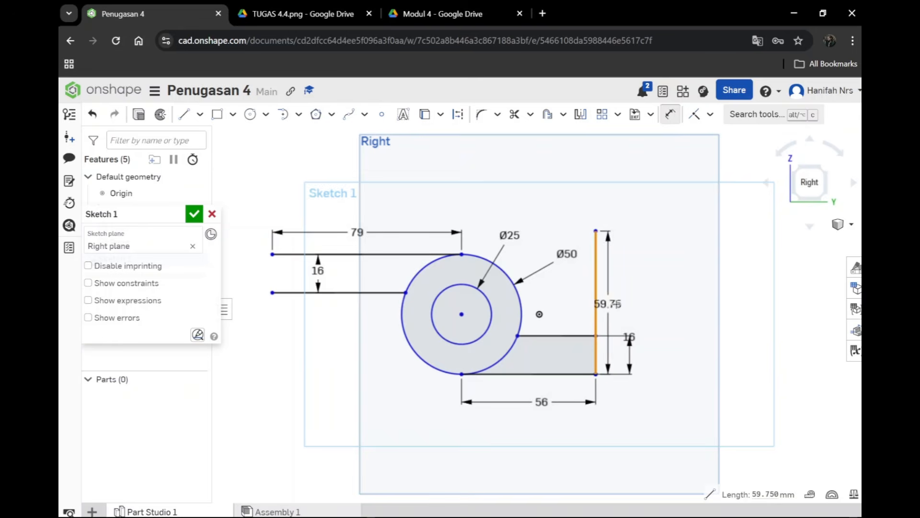
pyautogui.click(655, 301)
pyautogui.write('7')
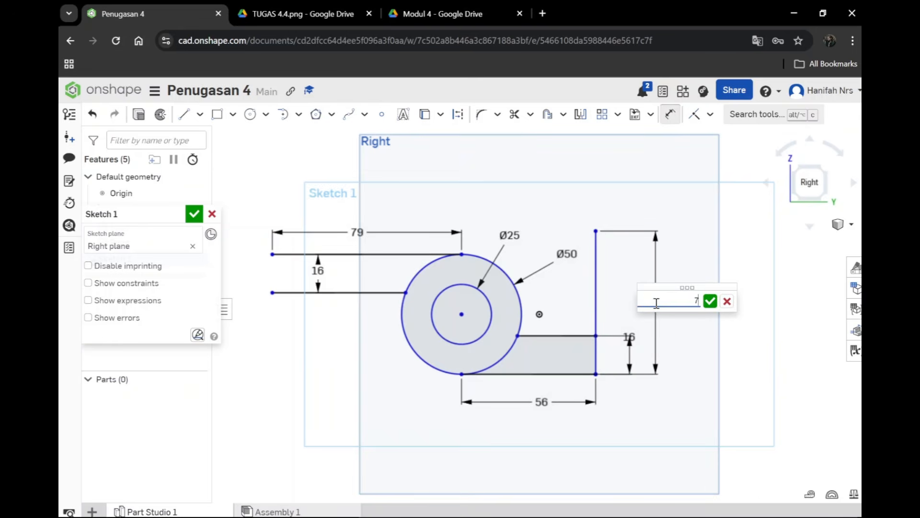
pyautogui.write('5')
pyautogui.press('Return')
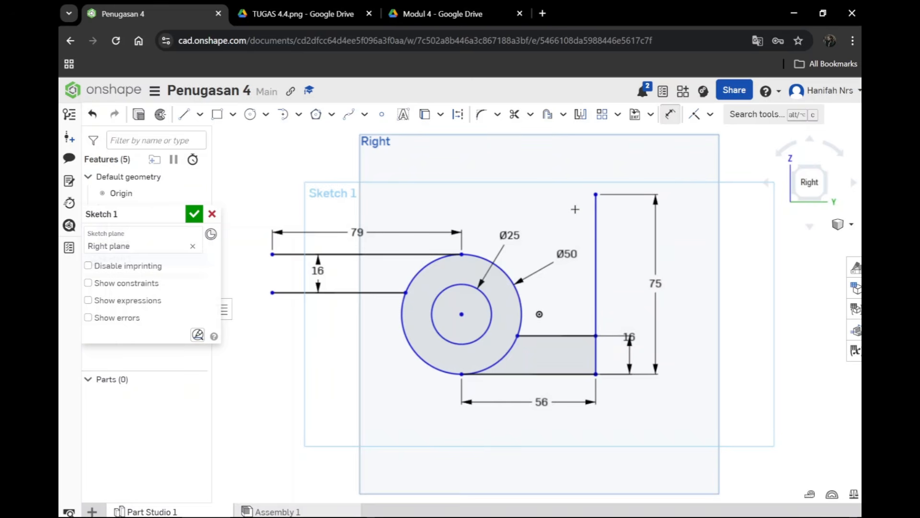
# Step: Draw a second vertical line about 59 mm long, left of and level with the first one's top, down to the short right horizontal line
pyautogui.click(183, 114)
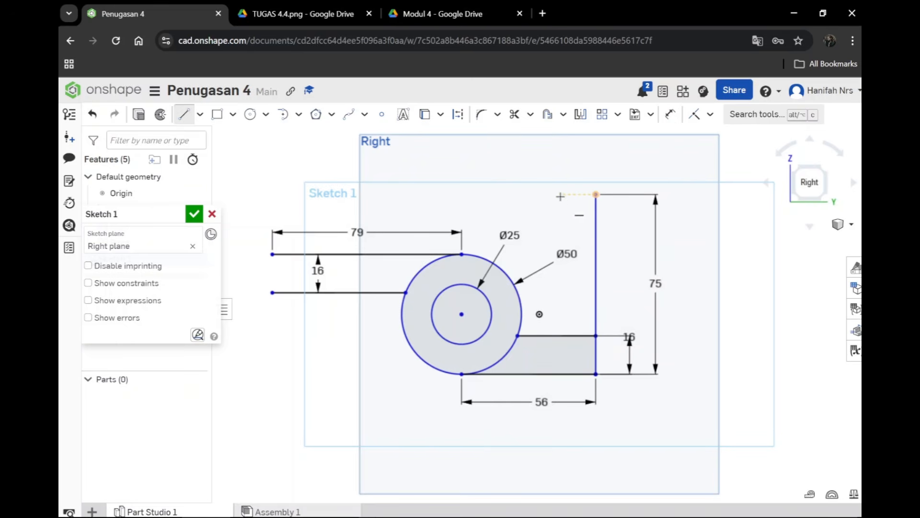
pyautogui.click(560, 195)
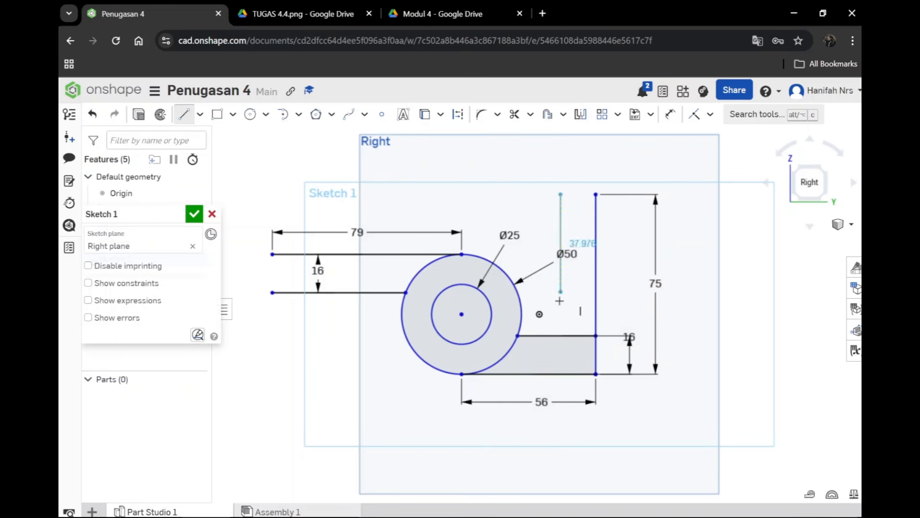
pyautogui.click(560, 335)
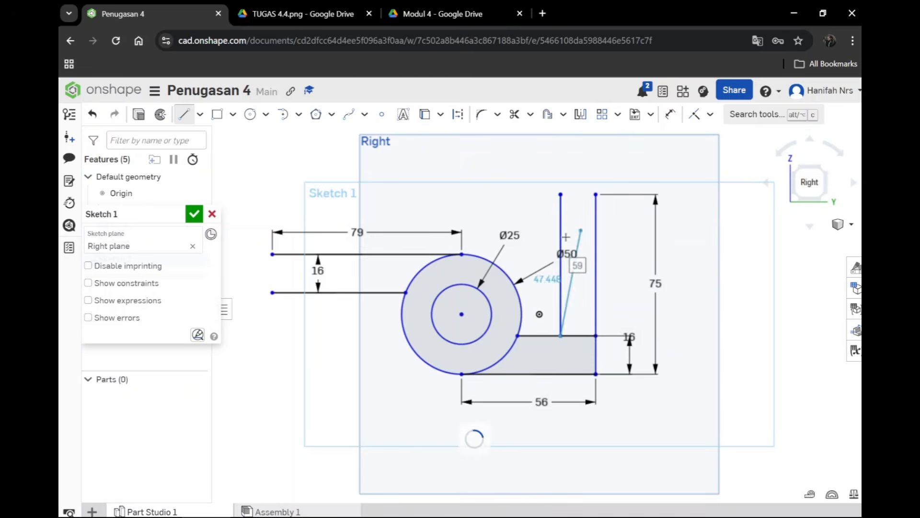
pyautogui.press('Escape')
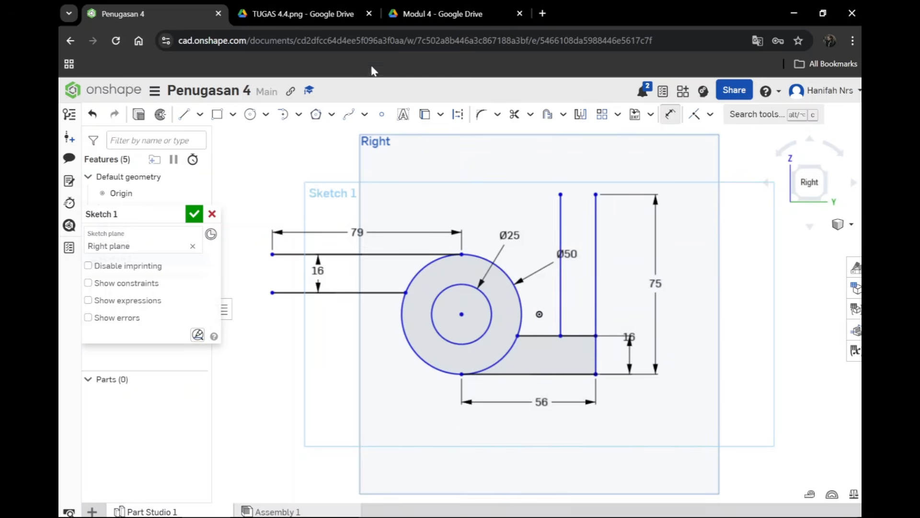
# Step: Check the wall thickness in the reference image and dimension the spacing between the two vertical lines to 16 mm
pyautogui.click(331, 15)
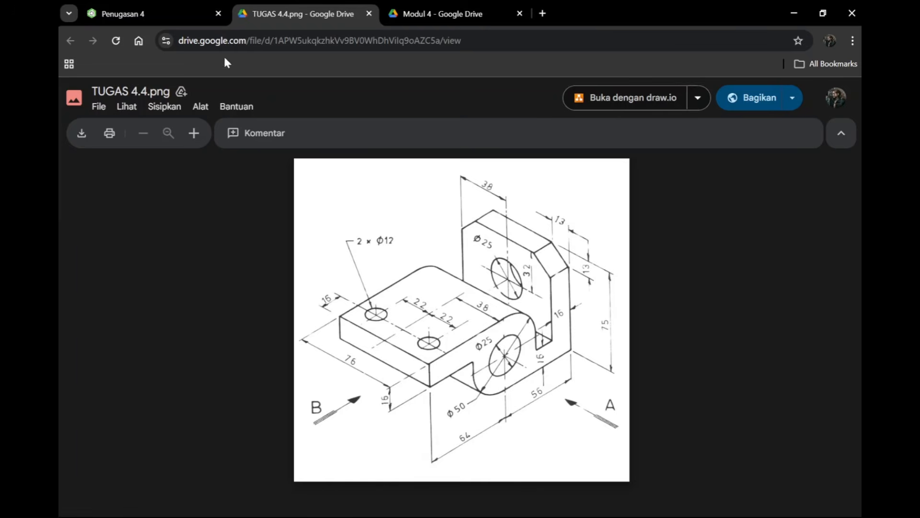
pyautogui.click(158, 14)
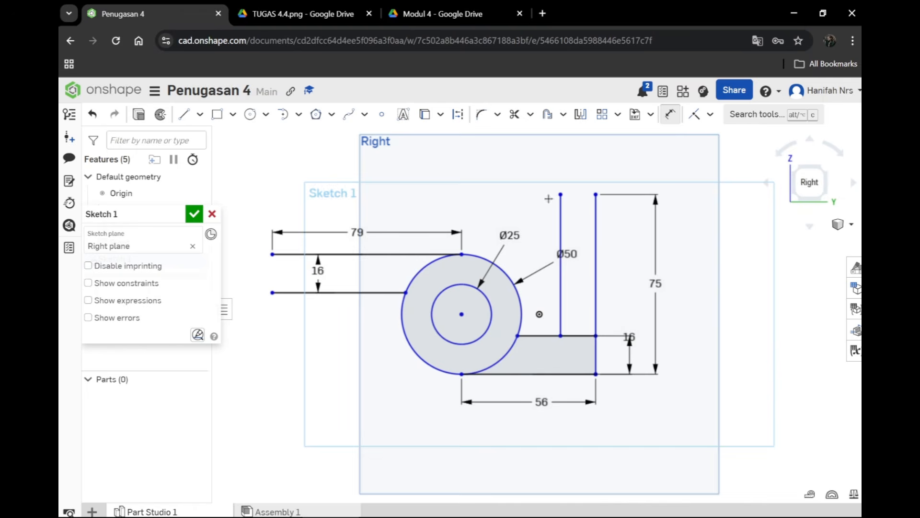
pyautogui.click(559, 289)
pyautogui.click(597, 288)
pyautogui.click(587, 277)
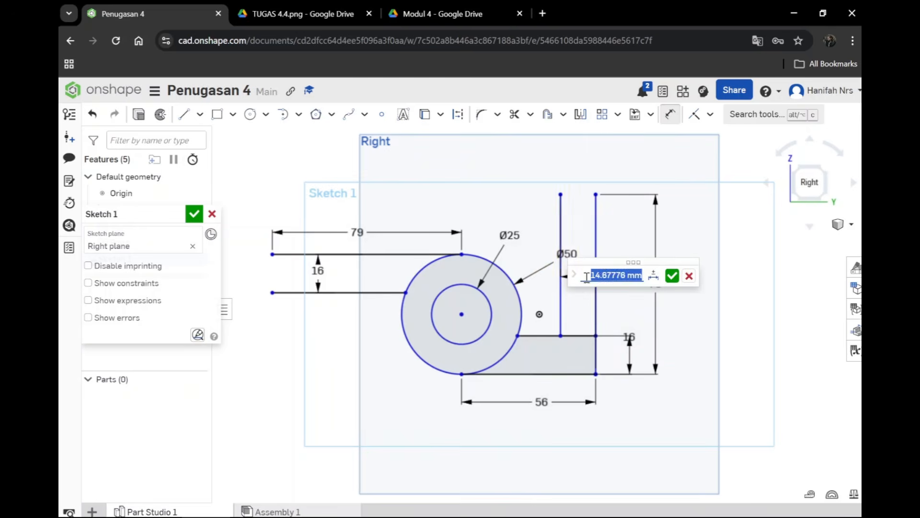
pyautogui.write('16')
pyautogui.press('Return')
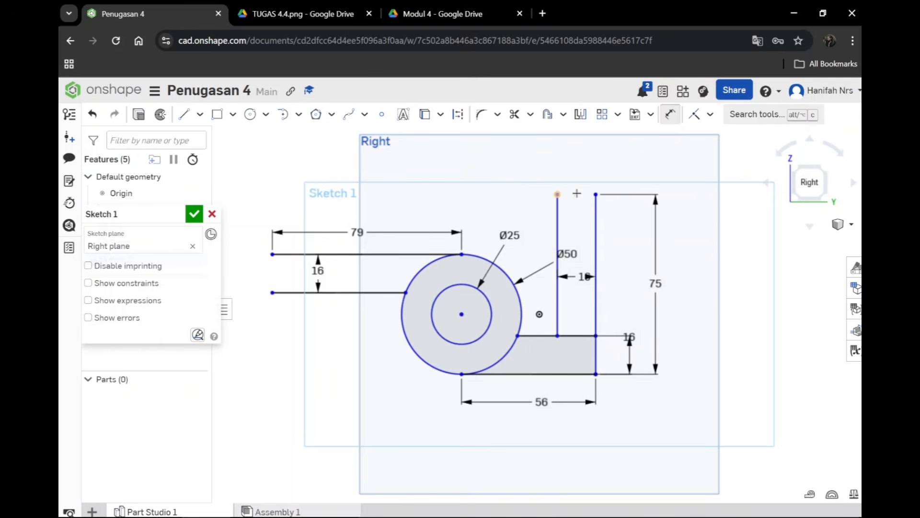
# Step: Draw short lines closing the open end of the left horizontal arm and the top of the 16 mm upright
pyautogui.click(183, 115)
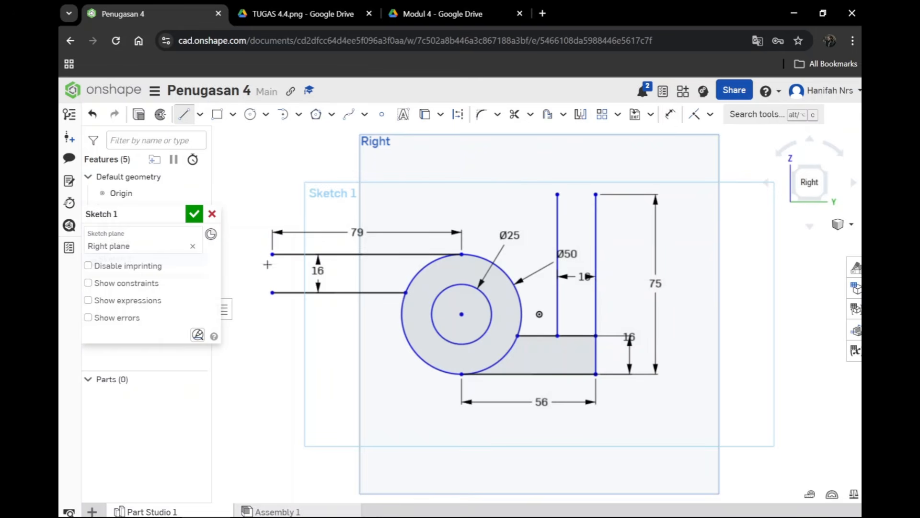
pyautogui.click(272, 254)
pyautogui.click(272, 292)
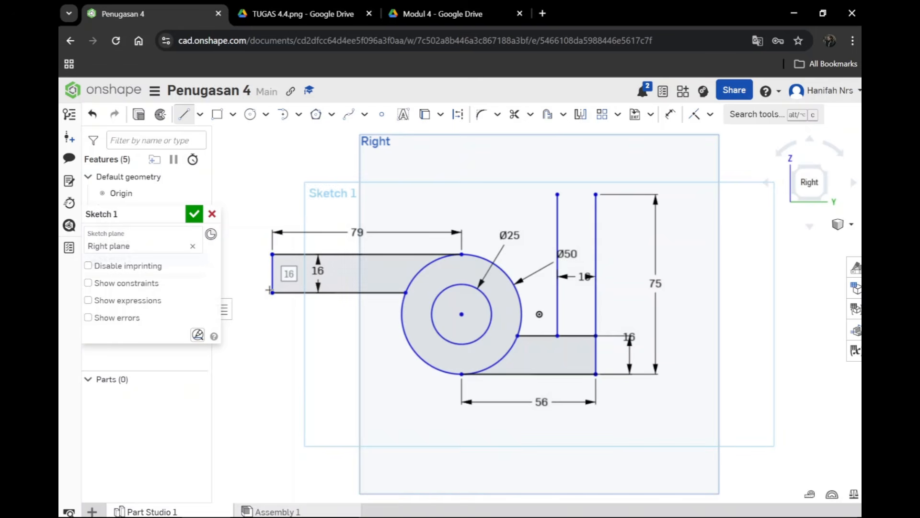
pyautogui.click(557, 194)
pyautogui.click(596, 194)
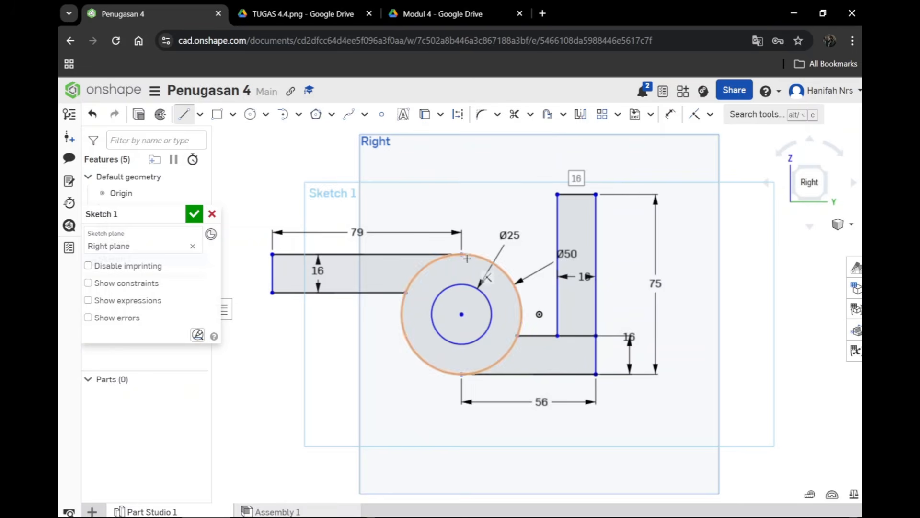
# Step: Trim the line beneath the upright and the two arcs of the 50 mm circle lying inside the arms
pyautogui.click(324, 14)
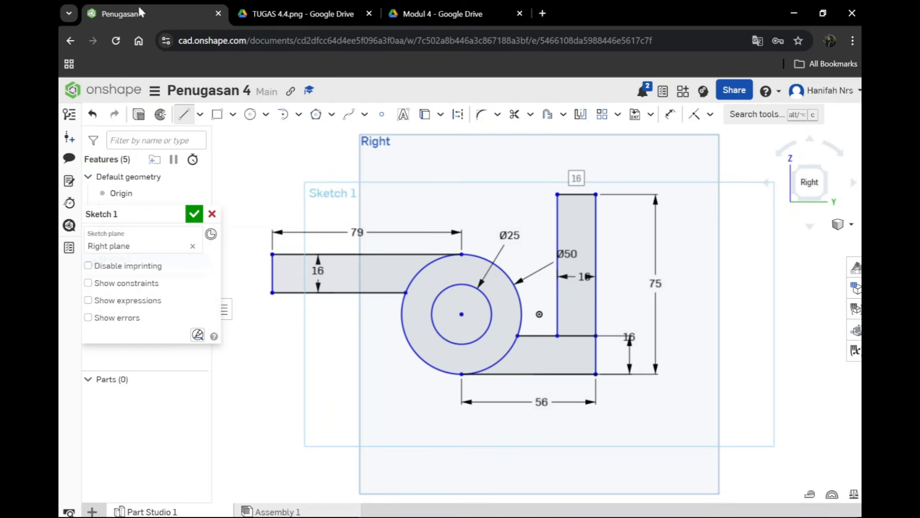
pyautogui.click(136, 15)
pyautogui.click(514, 114)
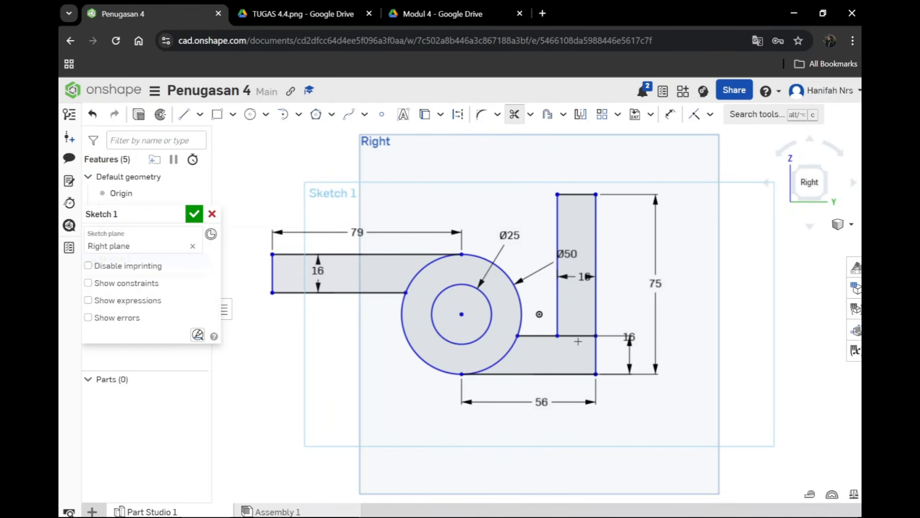
pyautogui.click(579, 336)
pyautogui.click(507, 358)
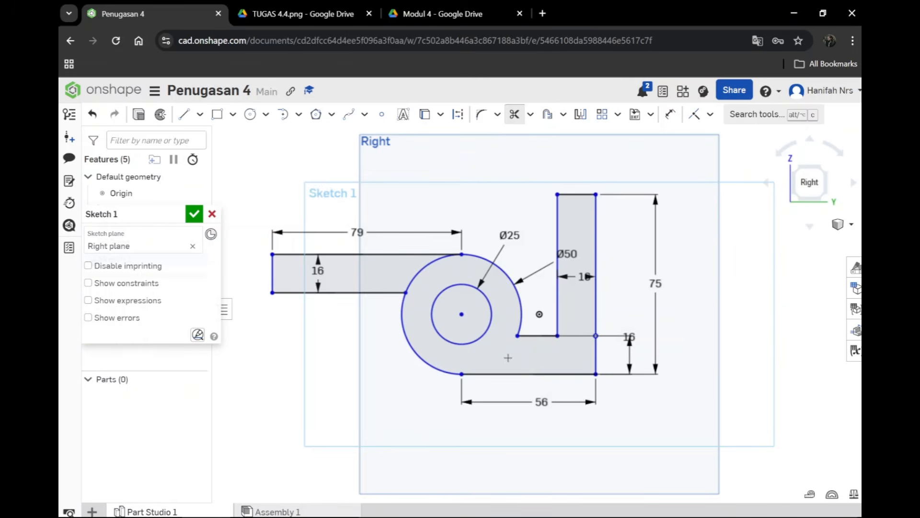
pyautogui.click(425, 268)
# Step: Compare the trimmed profile with the TUGAS 4.4 reference image and finish the sketch
pyautogui.scroll(10, 581, 349)
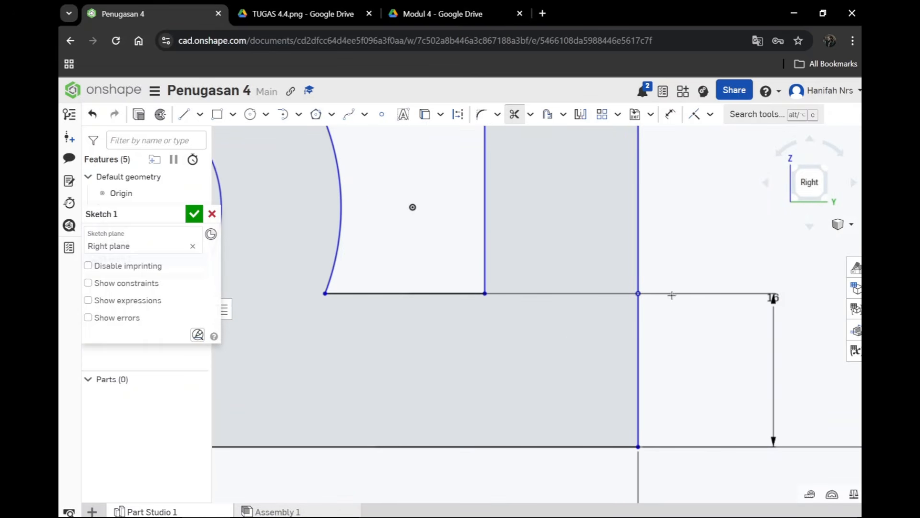
pyautogui.scroll(-8, 673, 344)
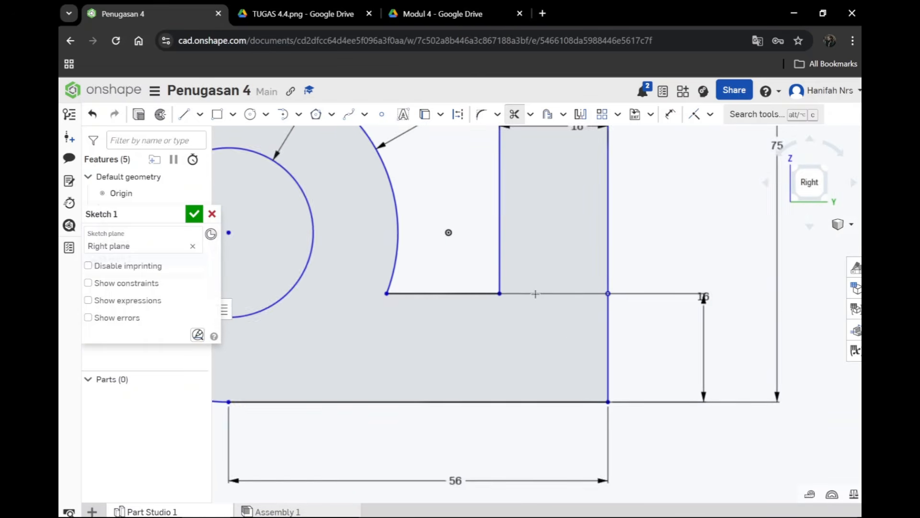
pyautogui.scroll(-2, 411, 275)
pyautogui.scroll(-1, 411, 275)
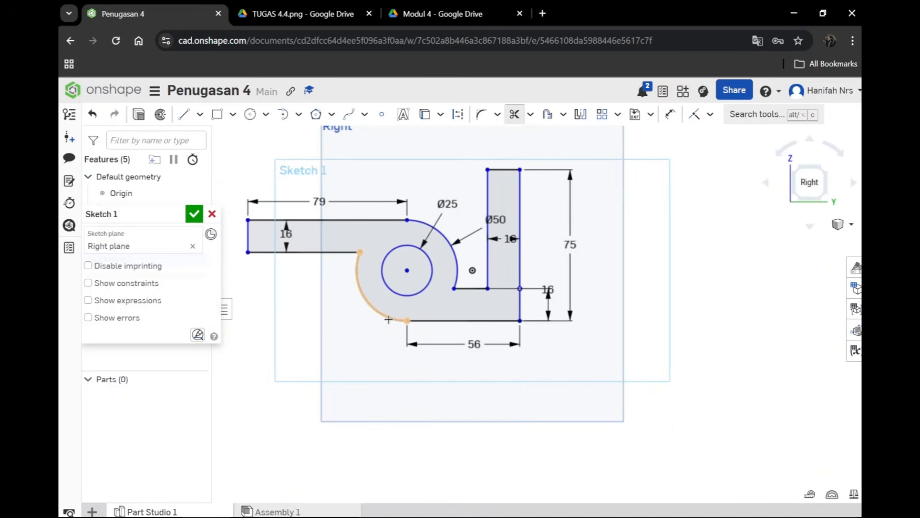
pyautogui.click(319, 14)
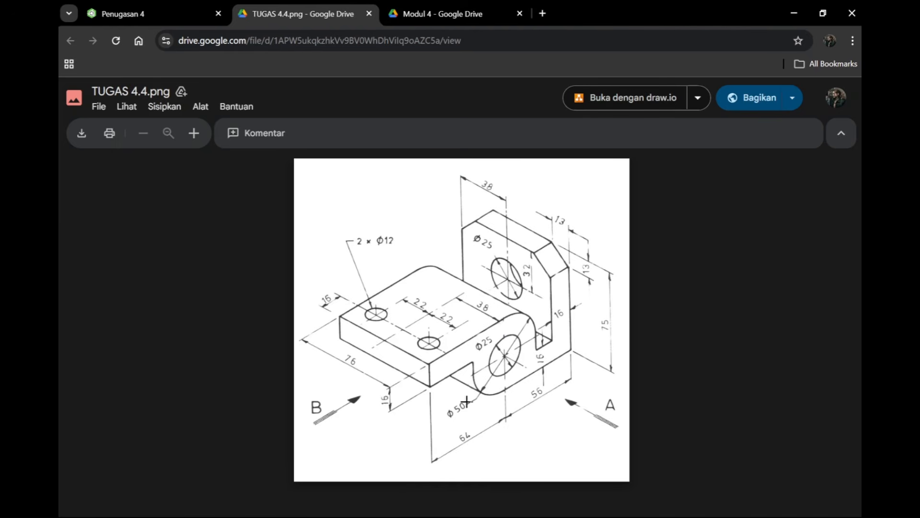
pyautogui.click(102, 16)
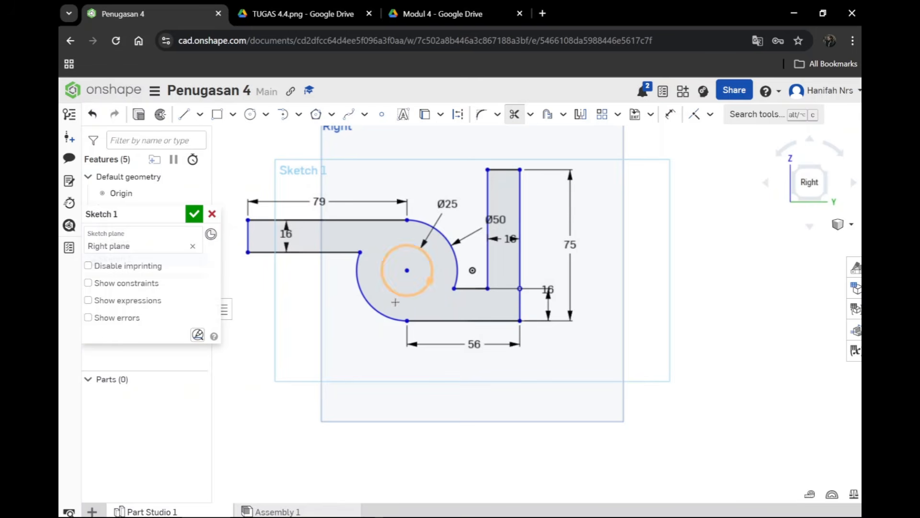
pyautogui.click(194, 214)
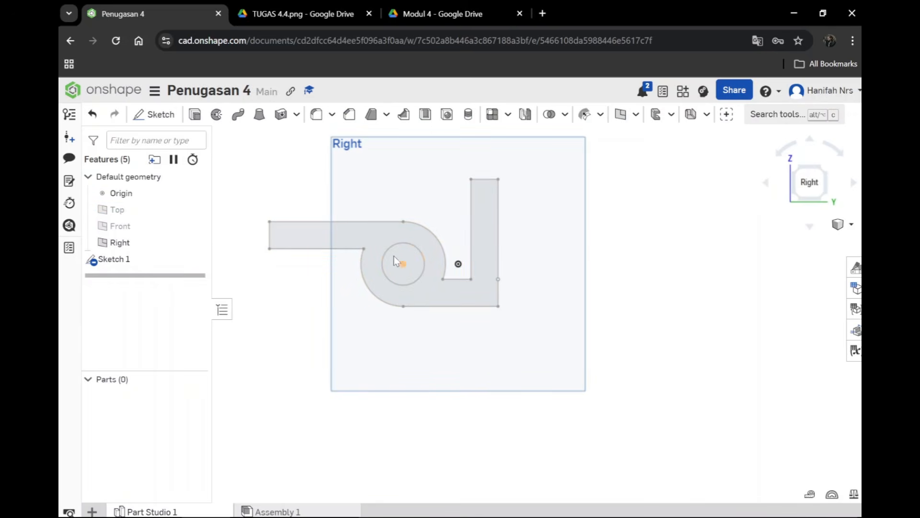
# Step: Start a new solid extrusion of the bracket profile region, leaving out the 25 mm circle
pyautogui.scroll(2, 391, 197)
pyautogui.scroll(-3, 409, 214)
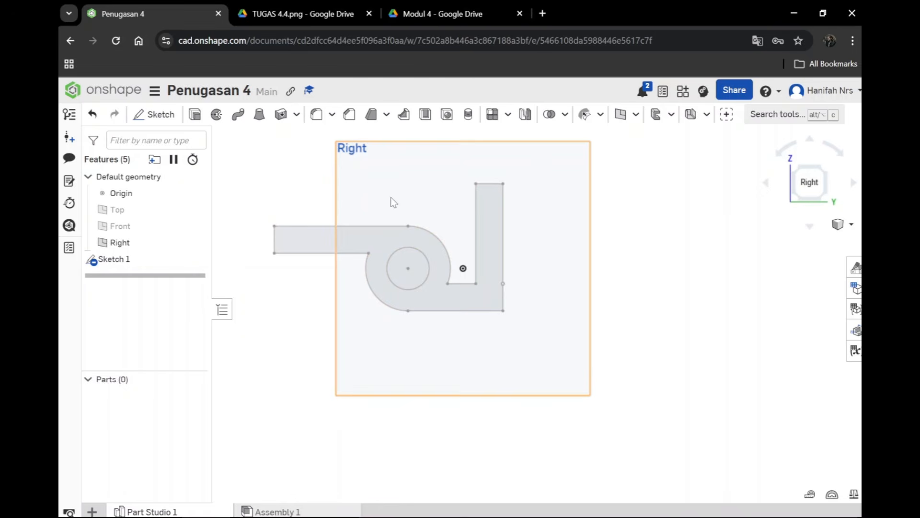
pyautogui.click(852, 223)
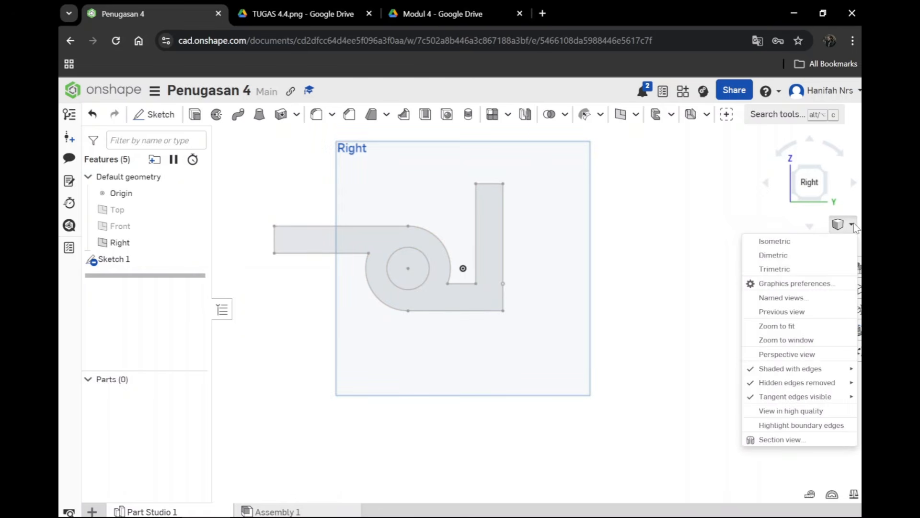
pyautogui.click(815, 242)
pyautogui.scroll(-2, 464, 283)
pyautogui.scroll(4, 464, 283)
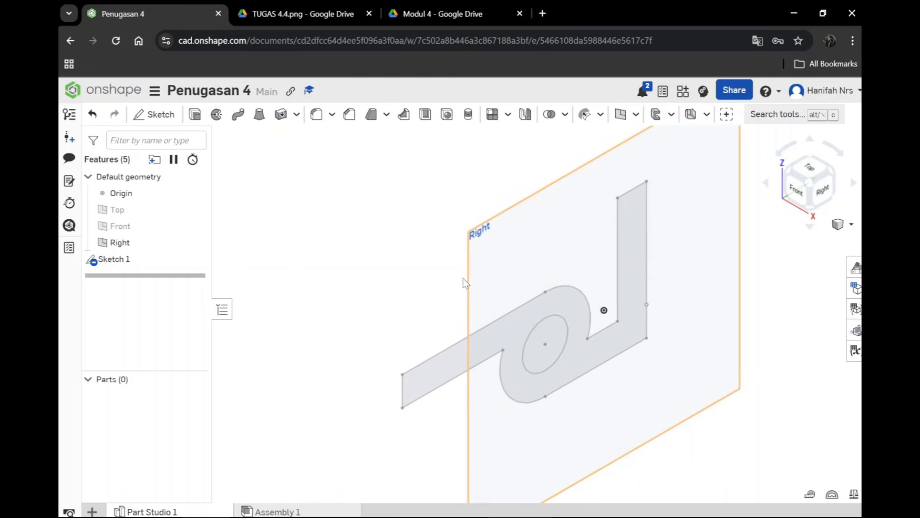
pyautogui.scroll(-2, 464, 283)
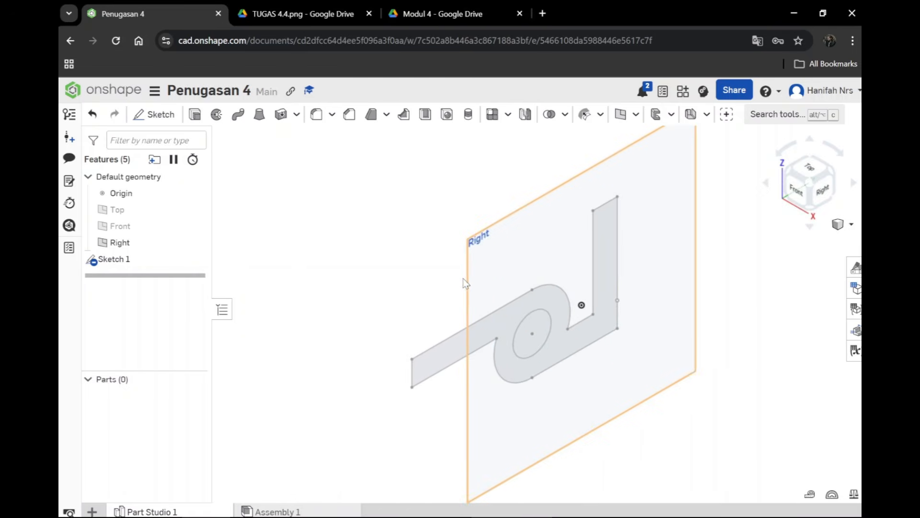
pyautogui.click(503, 316)
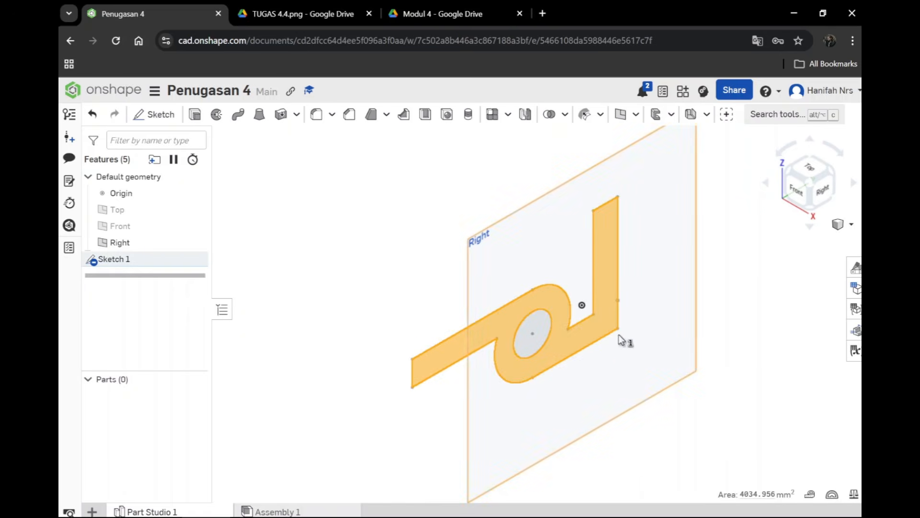
pyautogui.click(195, 115)
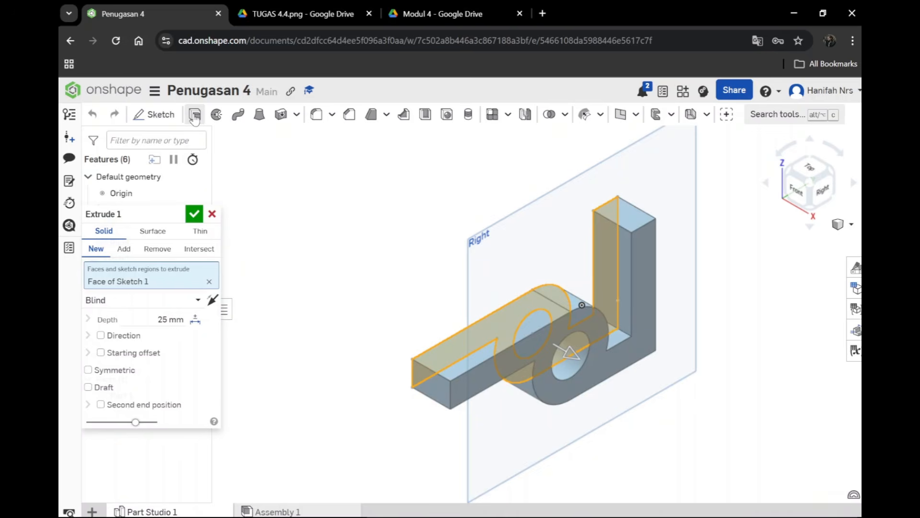
# Step: Try the opposite direction and the Symmetric option on the profile extrusion
pyautogui.click(209, 303)
pyautogui.click(211, 303)
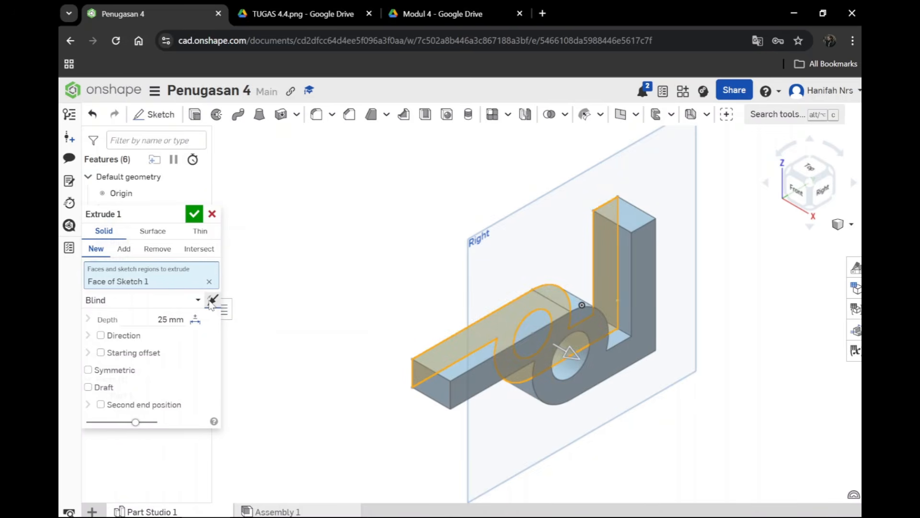
pyautogui.click(108, 372)
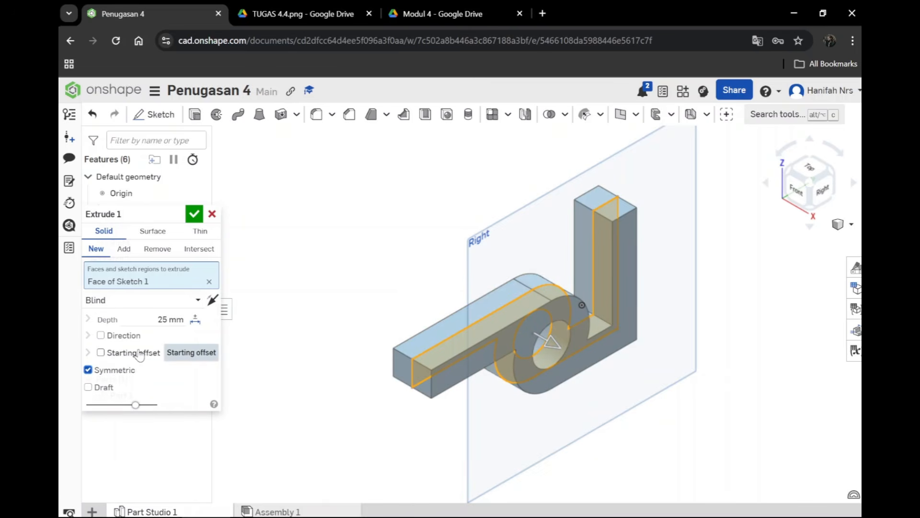
pyautogui.click(212, 301)
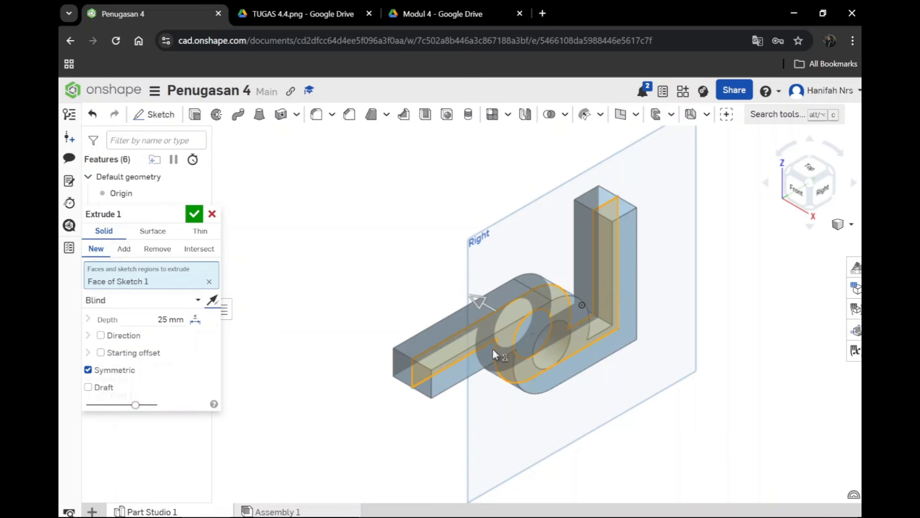
pyautogui.click(212, 301)
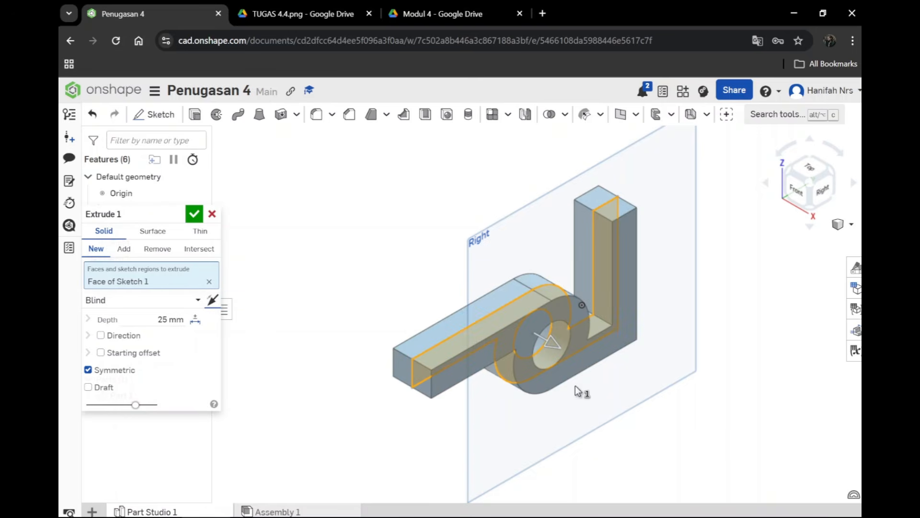
pyautogui.click(115, 370)
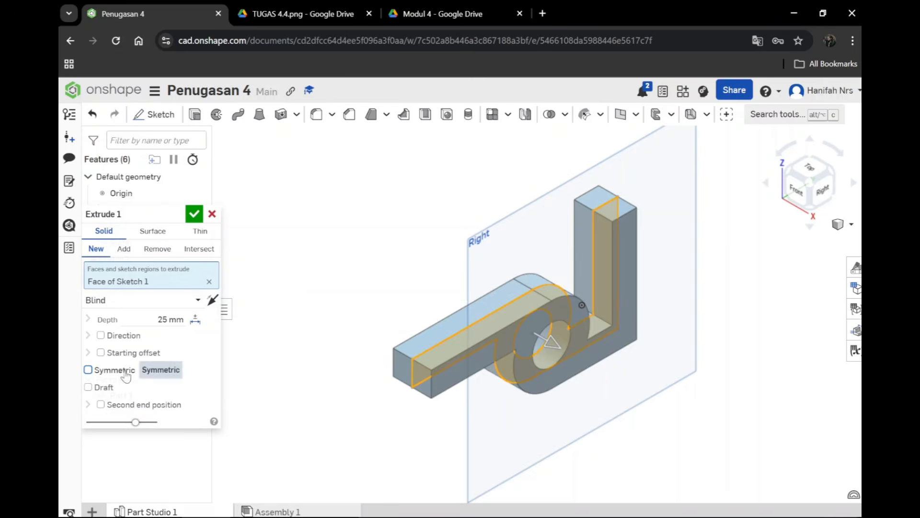
# Step: Check the bracket width in the reference image and extrude the profile blind to a depth of 76 mm
pyautogui.click(297, 15)
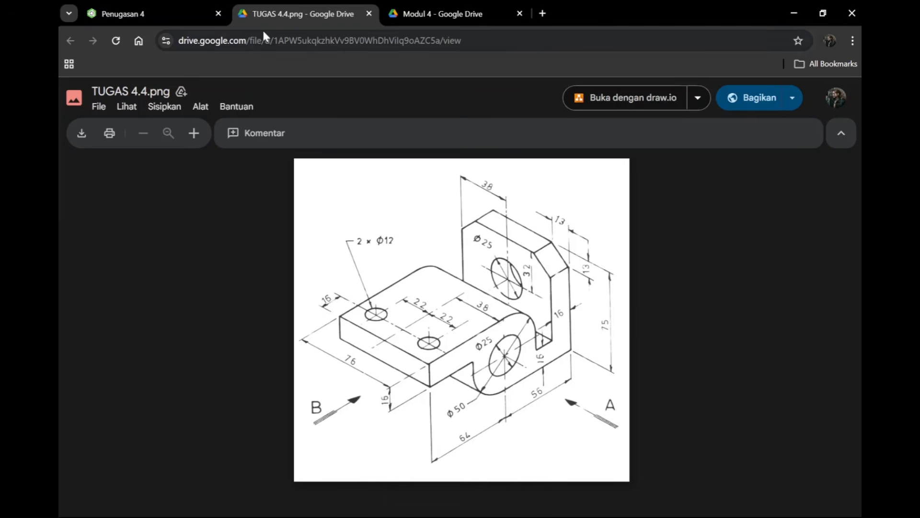
pyautogui.click(118, 15)
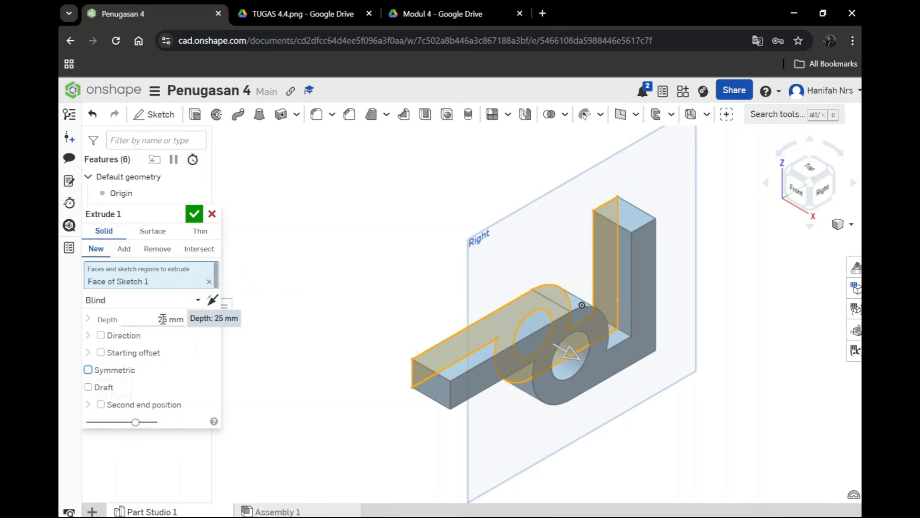
pyautogui.click(163, 321)
pyautogui.write('7')
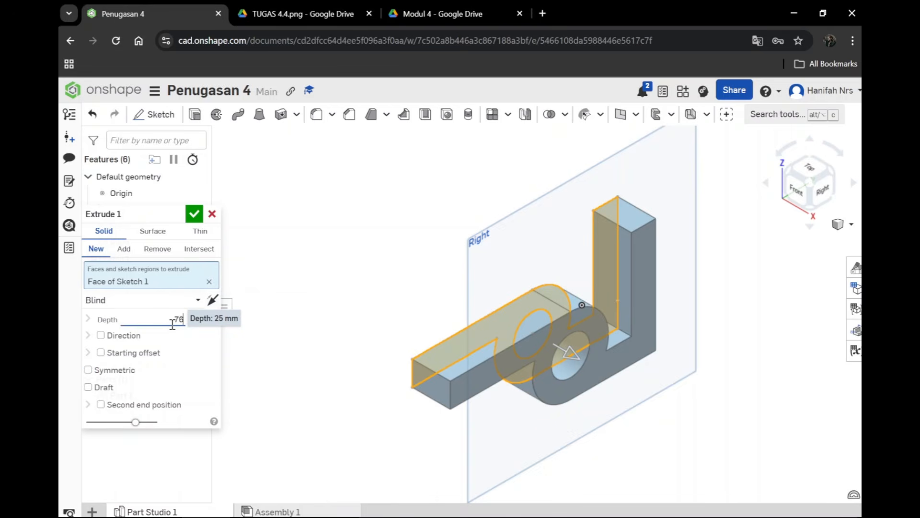
pyautogui.write('6')
pyautogui.press('Return')
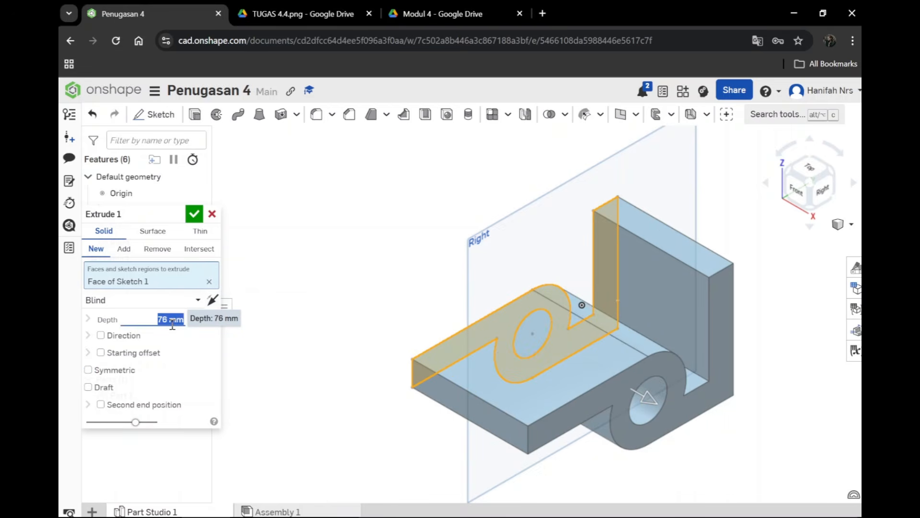
pyautogui.click(195, 215)
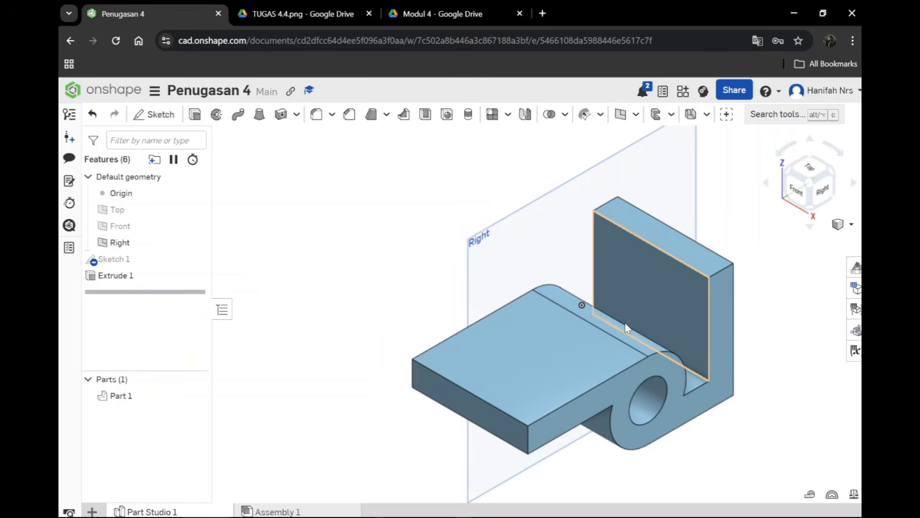
# Step: Examine the extruded bracket and compare it with the holes and remaining dimensions in the TUGAS 4.4 reference image
pyautogui.scroll(1, 626, 324)
pyautogui.scroll(-2, 537, 275)
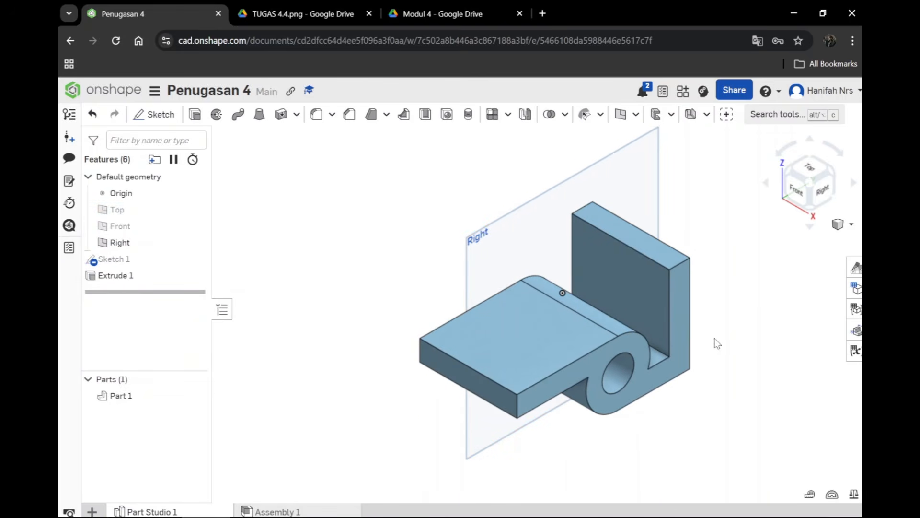
pyautogui.scroll(3, 660, 319)
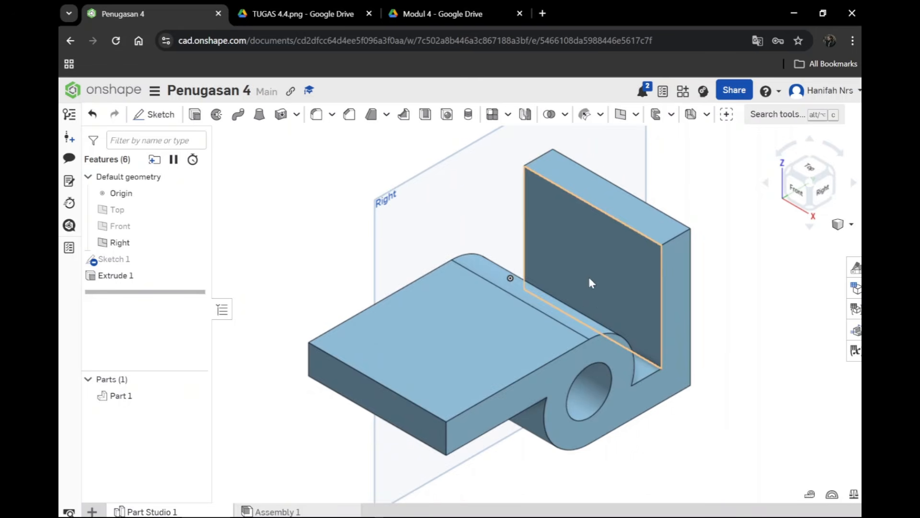
pyautogui.scroll(-3, 588, 275)
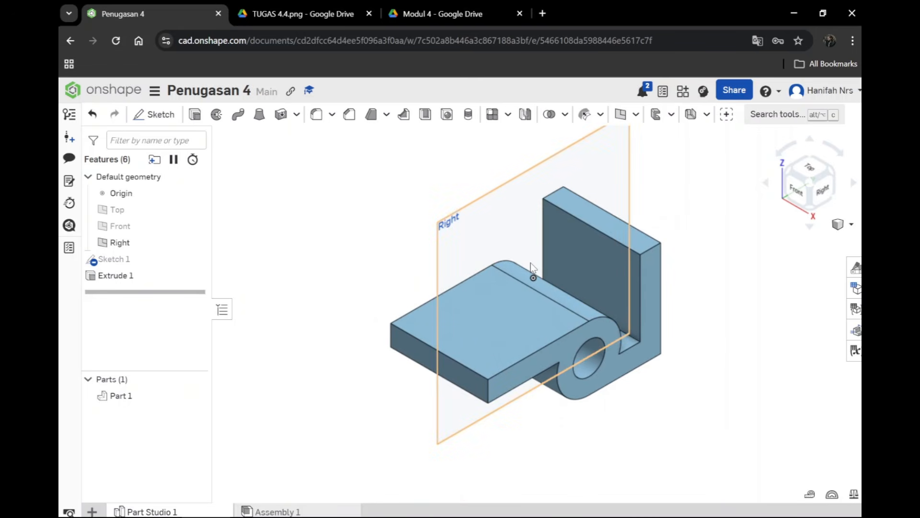
pyautogui.click(330, 10)
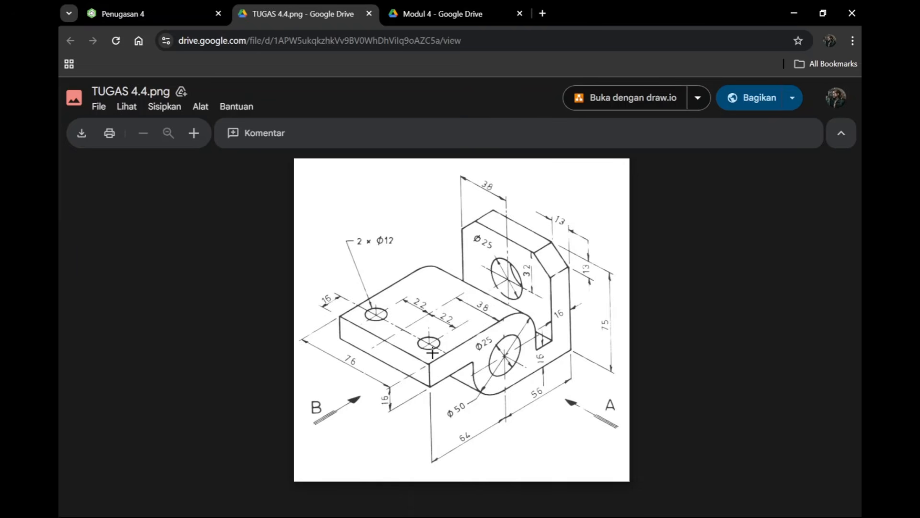
pyautogui.click(187, 14)
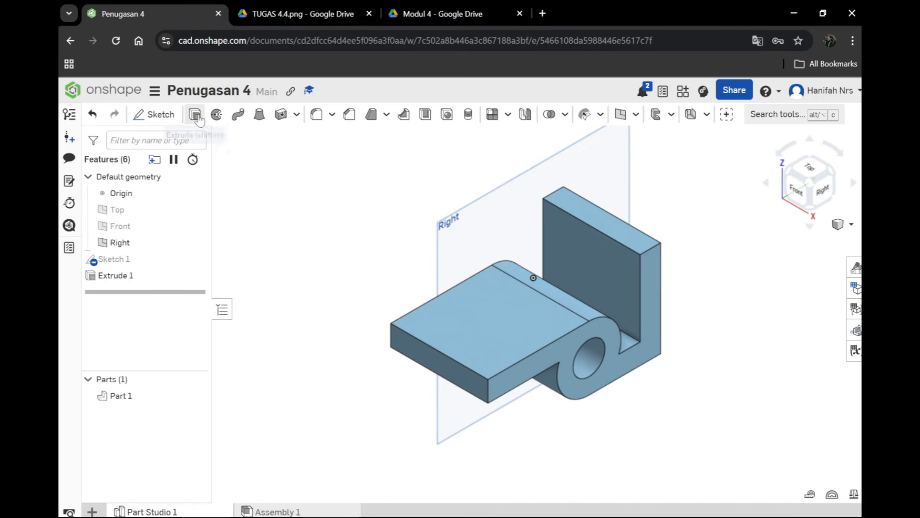
pyautogui.click(300, 16)
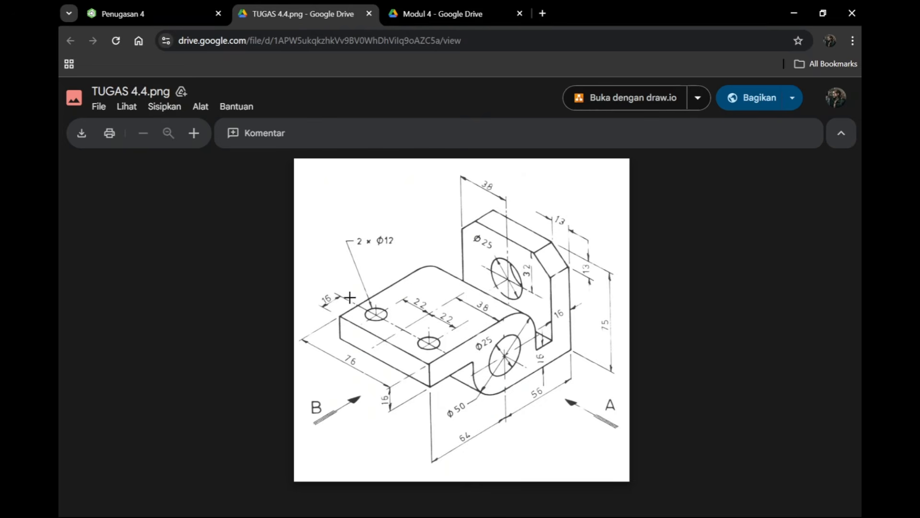
pyautogui.click(163, 9)
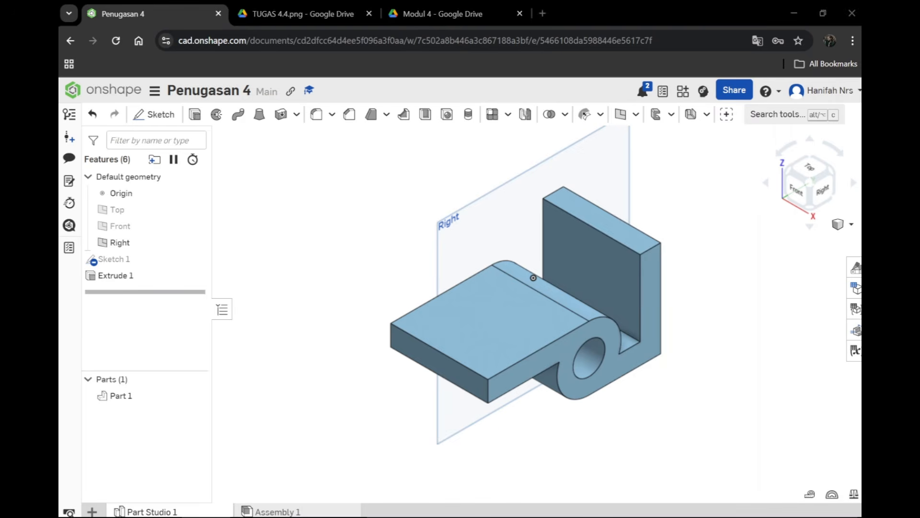
# Step: Start a sketch on the flat plate's upper face and draw two circles about 17 mm and 16 mm in diameter near its outer end
pyautogui.click(508, 332)
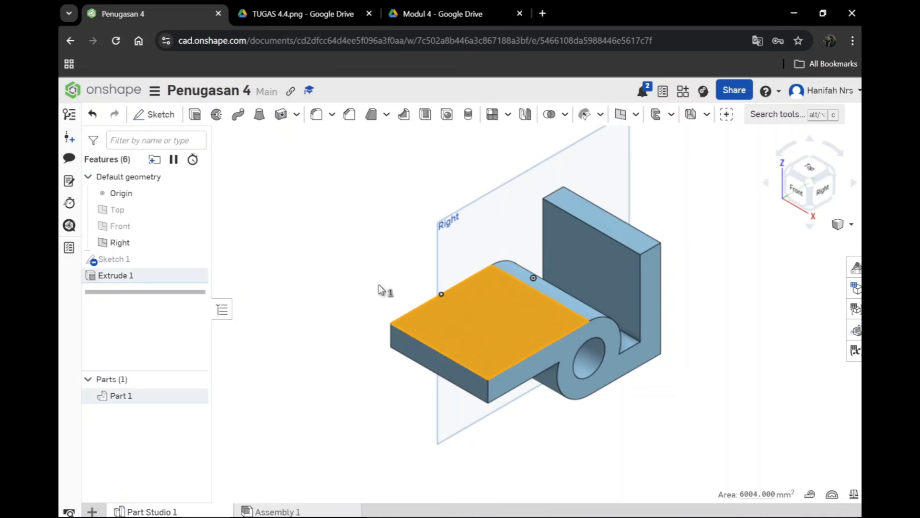
pyautogui.click(147, 119)
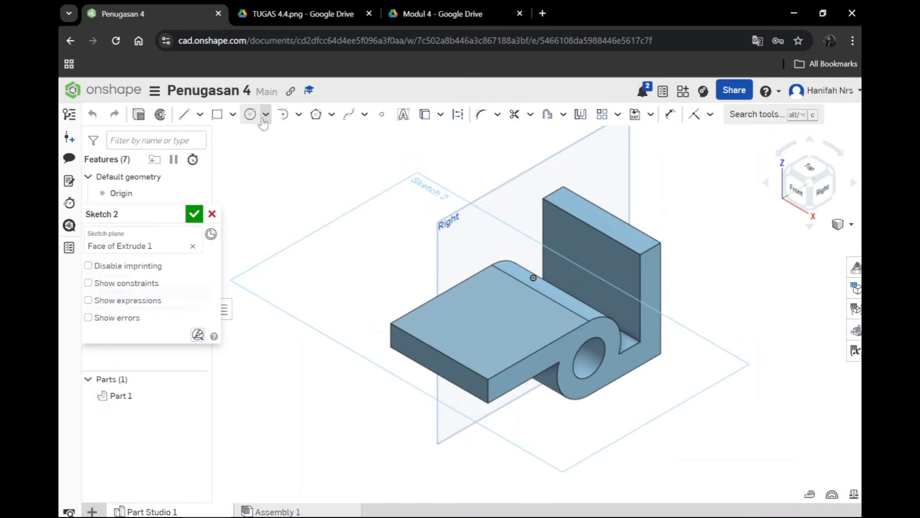
pyautogui.click(250, 115)
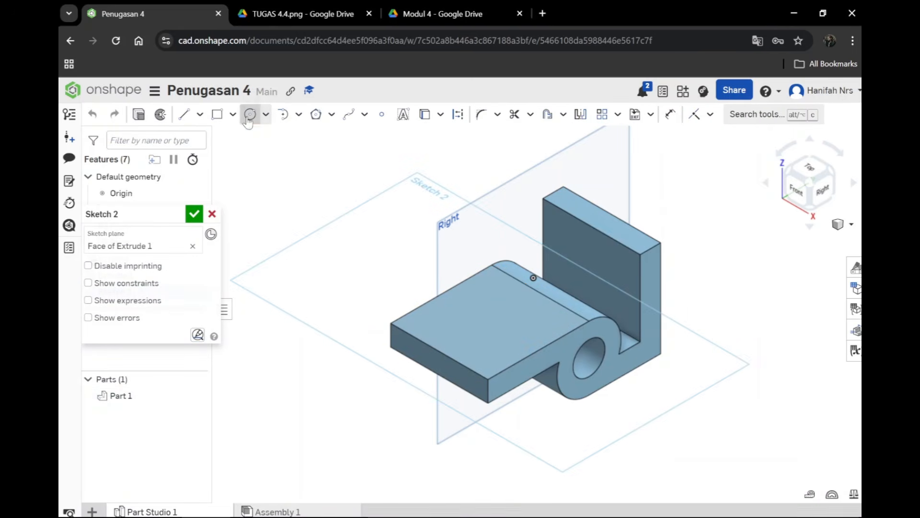
pyautogui.click(431, 322)
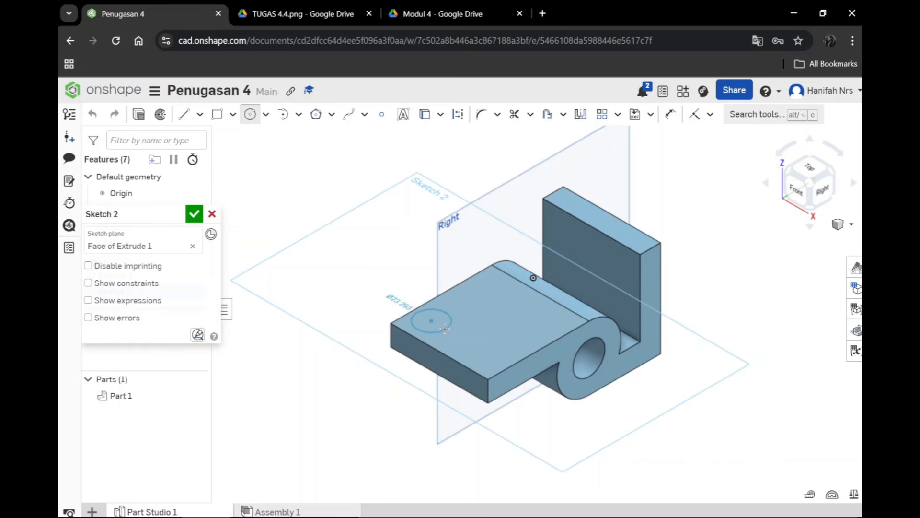
pyautogui.click(445, 326)
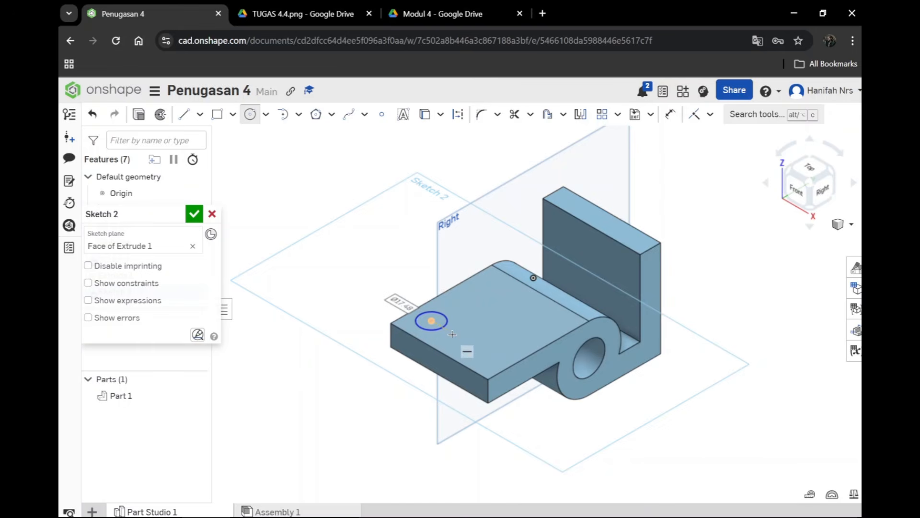
pyautogui.click(482, 350)
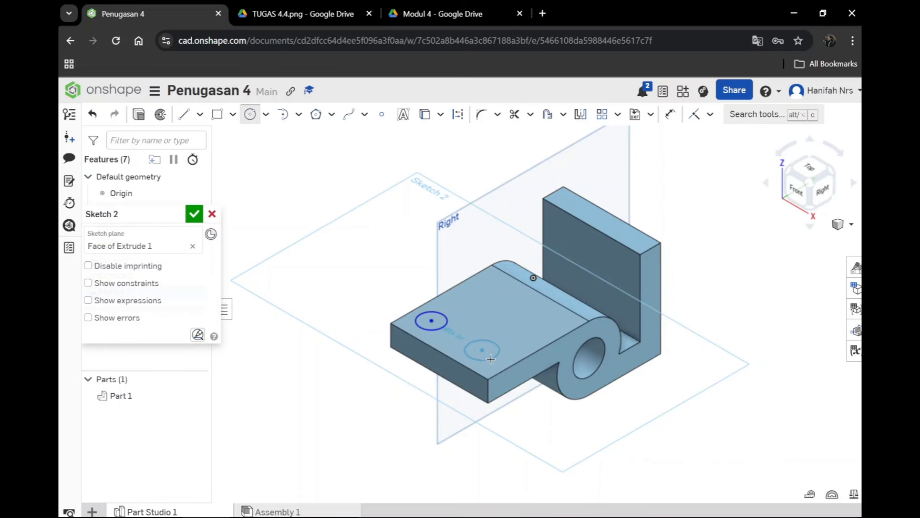
pyautogui.click(492, 356)
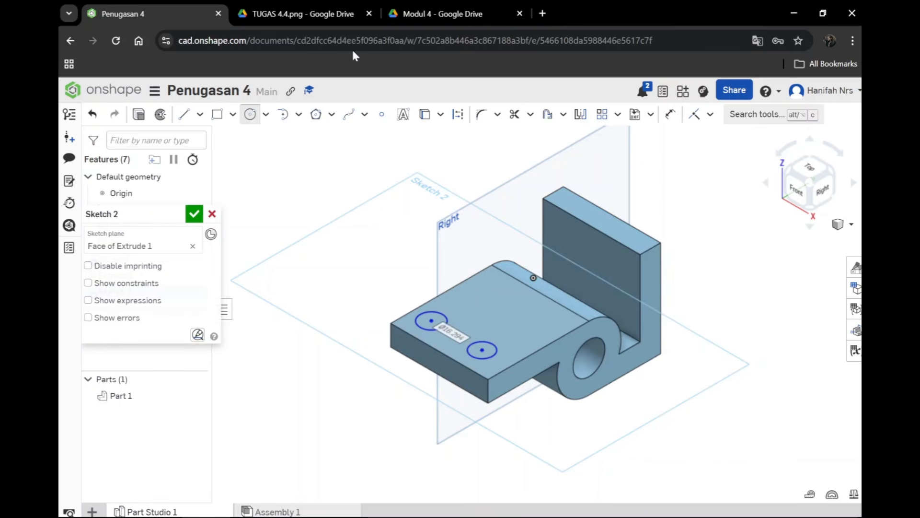
# Step: Check the plate's hole size in the TUGAS 4.4 reference image and set the diameter of both circles to 12 mm
pyautogui.click(308, 14)
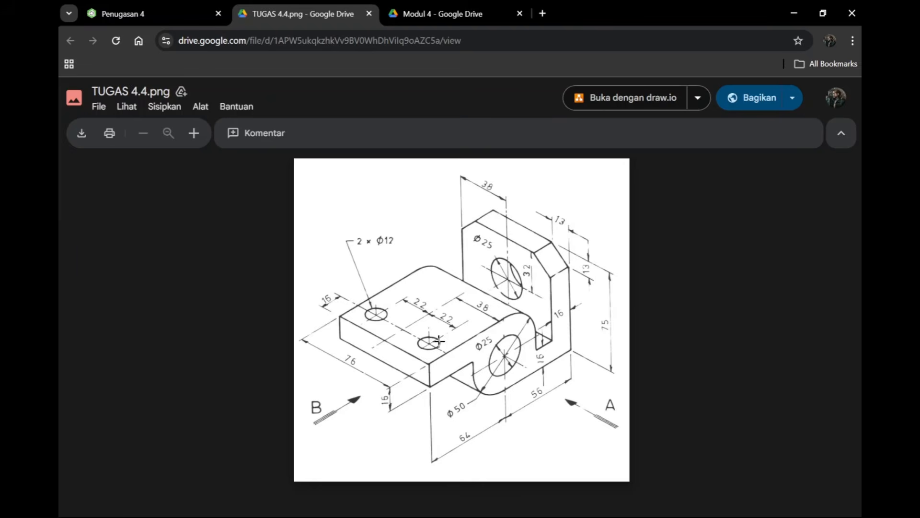
pyautogui.click(175, 13)
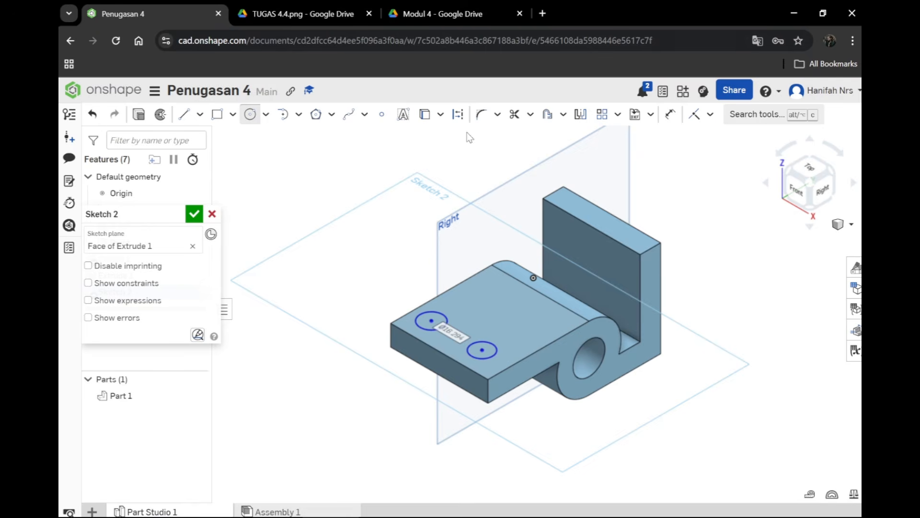
pyautogui.click(677, 122)
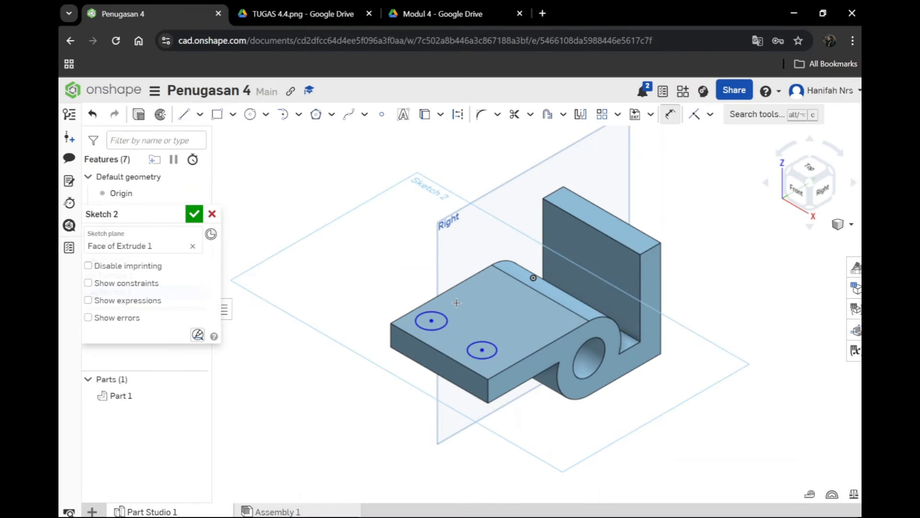
pyautogui.click(431, 311)
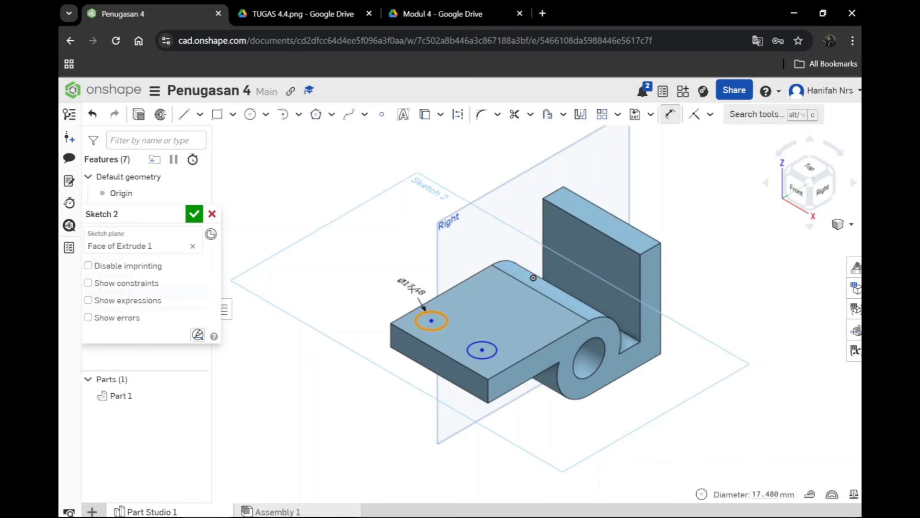
pyautogui.click(405, 272)
pyautogui.write('12')
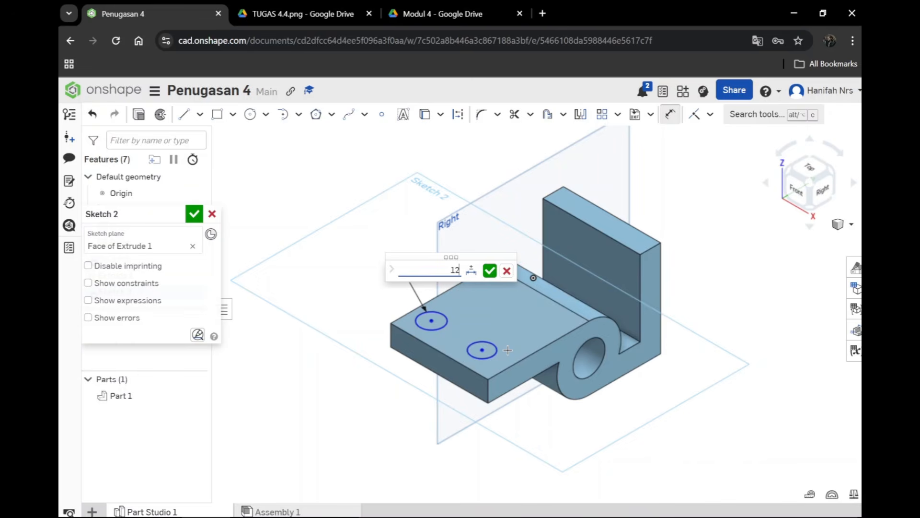
pyautogui.press('Return')
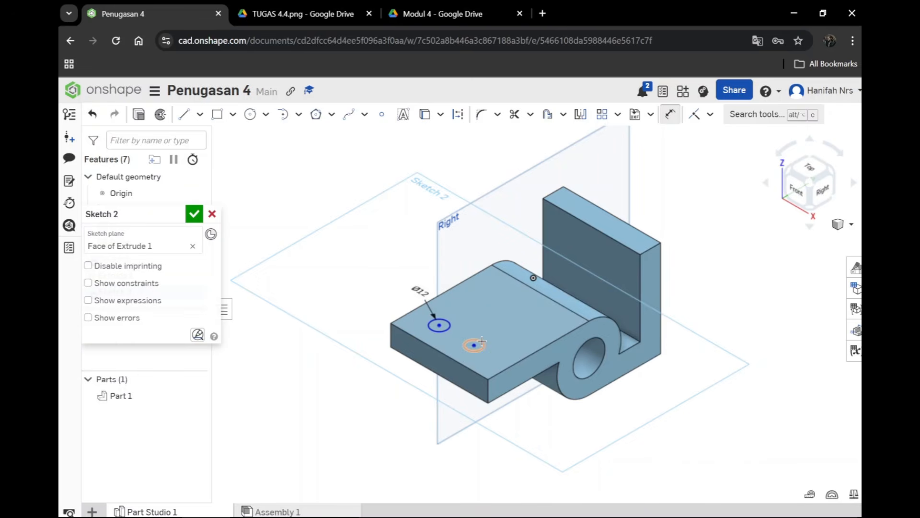
pyautogui.click(481, 340)
pyautogui.click(425, 399)
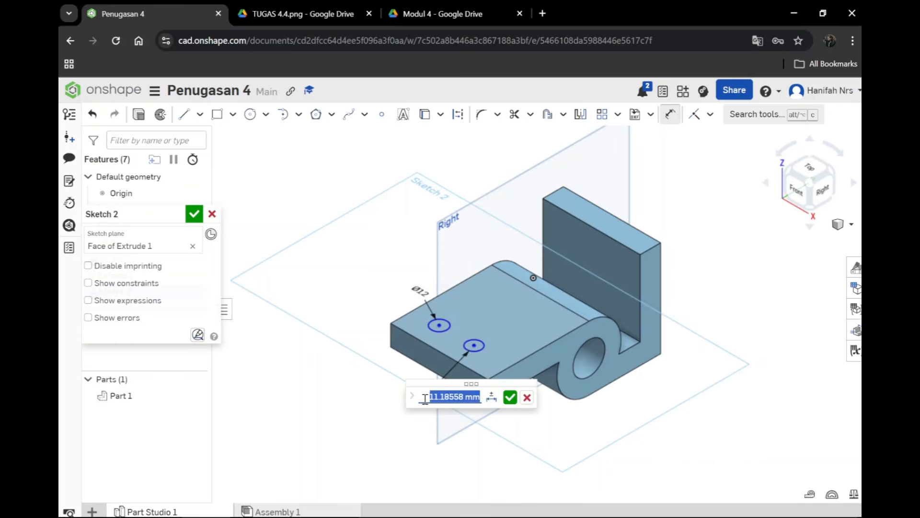
pyautogui.write('12')
pyautogui.press('Return')
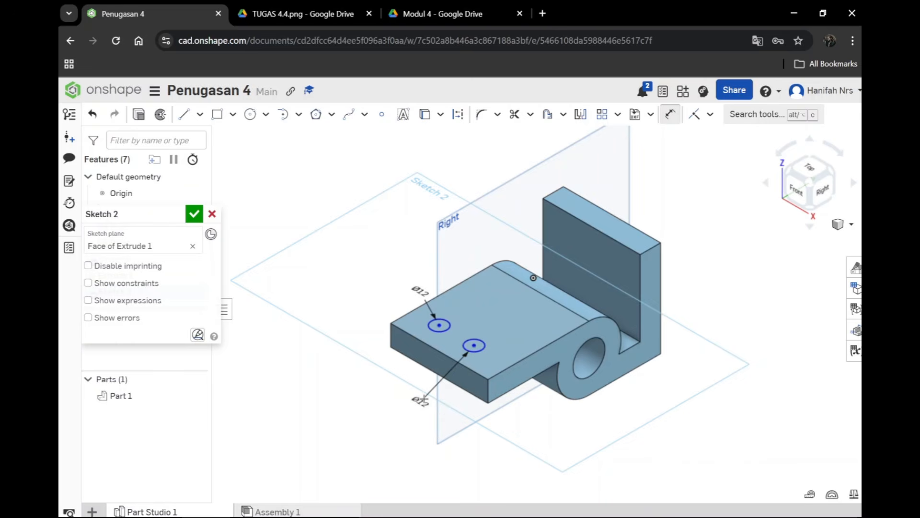
# Step: Check the hole positions in the reference image and place the second circle's centre 16 mm from the plate's outer end and nearer side edge
pyautogui.hotkey('ctrl', 'Tab')
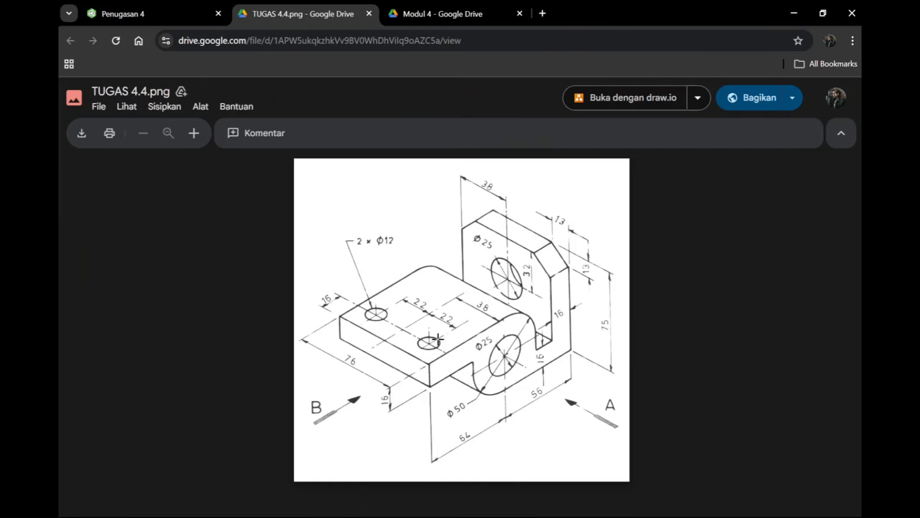
pyautogui.hotkey('ctrl', 'shift', 'Tab')
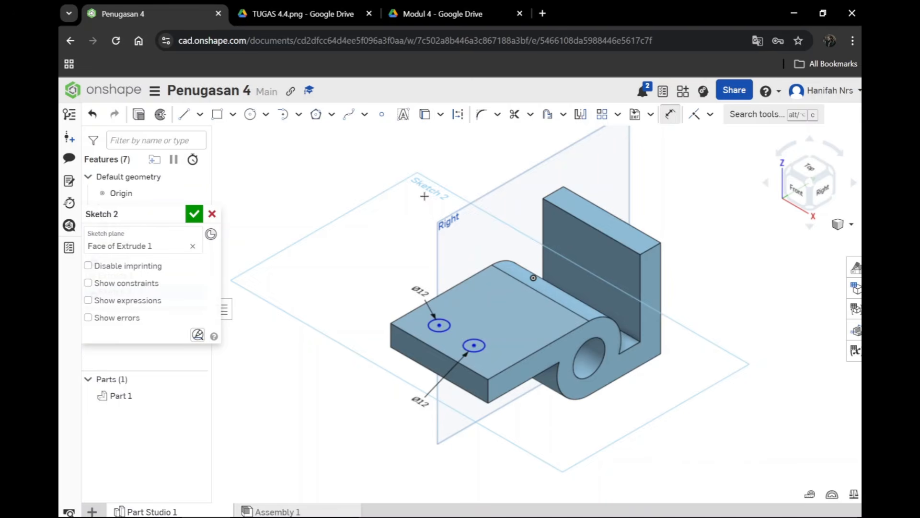
pyautogui.press('d')
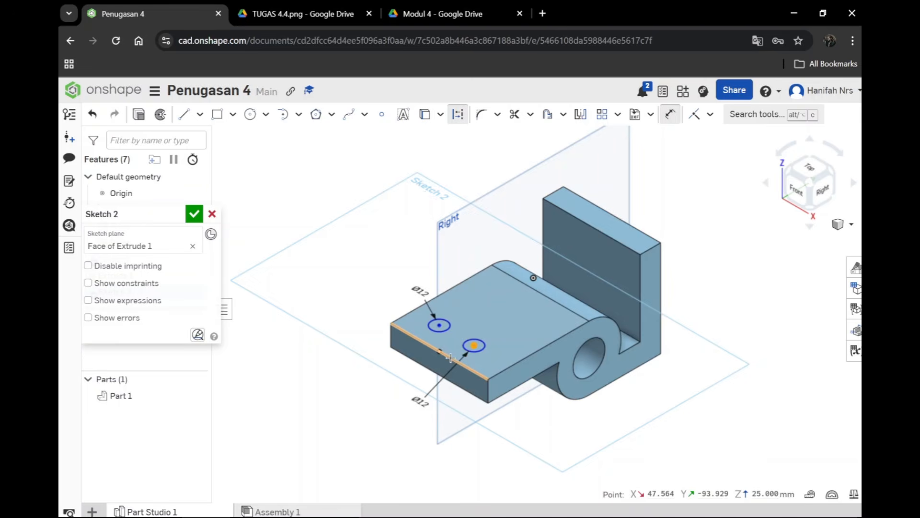
pyautogui.click(451, 357)
pyautogui.click(505, 424)
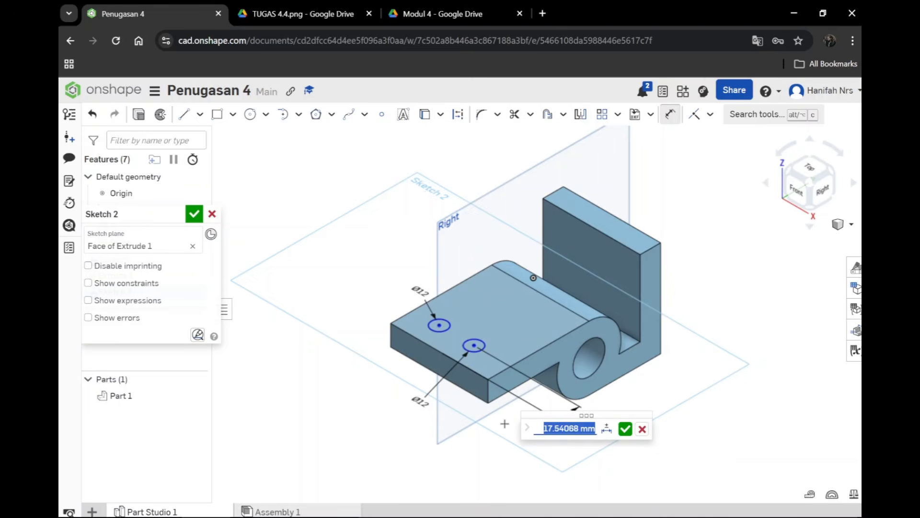
pyautogui.write('16')
pyautogui.press('Return')
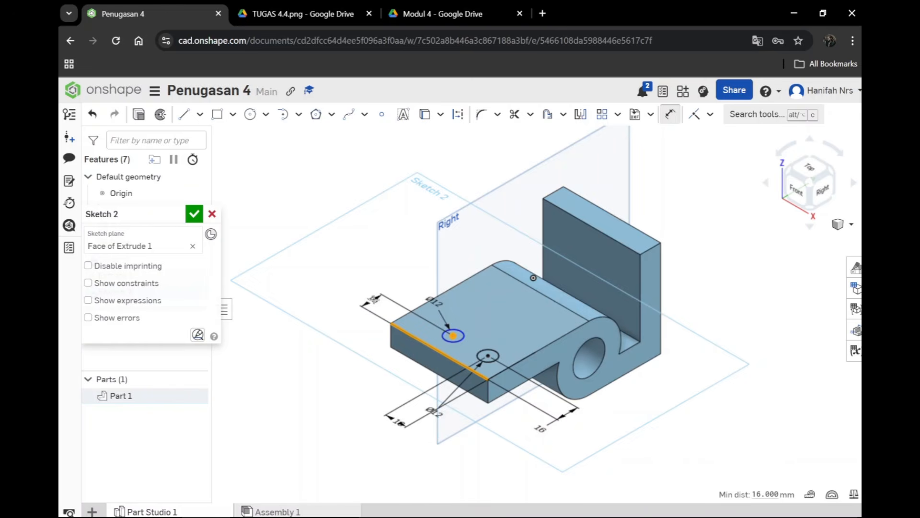
pyautogui.press('Escape')
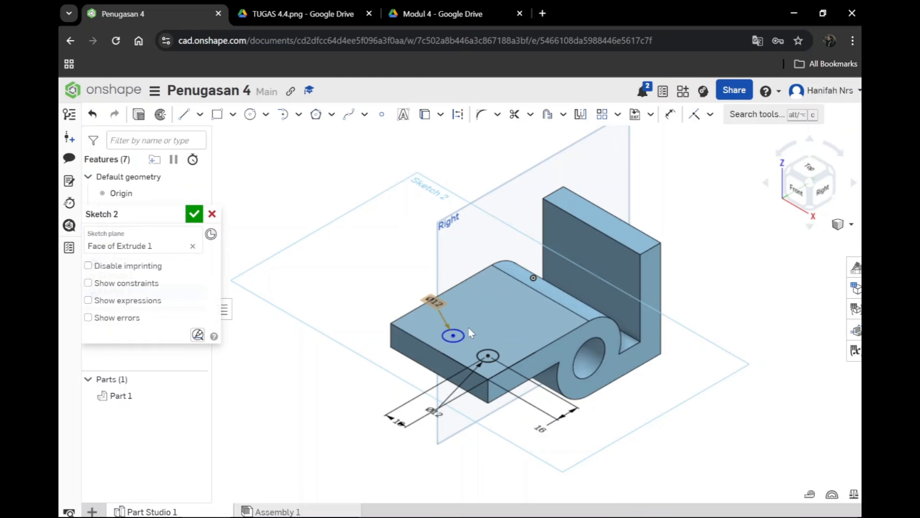
# Step: Dimension the first circle's centre 16 mm from the plate's opposite side edge and finish the sketch
pyautogui.press('d')
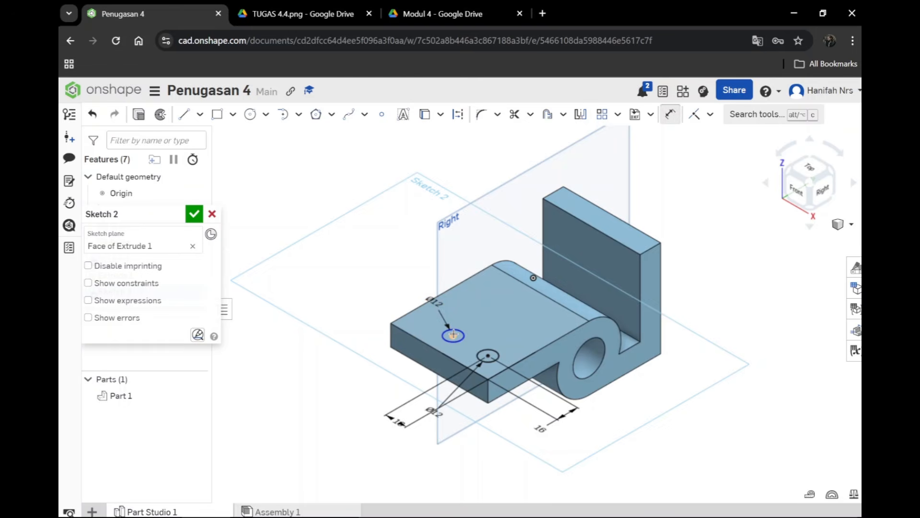
pyautogui.click(453, 335)
pyautogui.click(413, 310)
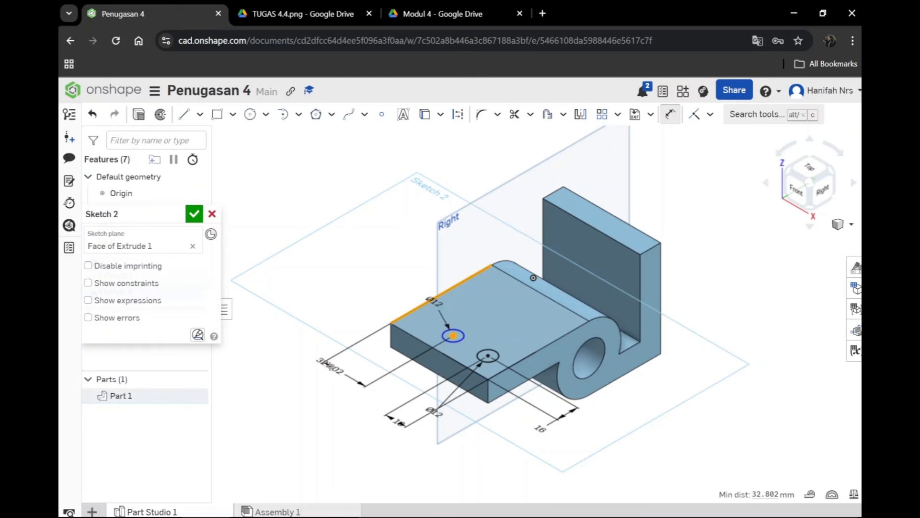
pyautogui.click(301, 378)
pyautogui.write('16')
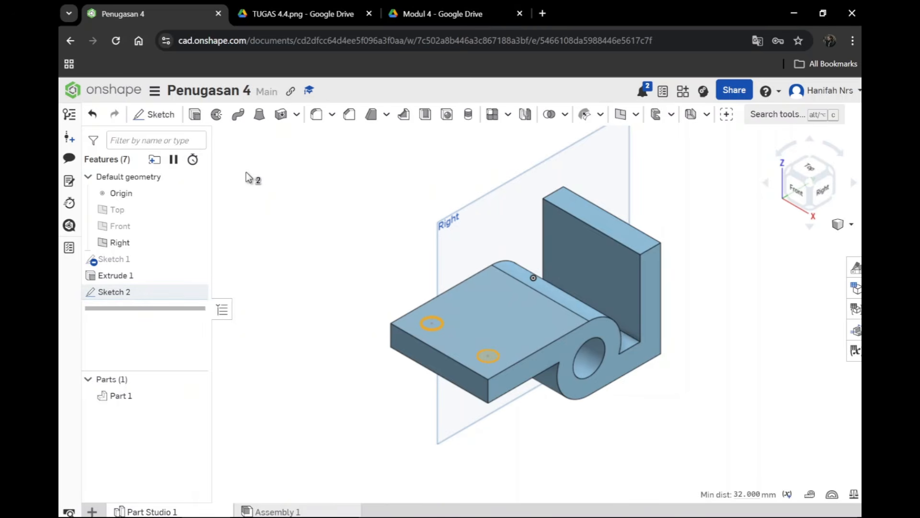
# Step: Cut both 12 mm circles through the plate with an Extrude set to Remove and Through all
pyautogui.hotkey('shift', 'e')
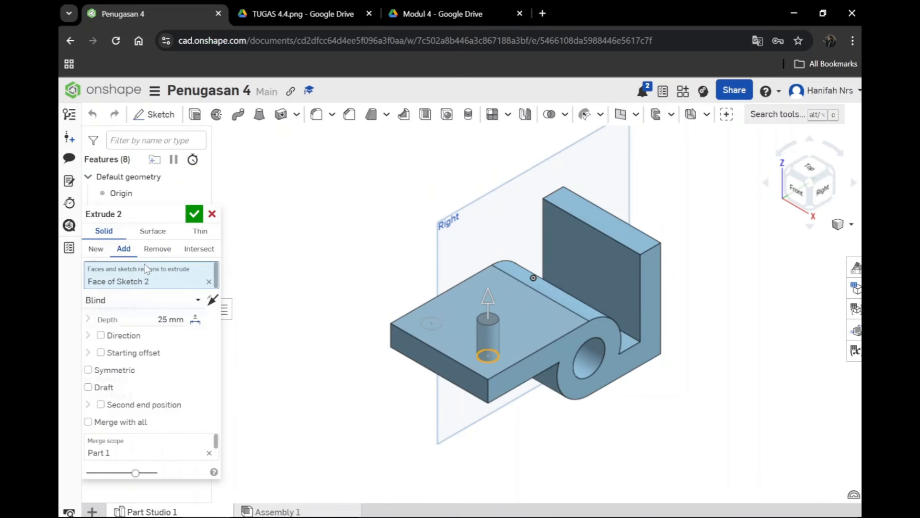
pyautogui.click(157, 249)
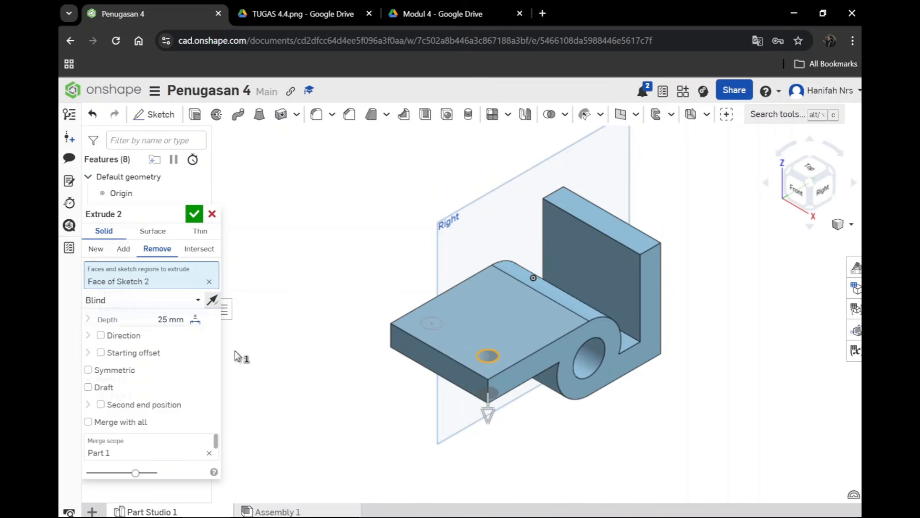
pyautogui.click(198, 300)
pyautogui.click(138, 403)
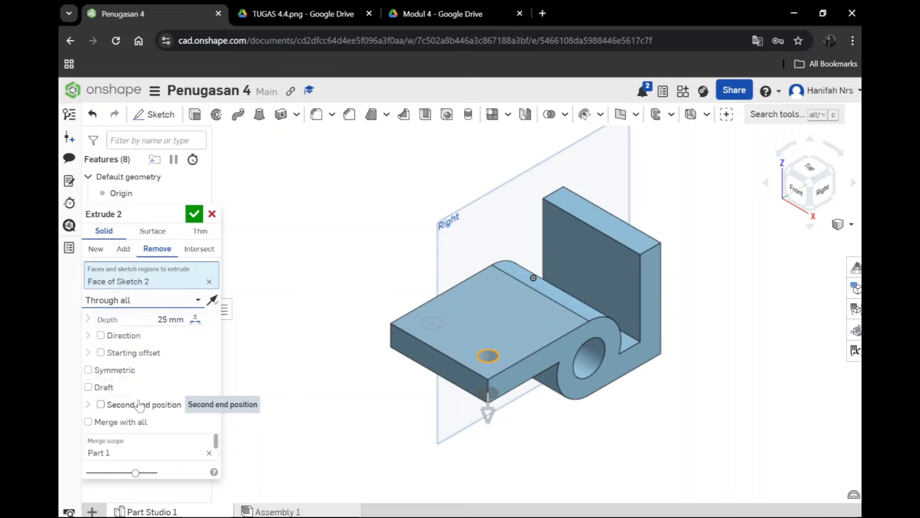
# Step: Following the reference image, complete the upright wall's sketch with a 25 mm circle centred 38 mm from its side and 32 mm from its upper edge
pyautogui.hotkey('ctrl', 'Tab')
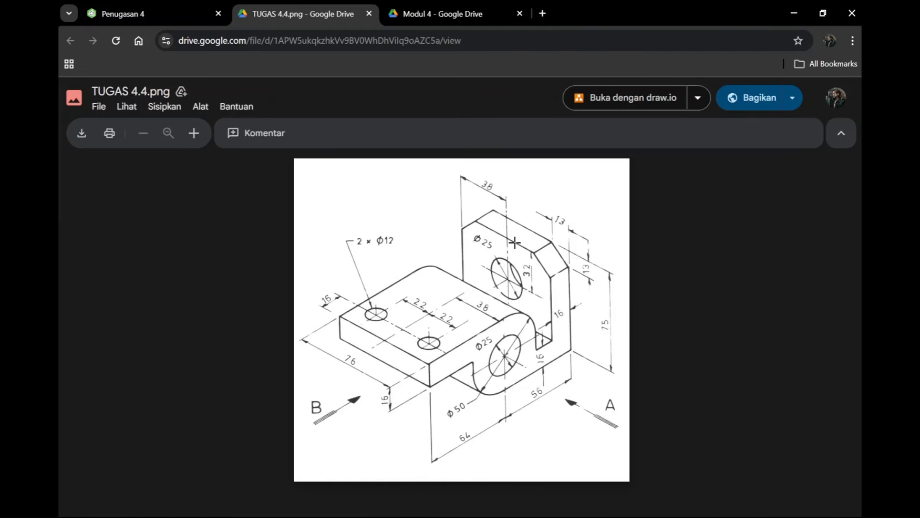
pyautogui.hotkey('ctrl', 'shift', 'Tab')
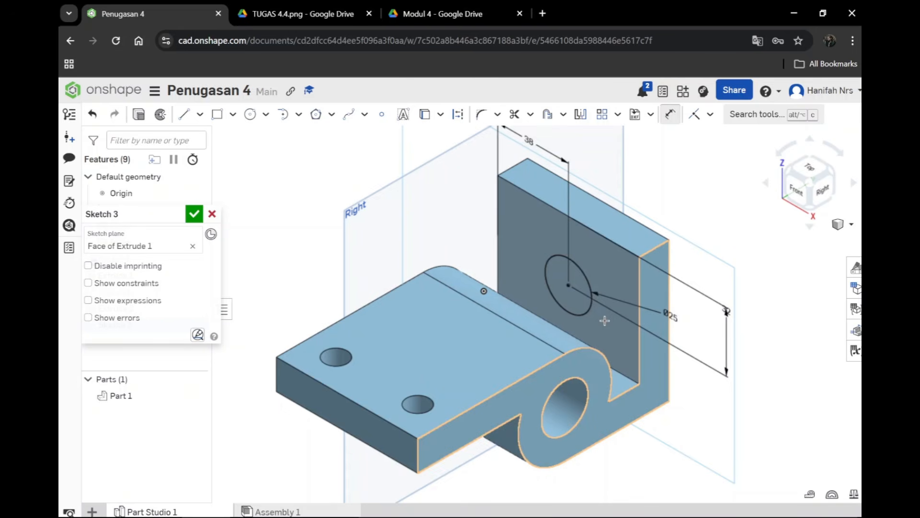
pyautogui.hotkey('ctrl', 'Tab')
pyautogui.click(120, 12)
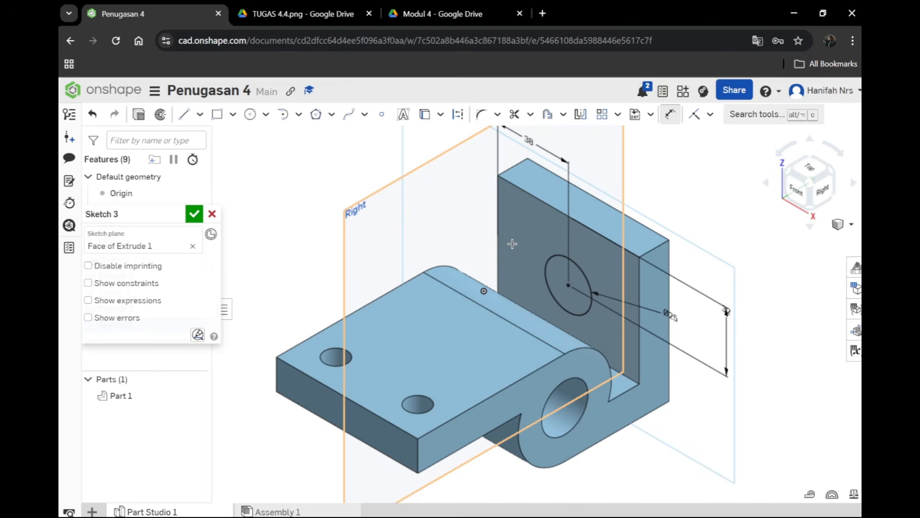
pyautogui.click(195, 214)
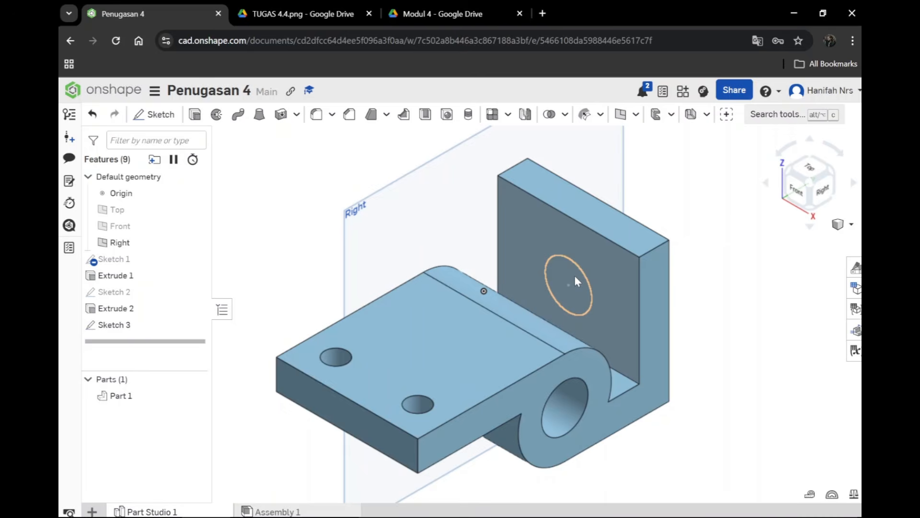
# Step: Consult the reference image and cut the 25 mm circle through the upright wall with an Extrude
pyautogui.hotkey('ctrl', 'Tab')
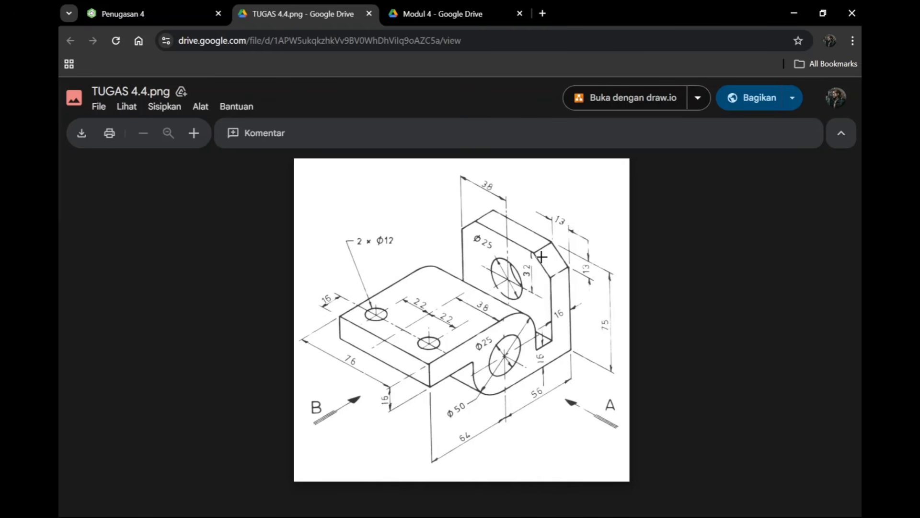
pyautogui.hotkey('ctrl', 'shift', 'Tab')
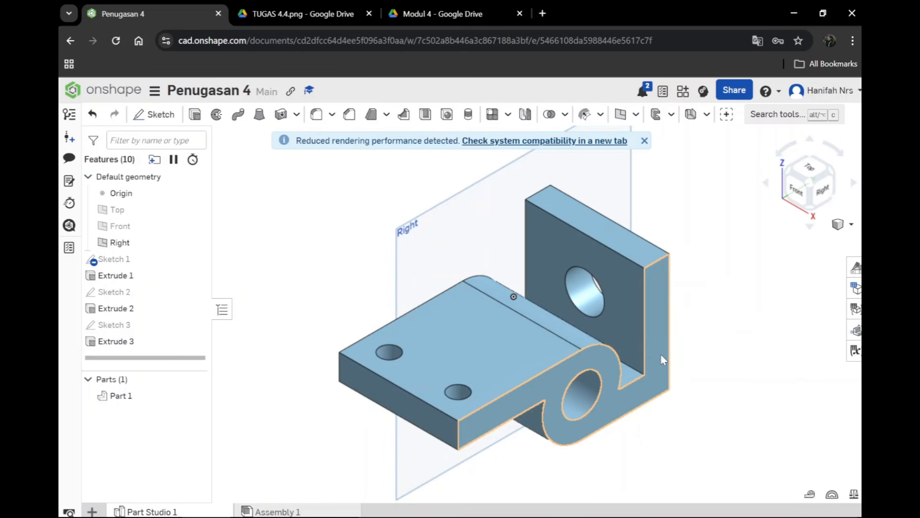
pyautogui.click(645, 141)
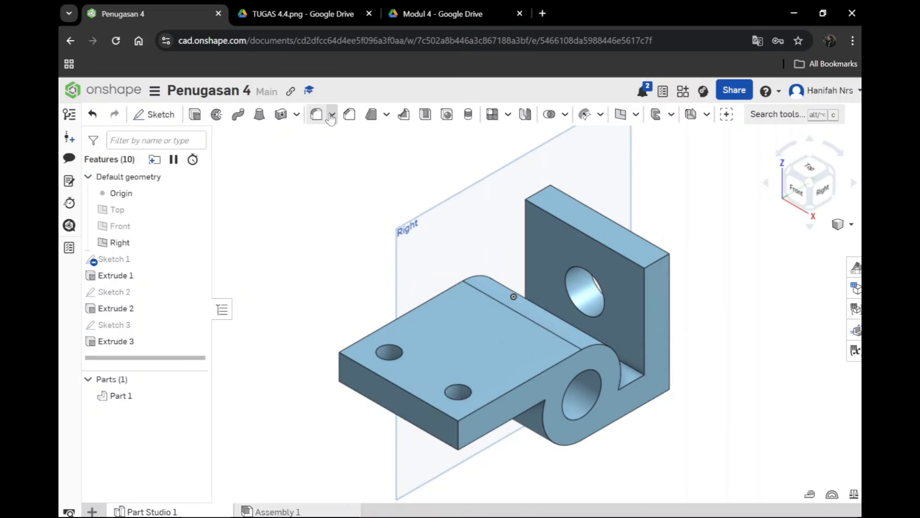
# Step: Following the reference image, chamfer one upper corner edge of the upright wall with an Equal distance offset of 13 mm
pyautogui.hotkey('ctrl', 'Tab')
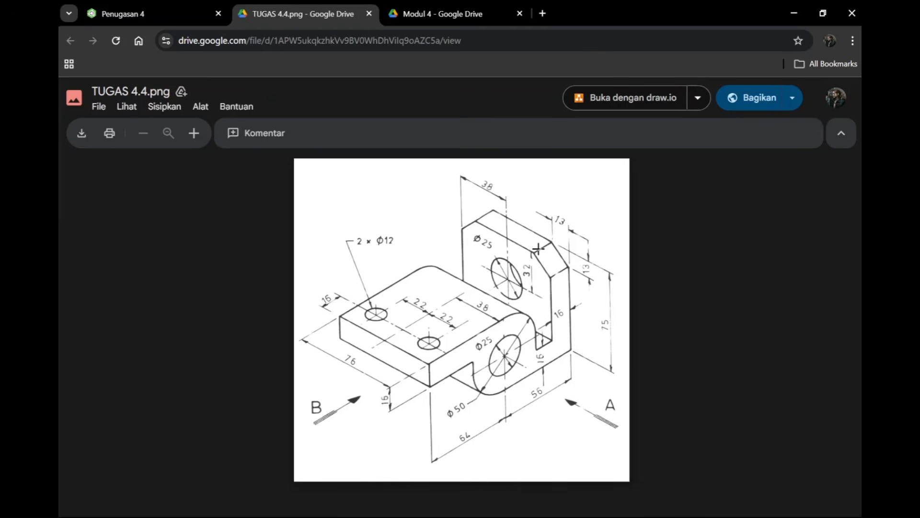
pyautogui.hotkey('ctrl', 'shift', 'Tab')
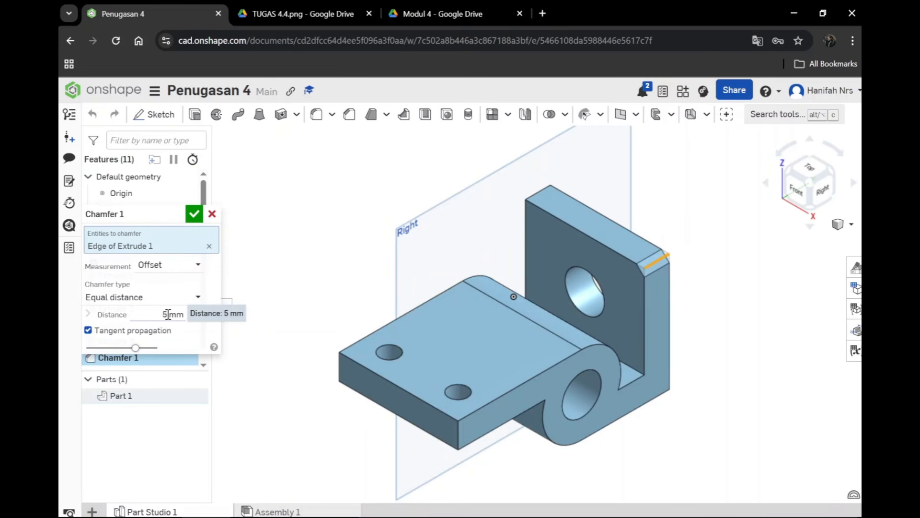
pyautogui.click(167, 314)
pyautogui.write('13')
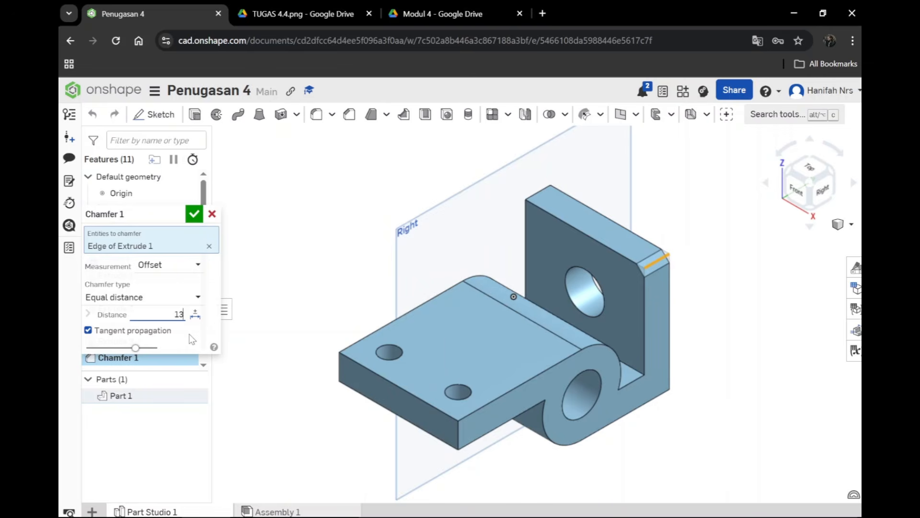
pyautogui.press('Return')
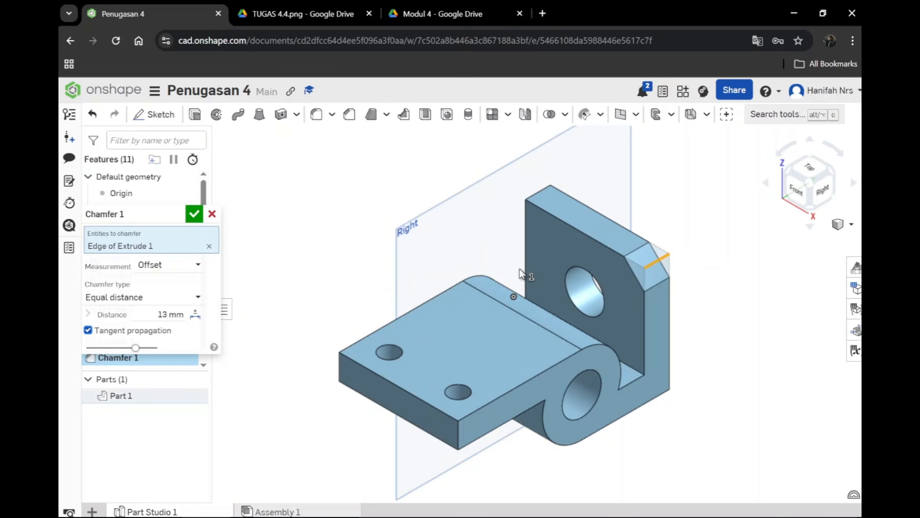
pyautogui.click(143, 297)
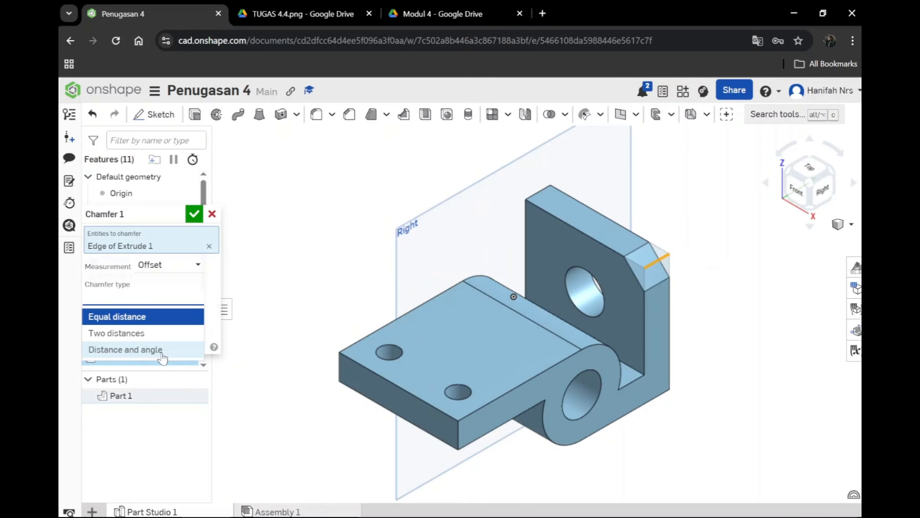
pyautogui.click(146, 320)
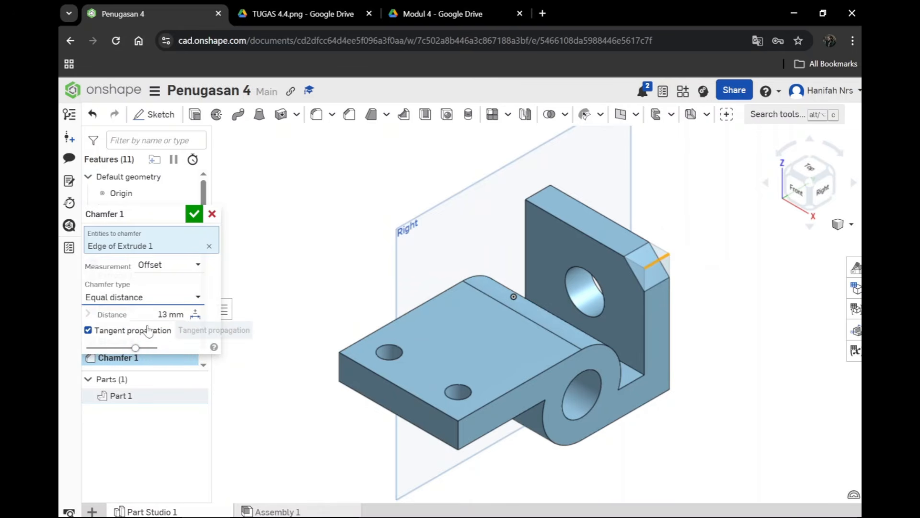
pyautogui.click(194, 213)
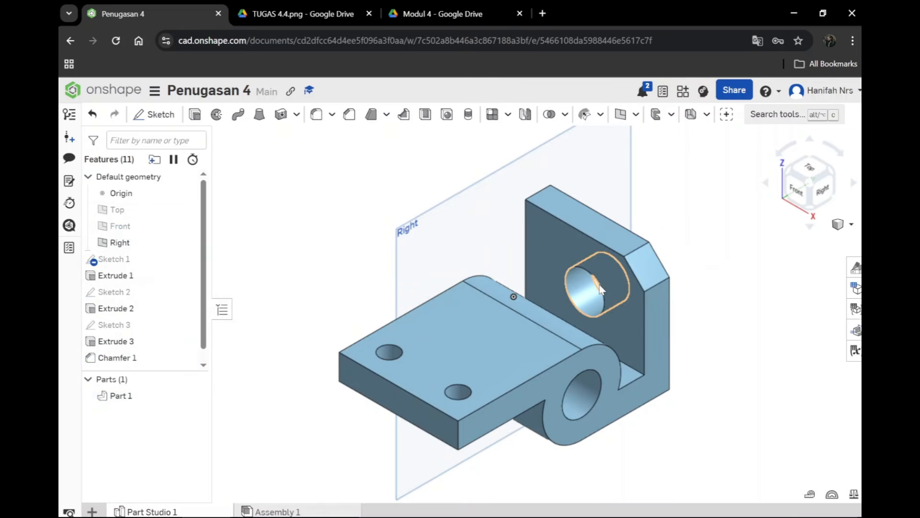
# Step: Chamfer the upright wall's opposite upper corner edge with an equal distance of 13 mm
pyautogui.click(633, 255)
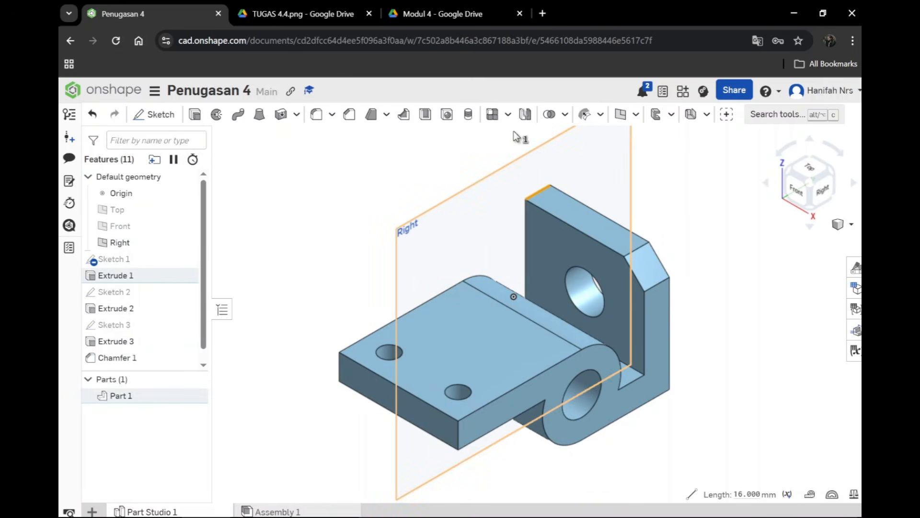
pyautogui.click(350, 114)
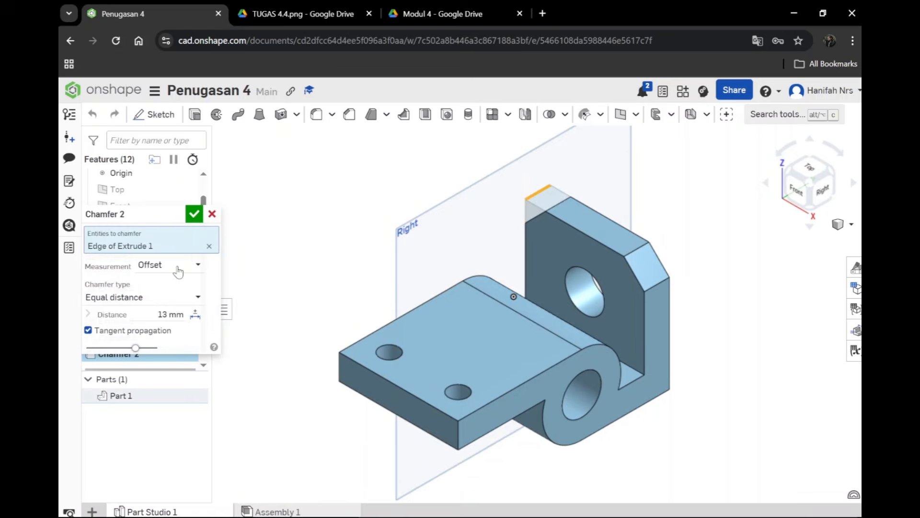
pyautogui.click(194, 214)
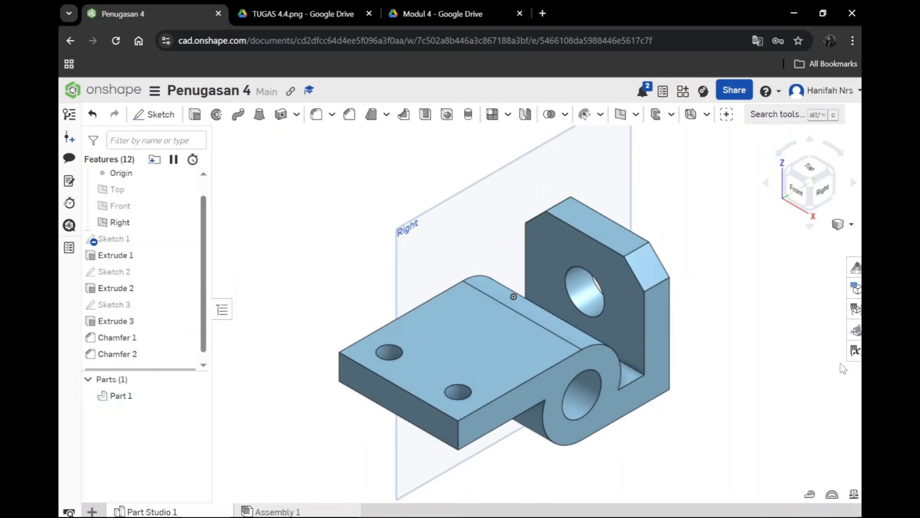
# Step: Compare the chamfered bracket with the reference image and inspect its shape from several angles, including the isometric view
pyautogui.scroll(-2, 681, 369)
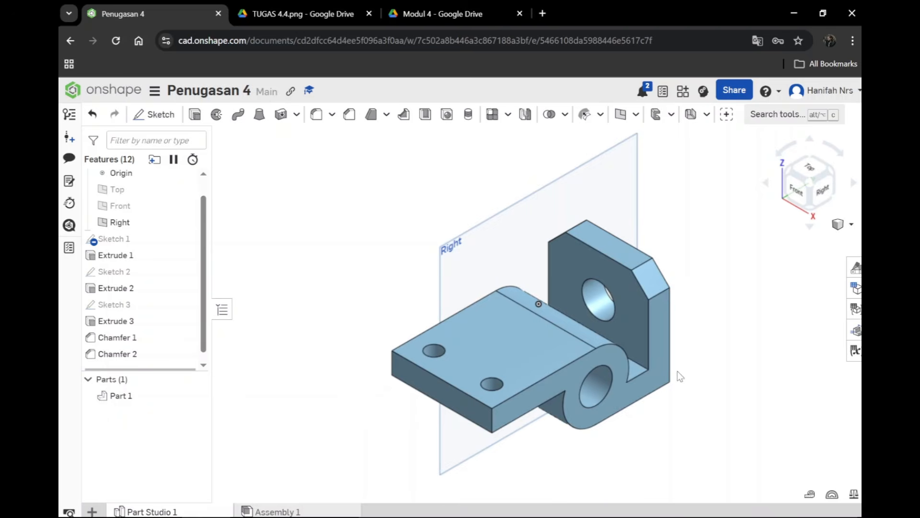
pyautogui.scroll(2, 677, 371)
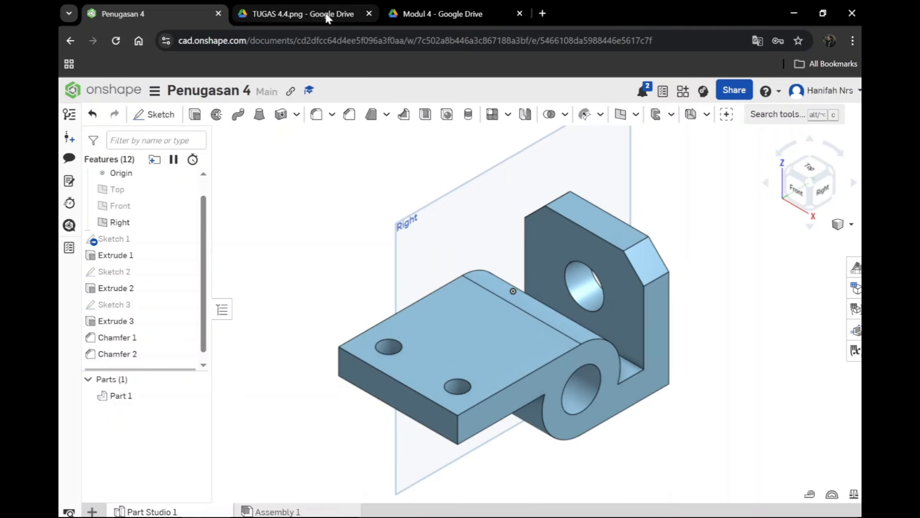
pyautogui.click(326, 17)
pyautogui.click(160, 15)
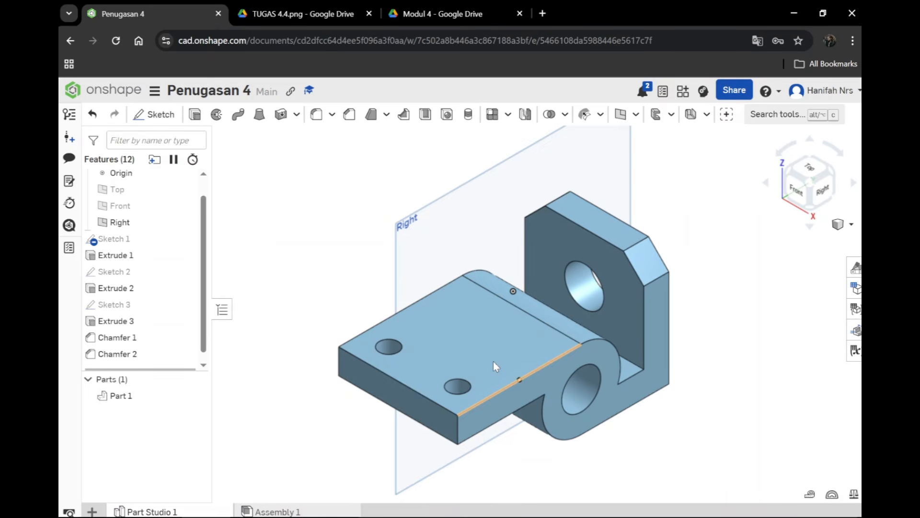
pyautogui.scroll(-2, 580, 477)
pyautogui.moveTo(580, 477); pyautogui.dragTo(607, 429, button='middle')
pyautogui.moveTo(541, 442); pyautogui.dragTo(530, 462, button='right')
pyautogui.click(842, 226)
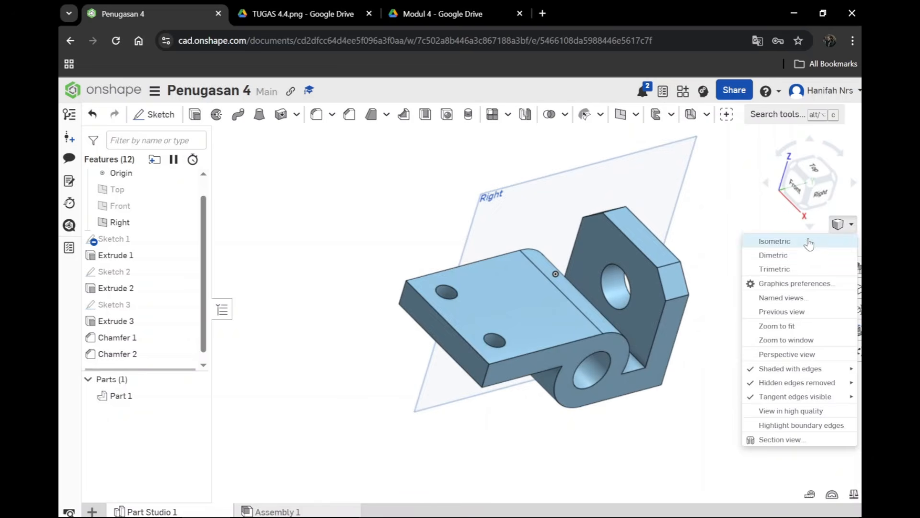
pyautogui.click(777, 241)
pyautogui.scroll(3, 668, 343)
pyautogui.scroll(-1, 668, 344)
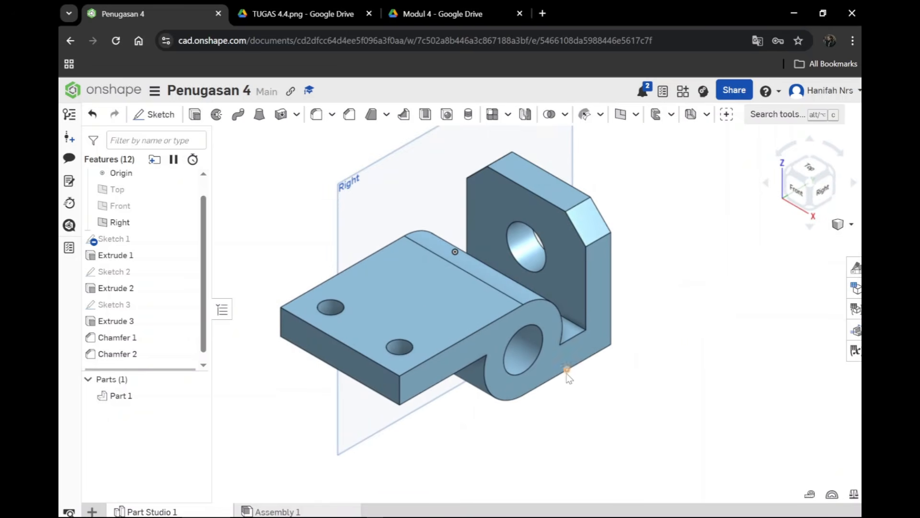
pyautogui.moveTo(530, 413); pyautogui.dragTo(597, 436, button='middle')
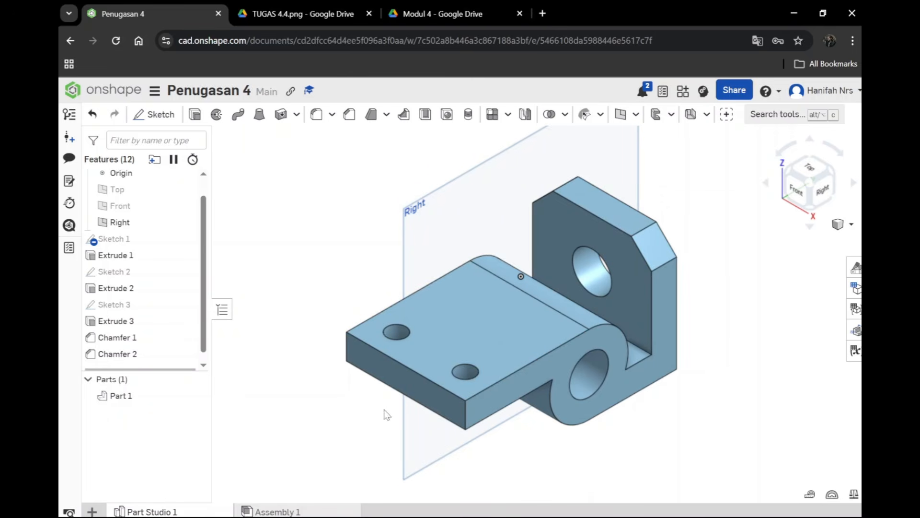
# Step: Import the Etiket Praktikum title block file into the document
pyautogui.click(92, 511)
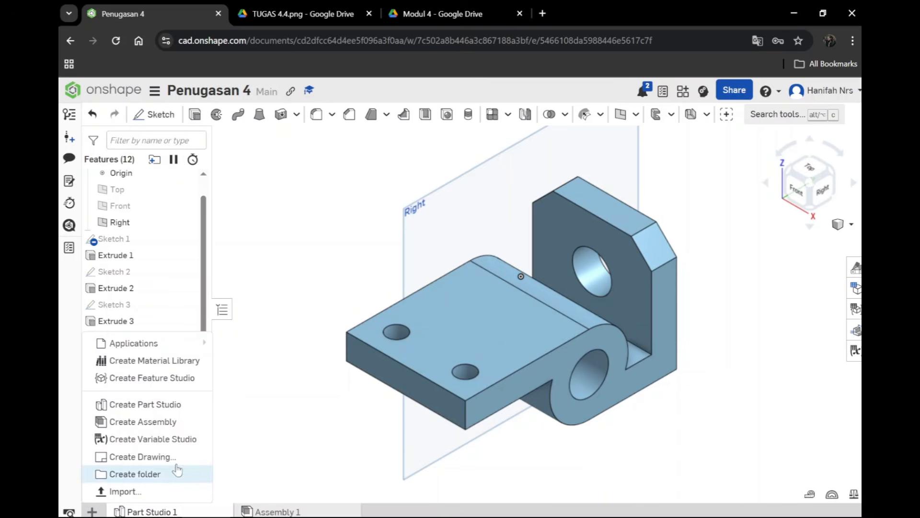
pyautogui.click(242, 439)
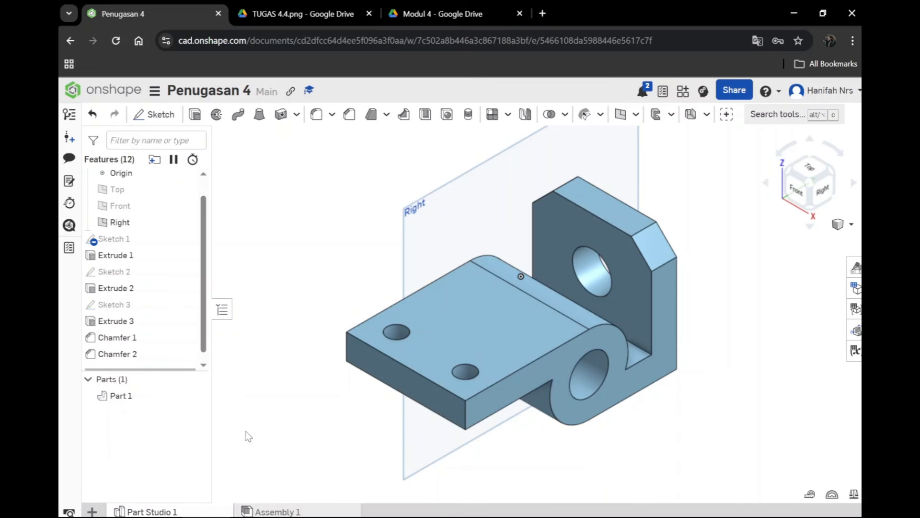
pyautogui.click(92, 511)
pyautogui.press('Escape')
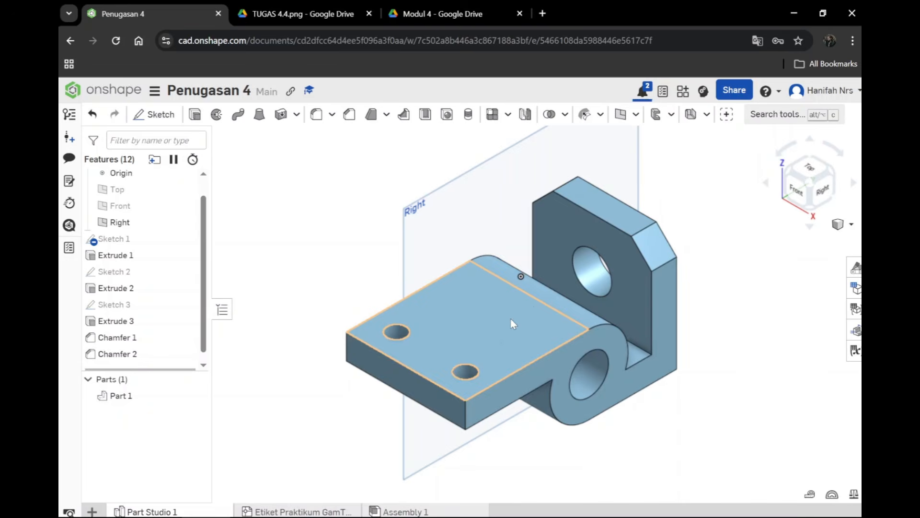
# Step: Open the imported Etiket Praktikum file and create a drawing from it
pyautogui.click(337, 511)
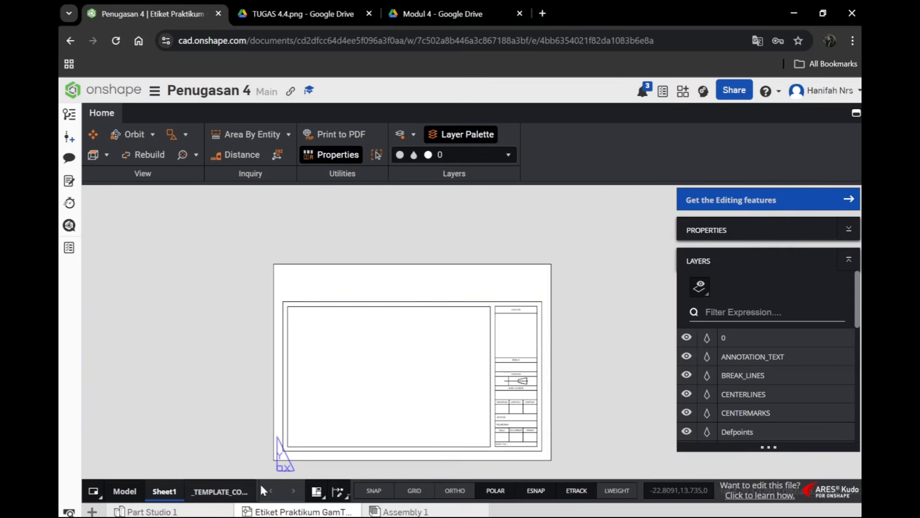
pyautogui.rightClick(266, 511)
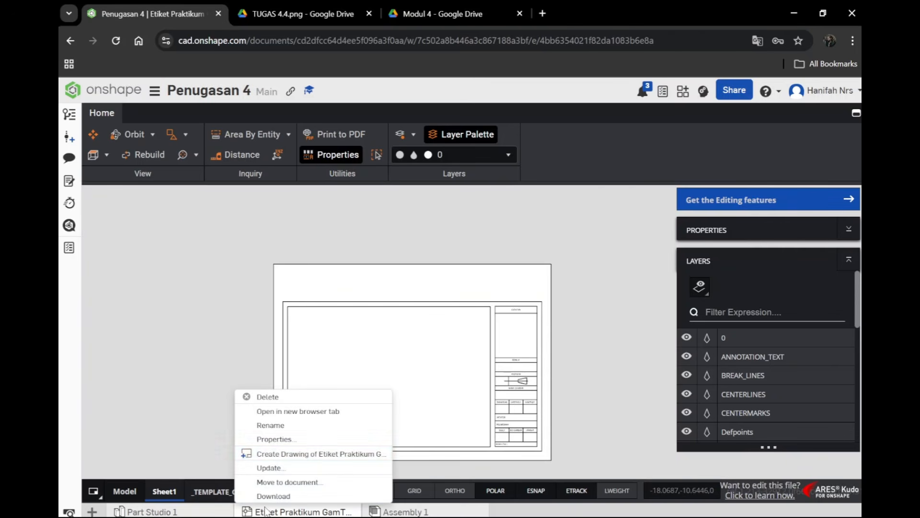
pyautogui.click(338, 453)
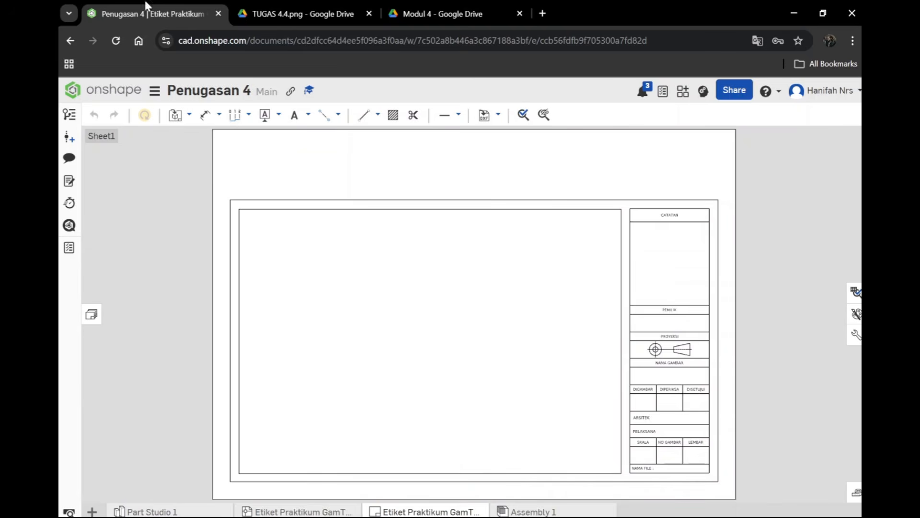
# Step: Insert a Front view of the Part Studio 1 part at 16:1 scale in the lower-left area of the drawing frame
pyautogui.click(190, 114)
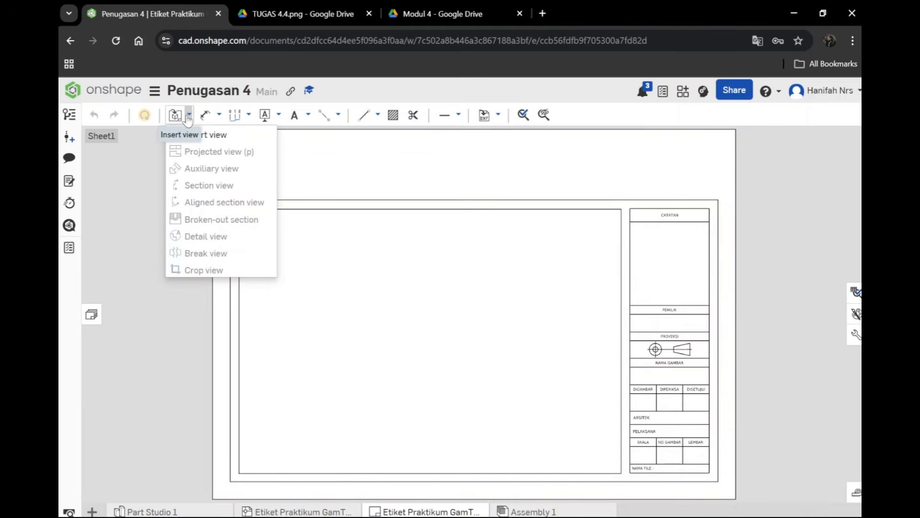
pyautogui.click(184, 131)
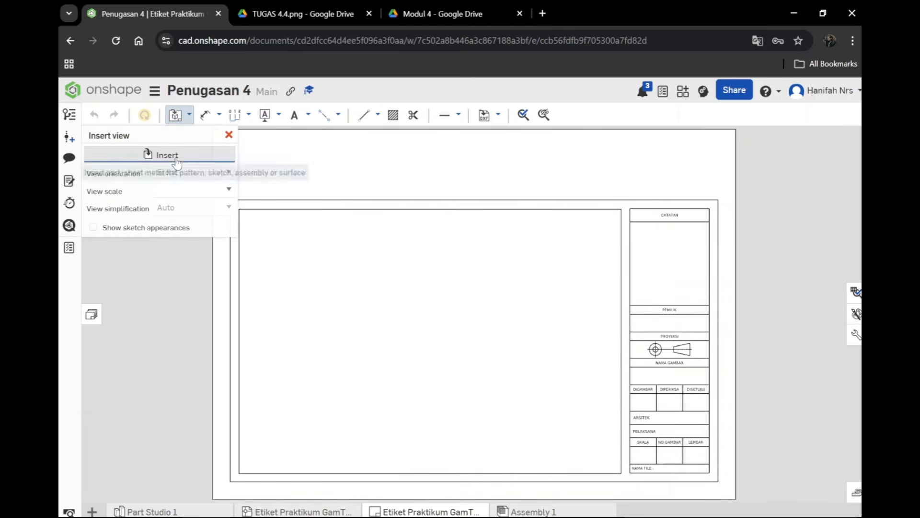
pyautogui.click(153, 154)
pyautogui.click(276, 290)
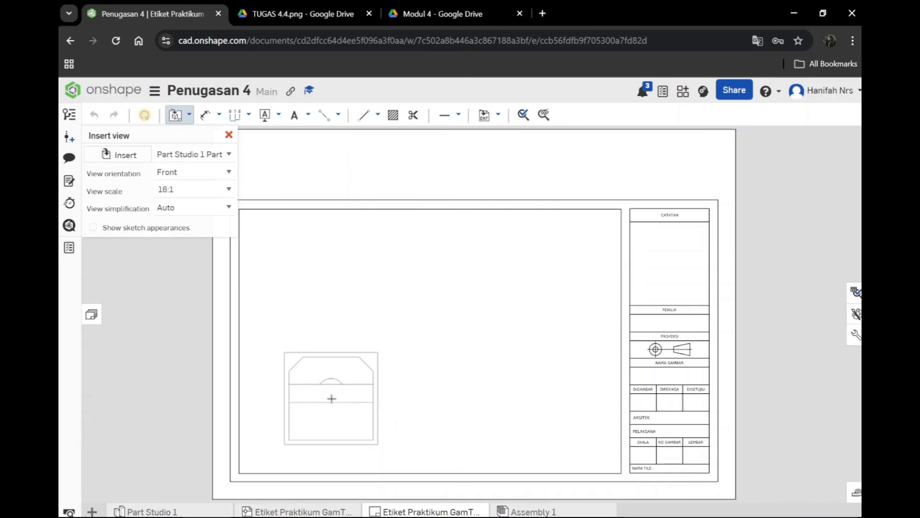
pyautogui.click(332, 396)
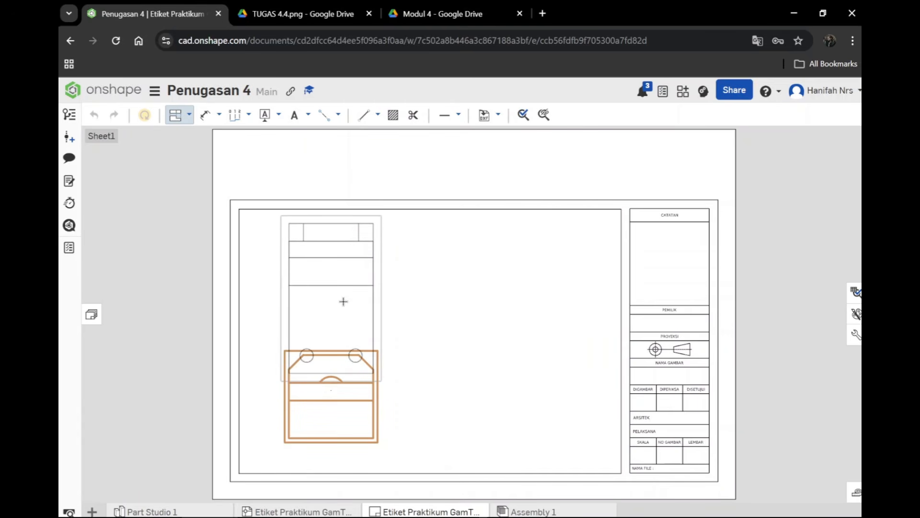
# Step: Project a top view above the front view and a right side view beside it, and finish projecting
pyautogui.click(341, 301)
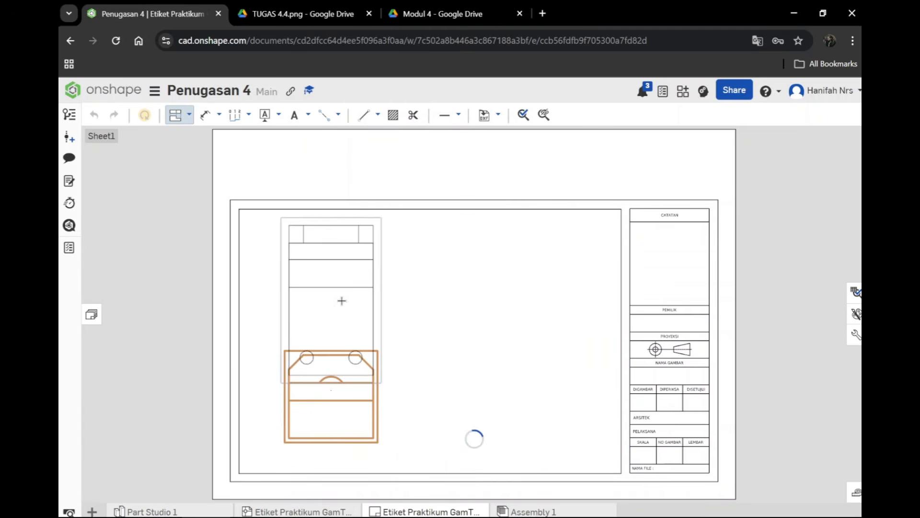
pyautogui.click(317, 407)
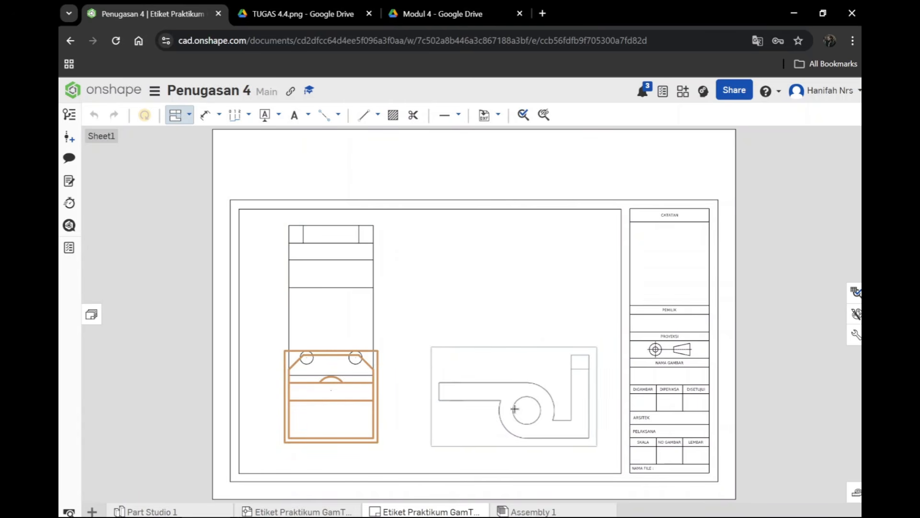
pyautogui.click(509, 410)
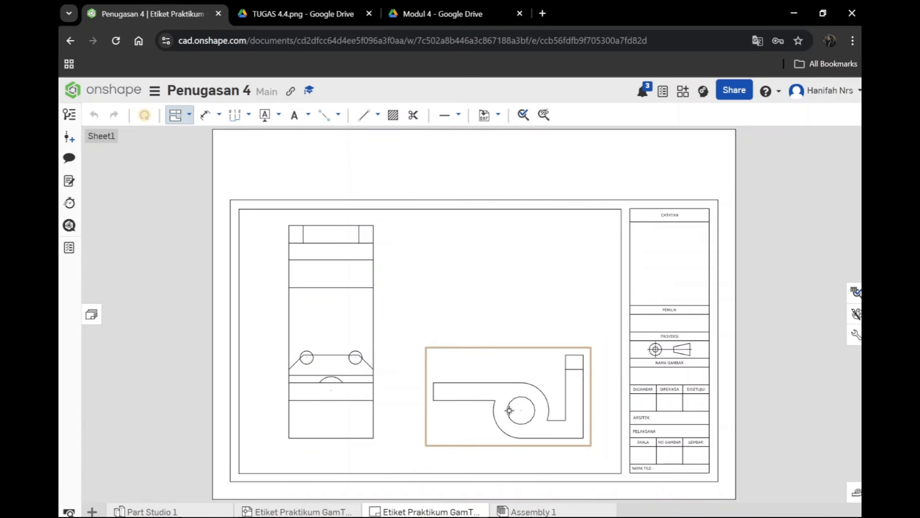
pyautogui.click(316, 326)
pyautogui.click(353, 348)
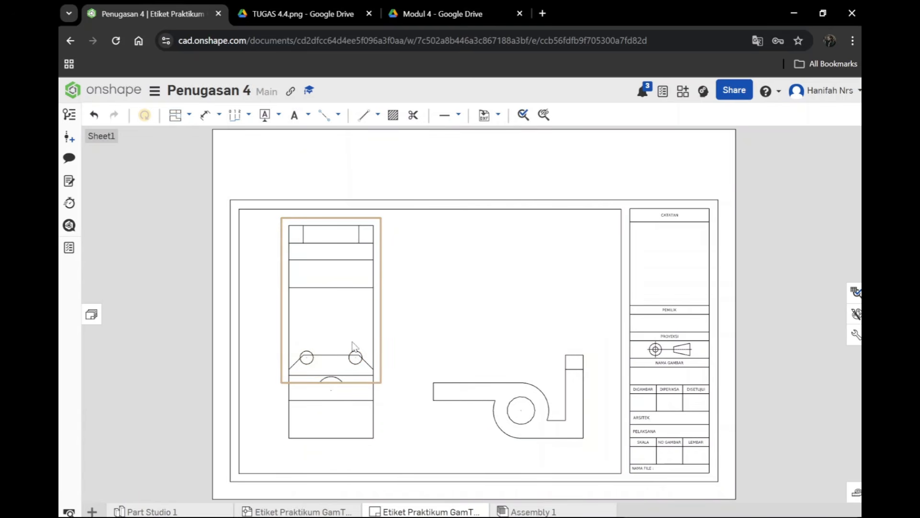
pyautogui.click(355, 398)
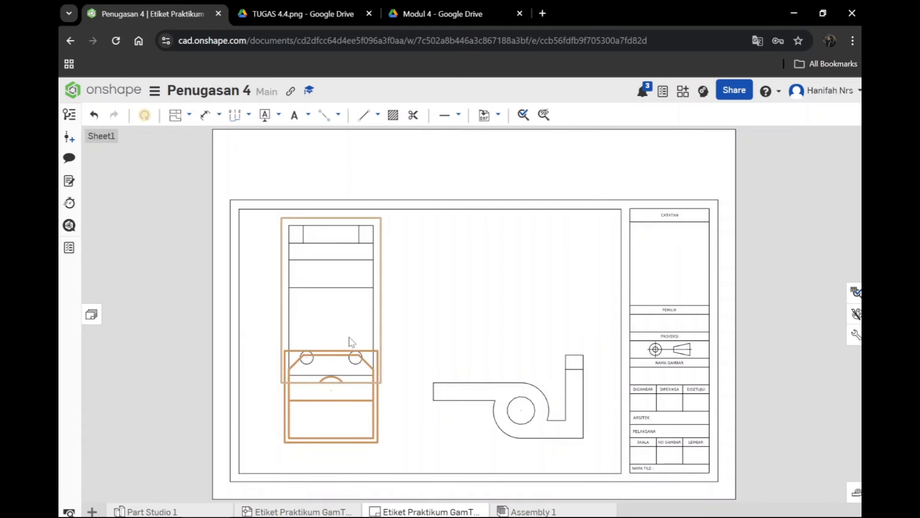
pyautogui.click(349, 337)
pyautogui.click(466, 385)
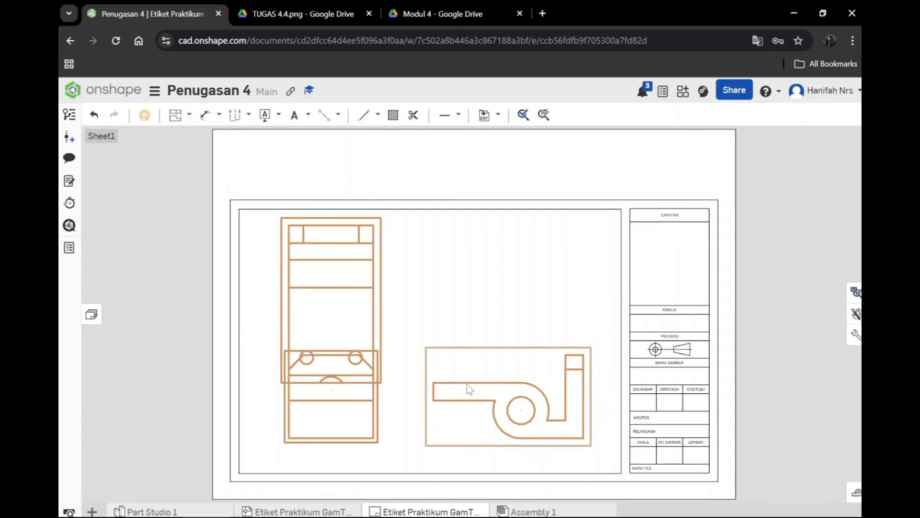
pyautogui.click(190, 117)
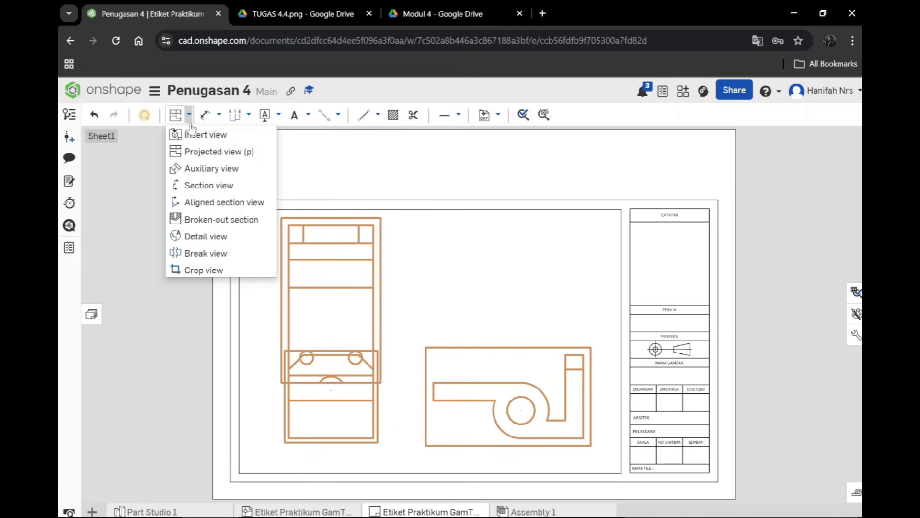
pyautogui.click(189, 117)
pyautogui.rightClick(309, 306)
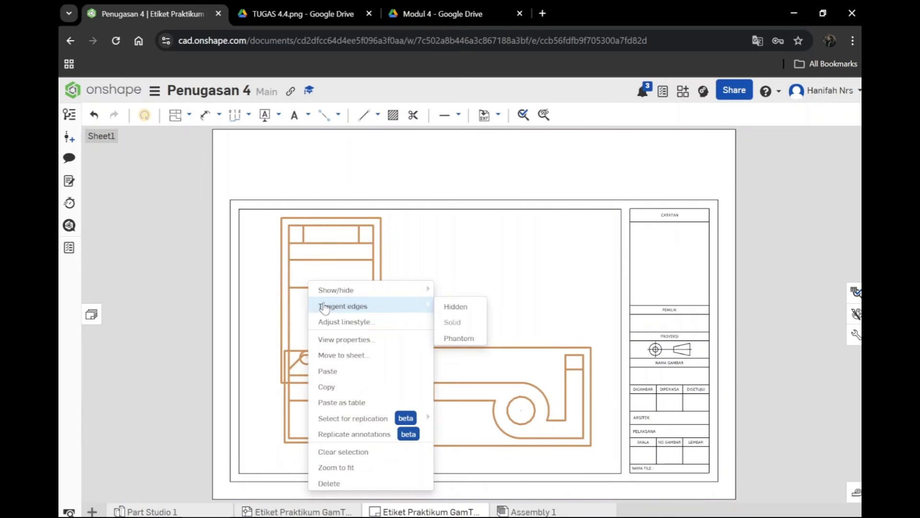
pyautogui.moveTo(385, 299)
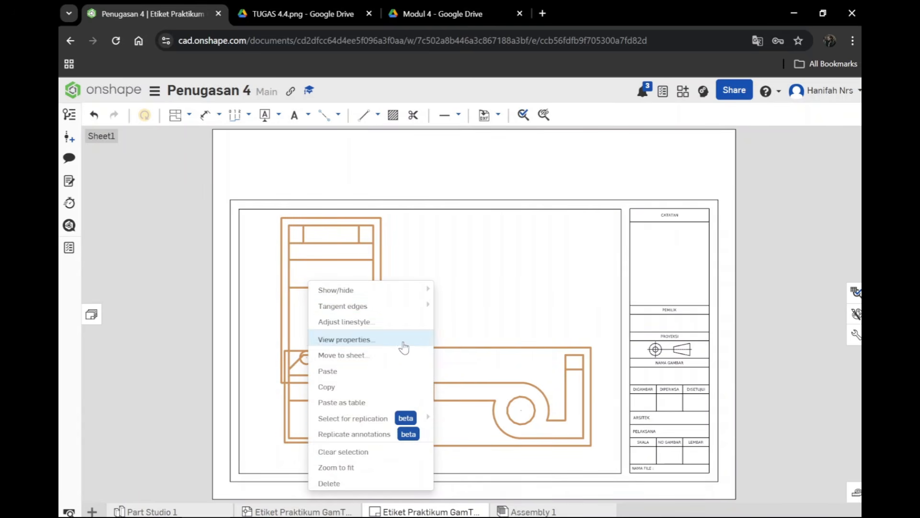
pyautogui.click(440, 241)
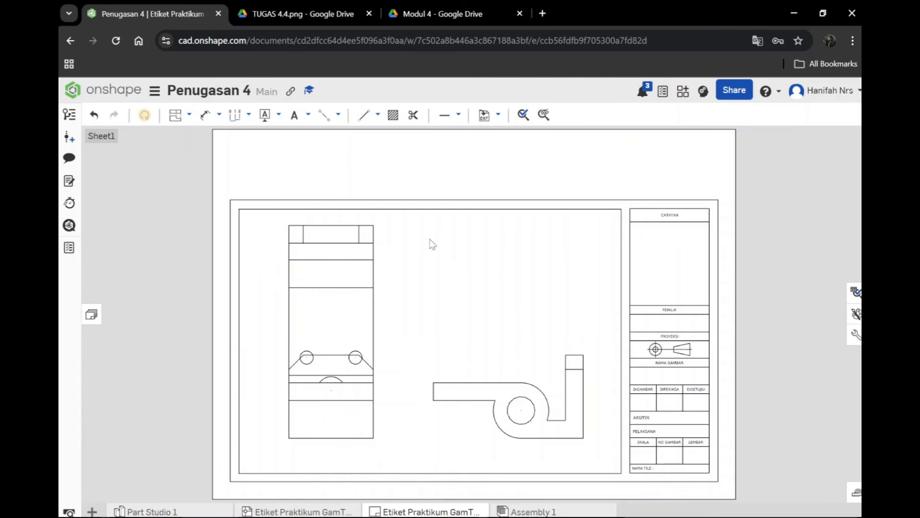
# Step: Change the top view's scale to 12:1 in its view properties and apply it
pyautogui.rightClick(342, 302)
pyautogui.moveTo(403, 337)
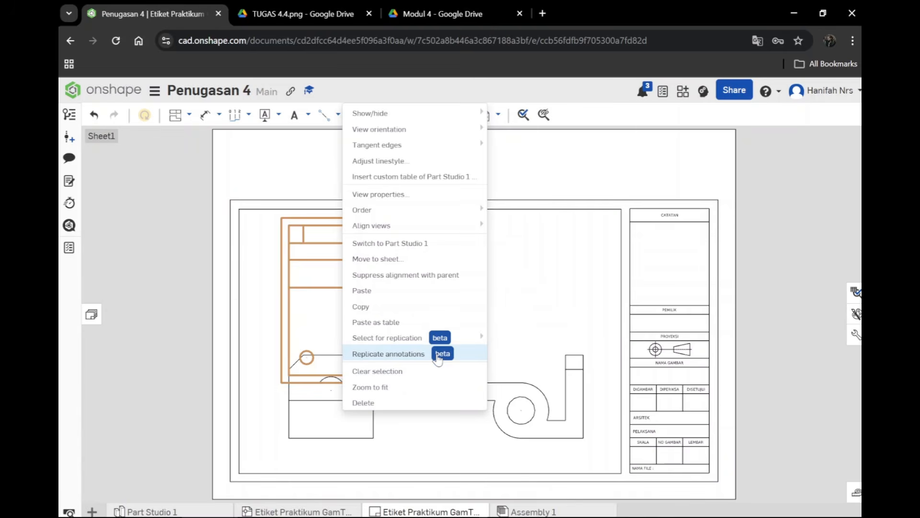
pyautogui.click(468, 194)
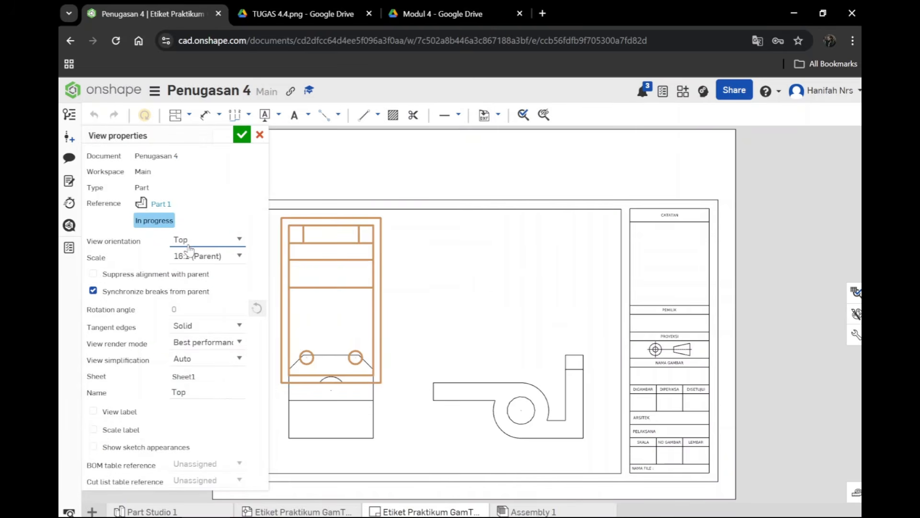
pyautogui.click(238, 259)
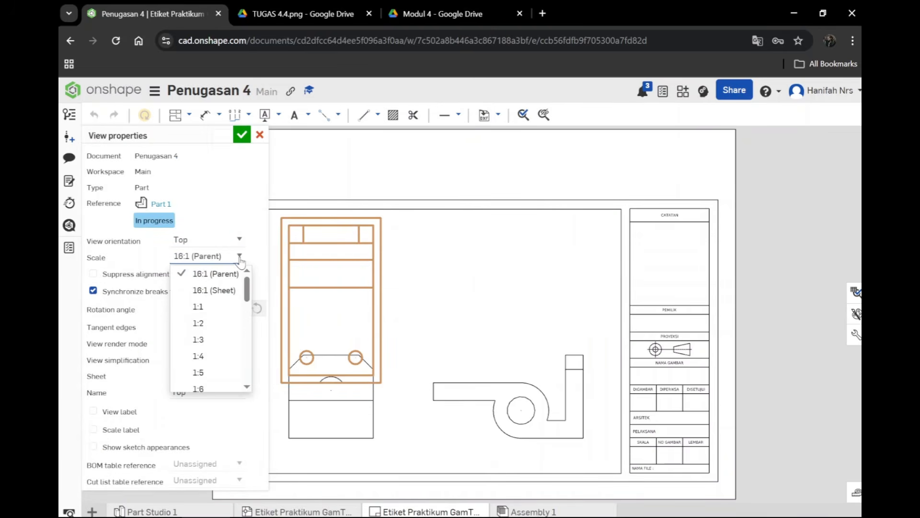
pyautogui.scroll(-3, 204, 345)
pyautogui.scroll(-5, 202, 347)
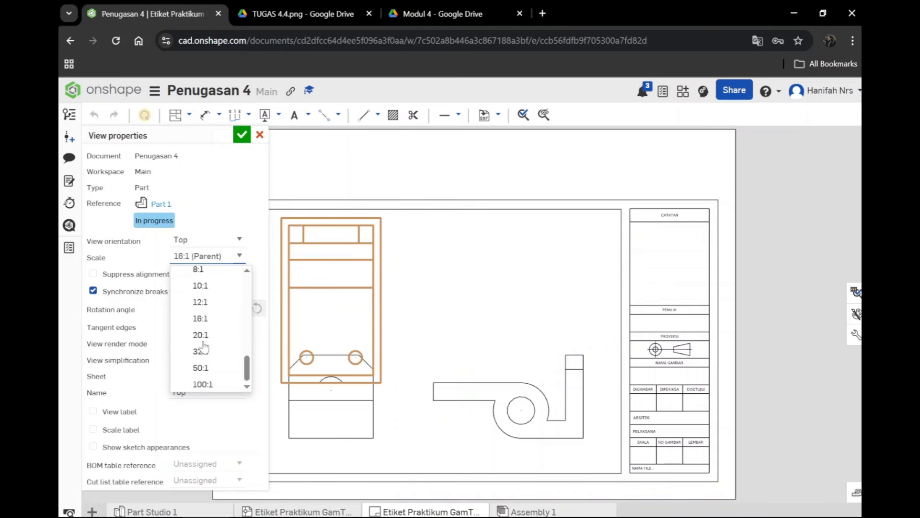
pyautogui.scroll(10, 201, 342)
pyautogui.scroll(-10, 206, 331)
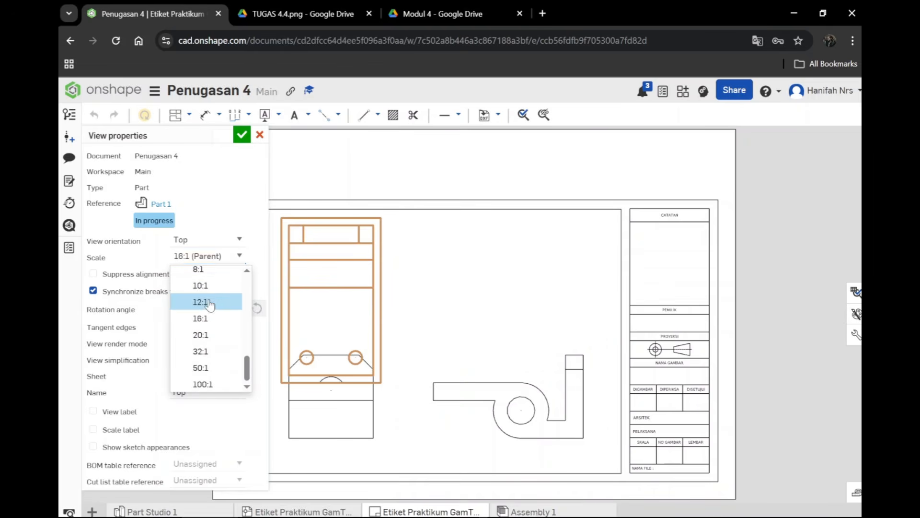
pyautogui.click(207, 302)
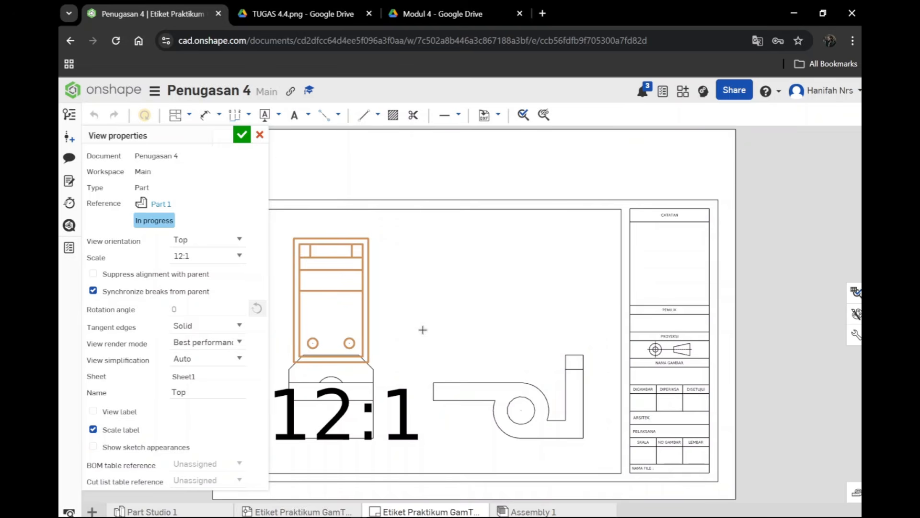
pyautogui.click(241, 134)
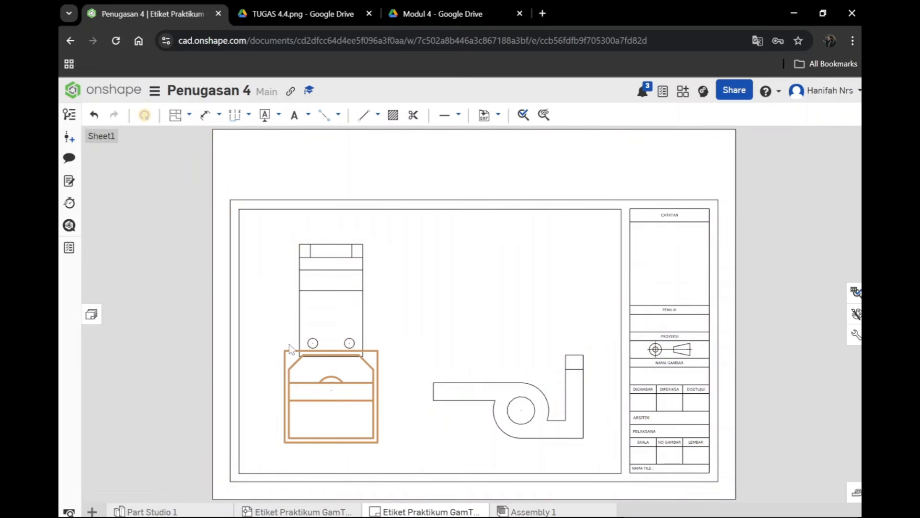
# Step: Change the front view's scale to 12:1 in its view properties and apply it
pyautogui.rightClick(329, 393)
pyautogui.rightClick(298, 408)
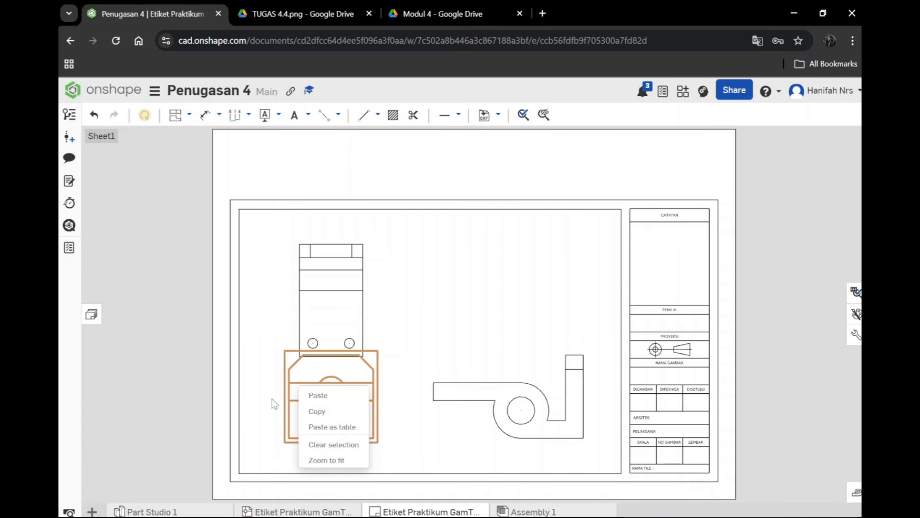
pyautogui.click(272, 399)
pyautogui.rightClick(293, 408)
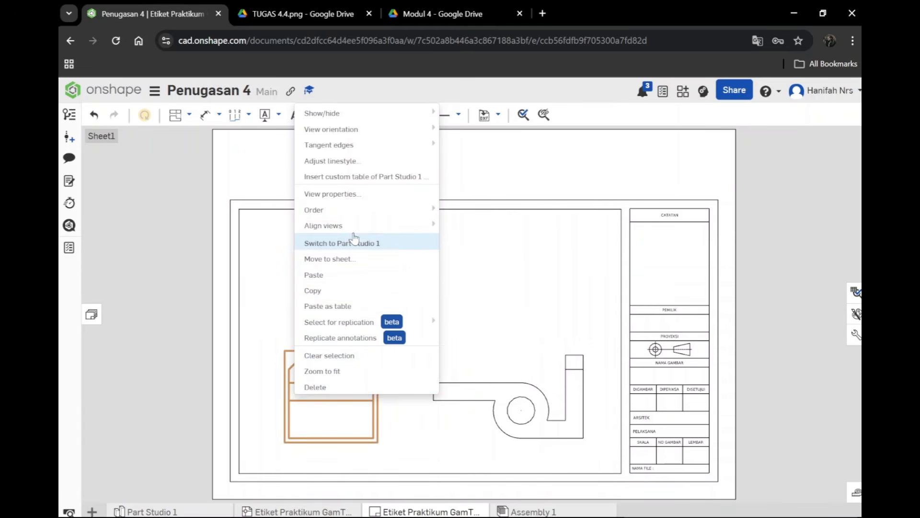
pyautogui.click(343, 195)
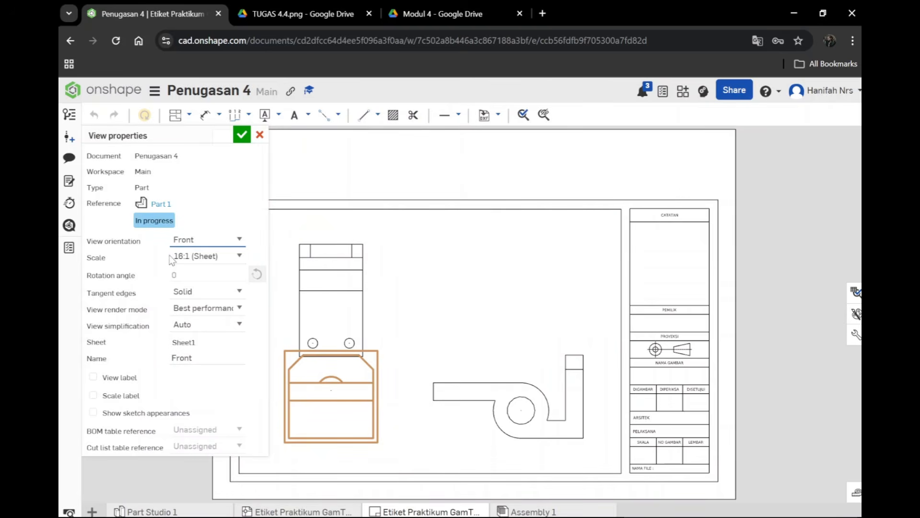
pyautogui.click(239, 259)
pyautogui.scroll(-5, 211, 331)
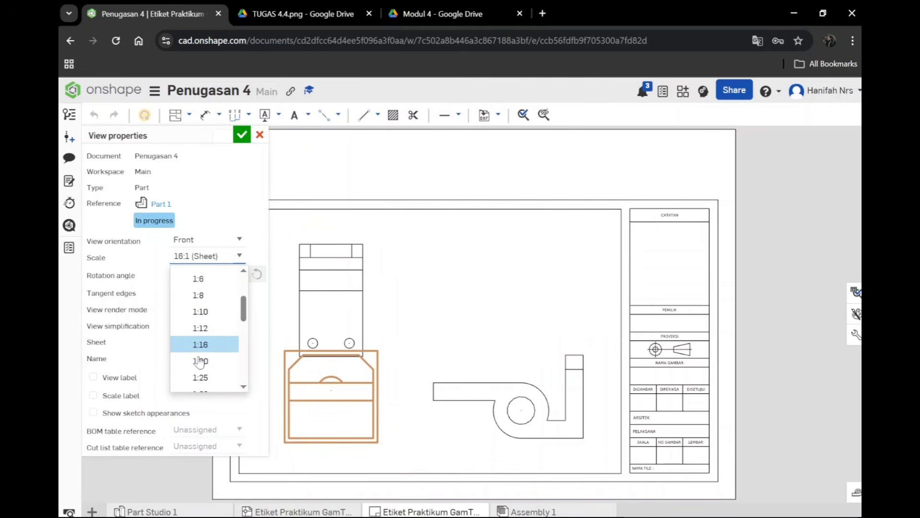
pyautogui.scroll(-4, 199, 354)
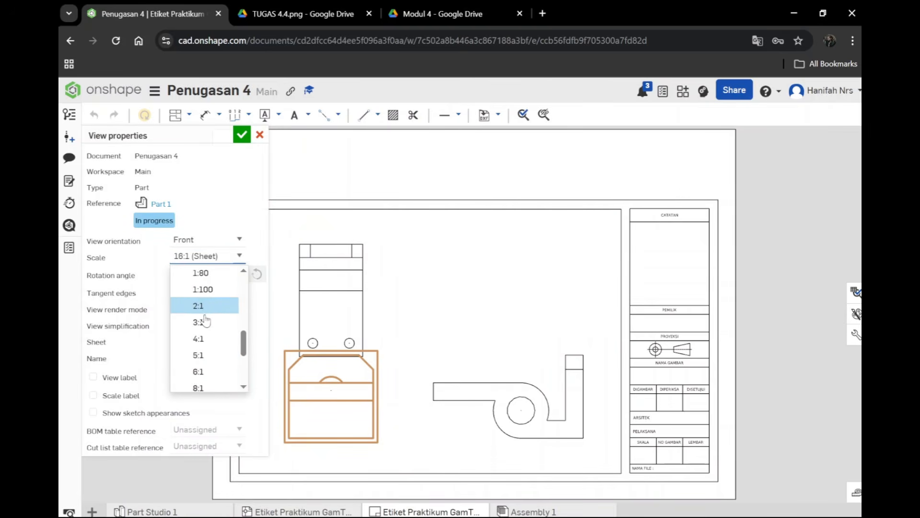
pyautogui.click(204, 306)
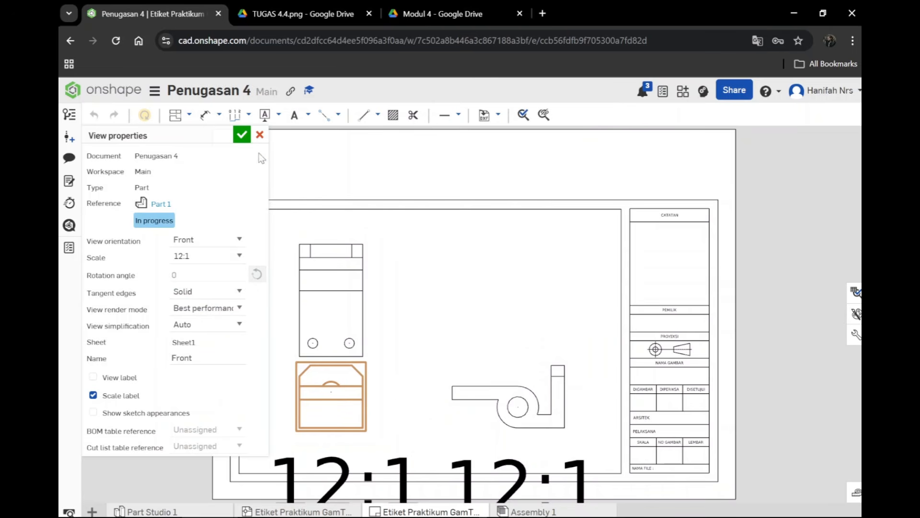
pyautogui.click(242, 134)
# Step: Delete the oversized 12:1 scale labels below the front and right side views
pyautogui.click(330, 483)
pyautogui.press('Delete')
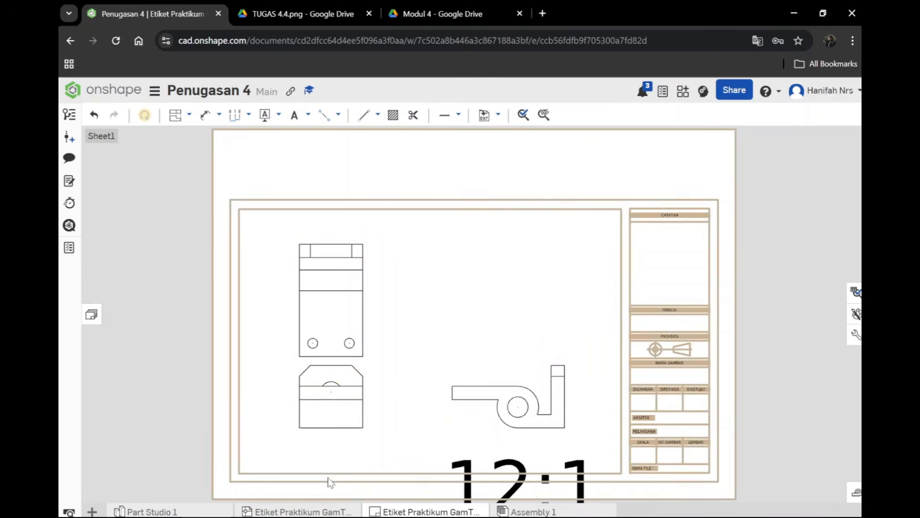
pyautogui.click(457, 491)
pyautogui.press('Delete')
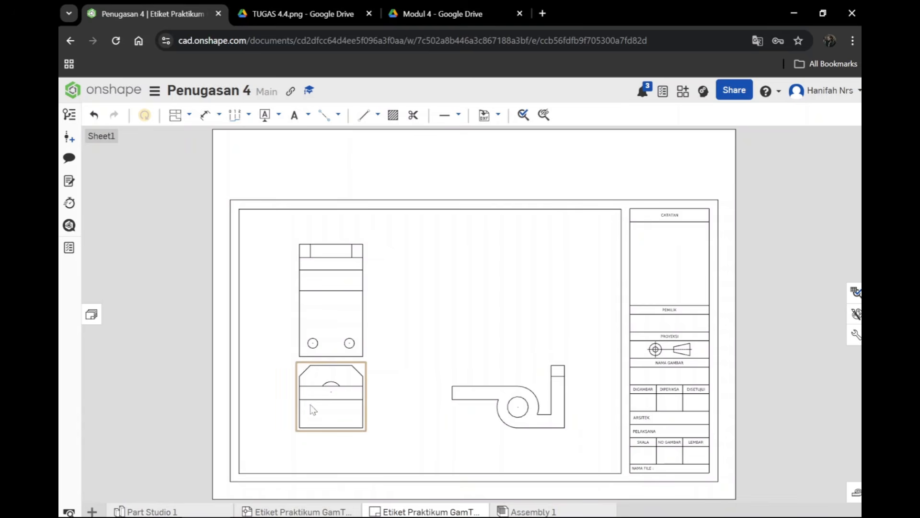
# Step: Space the views apart by moving the front view lower and the top view slightly higher inside the frame
pyautogui.moveTo(323, 401); pyautogui.dragTo(327, 417)
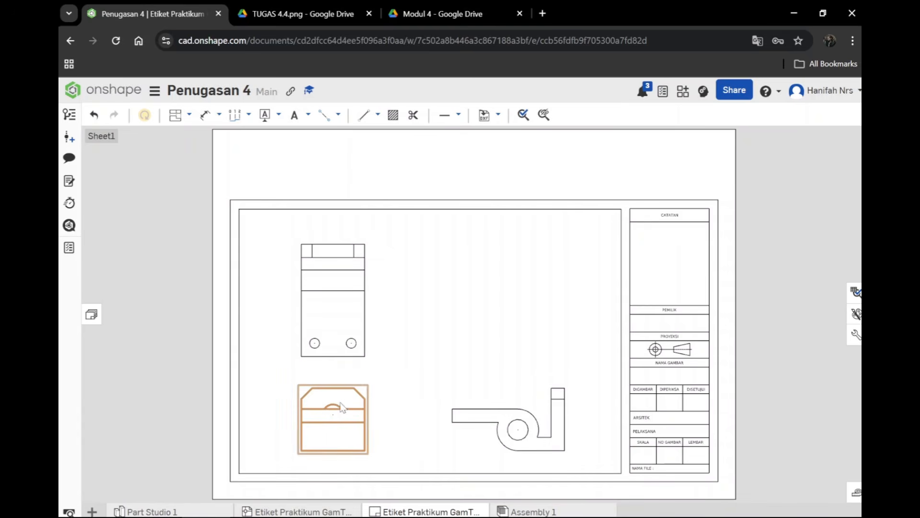
pyautogui.moveTo(351, 415); pyautogui.dragTo(351, 407)
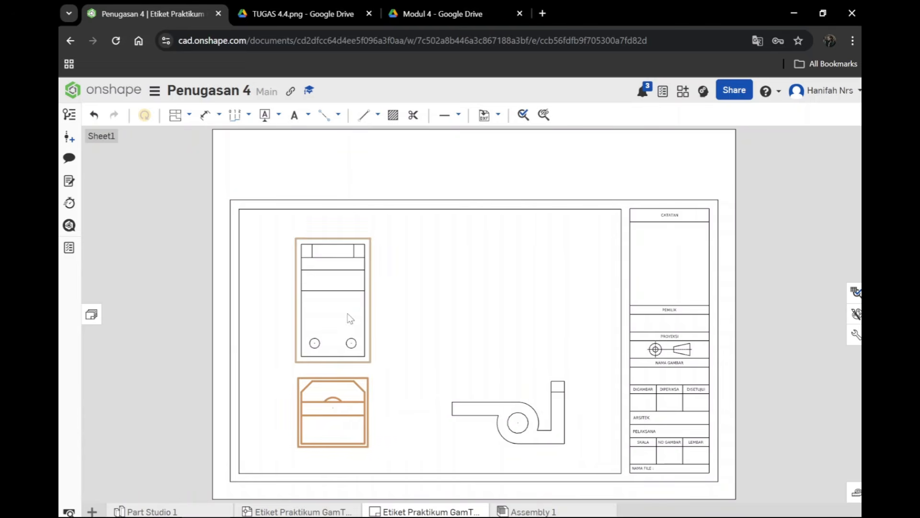
pyautogui.moveTo(345, 317)
pyautogui.mouseDown()
pyautogui.moveTo(351, 299)
pyautogui.moveTo(340, 301)
pyautogui.mouseUp()
pyautogui.hotkey('ctrl', 'z')
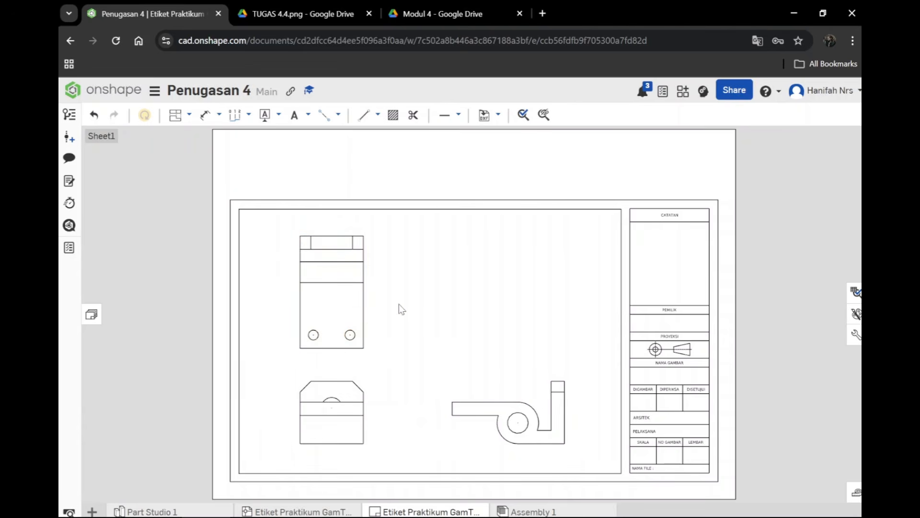
# Step: Insert an Isometric view of the Part Studio 1 part at 16:1 scale above the right side view
pyautogui.click(189, 115)
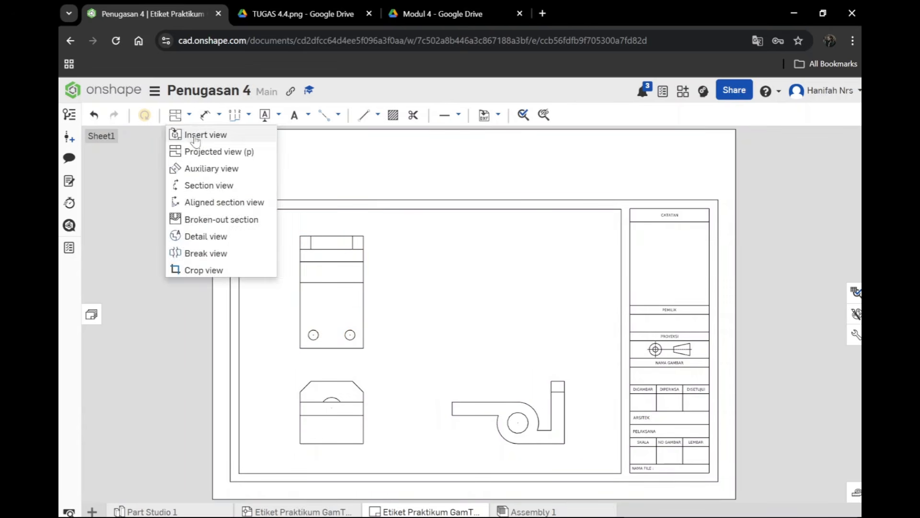
pyautogui.click(199, 134)
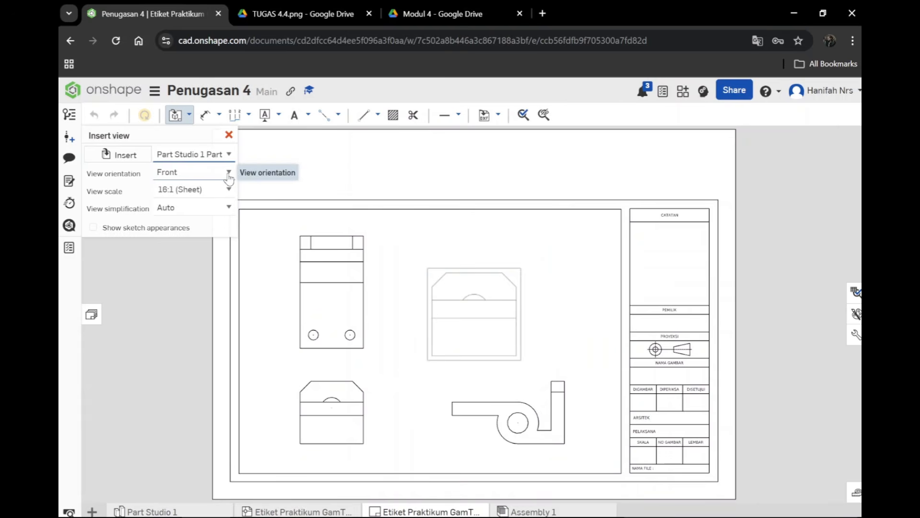
pyautogui.click(194, 288)
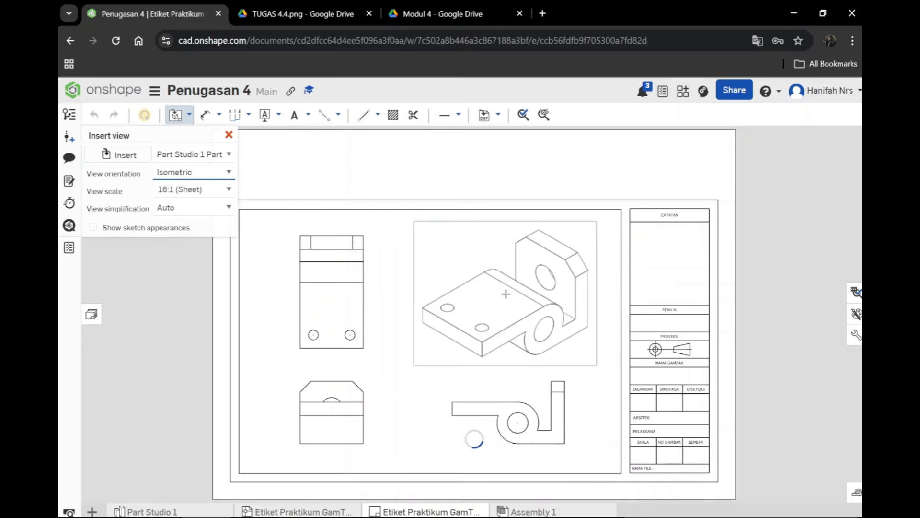
pyautogui.click(505, 294)
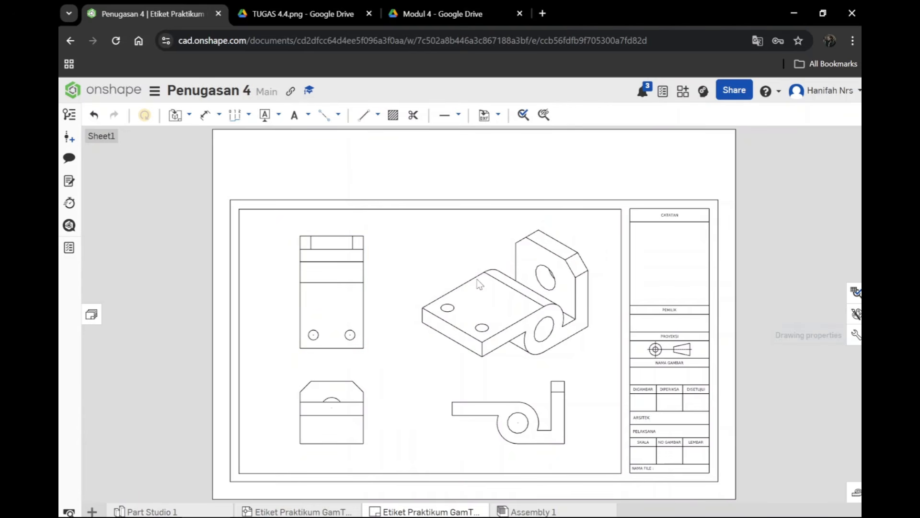
# Step: In the drawing properties, set the dimension text height to 50 mm and the dimension arrowhead size to 75 mm
pyautogui.click(855, 335)
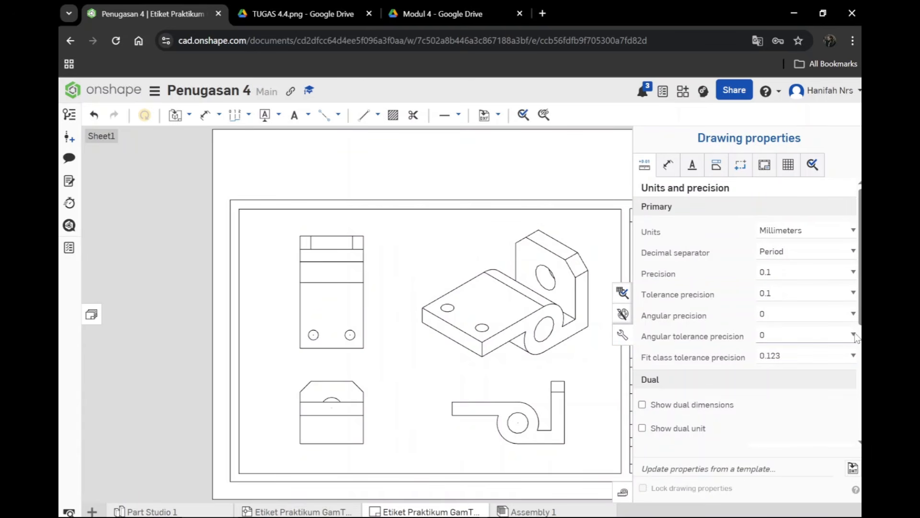
pyautogui.click(668, 165)
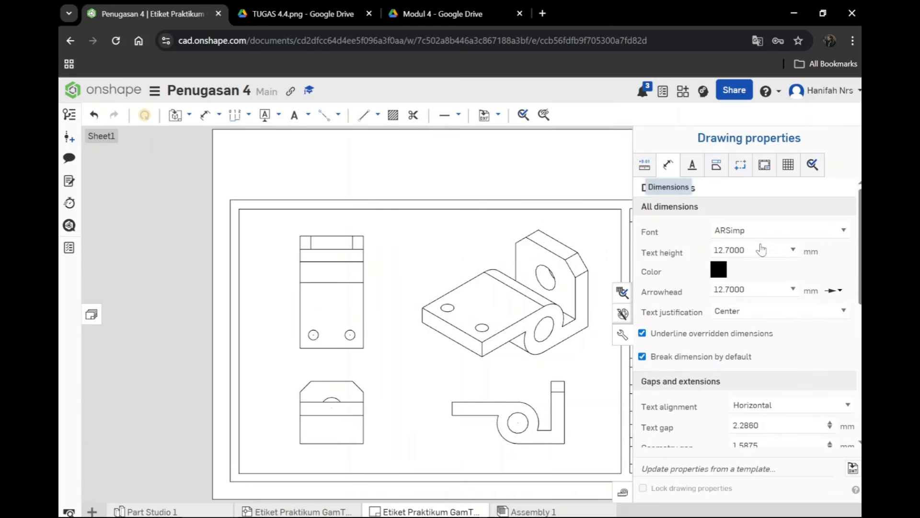
pyautogui.click(761, 249)
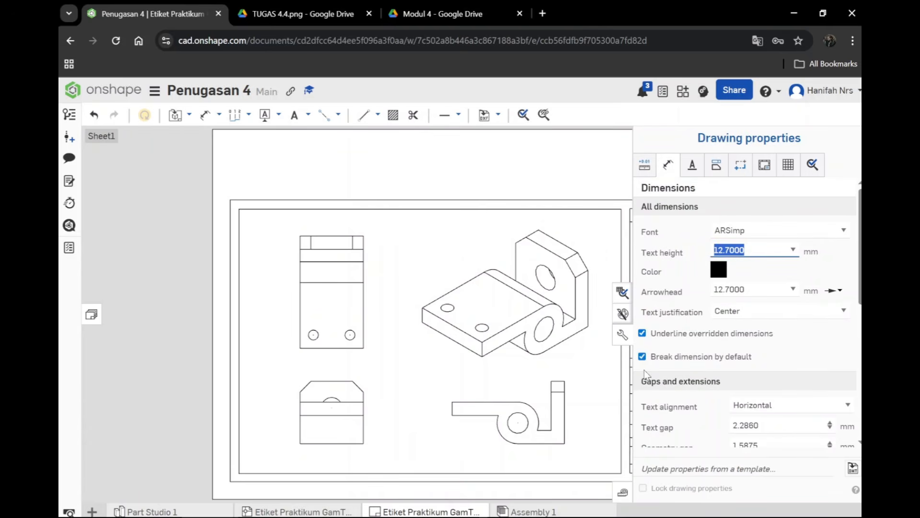
pyautogui.write('50')
pyautogui.press('Tab')
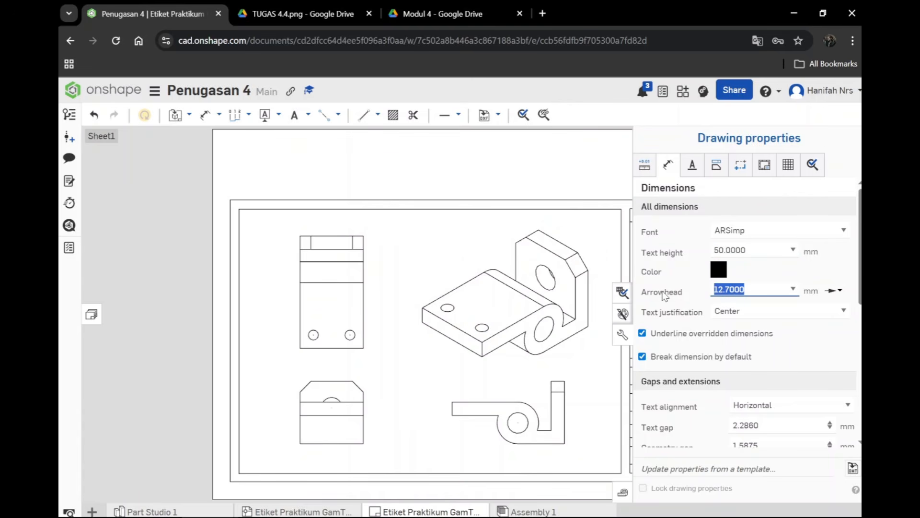
pyautogui.write('75.0000')
# Step: Set the text height for annotation notes to 90 mm and close the drawing properties
pyautogui.click(693, 165)
pyautogui.click(749, 230)
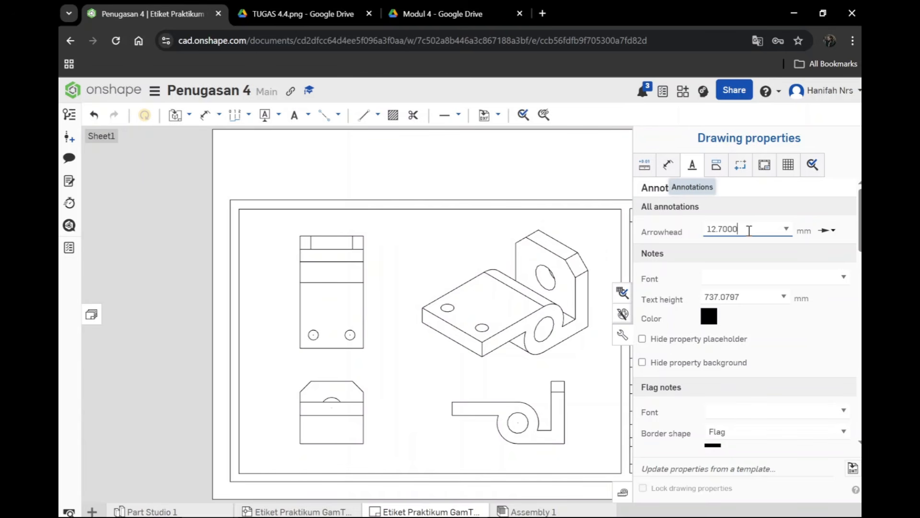
pyautogui.click(675, 299)
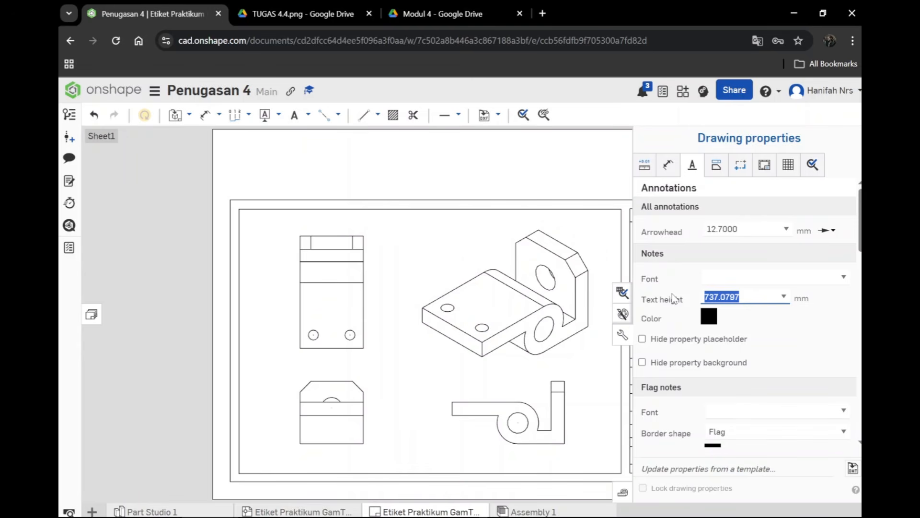
pyautogui.write('90')
pyautogui.click(625, 339)
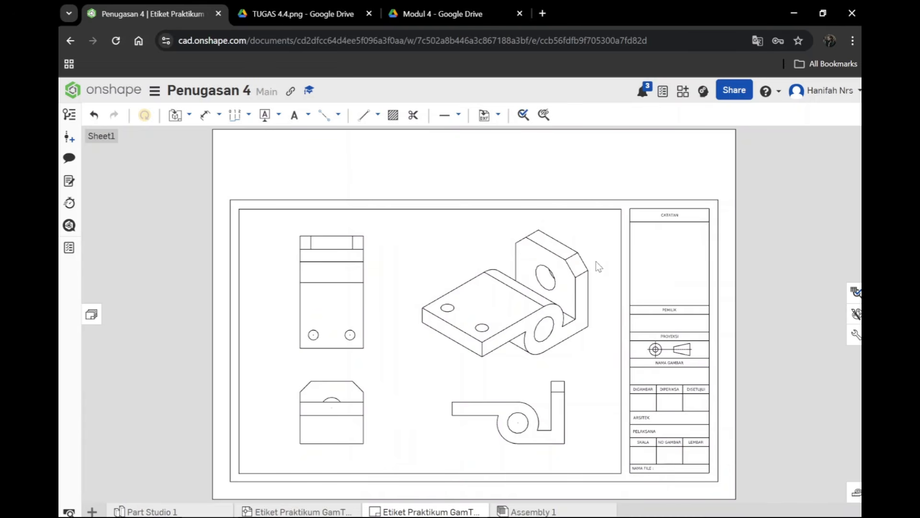
# Step: Add the note "Tampak Atas" below the top view and pick the ends of that view's left edge for a dimension
pyautogui.press('n')
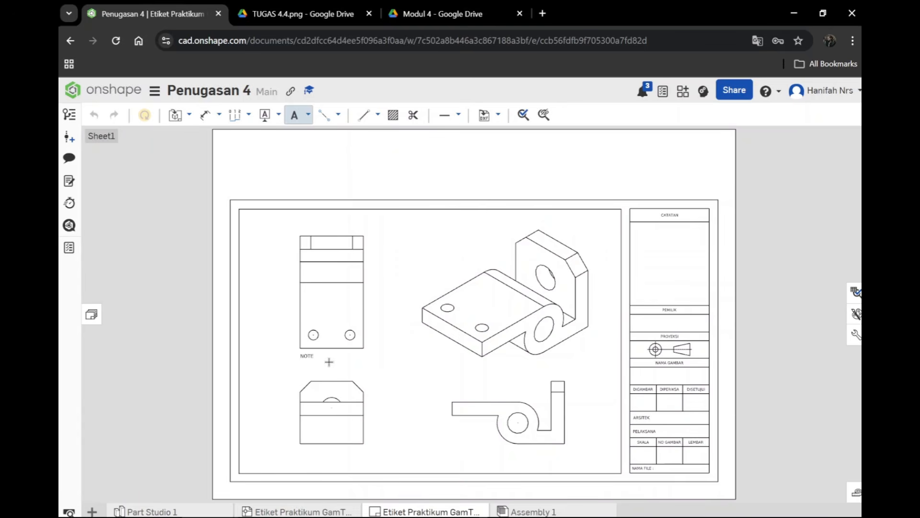
pyautogui.click(329, 362)
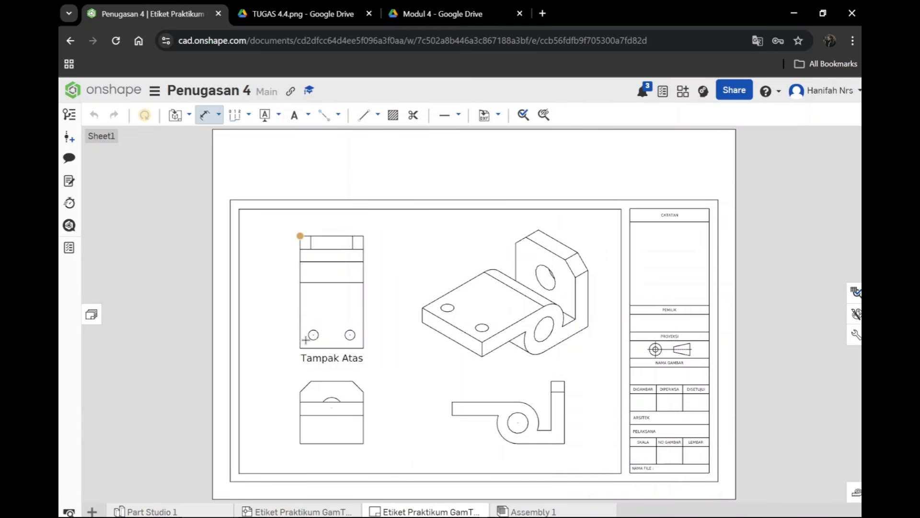
pyautogui.click(301, 347)
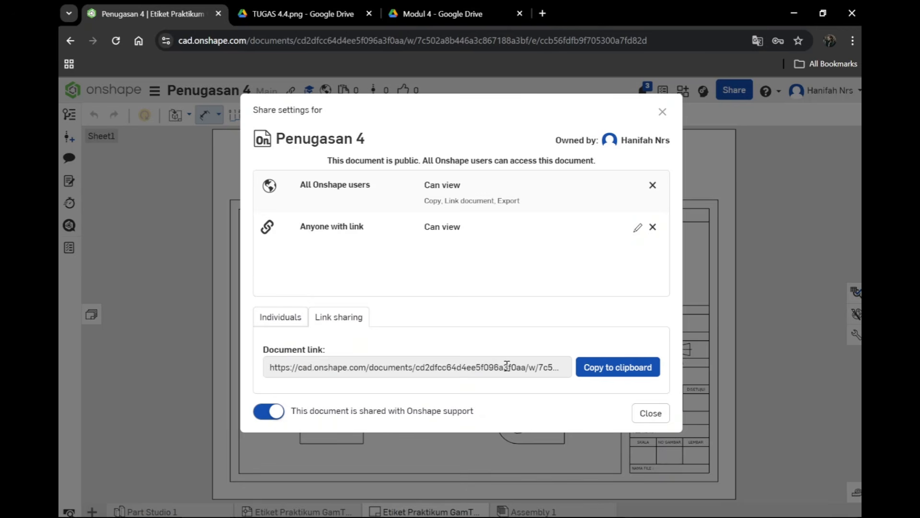
# Step: Copy the Penugasan 4 document's link-sharing address to the clipboard
pyautogui.click(507, 365)
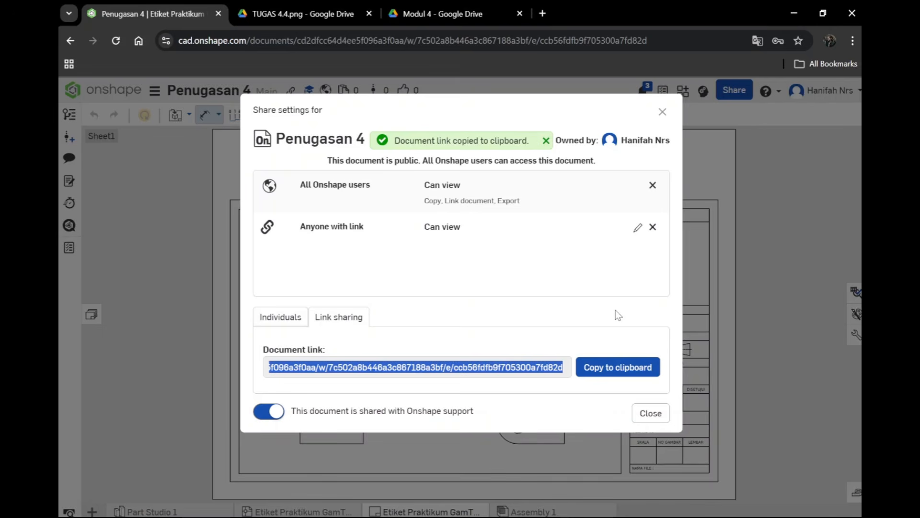
pyautogui.click(352, 321)
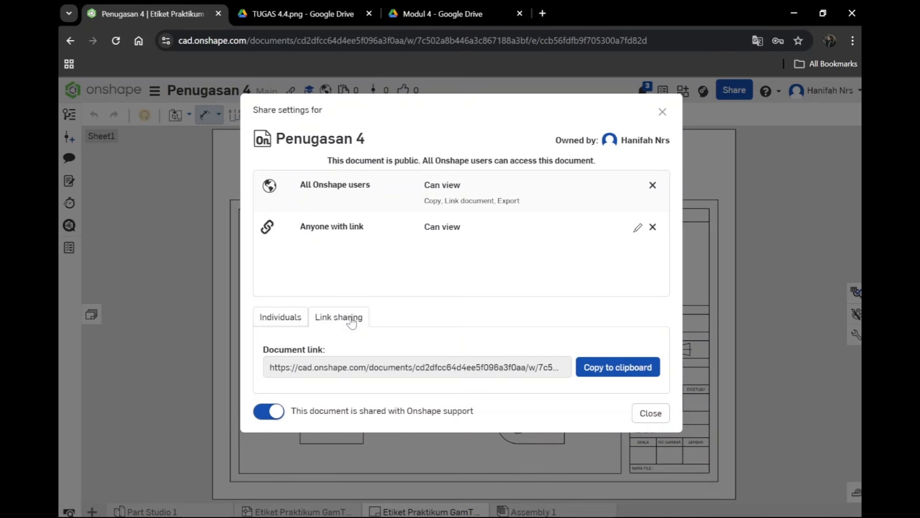
pyautogui.click(618, 367)
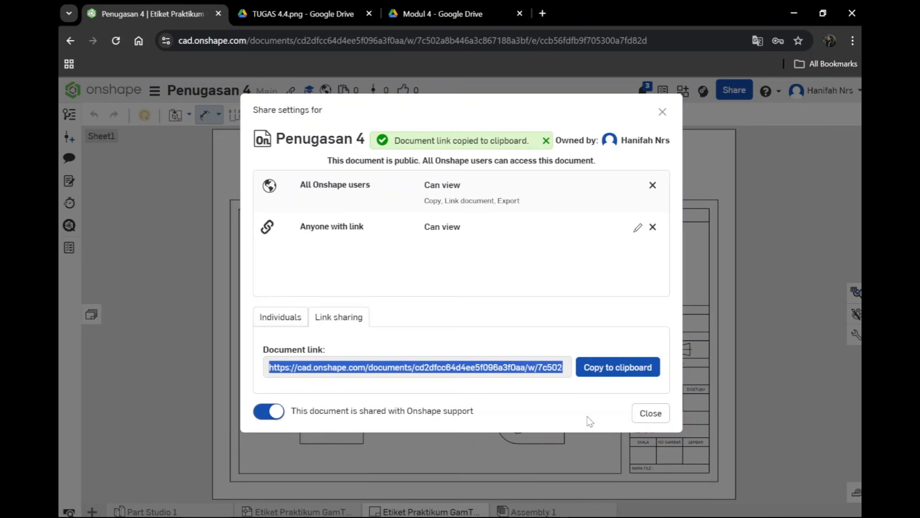